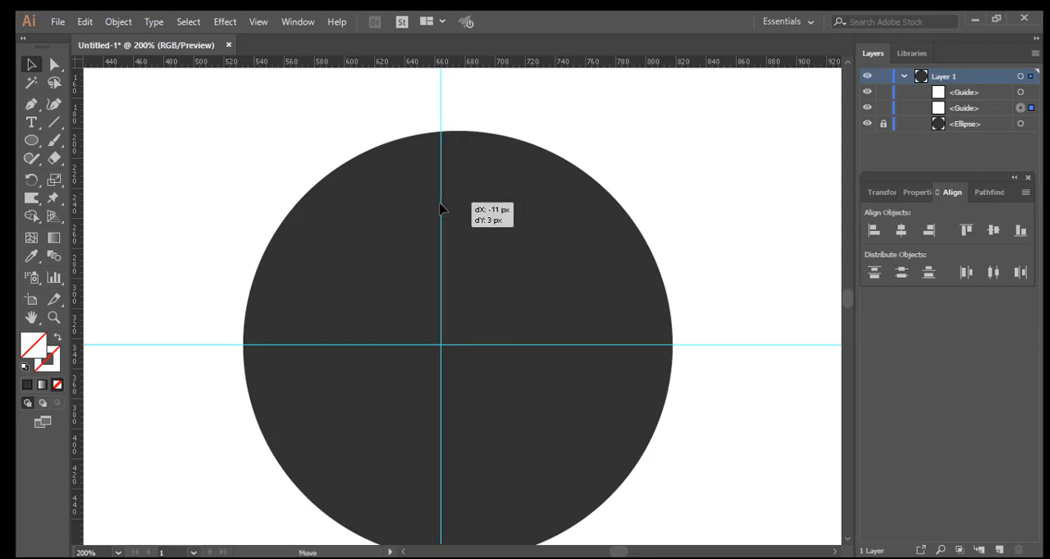
Step: Centre the vertical guide on the dark circle and draw a small circle about 12 px wide at its top edge
click(457, 215)
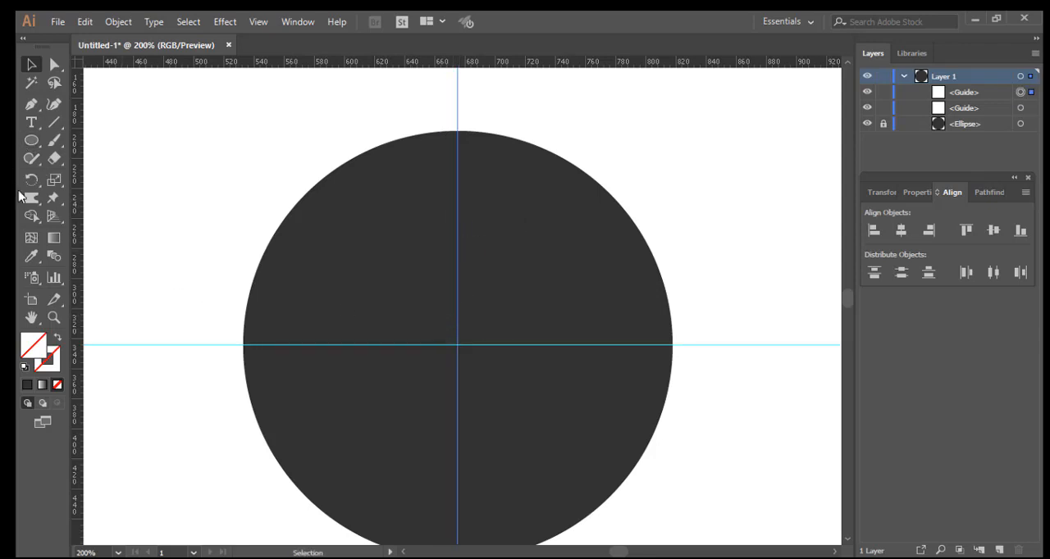
click(31, 141)
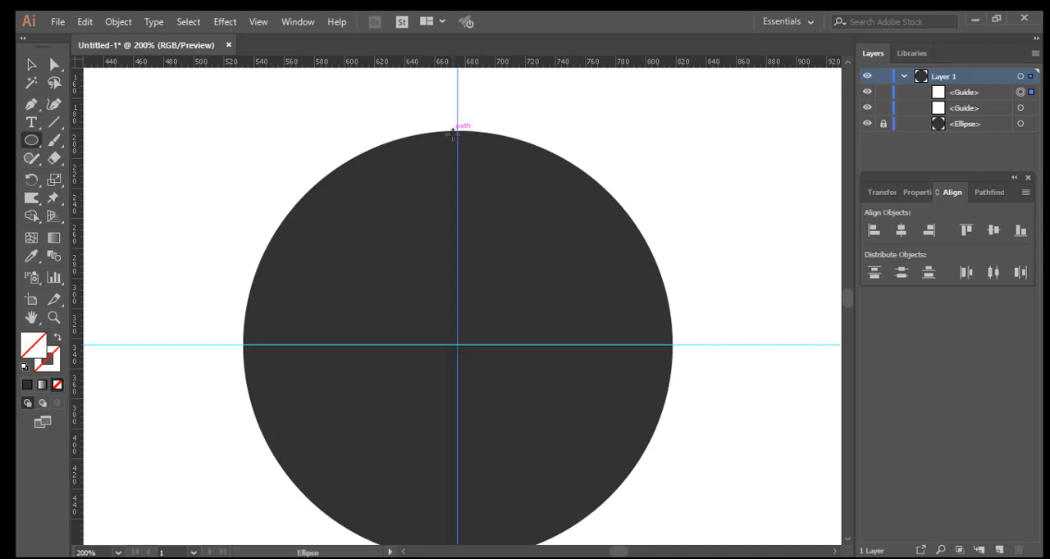
drag(452, 131, 460, 146)
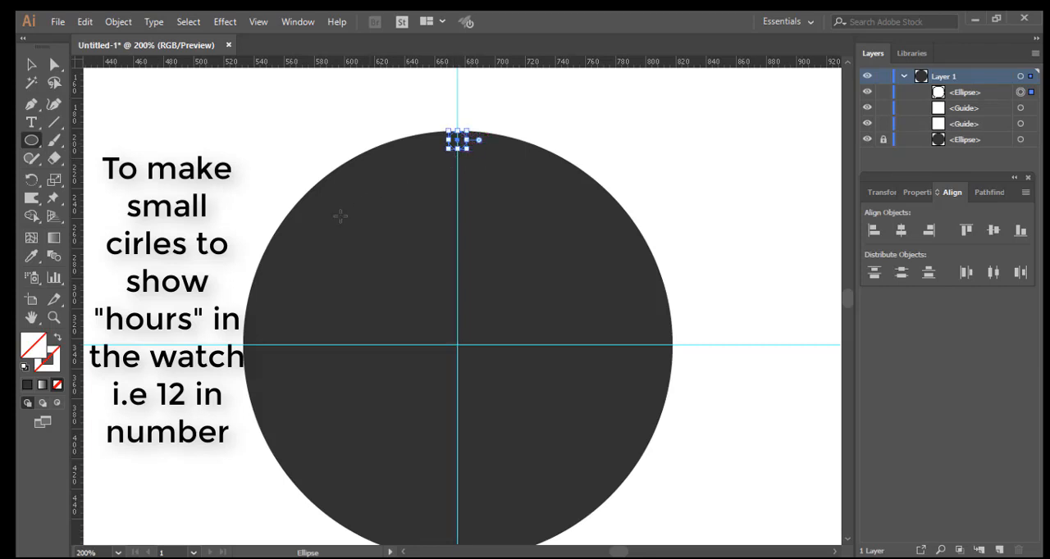
Step: Fill the small circle with red EF1414
double_click(41, 350)
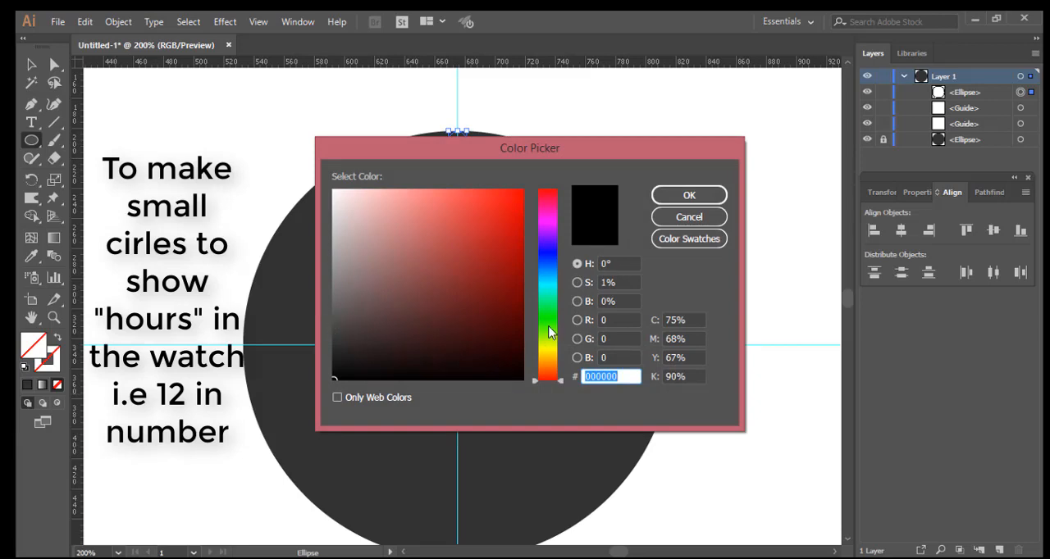
click(508, 201)
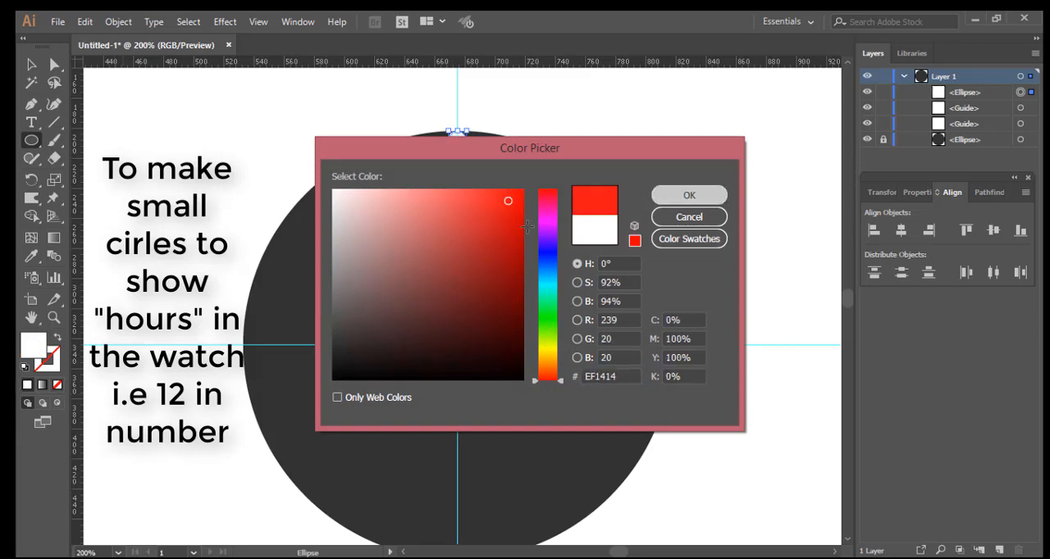
key(Return)
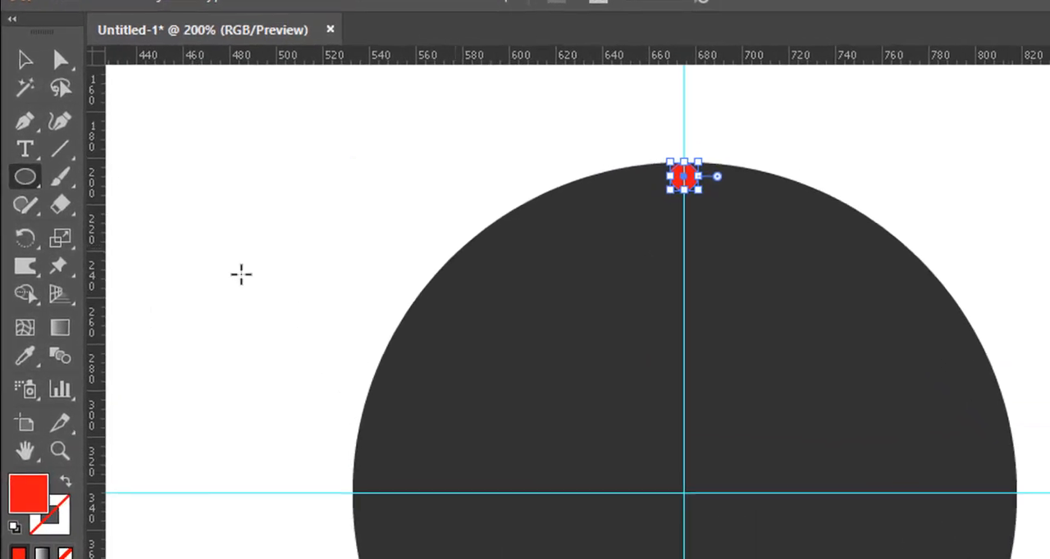
Step: Make a copy of the red circle rotated 30° about the intersection of the guides
click(30, 252)
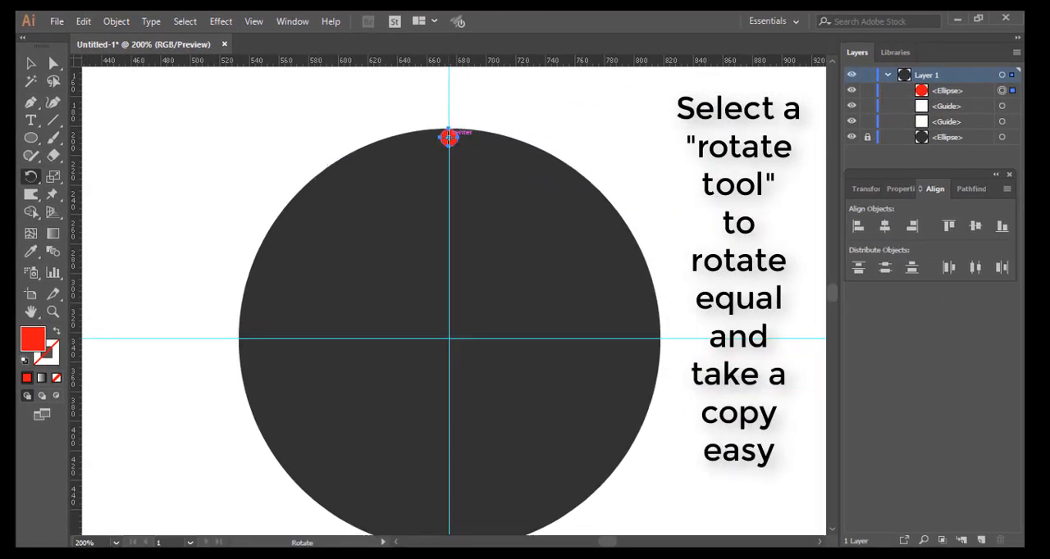
alt+click(449, 336)
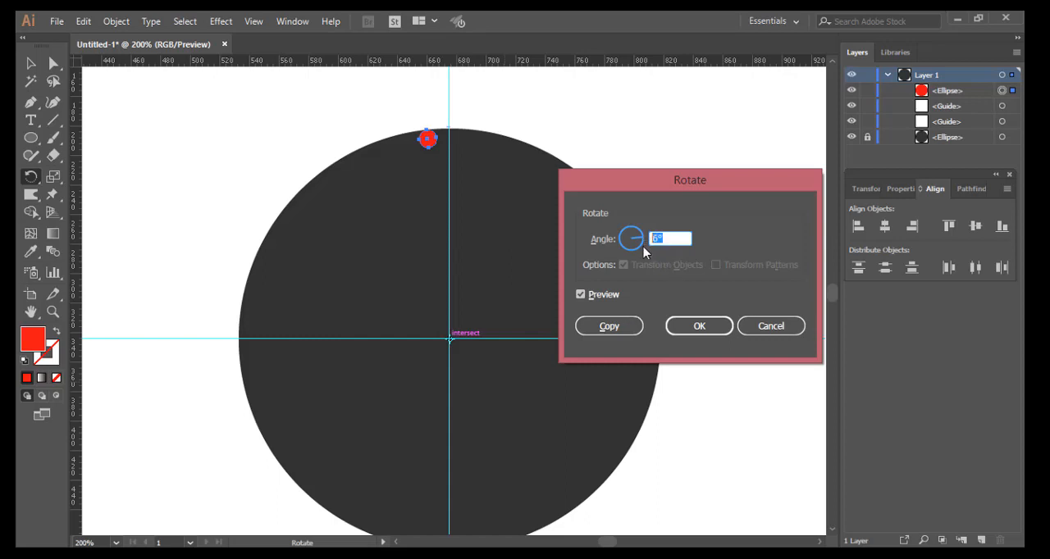
text(30)
key(Tab)
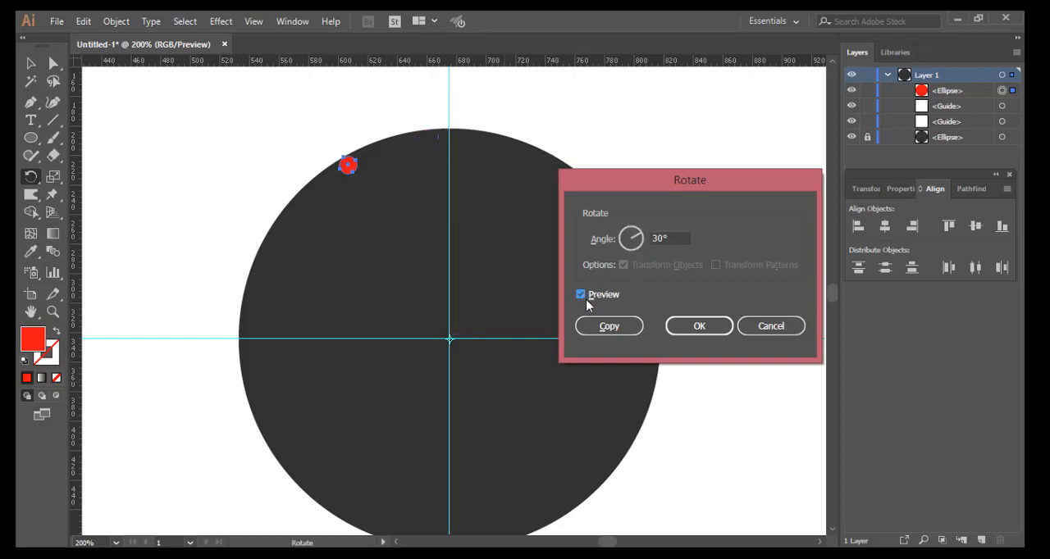
click(616, 326)
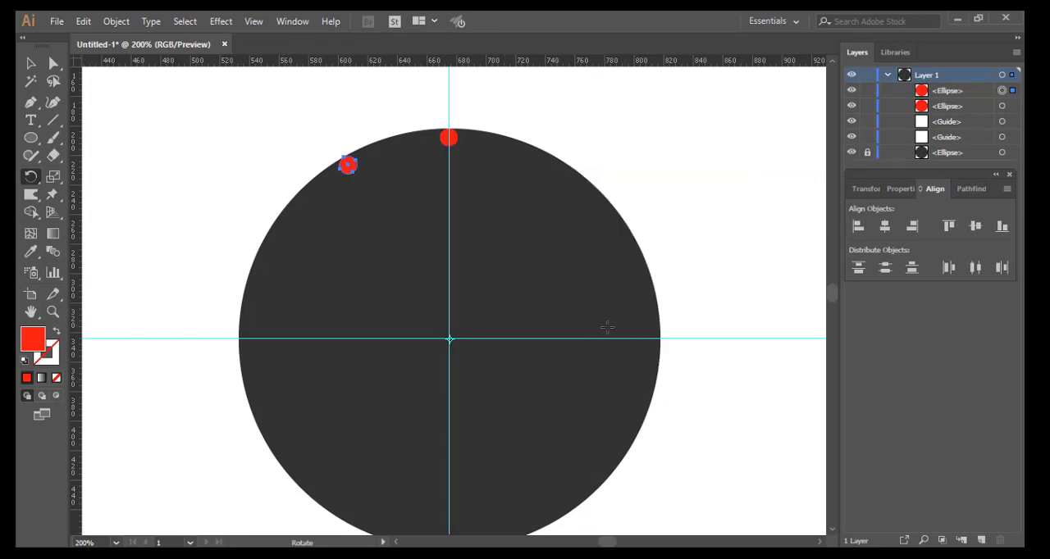
Step: Repeat the rotated copy until twelve red hour circles ring the dial, and group them
key(ctrl+d)
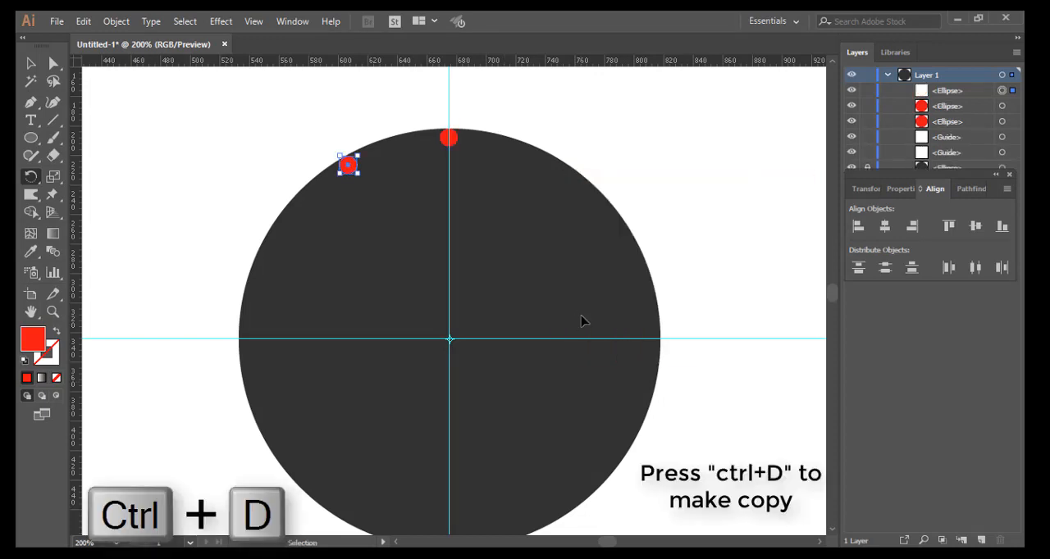
key(ctrl+d)
key(ctrl+d)
key(ctrl+d)
key(ctrl+d)
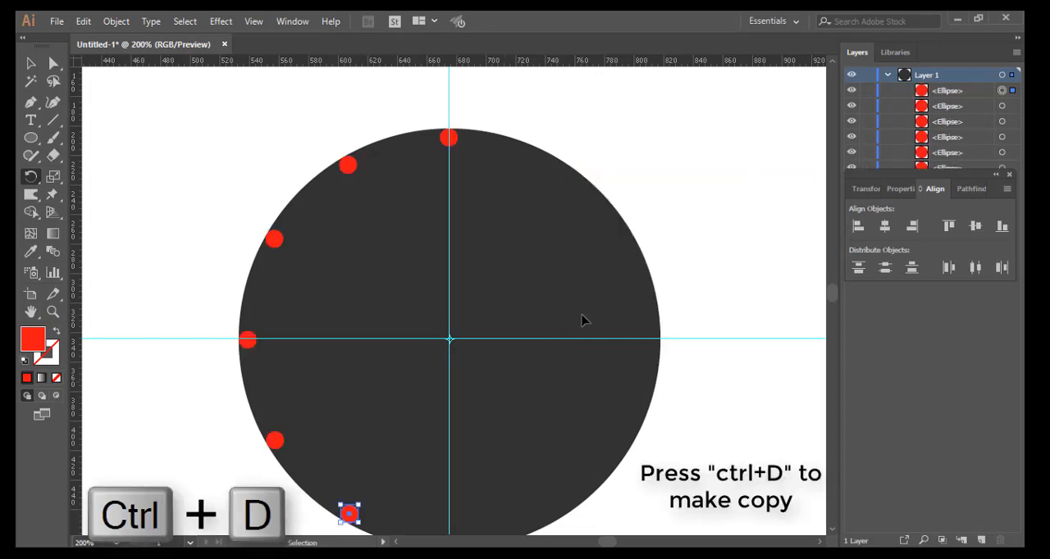
key(ctrl+d)
key(ctrl+d)
key(ctrl+d)
key(ctrl+d)
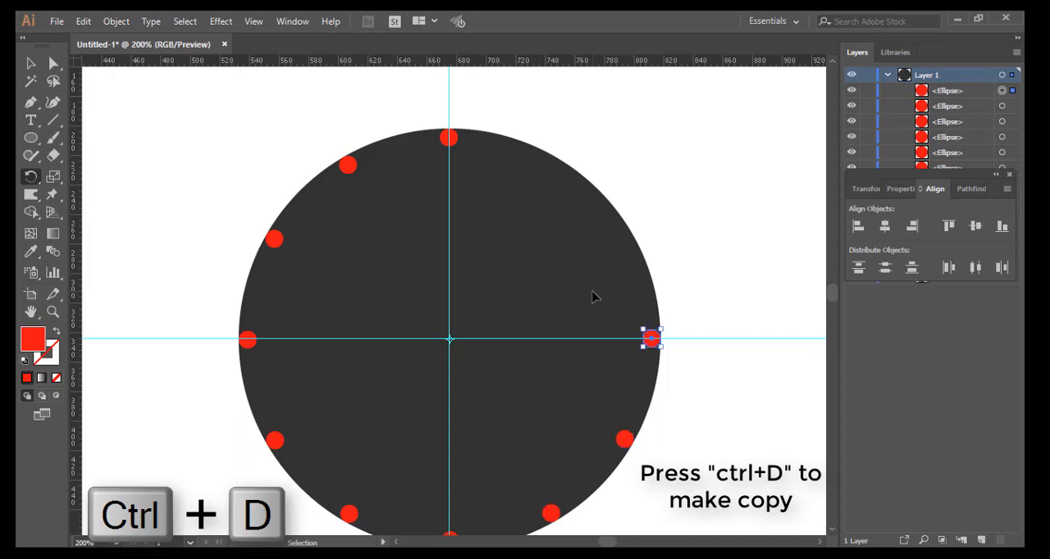
key(ctrl+d)
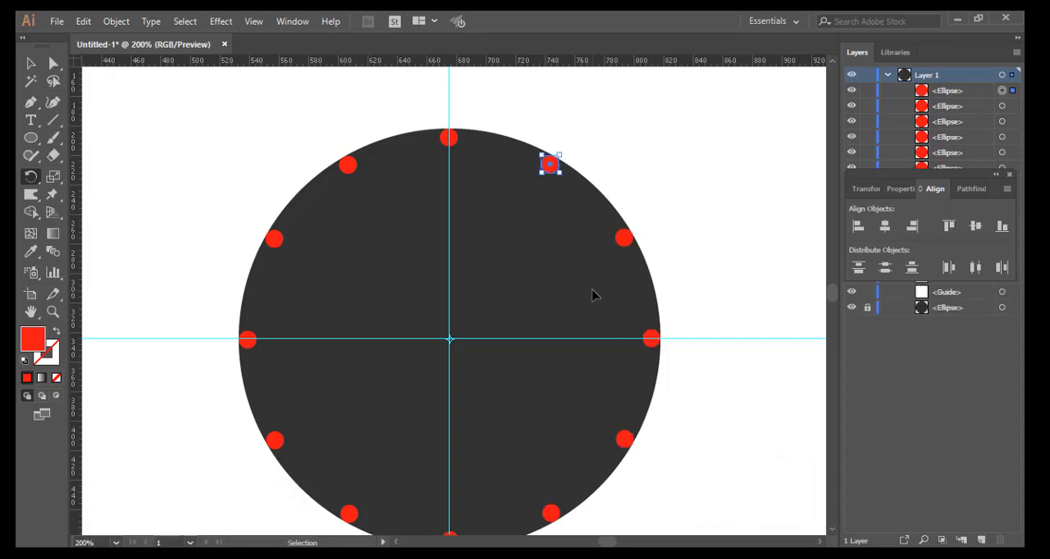
key(r)
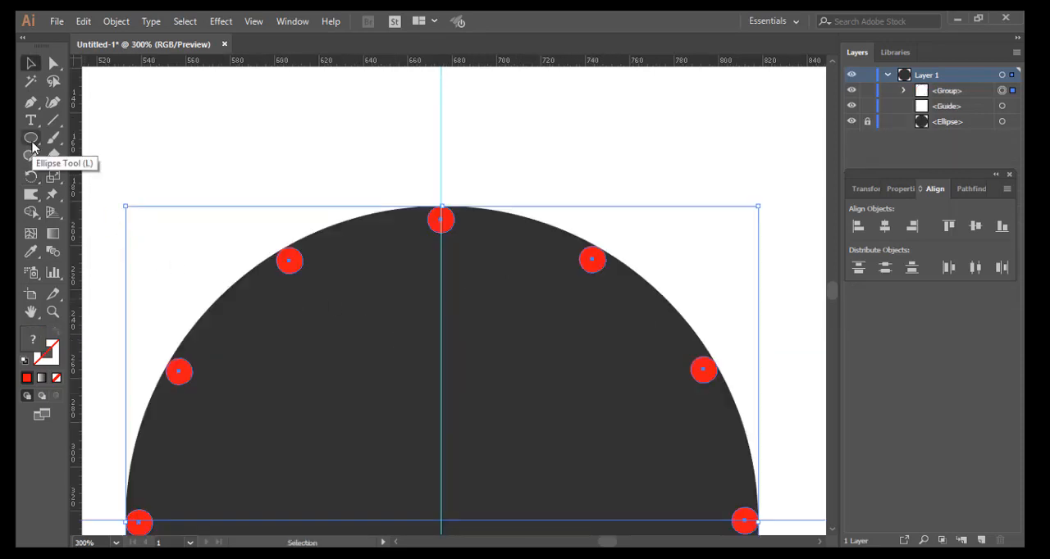
Step: Draw a thin vertical rectangle about 2 px wide and 12 px tall over the top red circle, centred on the vertical guide
mouse_move(31, 144)
mouse_down()
mouse_move(82, 152)
mouse_move(109, 139)
mouse_up()
drag(439, 205, 443, 230)
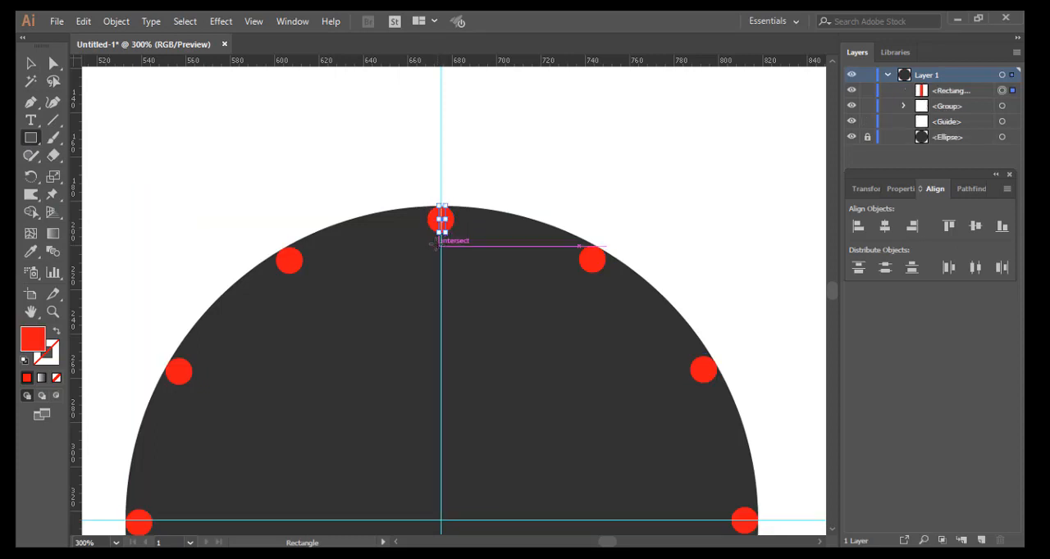
scroll(436, 233, up, 1)
scroll(436, 236, up, 3)
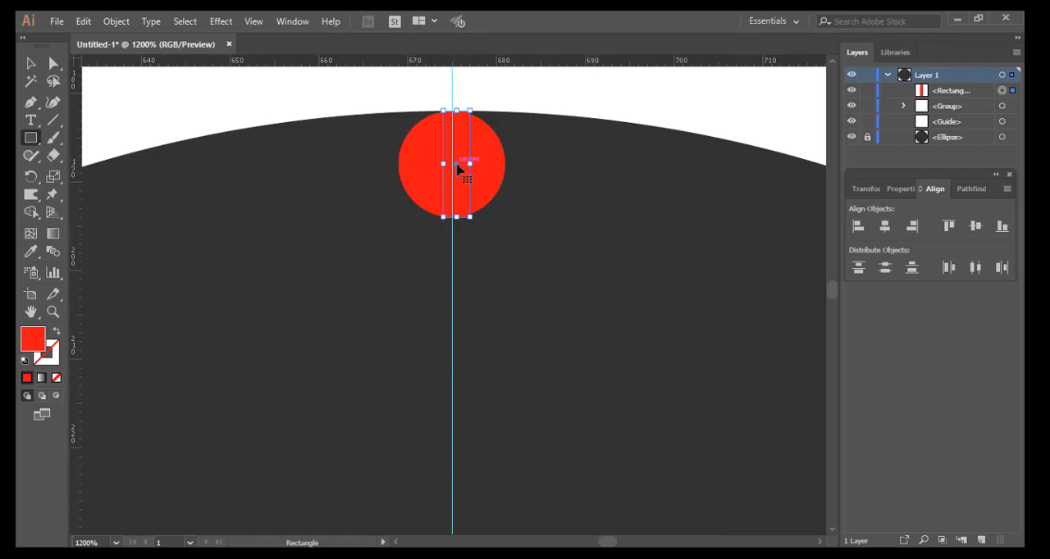
drag(457, 168, 442, 160)
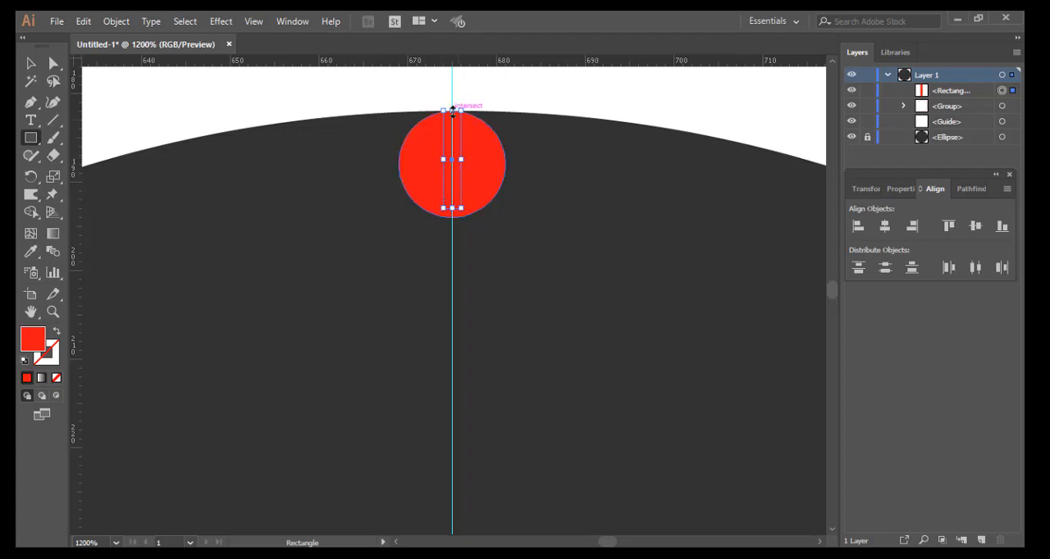
mouse_move(451, 109)
mouse_down()
mouse_move(454, 119)
mouse_move(452, 110)
mouse_up()
drag(455, 211, 453, 216)
Step: Fill the thin rectangle with white
scroll(491, 191, down, 2)
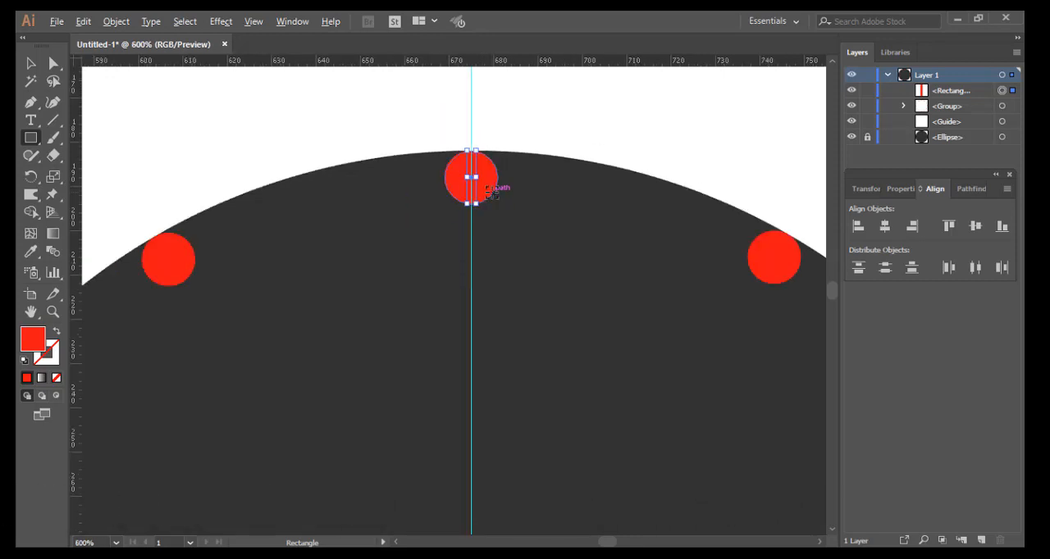
scroll(490, 190, down, 1)
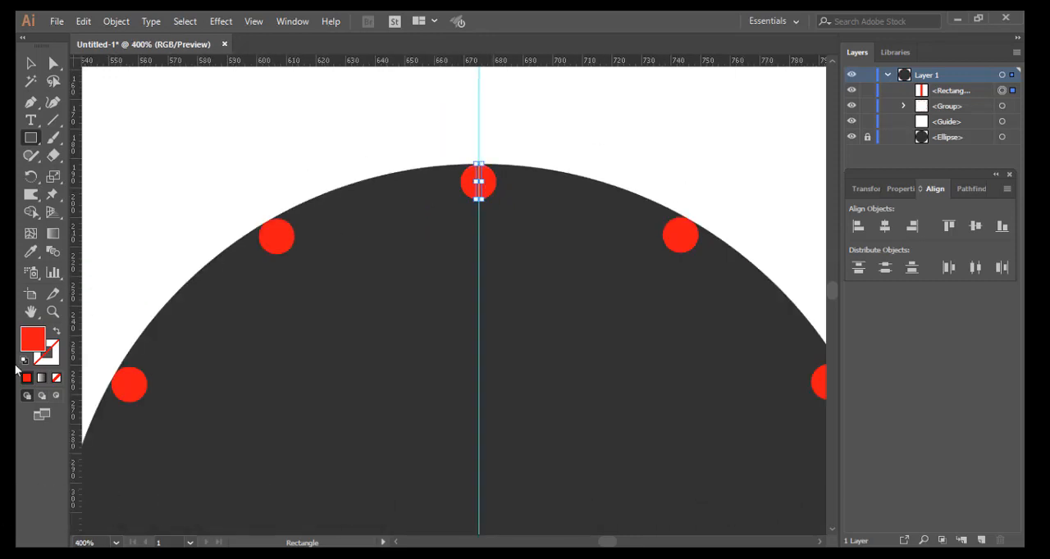
double_click(32, 340)
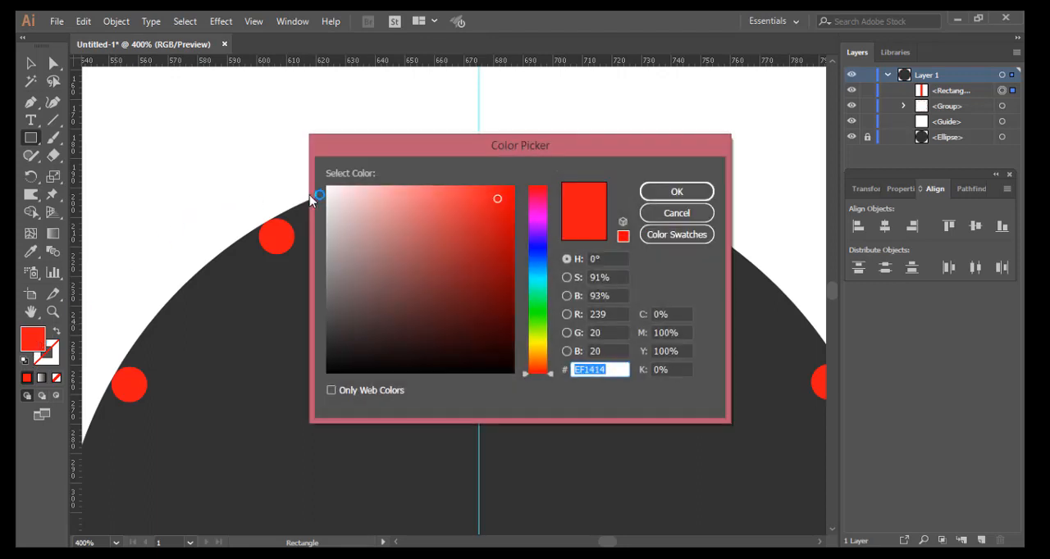
key(ctrl+v)
key(Return)
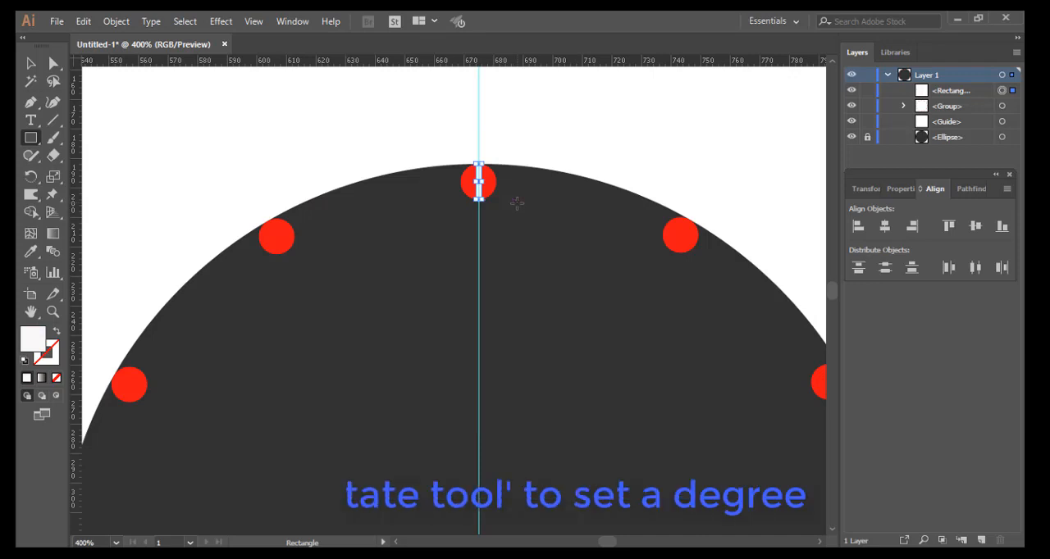
Step: Make a copy of the white rectangle rotated 6° about the intersection of the guides
scroll(516, 203, down, 1)
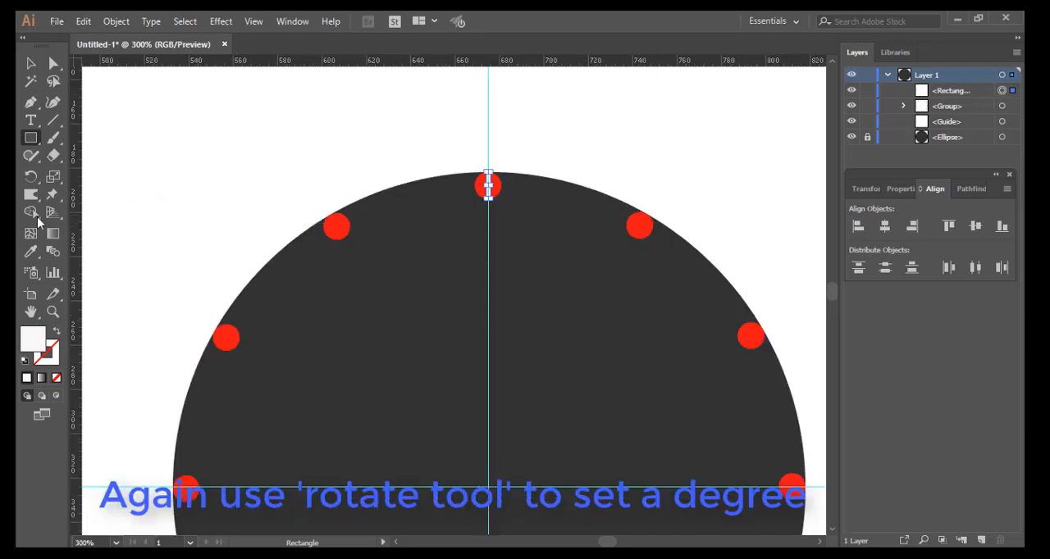
click(31, 177)
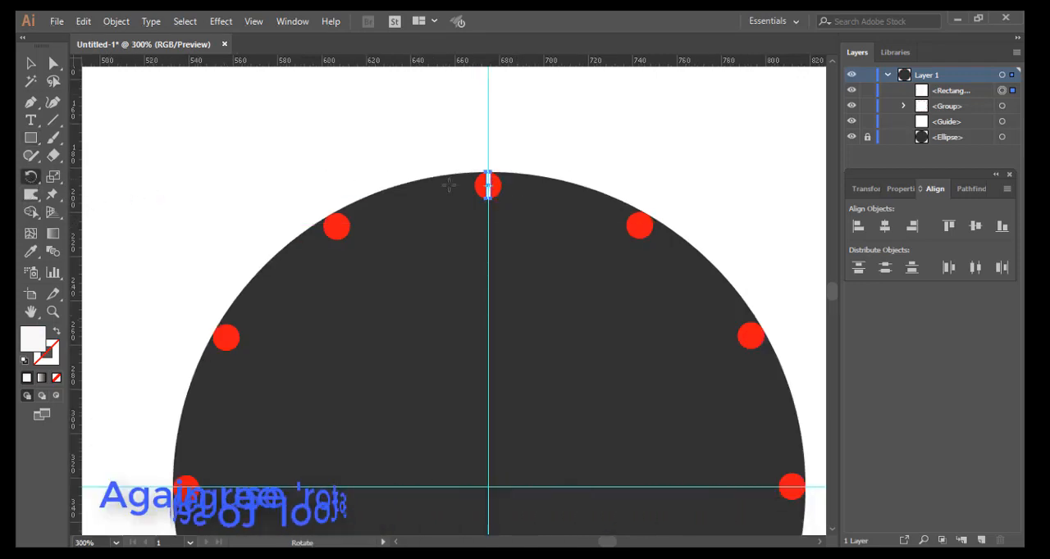
alt+click(488, 487)
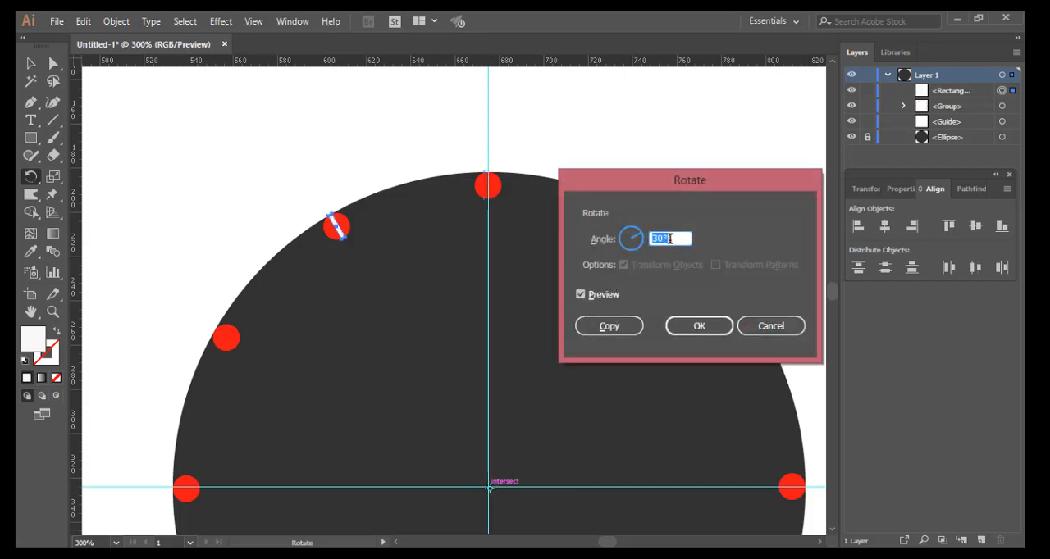
text(6)
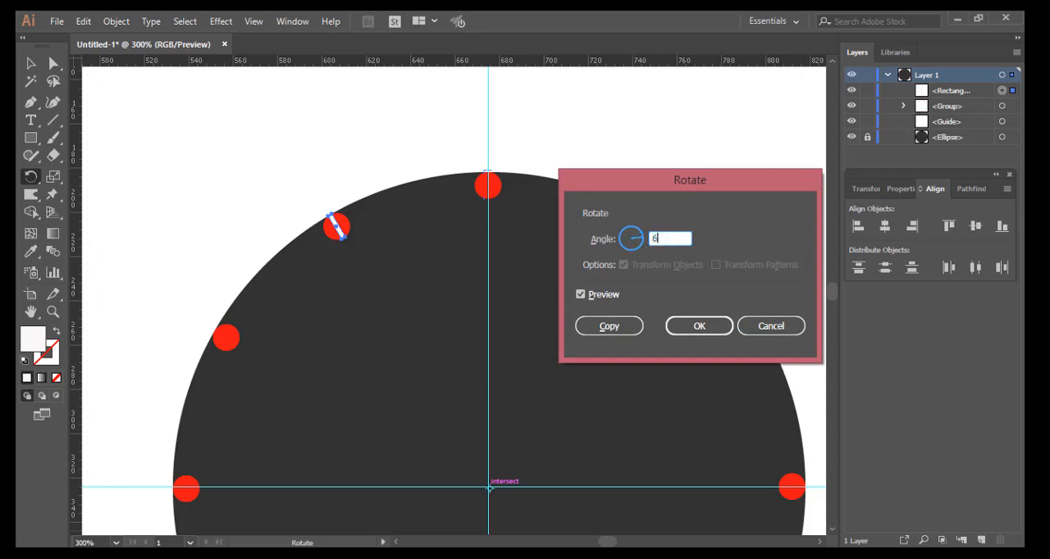
click(581, 294)
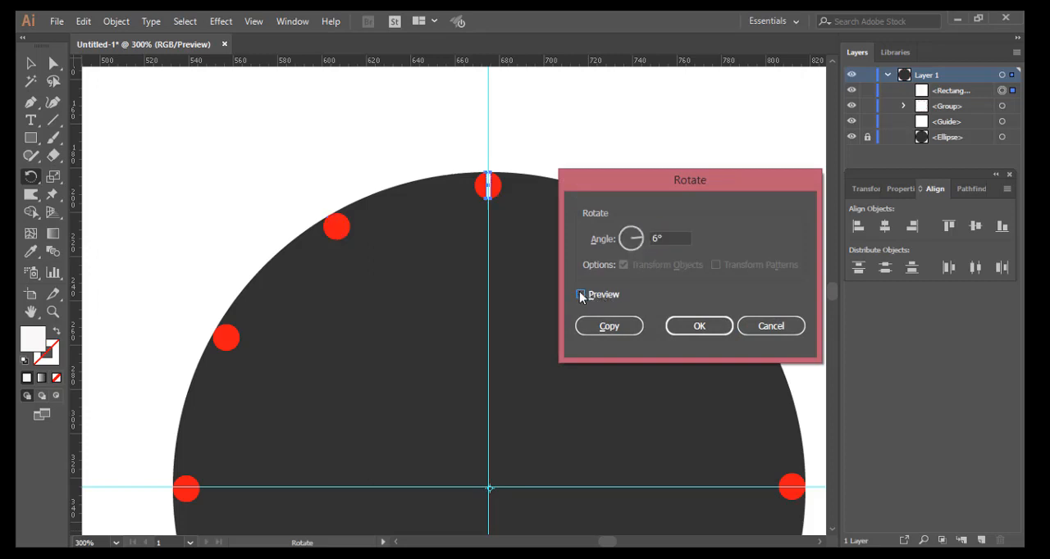
click(583, 295)
click(608, 327)
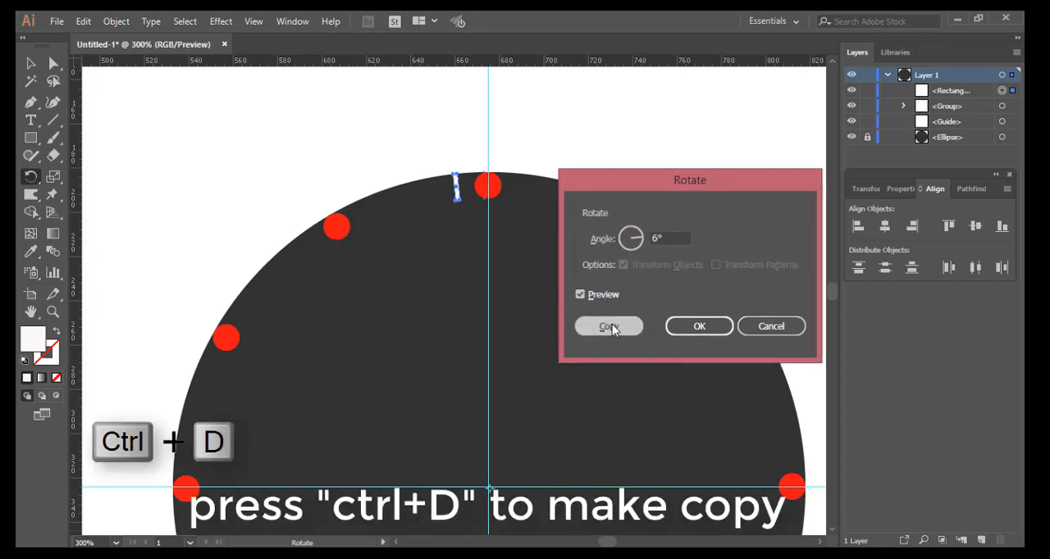
Step: Repeat the 6° rotated copy of the white rectangle until minute marks ring the whole dial
key(ctrl+d)
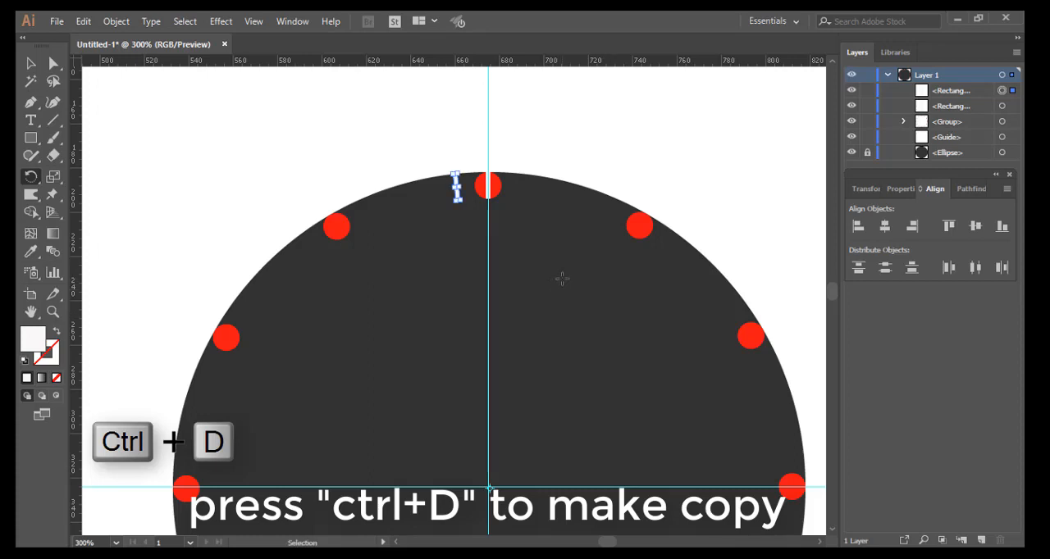
key(ctrl+d)
key(ctrl+d)
key(ctrl+d)
key(ctrl+d)
key(ctrl+d)
key(ctrl+d)
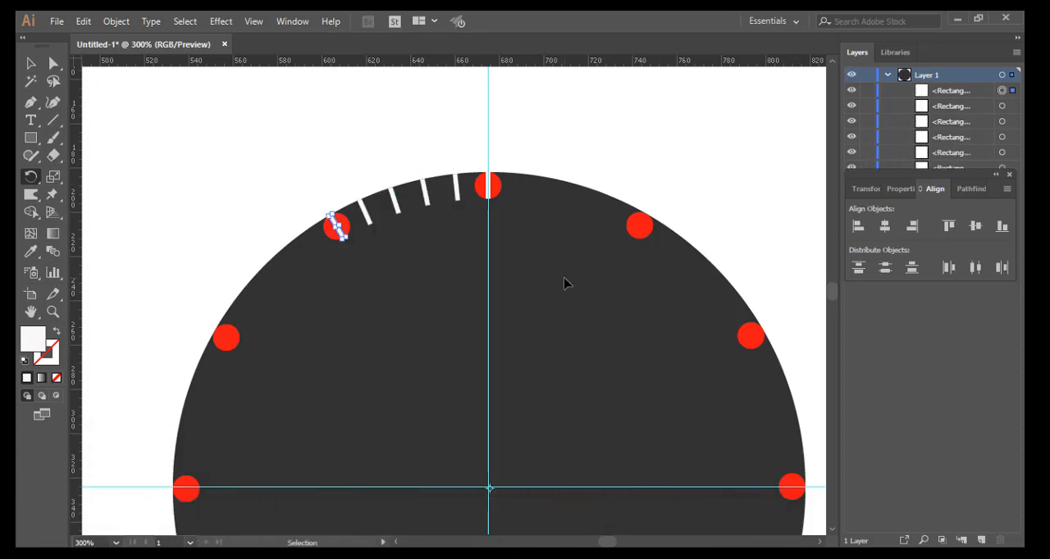
key(ctrl+d)
key(ctrl+d)
key(ctrl+d)
key(ctrl+d)
key(ctrl+d)
key(ctrl+d)
key(ctrl+d)
key(ctrl+d)
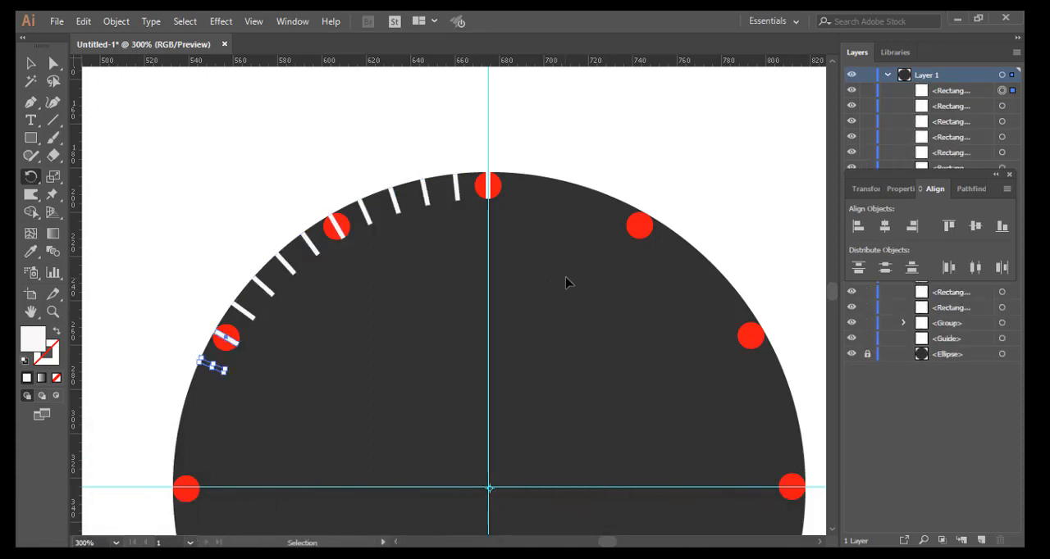
key(ctrl+d)
key(ctrl+d)
key(ctrl+d)
key(ctrl+d)
key(ctrl+d)
key(ctrl+d)
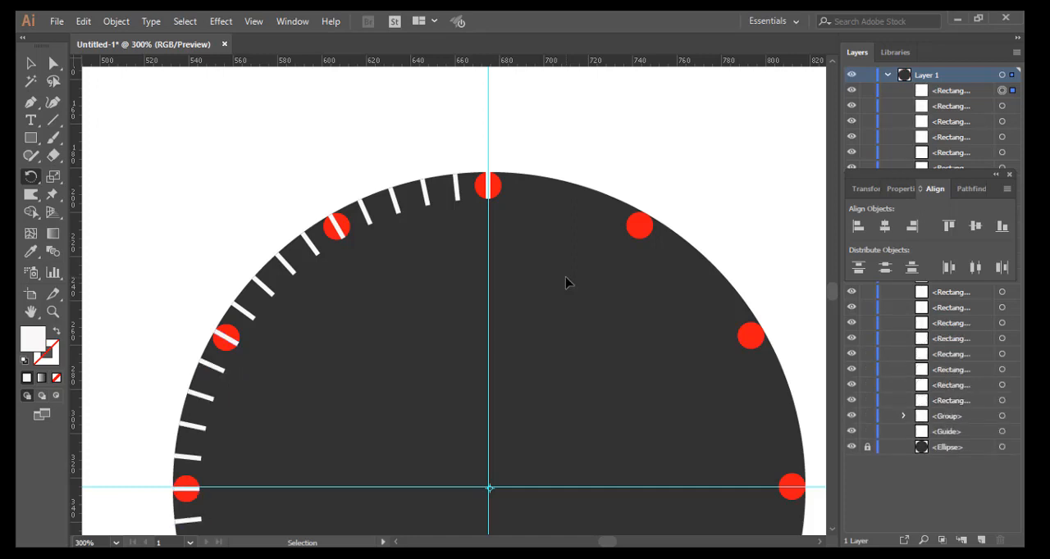
key(ctrl+d)
key(ctrl+d)
key(ctrl+d)
key(ctrl+d)
key(ctrl+d)
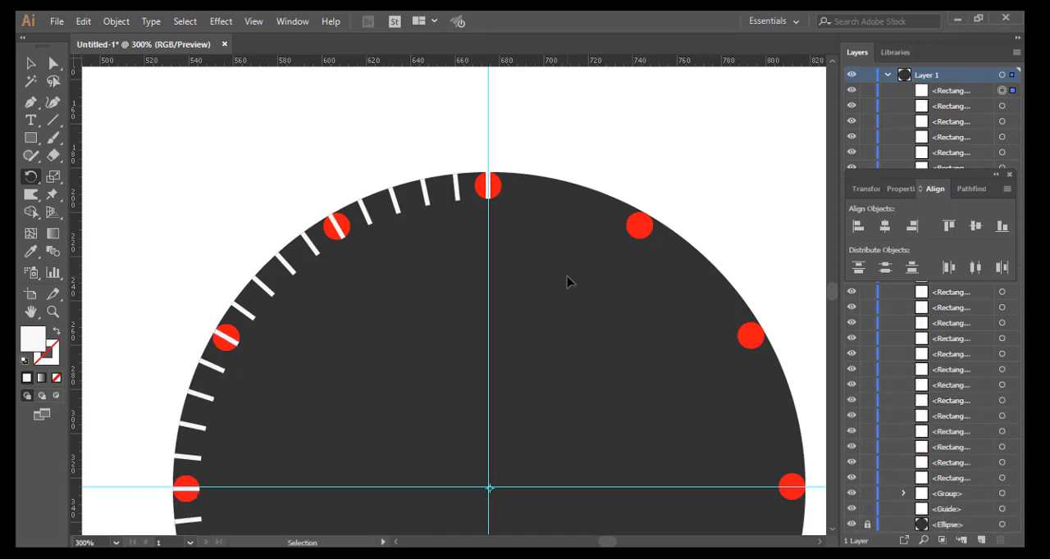
key(ctrl+d)
key(ctrl+d)
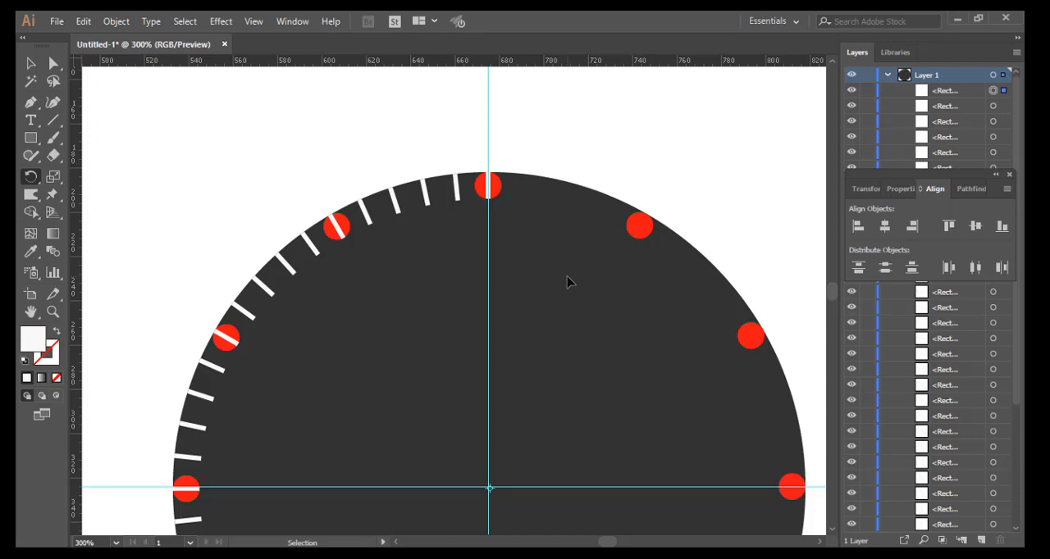
key(ctrl+d)
key(ctrl+d)
key(ctrl+d)
key(ctrl+d)
key(ctrl+d)
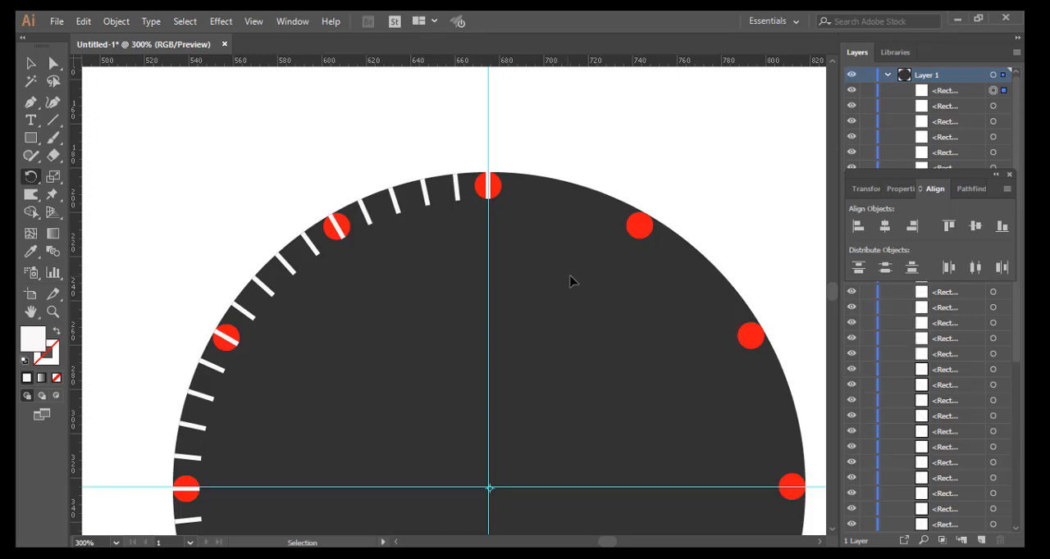
key(ctrl+d)
key(ctrl+d)
key(ctrl+d)
key(ctrl+d)
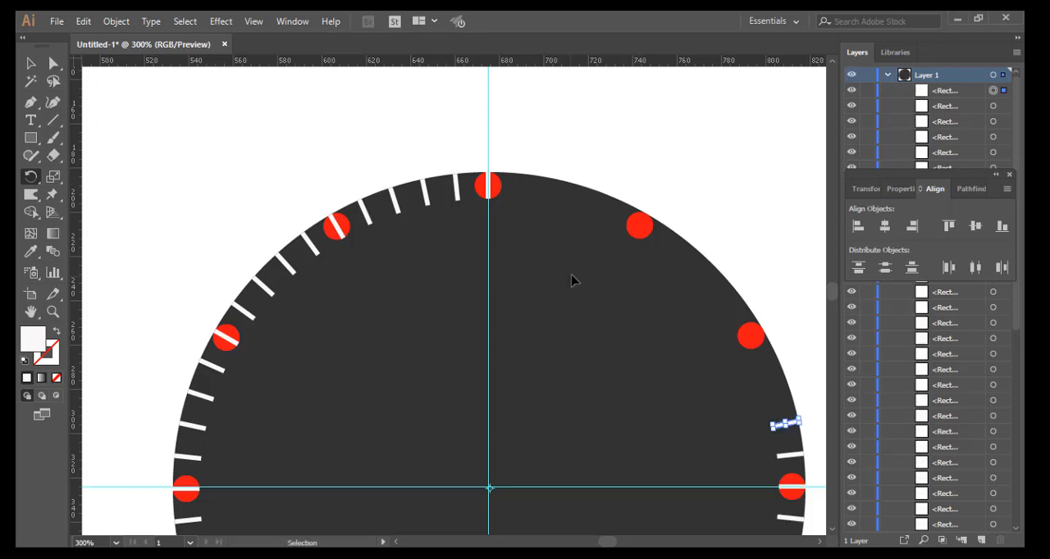
key(ctrl+d)
key(ctrl+d)
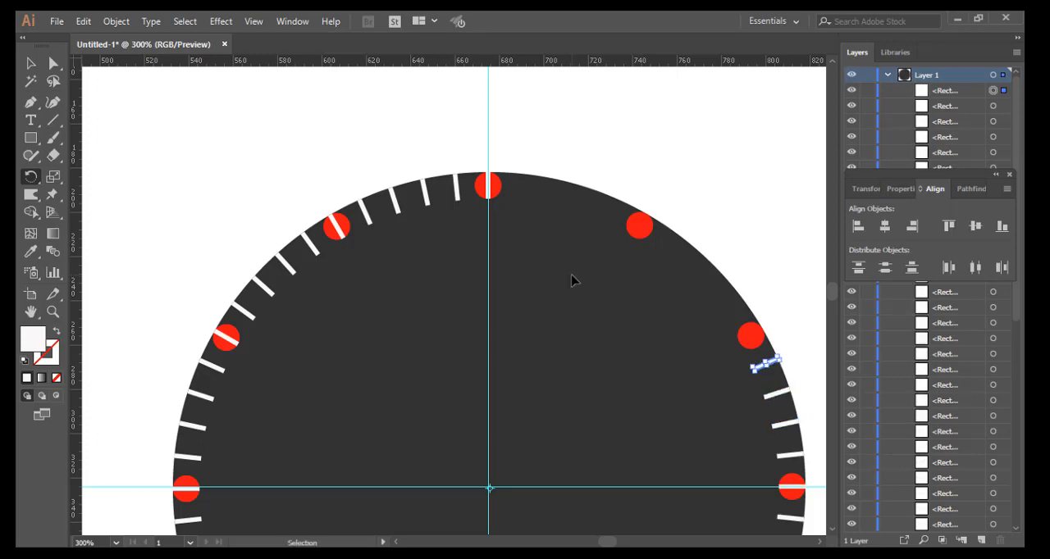
key(ctrl+d)
key(ctrl+d)
key(ctrl+d)
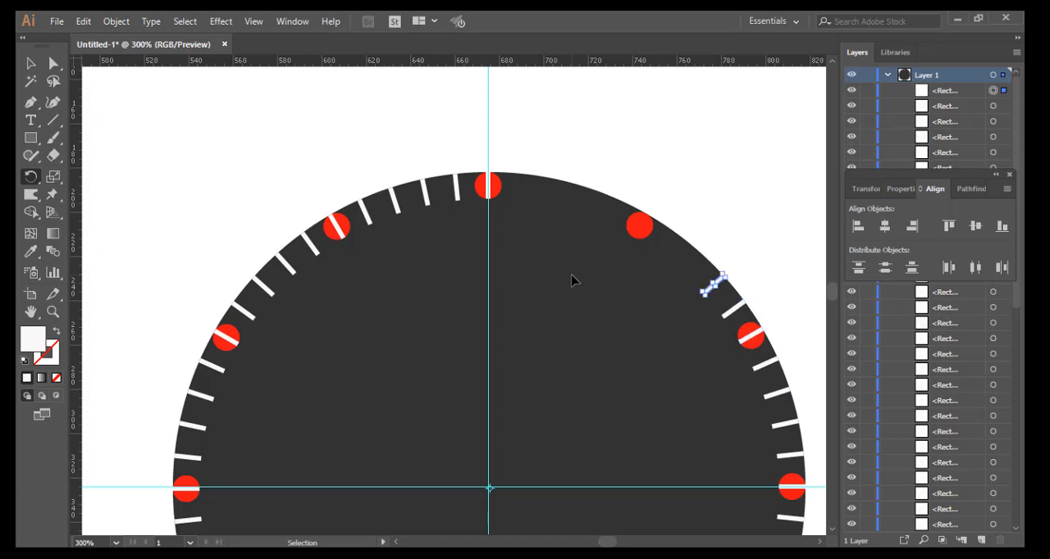
key(ctrl+d)
key(ctrl+d)
key(ctrl+d)
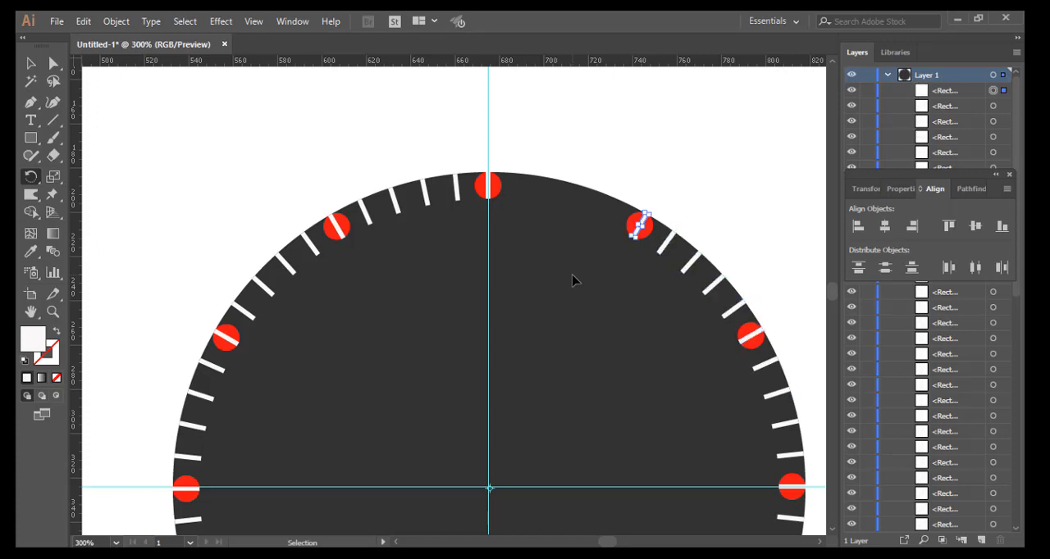
key(ctrl+d)
key(ctrl+d)
key(ctrl+d)
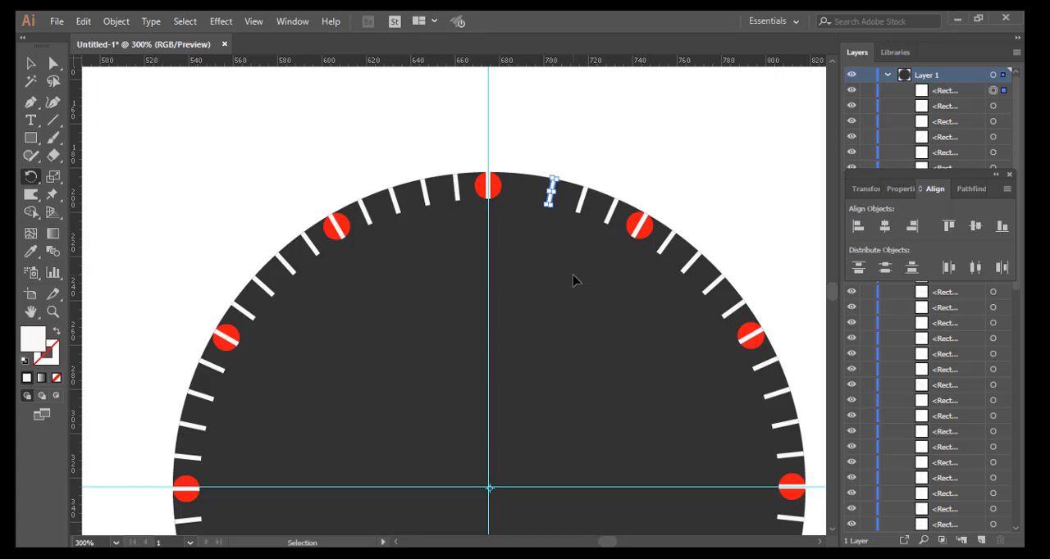
key(ctrl+d)
scroll(572, 276, down, 1)
scroll(572, 277, down, 1)
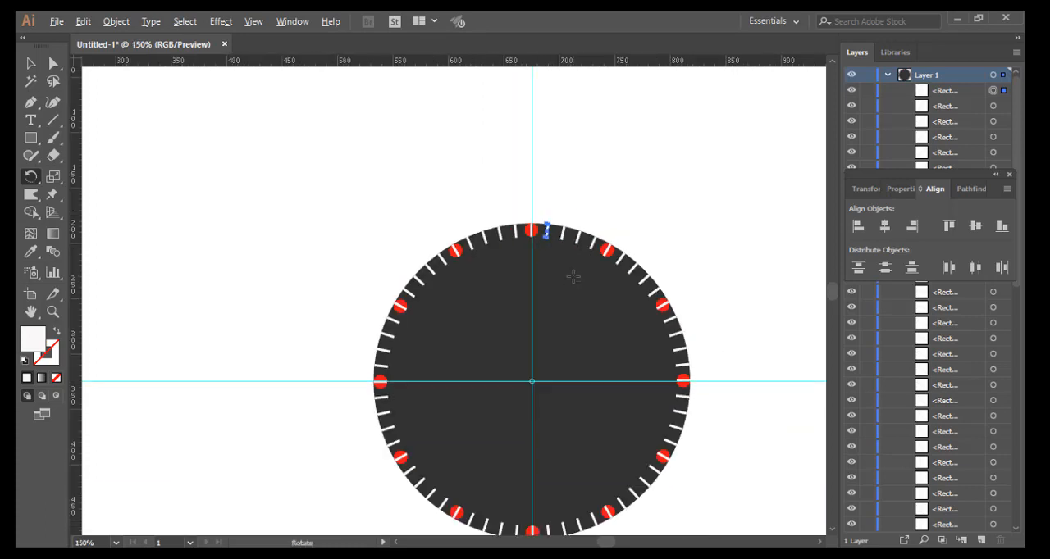
key(space)
drag(569, 288, 539, 232)
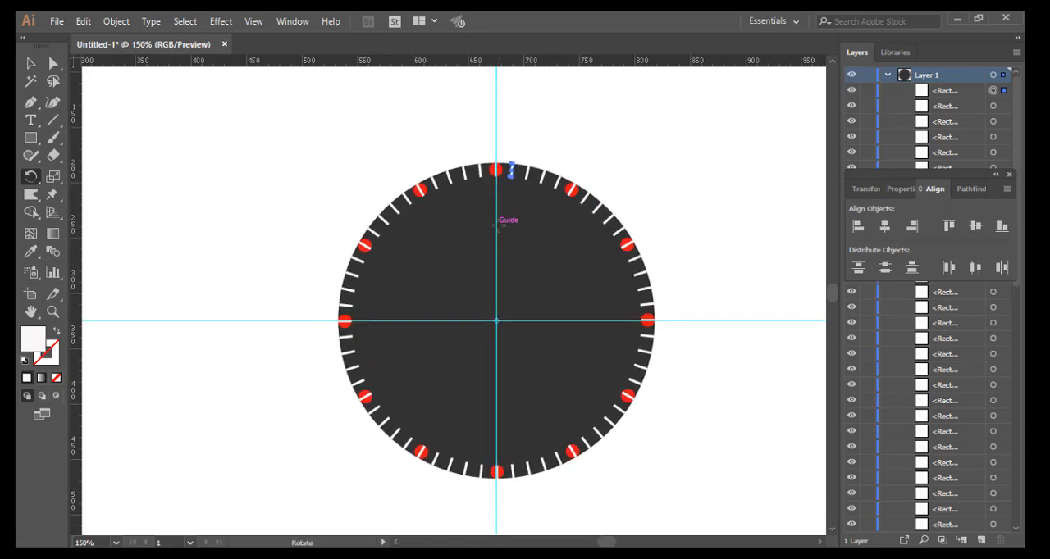
Step: Bring the group of red hour circles to the front, above the white minute marks
scroll(499, 225, up, 2)
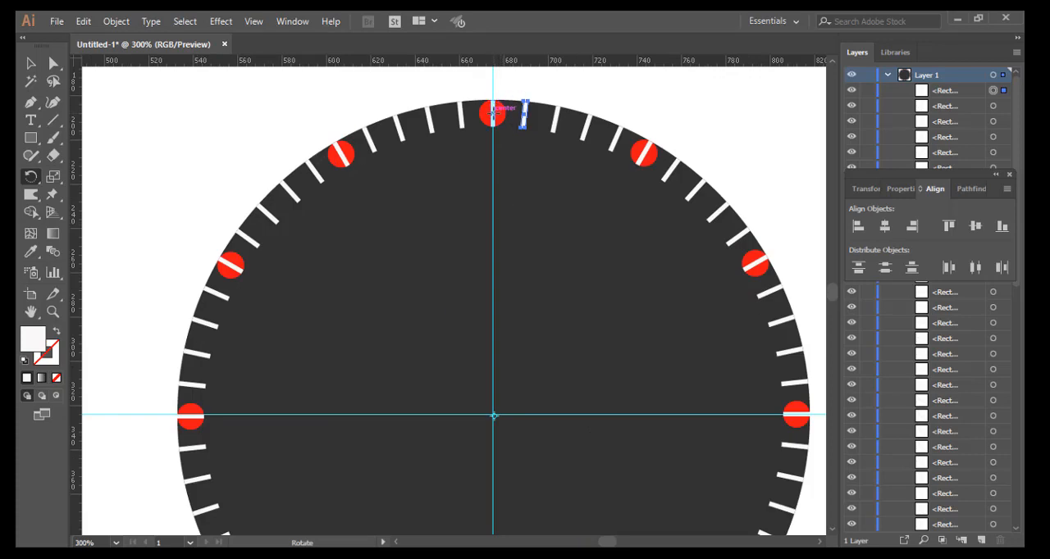
click(31, 64)
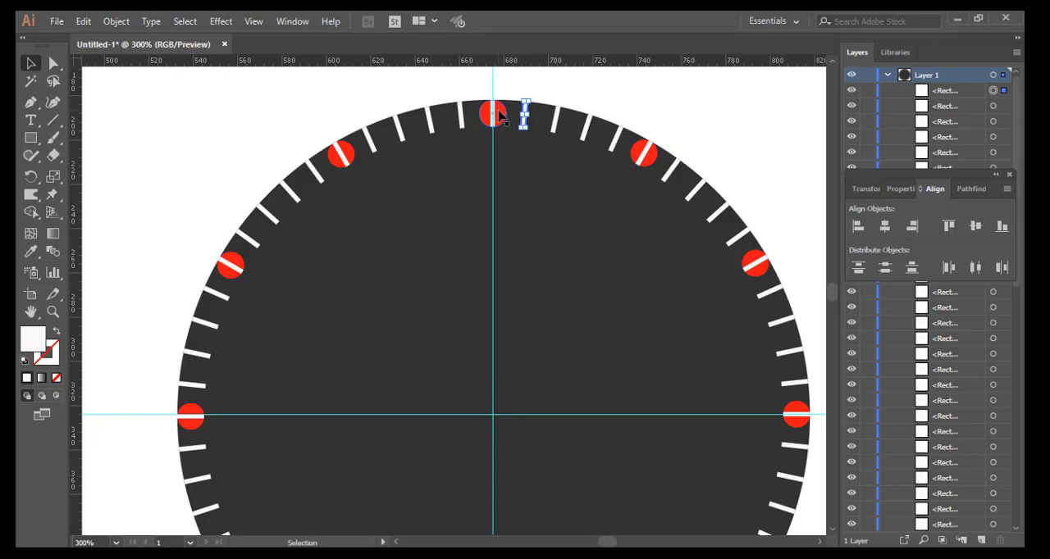
click(498, 115)
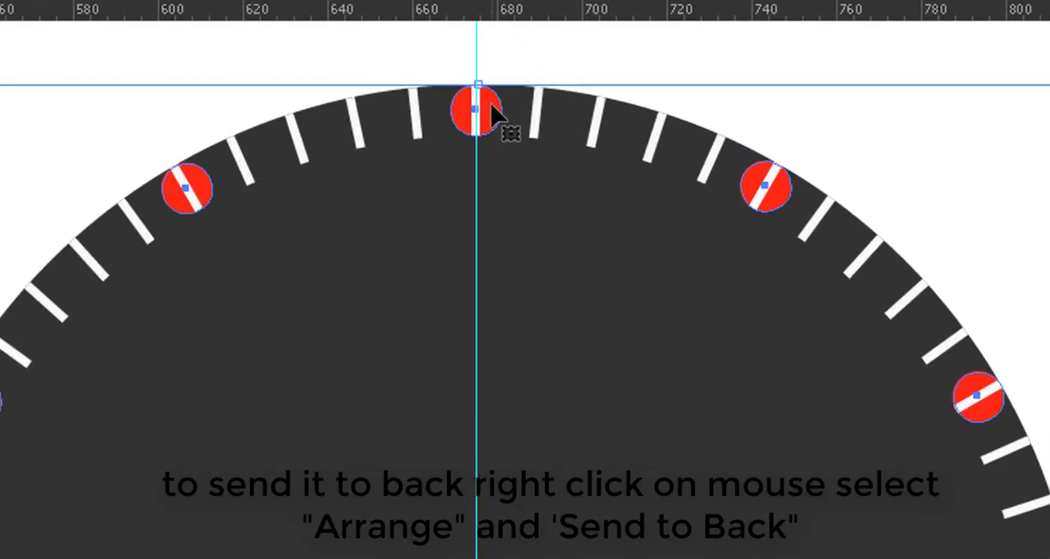
right_click(496, 113)
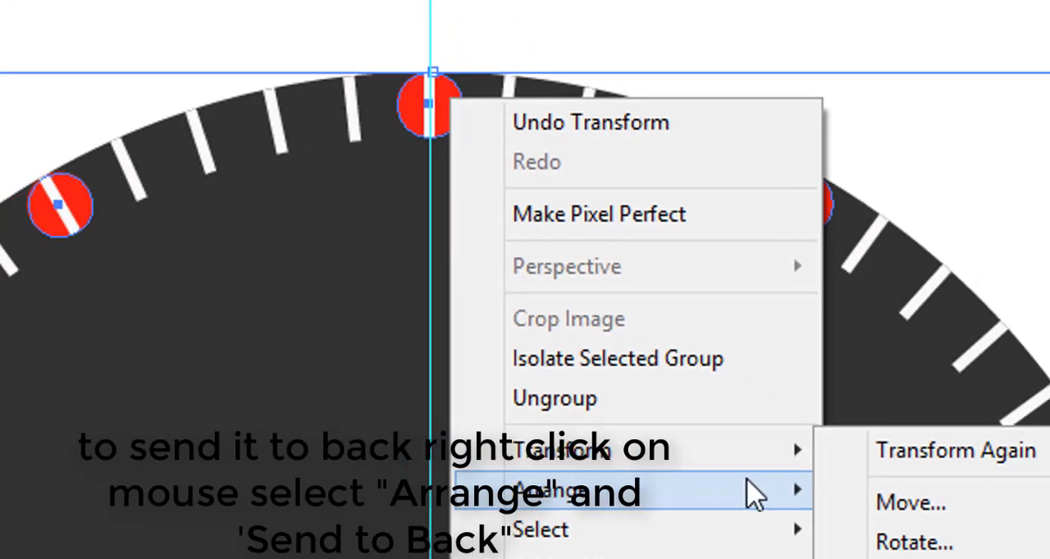
mouse_move(879, 558)
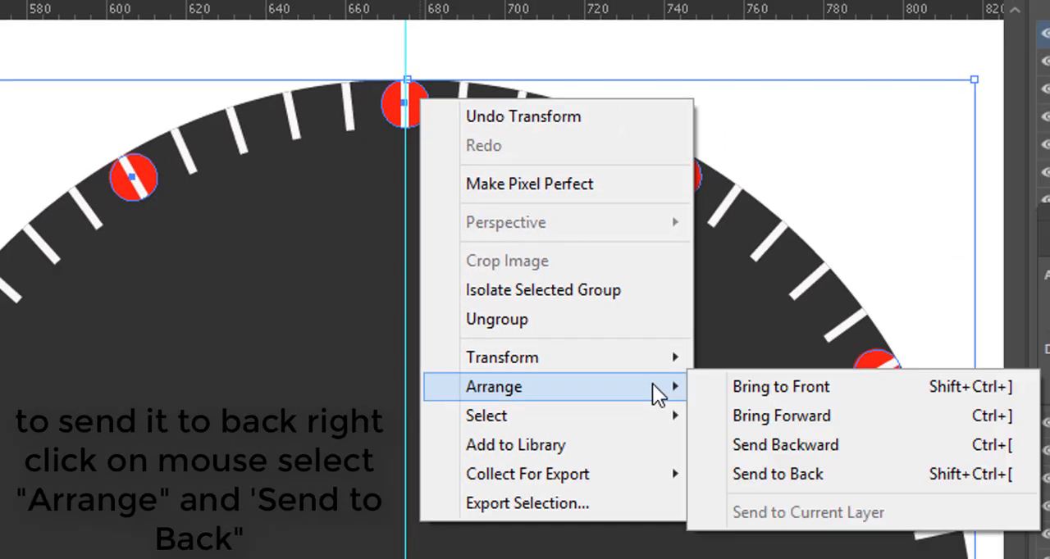
click(742, 388)
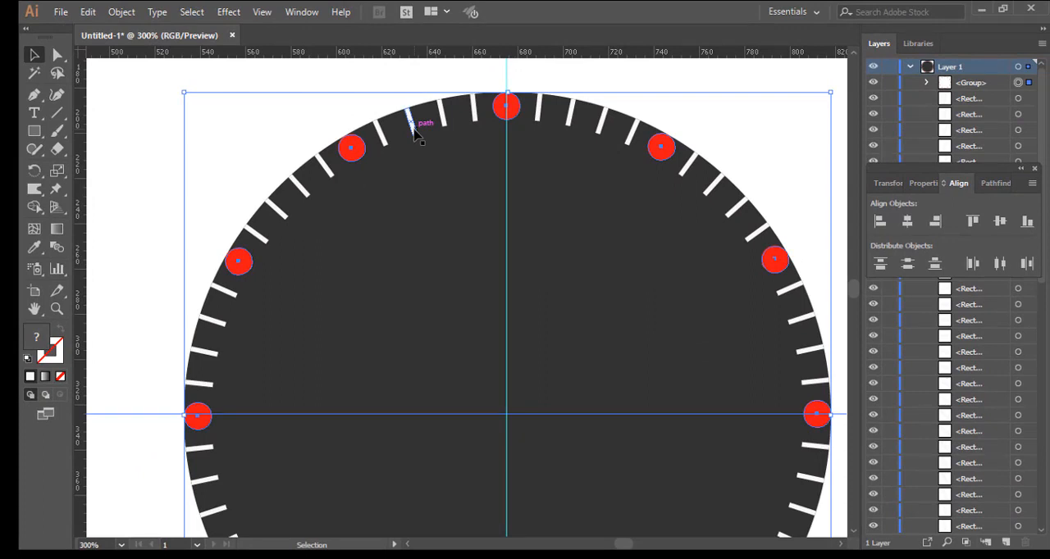
Step: Move the red circle group off the dial and group all the white minute marks together
alt+scroll(422, 140, down, 1)
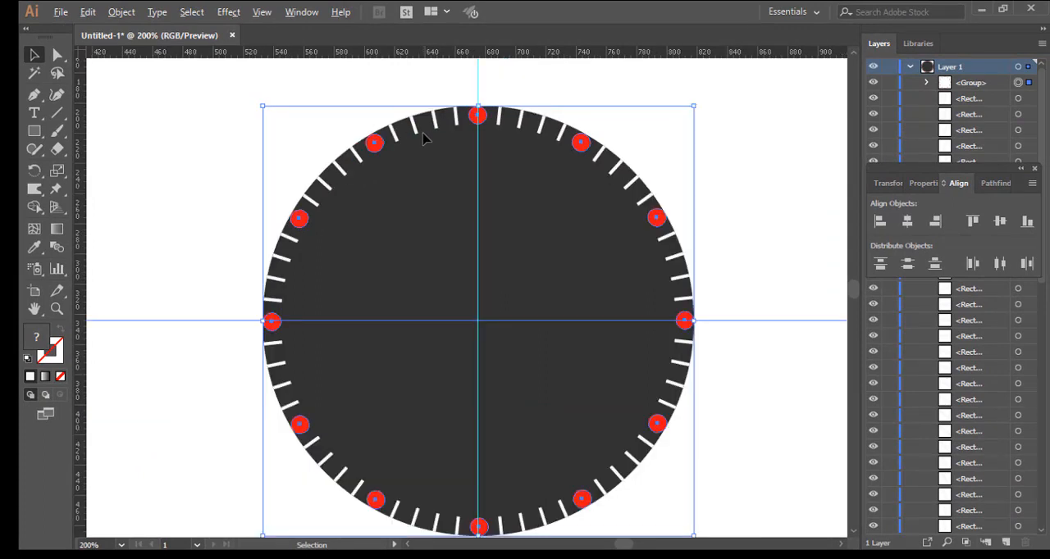
alt+scroll(424, 139, down, 1)
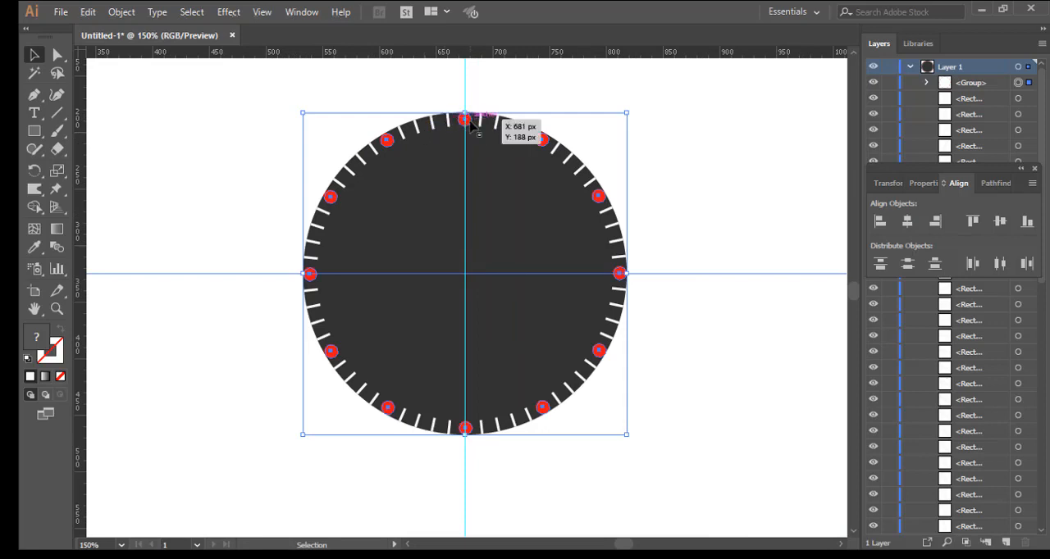
drag(472, 123, 777, 367)
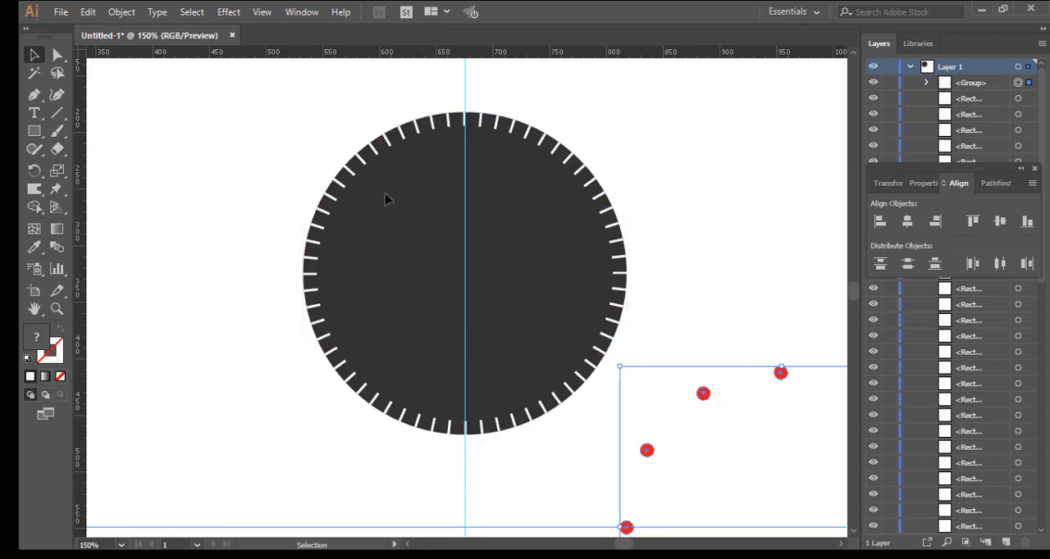
drag(258, 91, 611, 443)
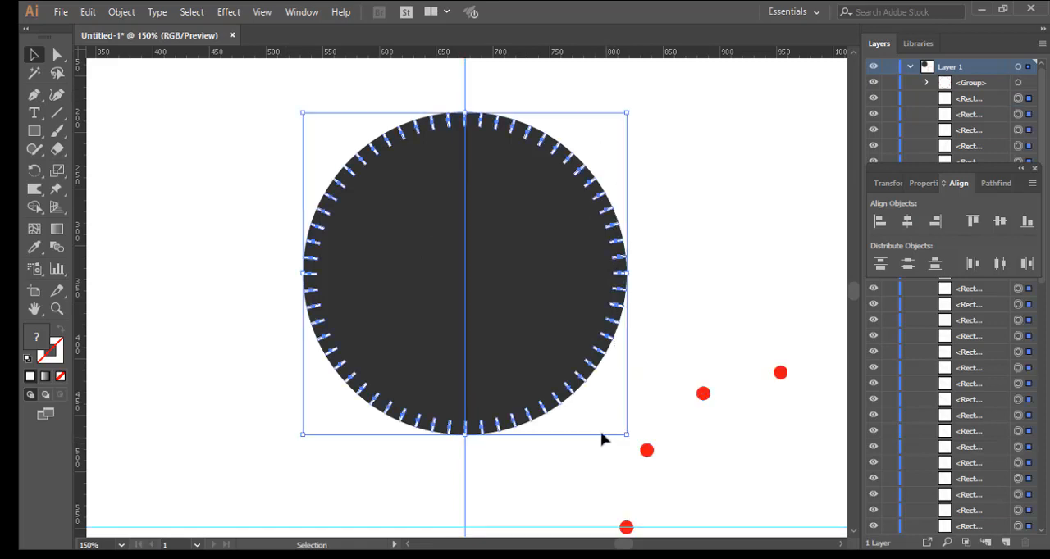
key(a)
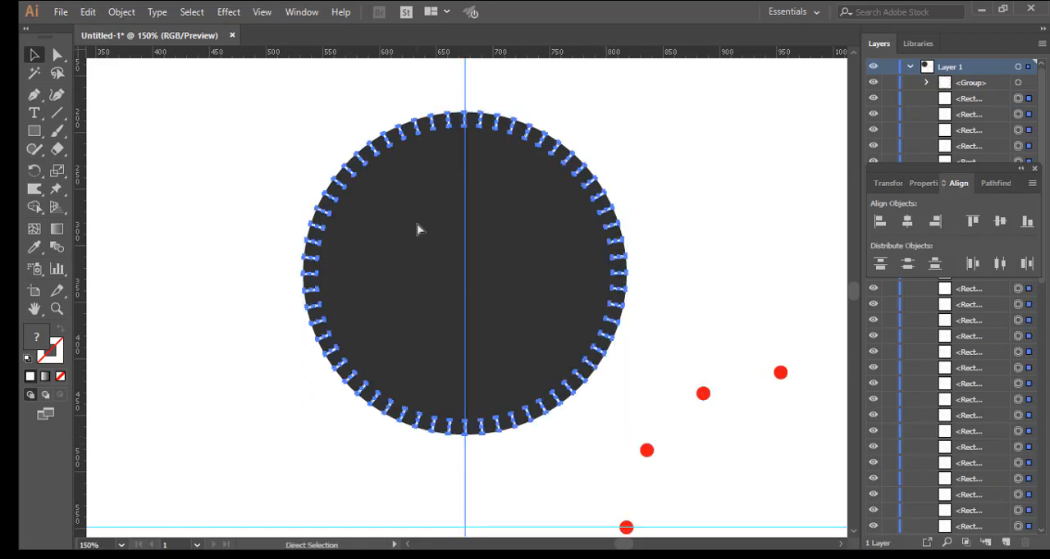
key(ctrl+g)
key(v)
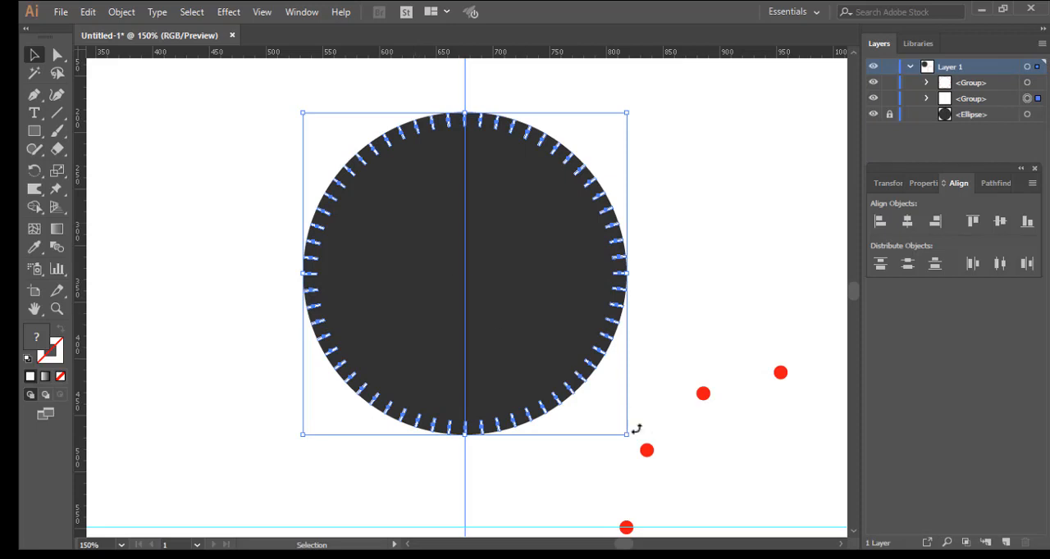
Step: Move the red circle group back onto the dial and line it up with the ring of minute marks
drag(702, 398, 387, 141)
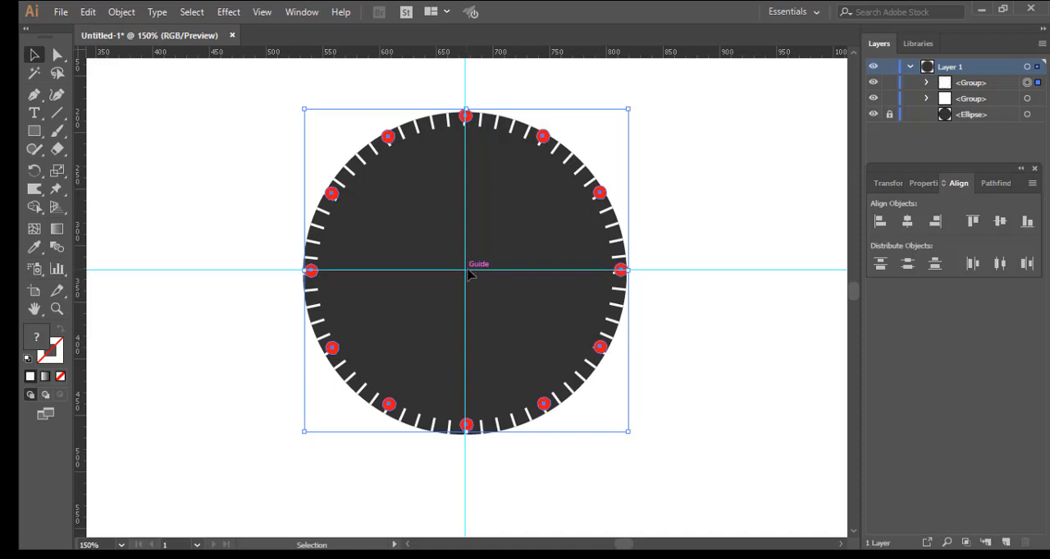
click(355, 153)
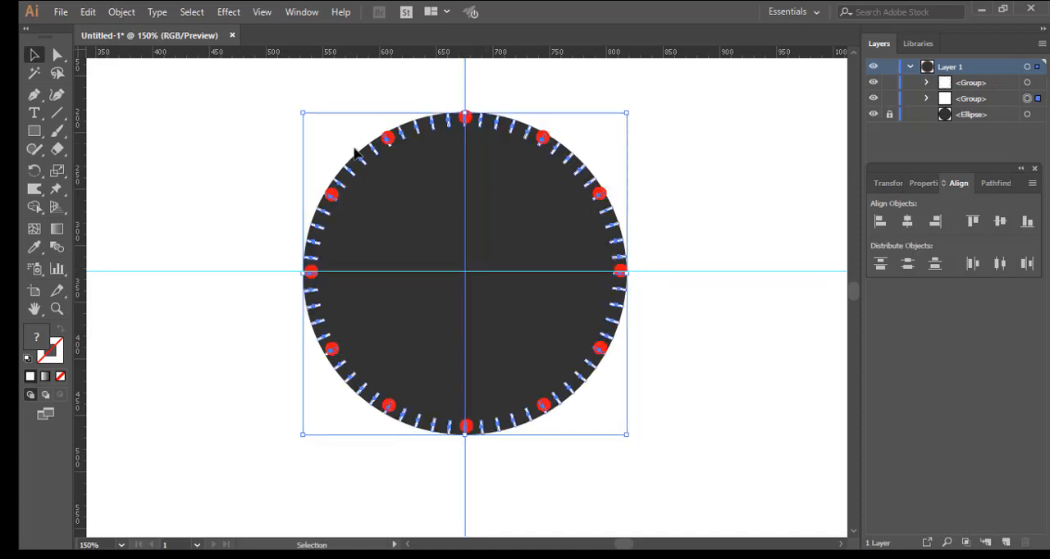
click(723, 266)
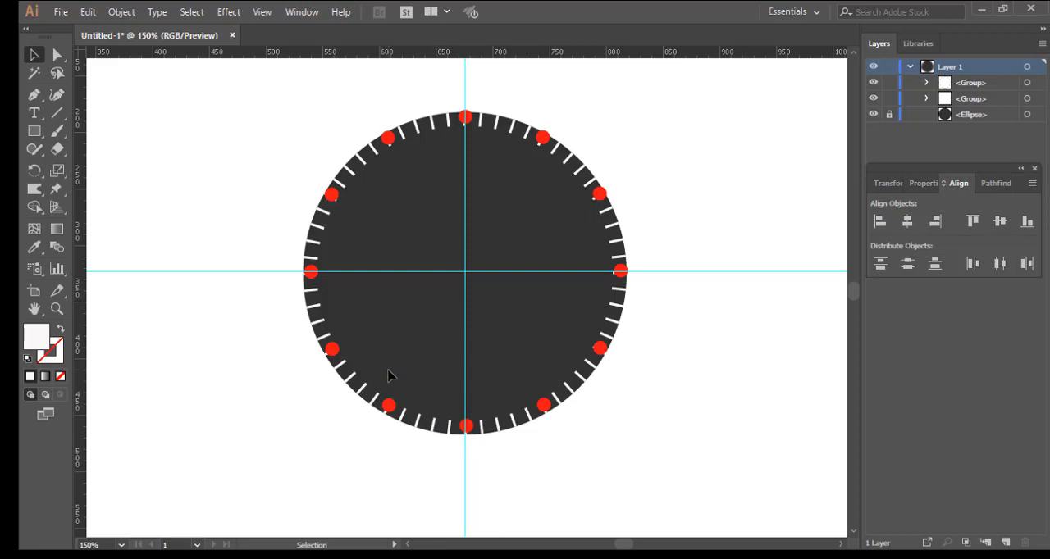
drag(466, 273, 471, 287)
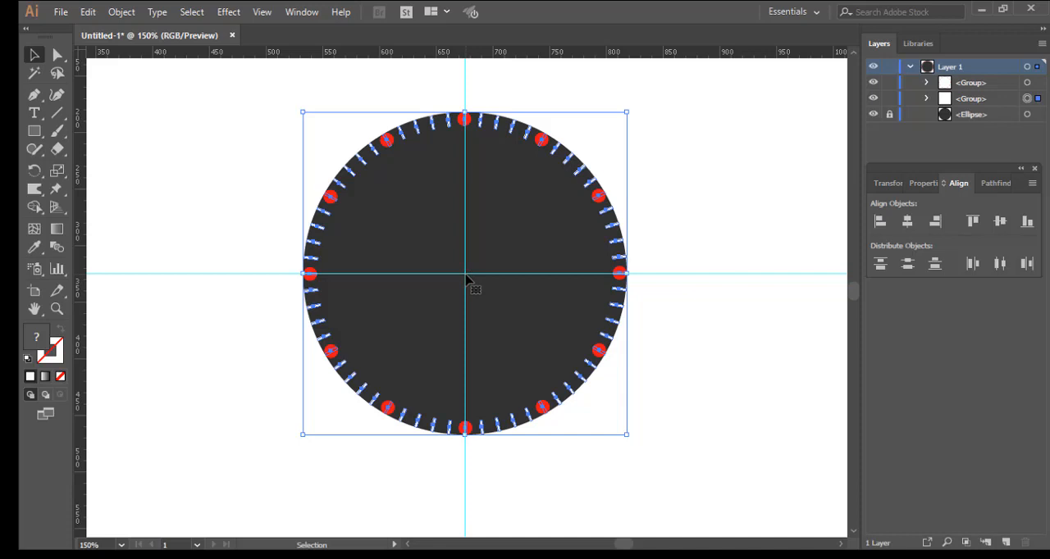
click(660, 310)
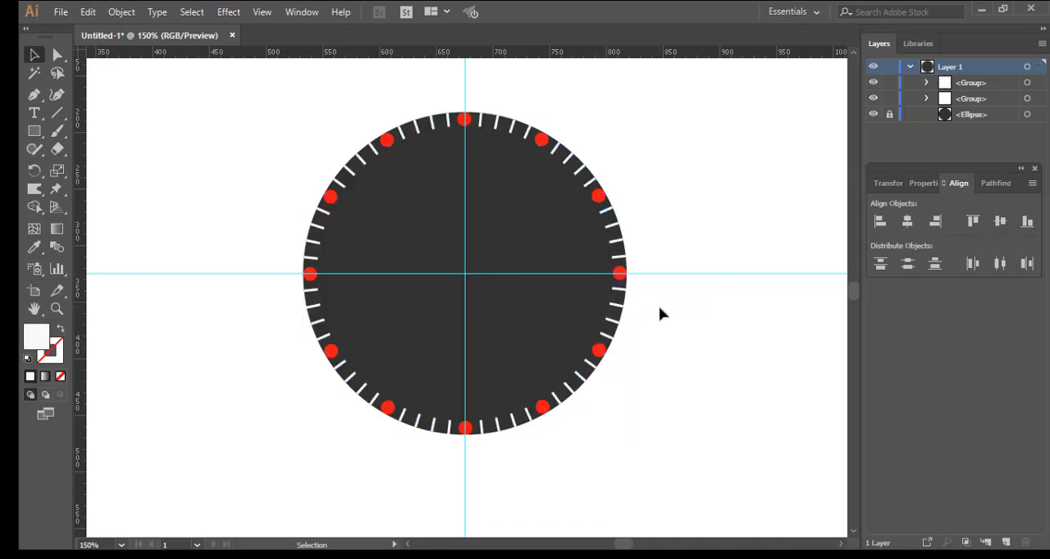
Step: Nudge the red circle group and the minute mark group together slightly left to fit the dial, and deselect them
key(ctrl+a)
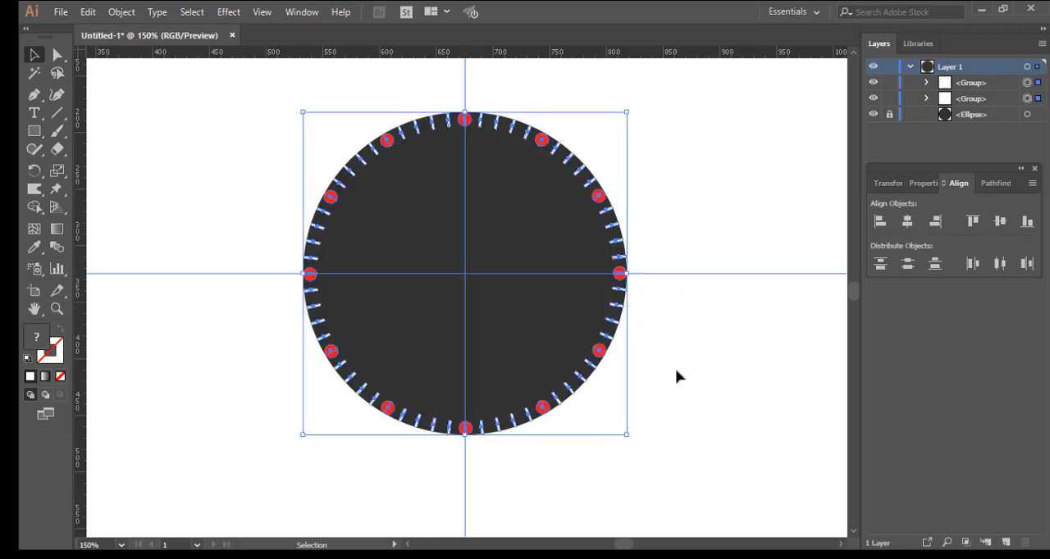
key(Up)
key(Left)
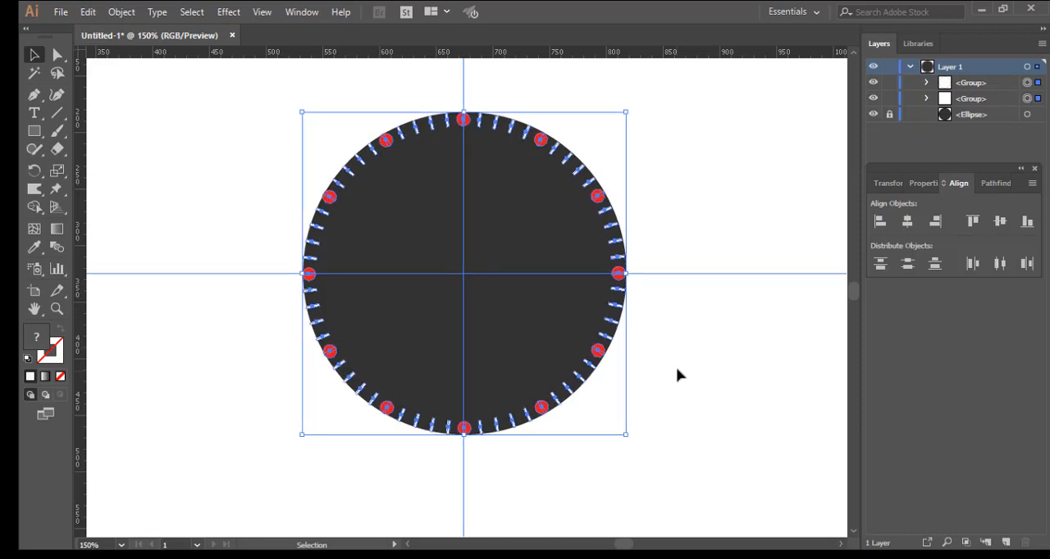
key(ctrl+shift+a)
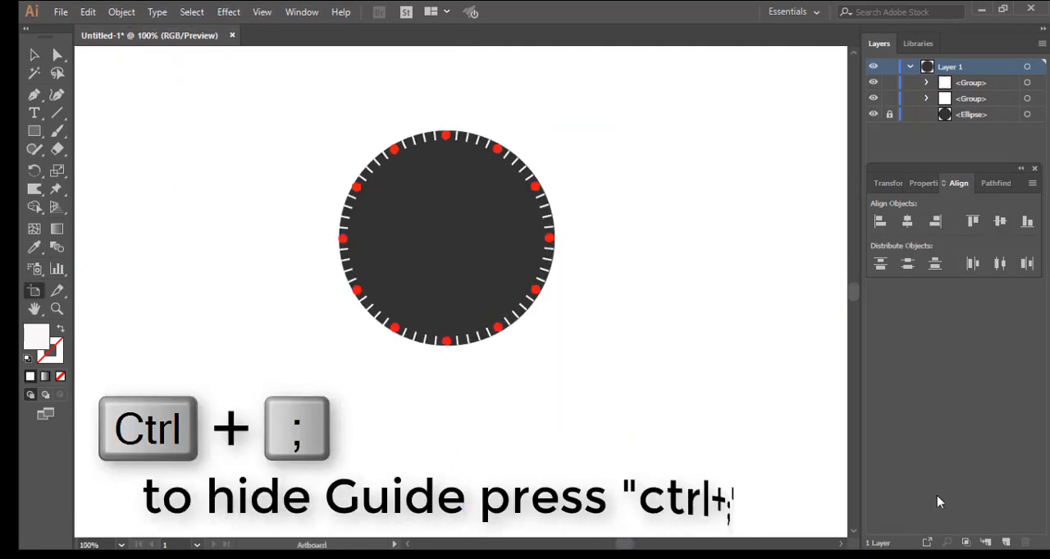
Step: Set the fill colour to mid grey 7A7979 for a new rectangle
click(33, 134)
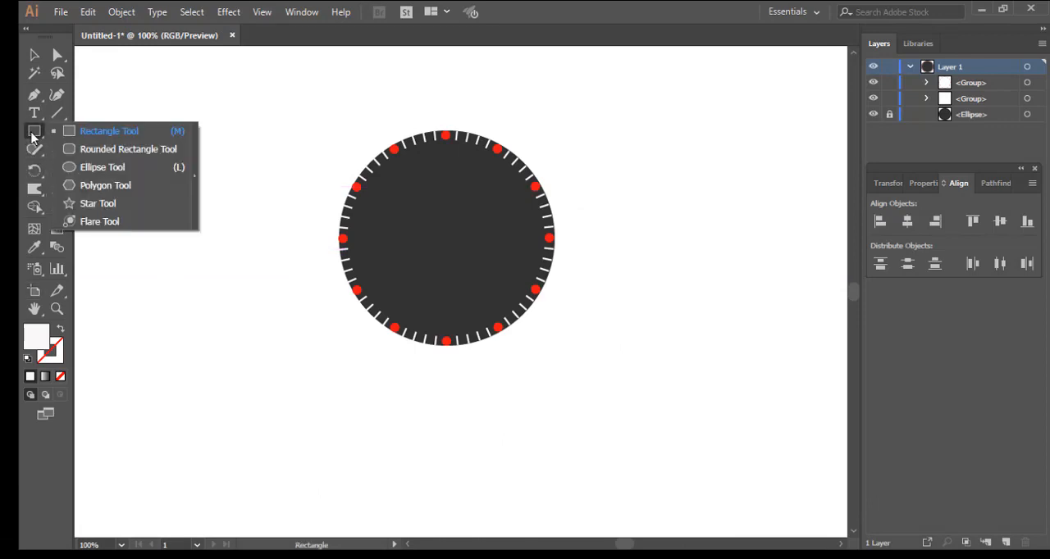
click(98, 134)
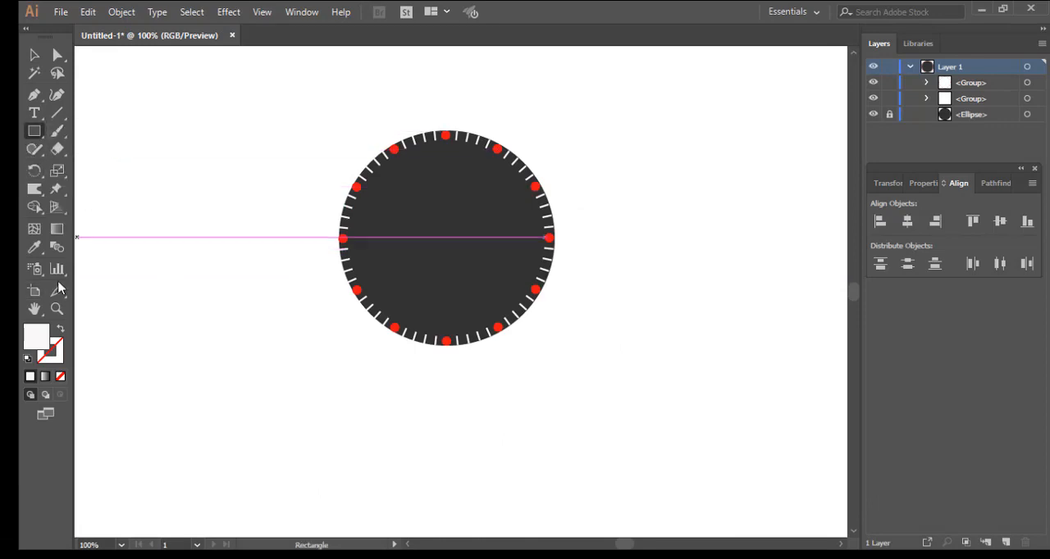
double_click(46, 339)
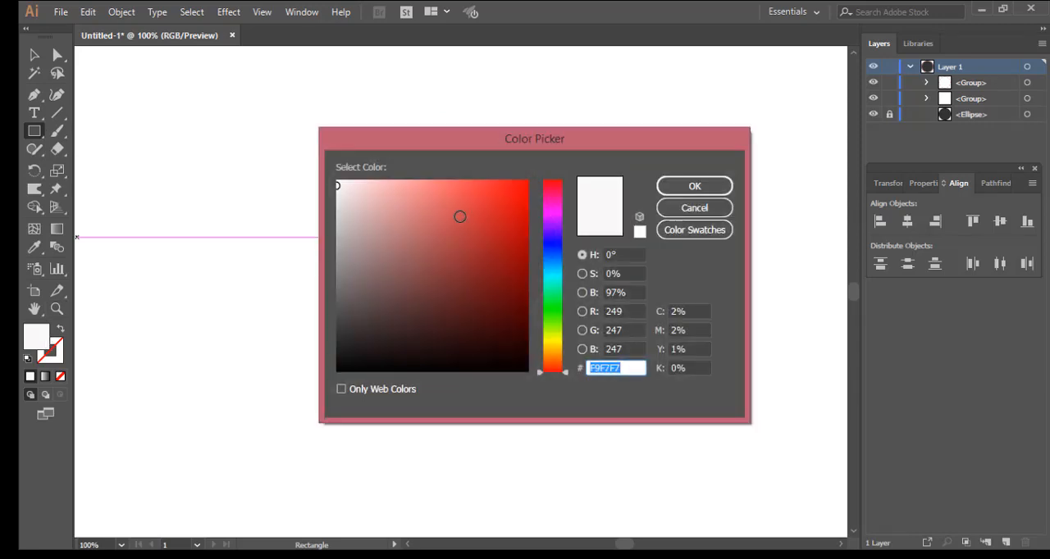
drag(467, 138, 711, 129)
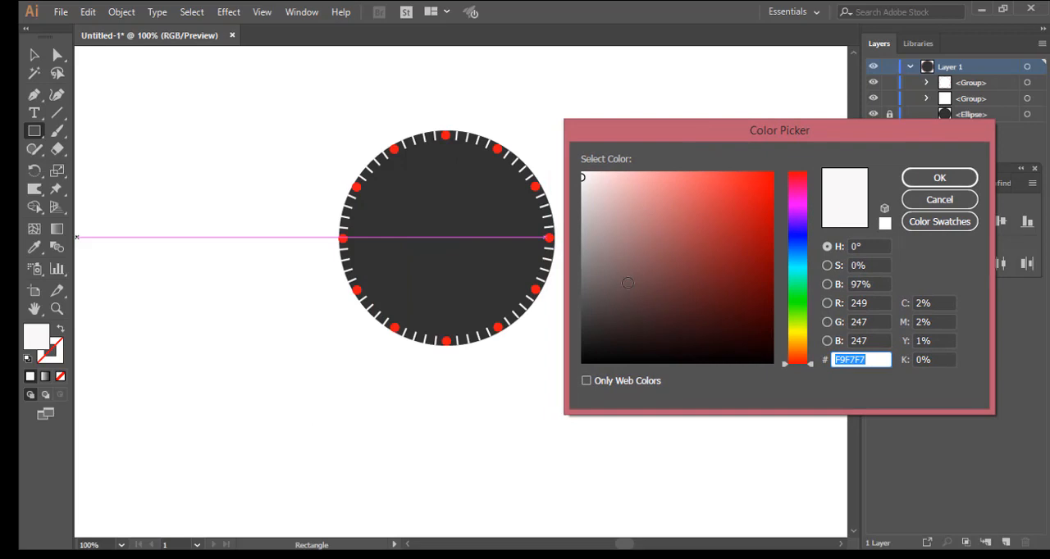
drag(628, 283, 583, 272)
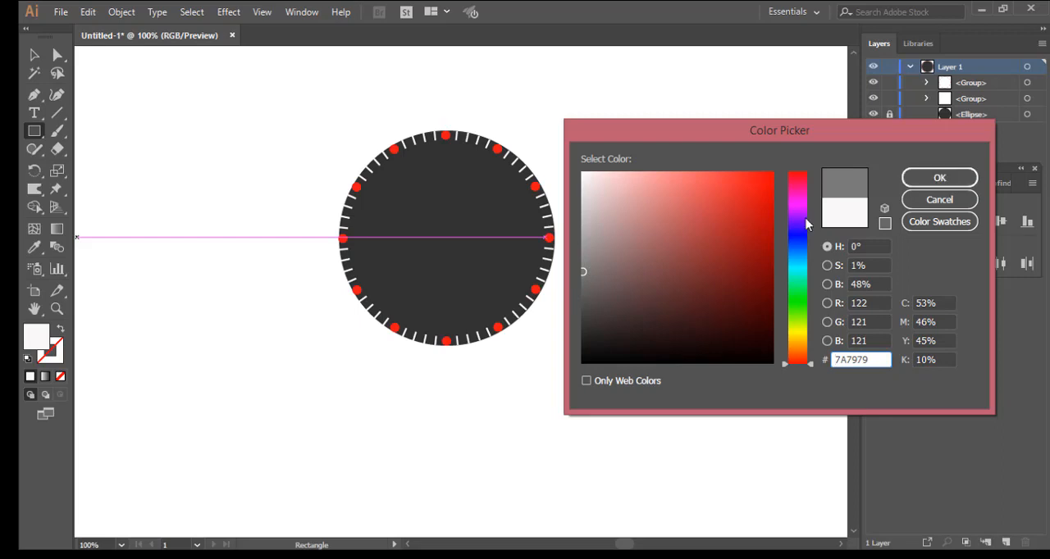
click(939, 177)
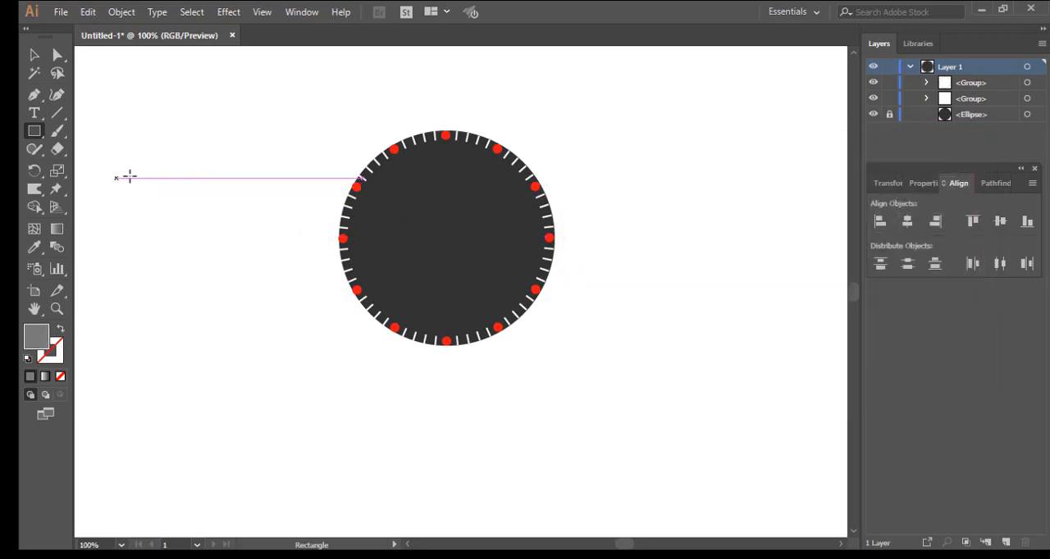
Step: Draw a tall, narrow grey rectangle left of the dial and move it slightly up and to the right
mouse_move(132, 149)
mouse_down()
mouse_move(157, 241)
mouse_move(155, 433)
mouse_up()
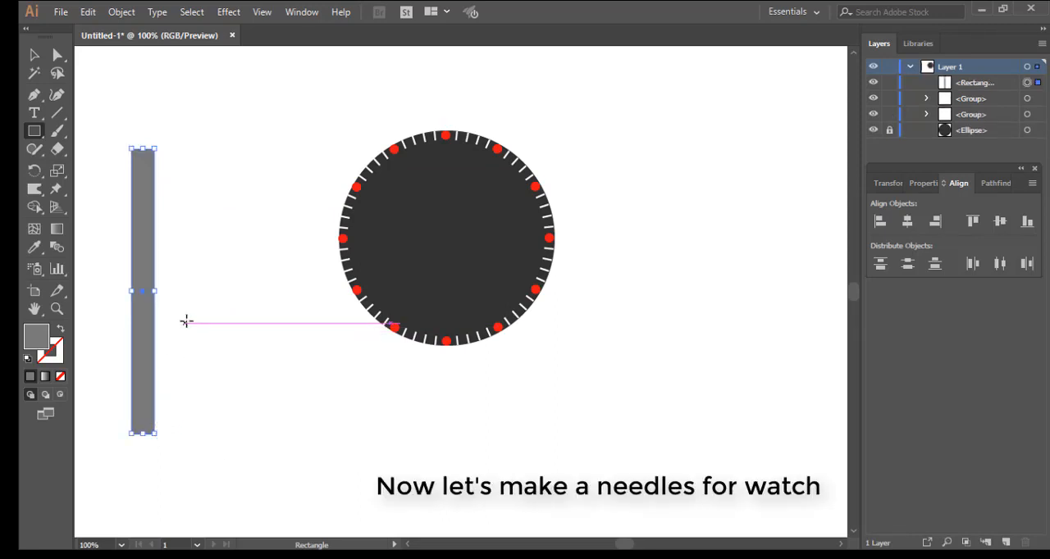
click(30, 55)
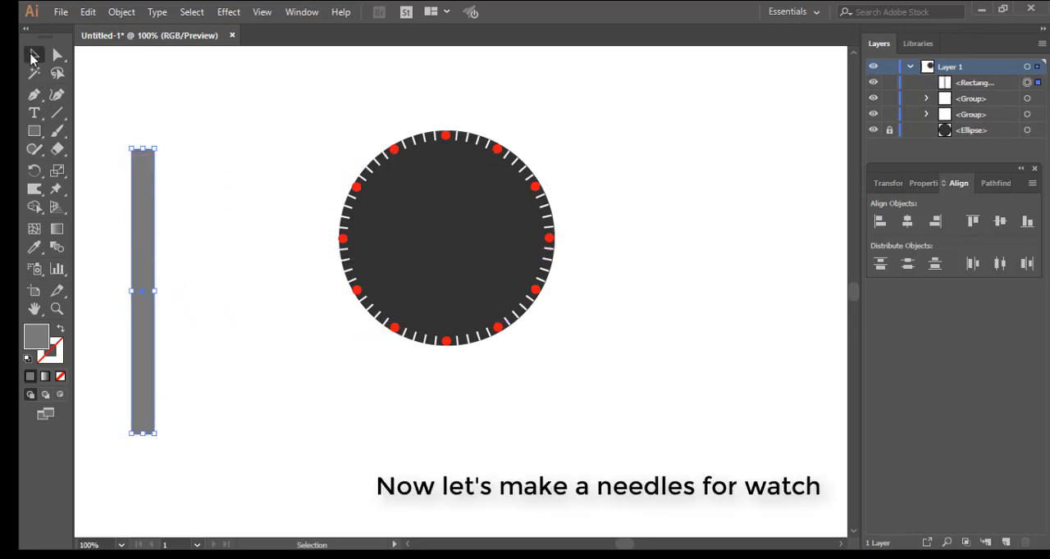
drag(151, 219, 159, 215)
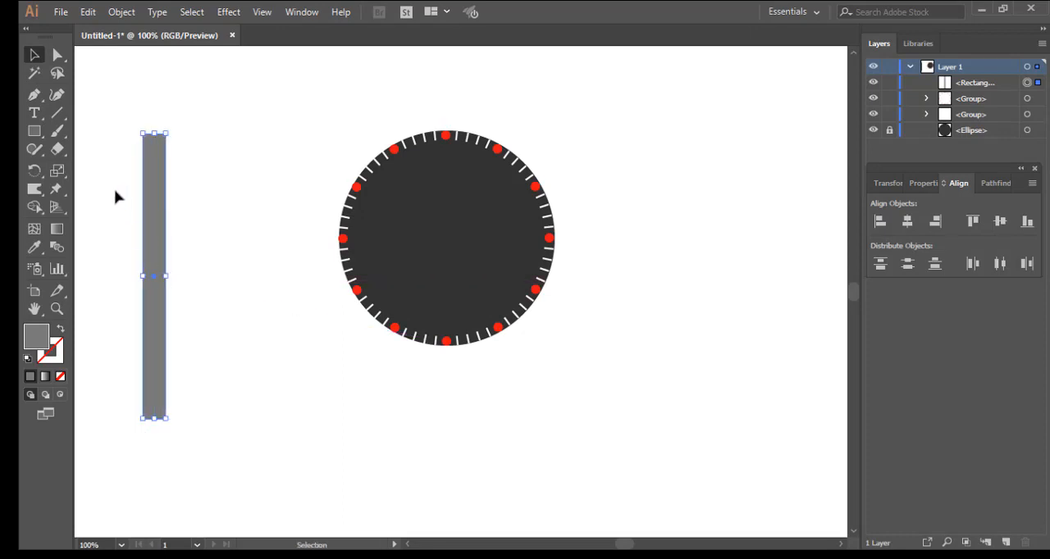
Step: Taper the grey rectangle by nudging its top-left corner point right and its top-right corner point left with Direct Selection
click(57, 55)
drag(129, 129, 149, 149)
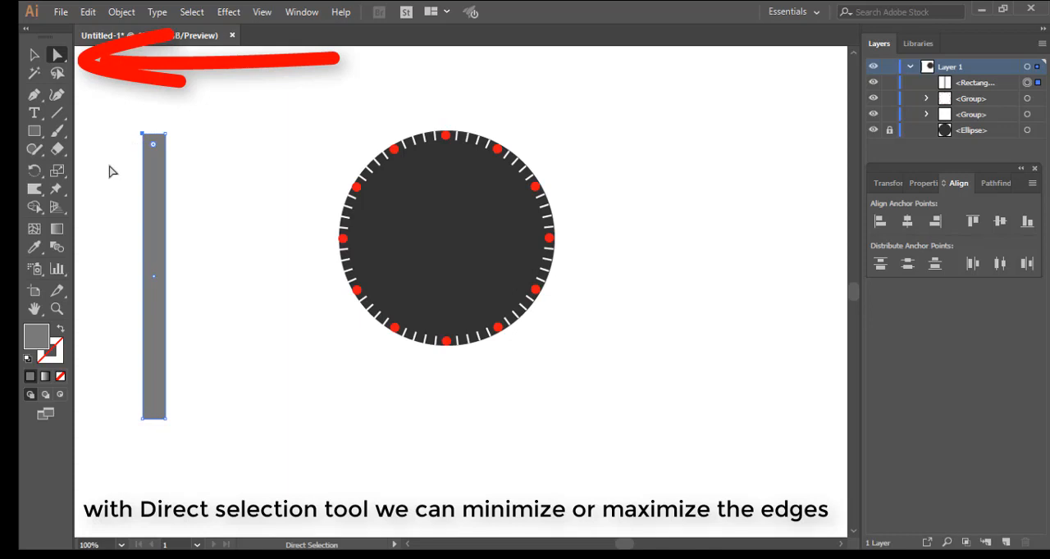
key(Right)
key(Right)
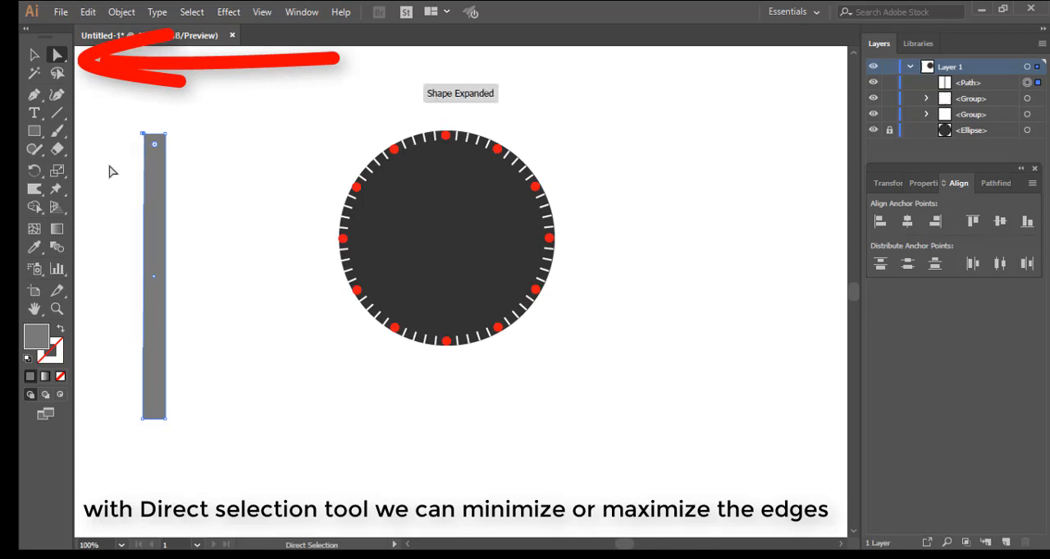
key(Right)
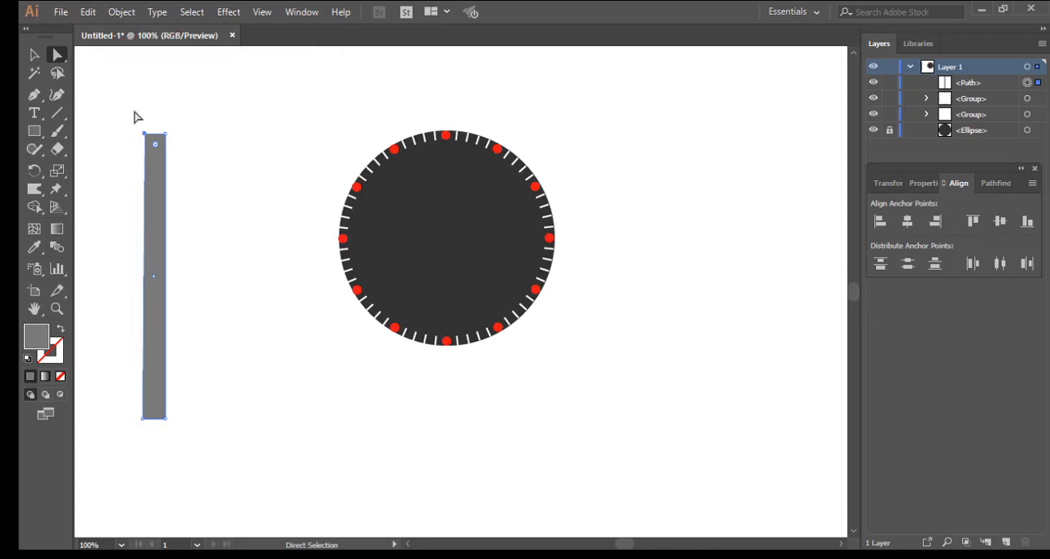
drag(176, 126, 176, 161)
key(Left)
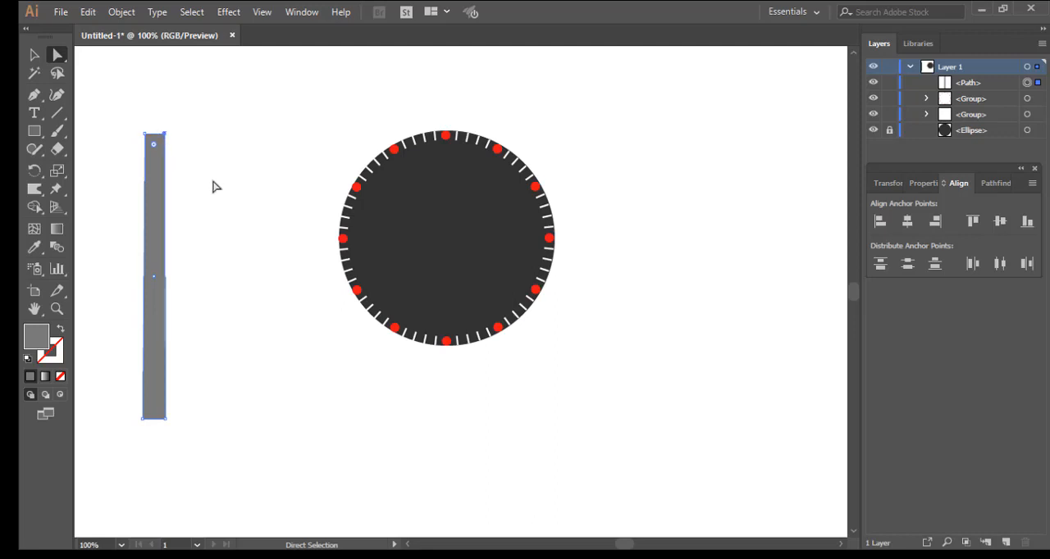
key(Left)
key(Left)
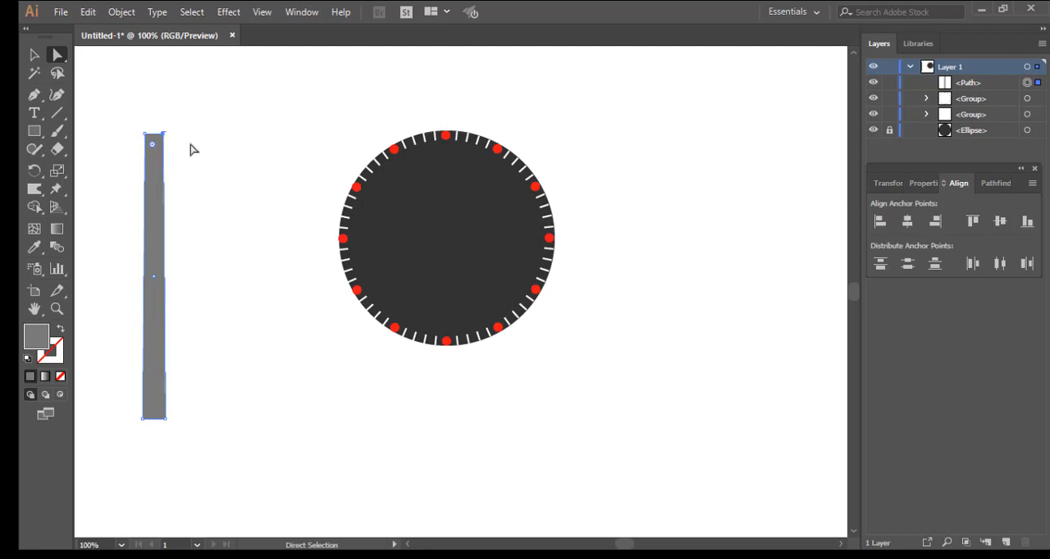
Step: Narrow the needle's top end further by nudging both top corner points inward again, and move the whole shape slightly up
drag(134, 129, 152, 138)
key(Right)
key(Right)
key(Right)
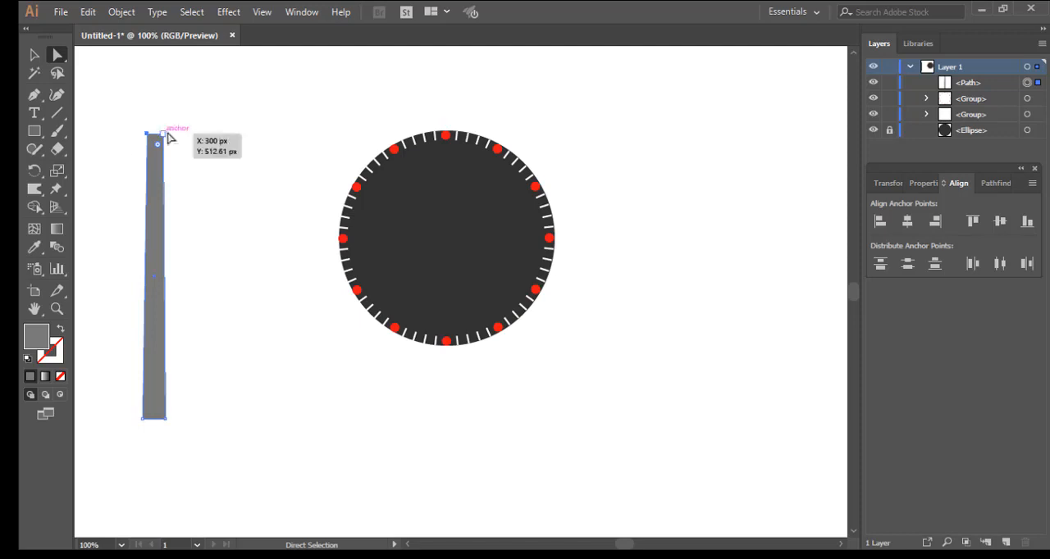
drag(170, 124, 161, 154)
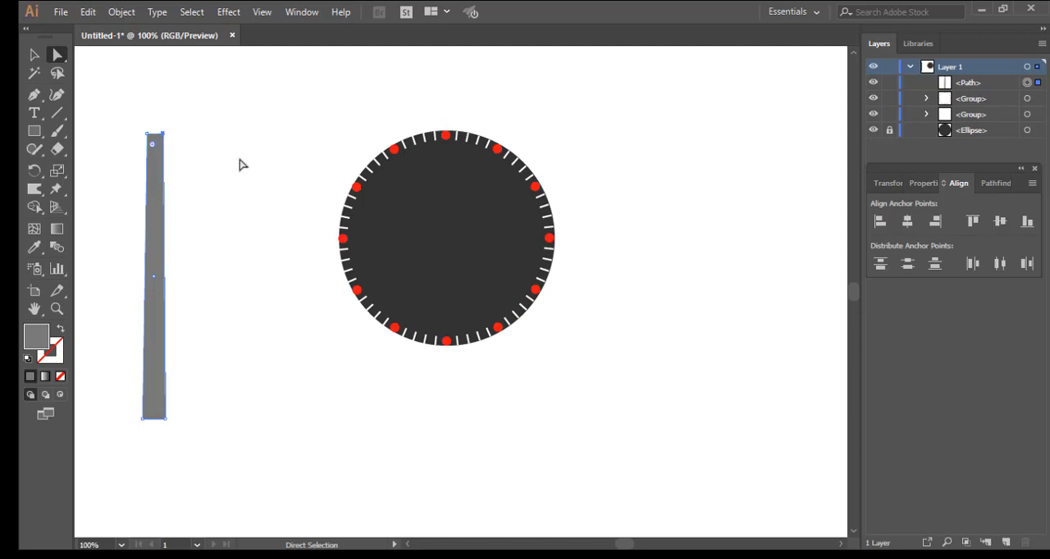
key(Left)
key(Left)
key(Left)
key(Left)
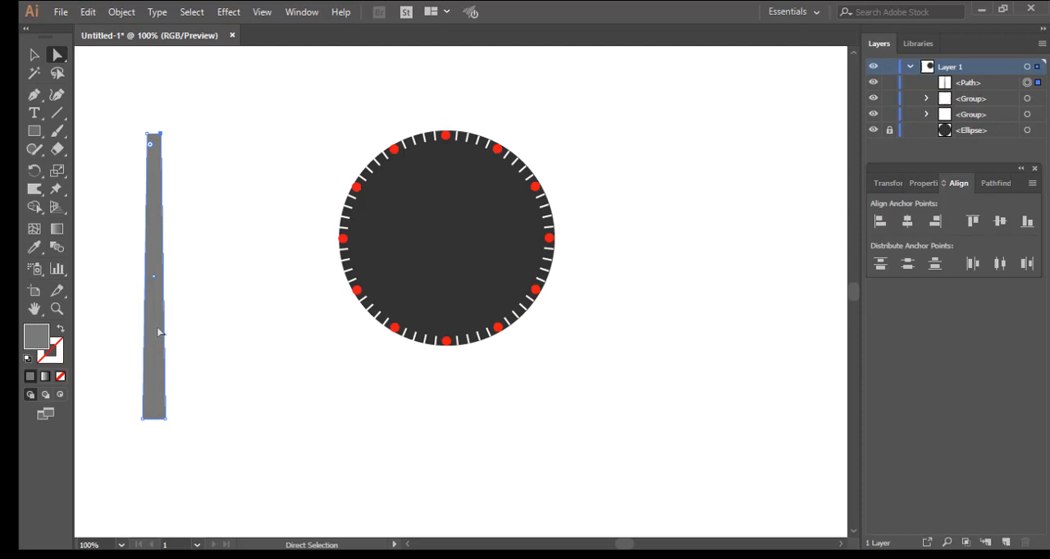
drag(154, 386, 155, 381)
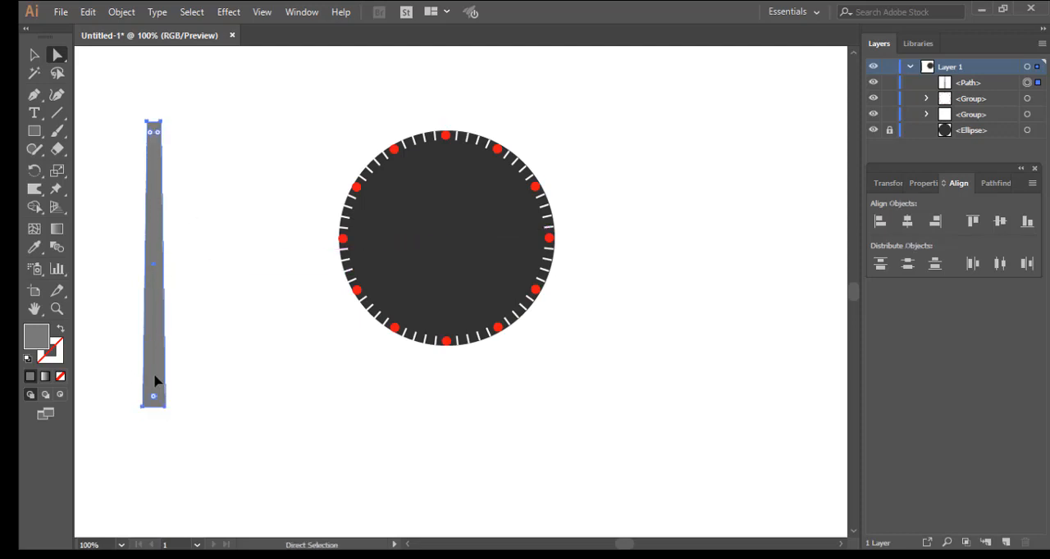
click(210, 336)
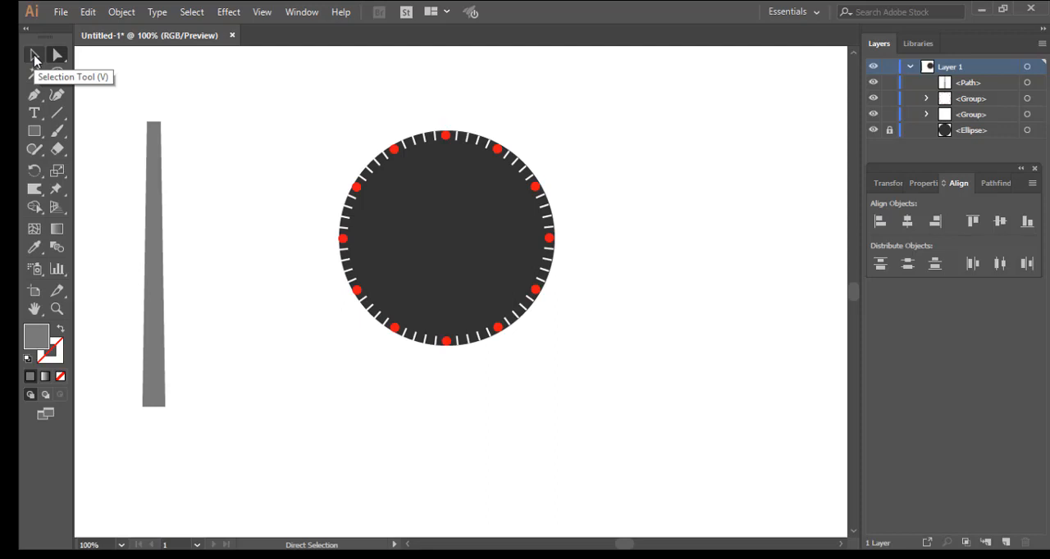
click(35, 55)
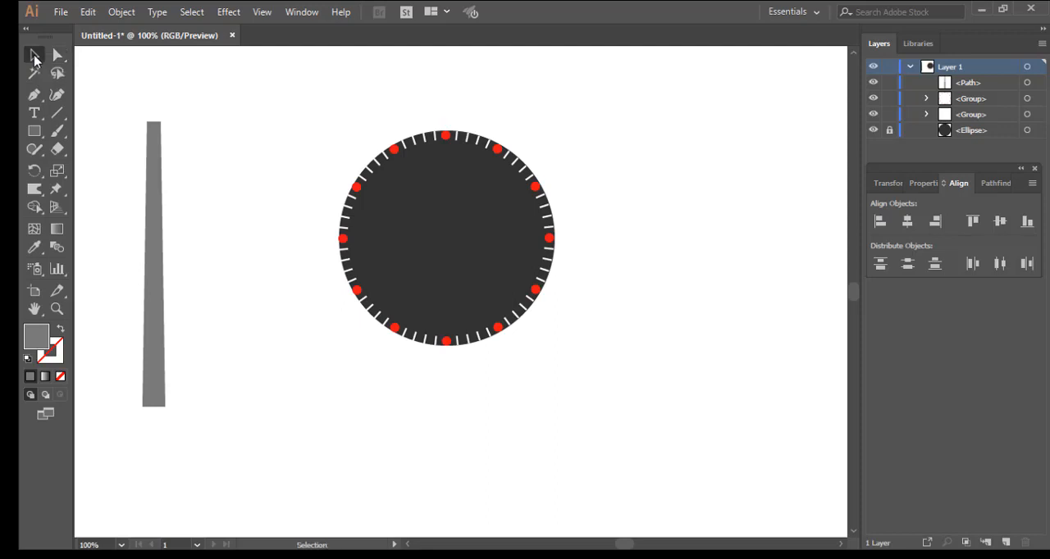
Step: Slim the needle's base by nudging its bottom-left corner point right and its bottom-right corner point left
click(34, 133)
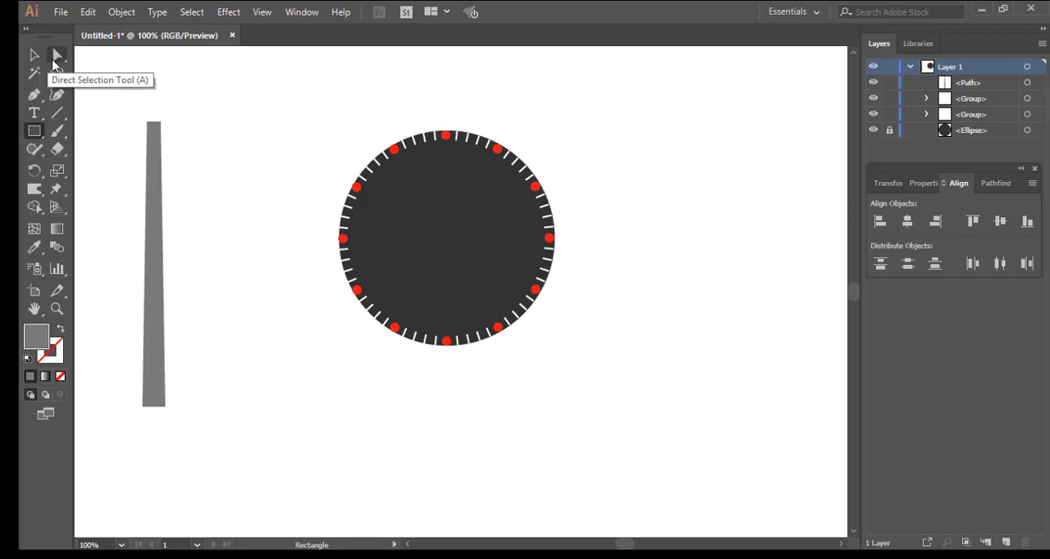
click(57, 61)
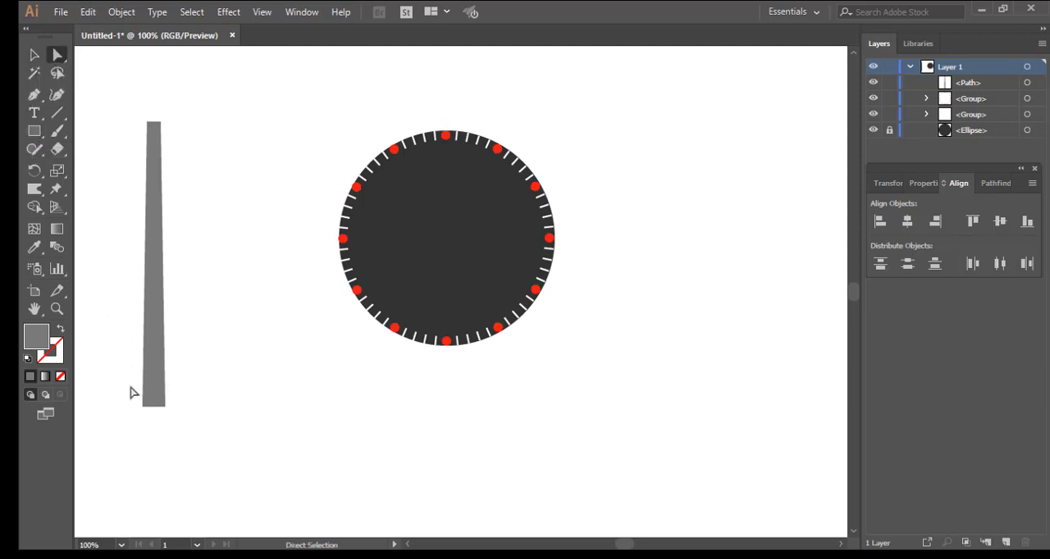
drag(130, 389, 187, 434)
drag(134, 400, 152, 421)
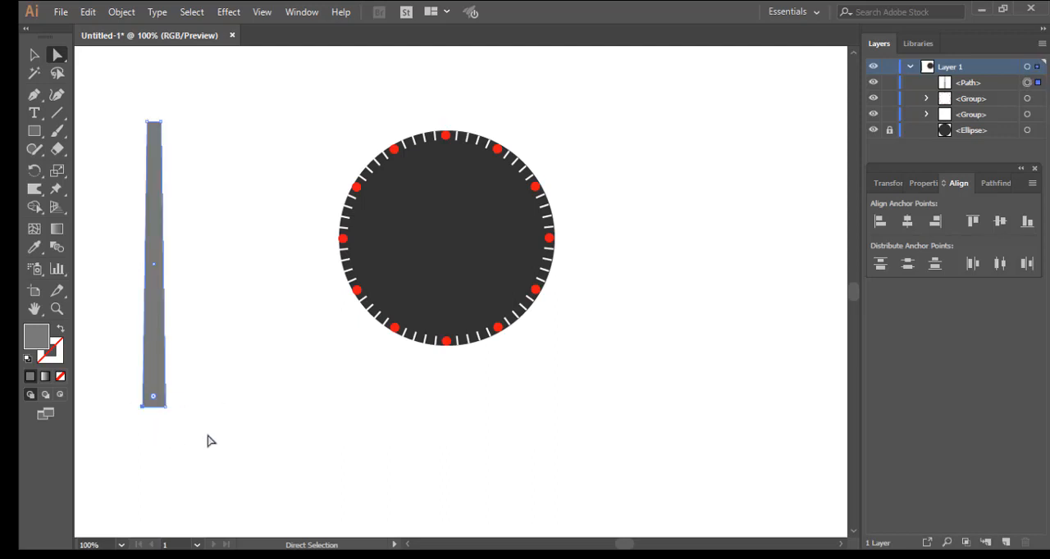
key(Right)
key(Right)
key(Right)
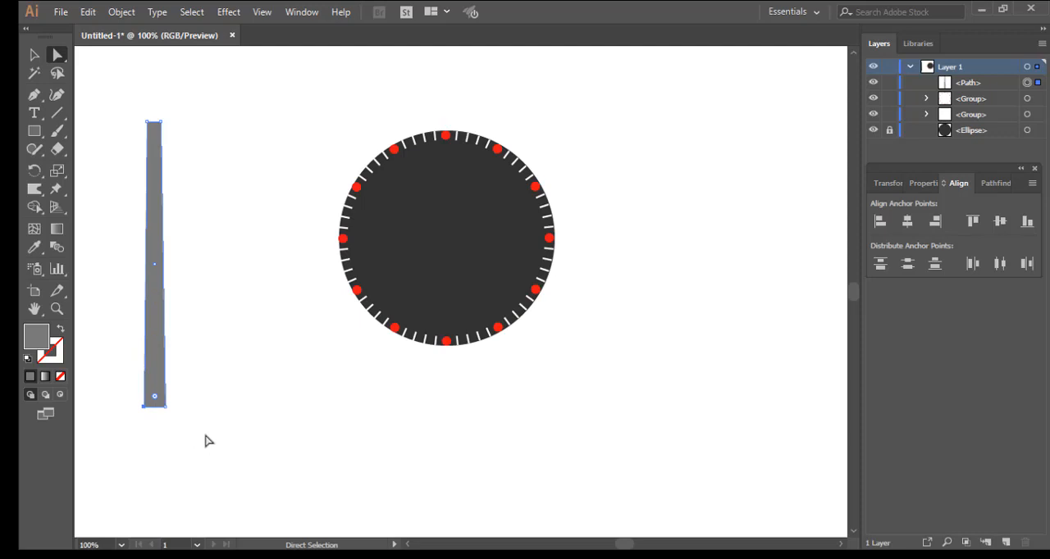
drag(181, 402, 159, 415)
key(Left)
key(Left)
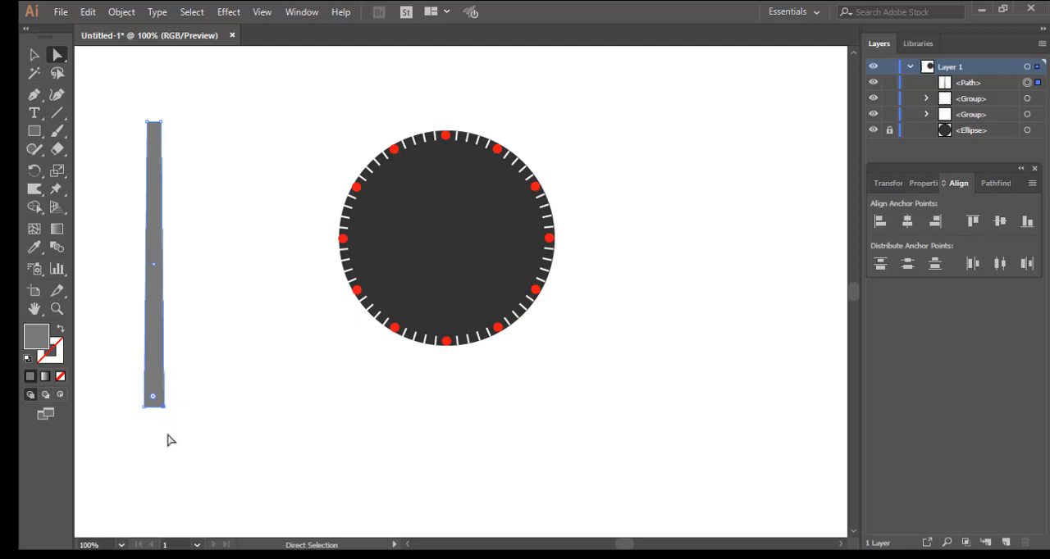
Step: Move the whole needle slightly right towards the dial and deselect it
click(222, 359)
key(v)
drag(157, 301, 181, 300)
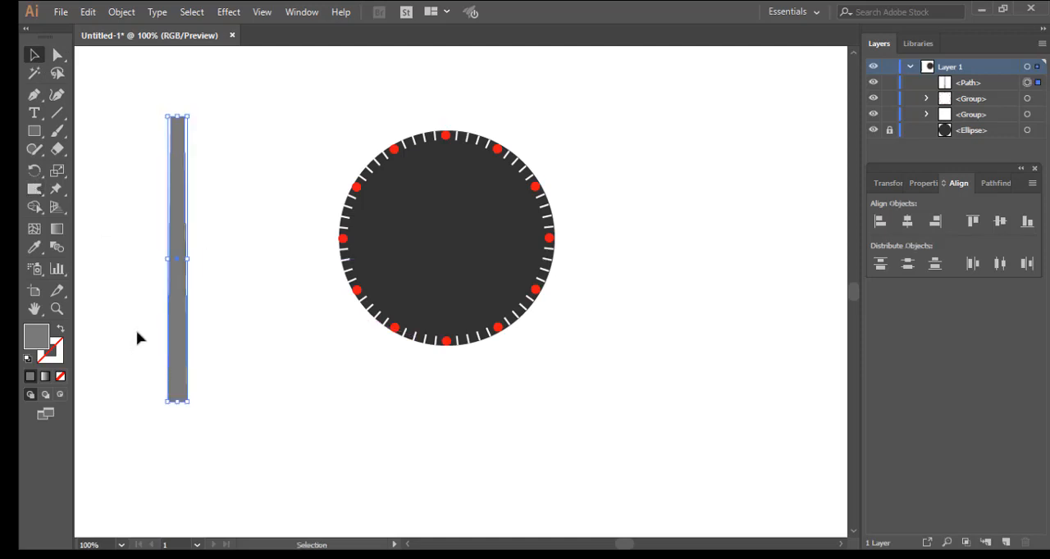
click(135, 342)
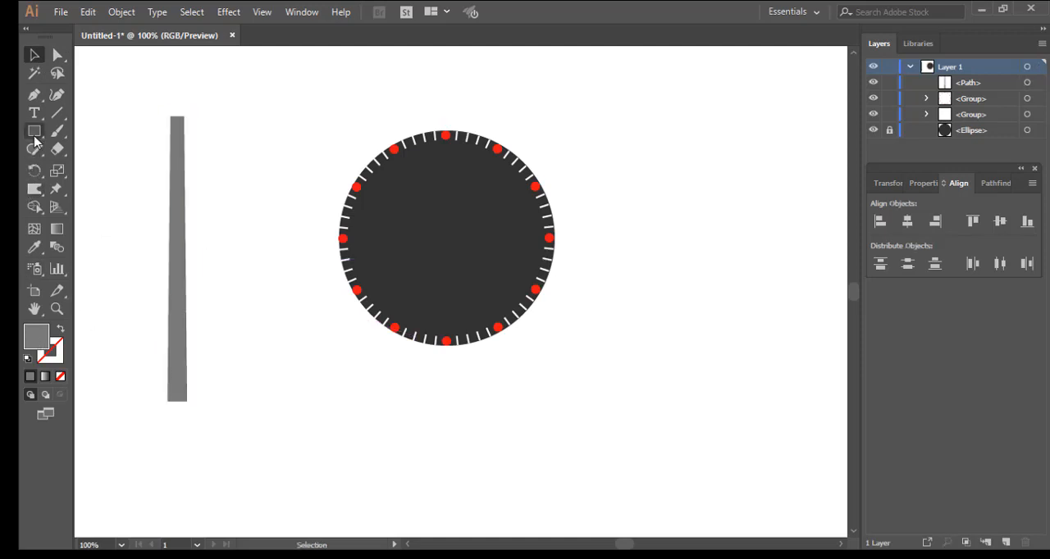
drag(33, 131, 91, 135)
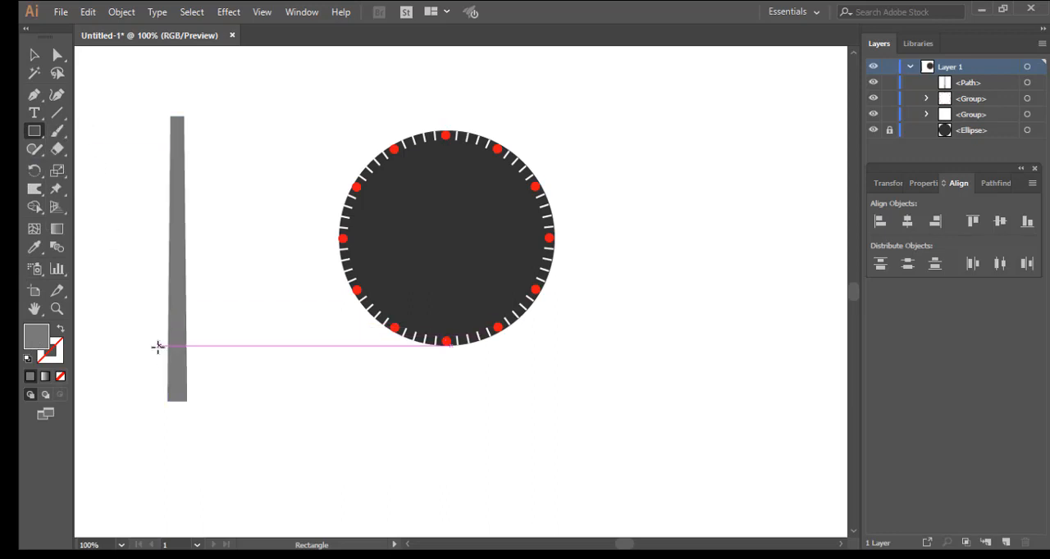
drag(156, 342, 196, 410)
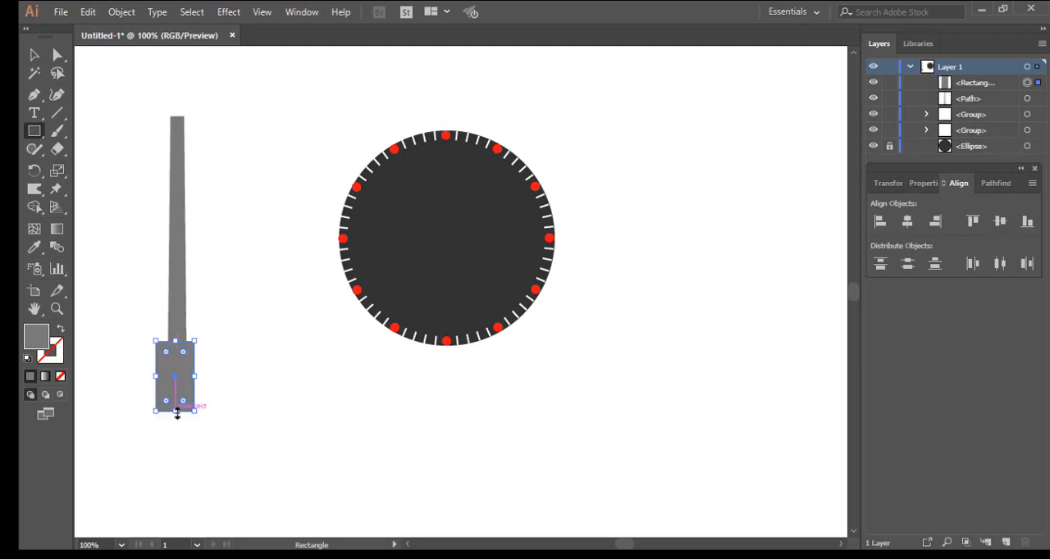
drag(177, 411, 178, 399)
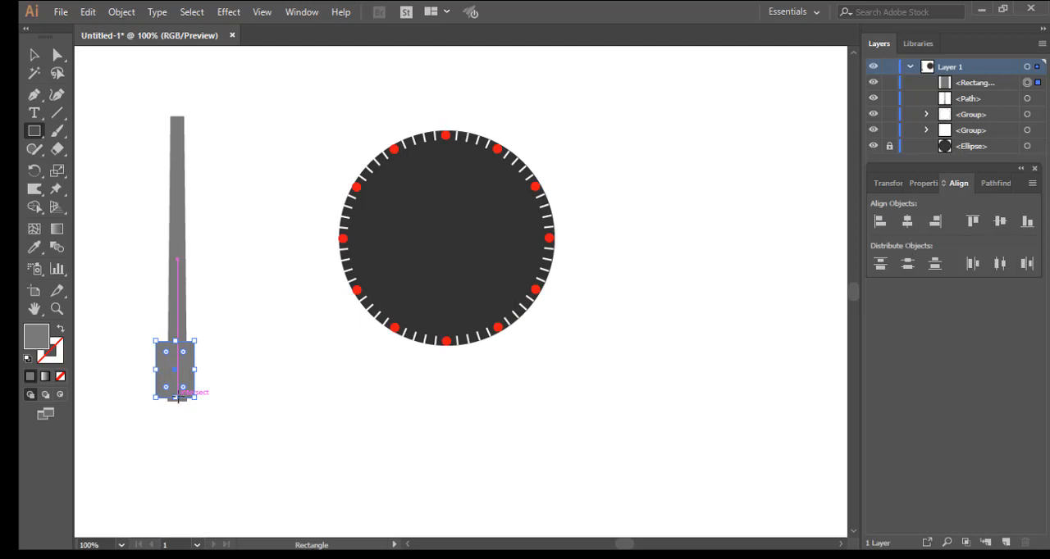
key(ctrl)
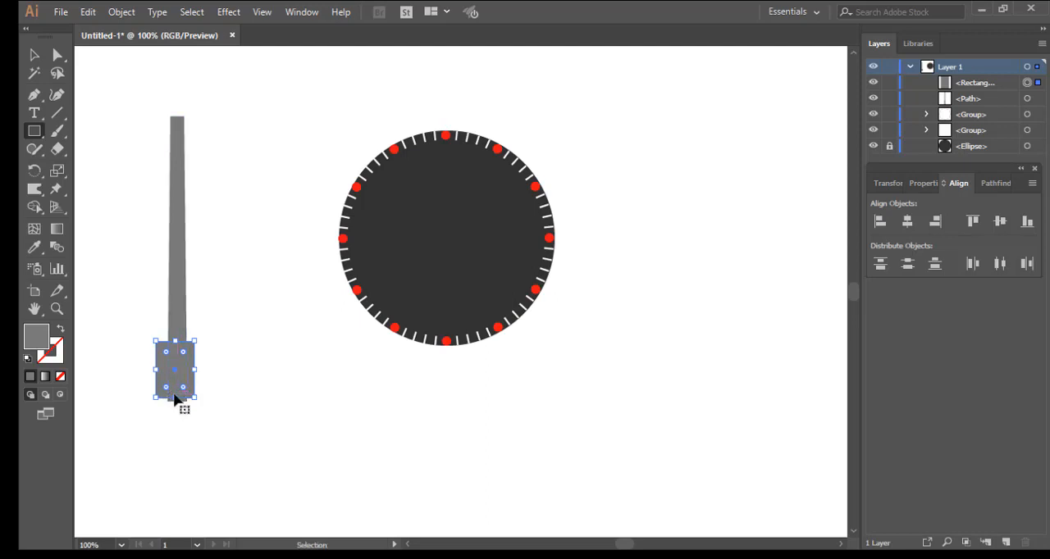
key(ctrl+z)
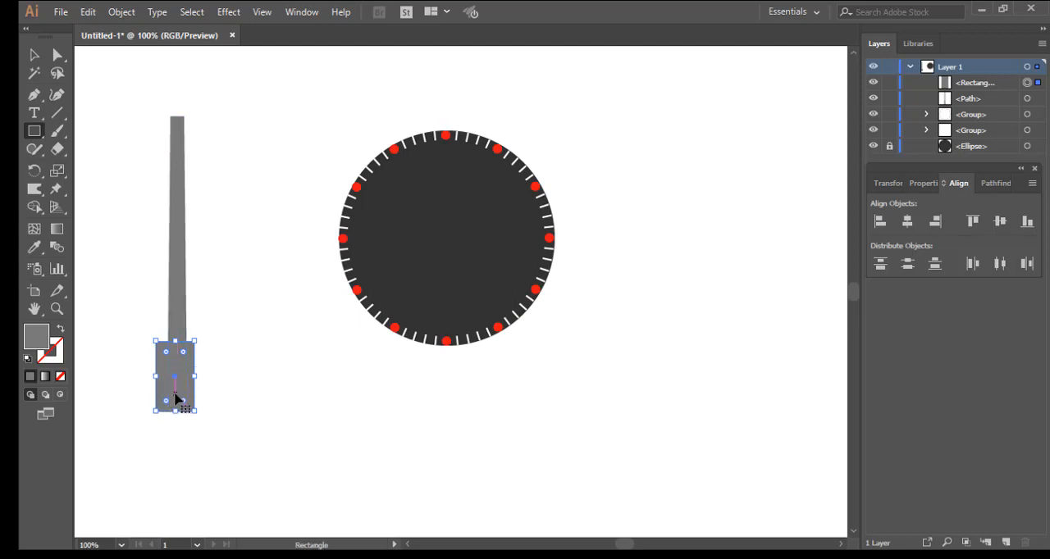
key(Delete)
Step: Lengthen the needle by moving its top edge slightly upward, and get ready to draw another rectangle
click(57, 58)
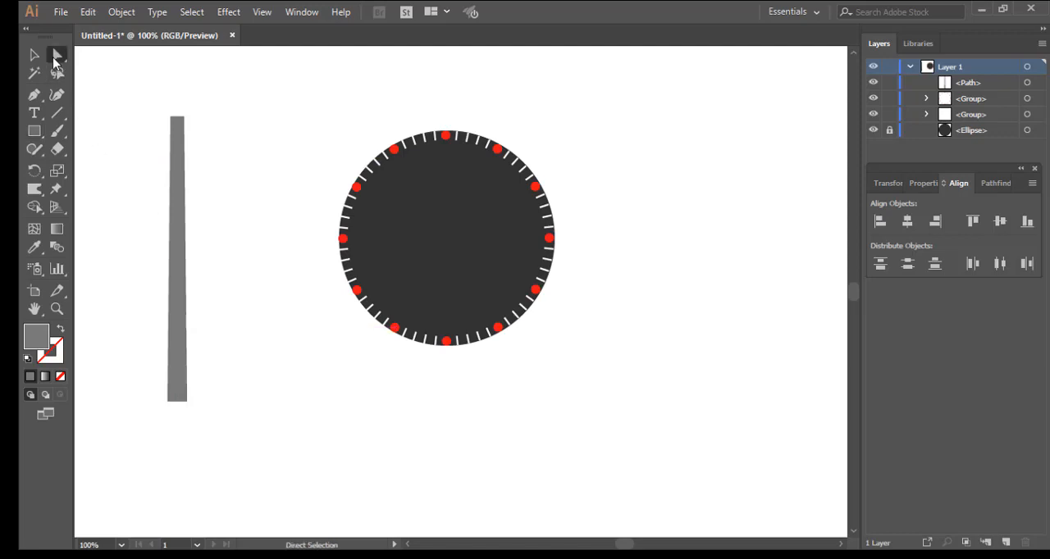
drag(160, 105, 192, 136)
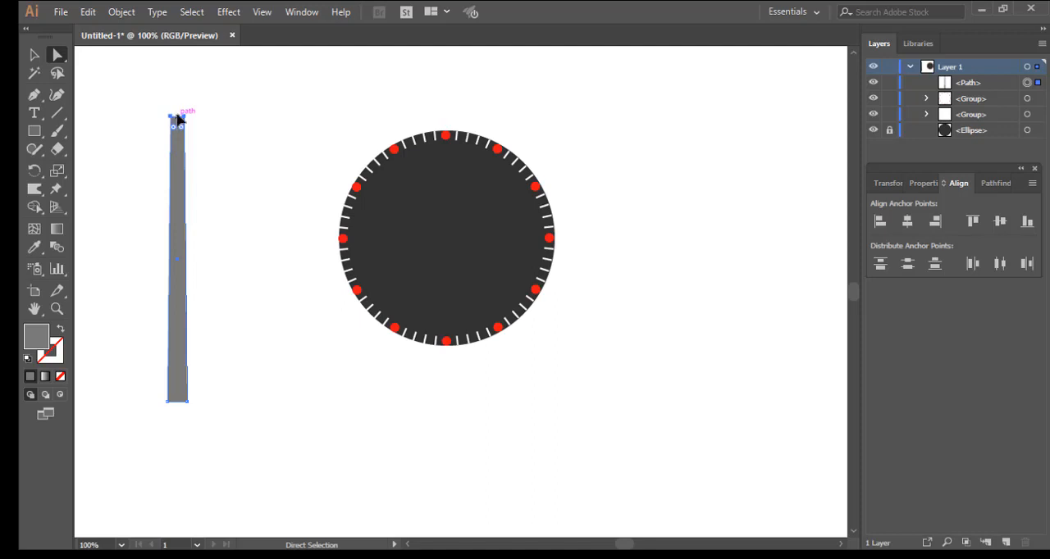
drag(177, 117, 178, 116)
drag(159, 394, 175, 410)
key(m)
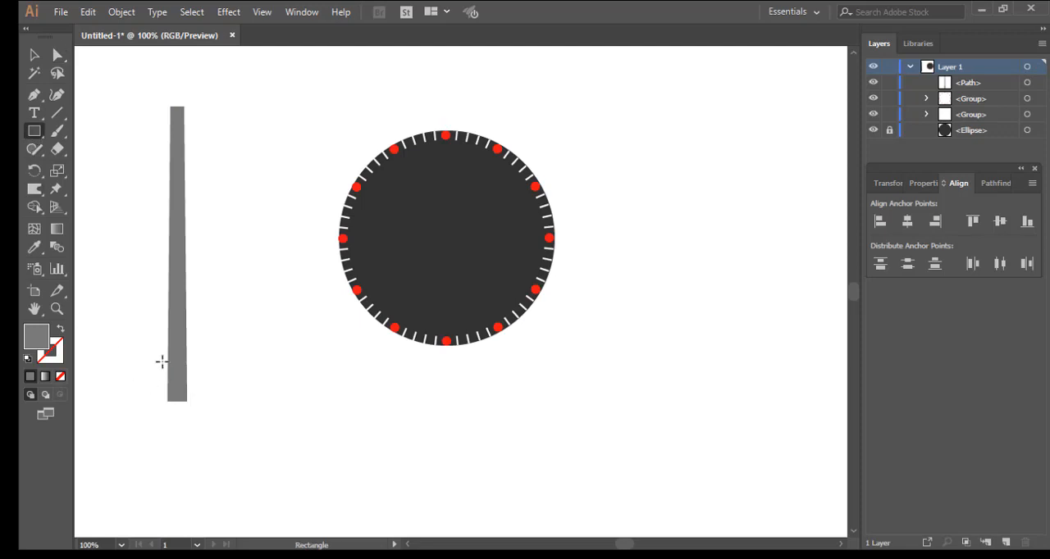
Step: Set the fill colour to near-black 070707 and draw a rectangle covering the lower part of the needle, wider than the needle itself
double_click(39, 337)
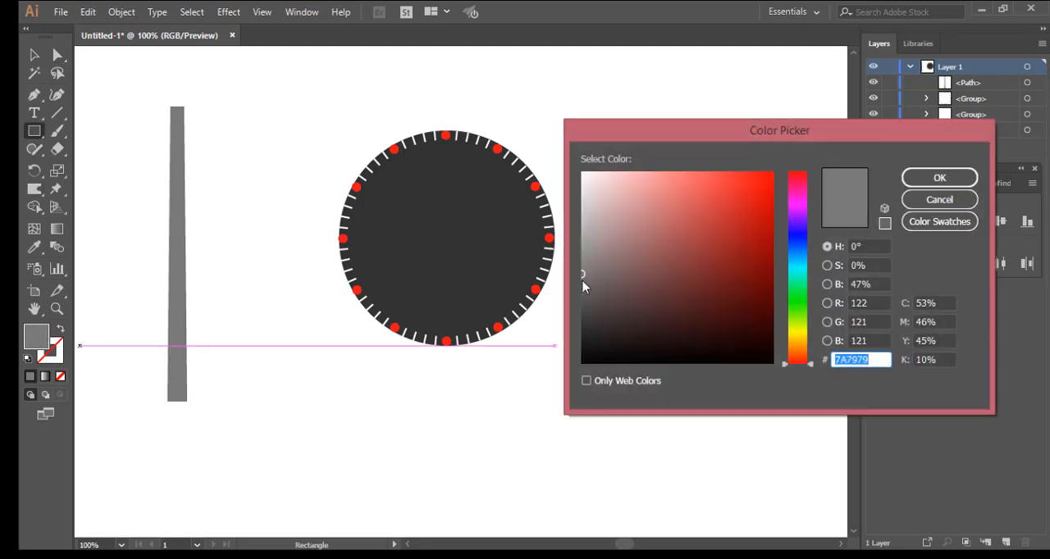
click(583, 362)
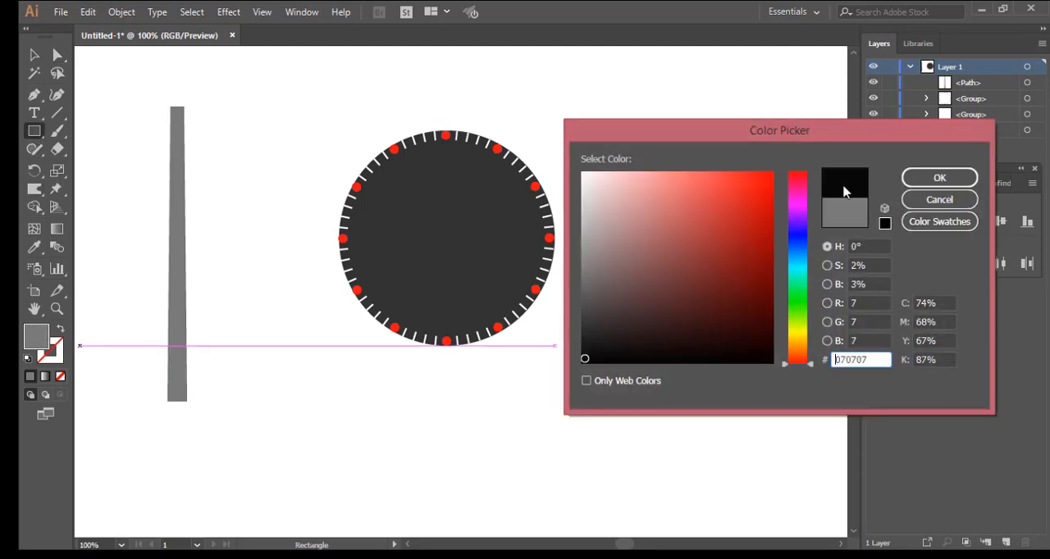
click(939, 177)
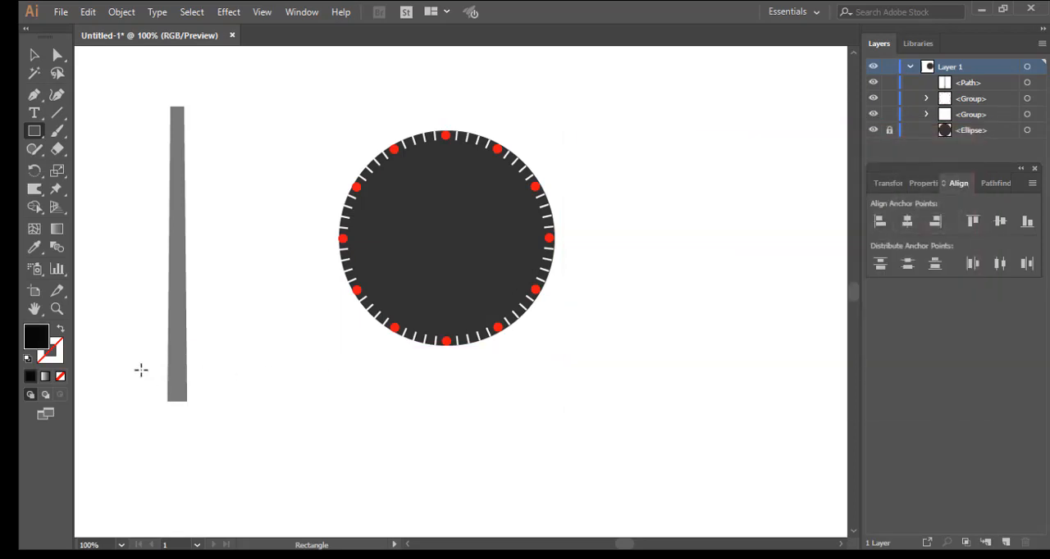
drag(151, 332, 203, 399)
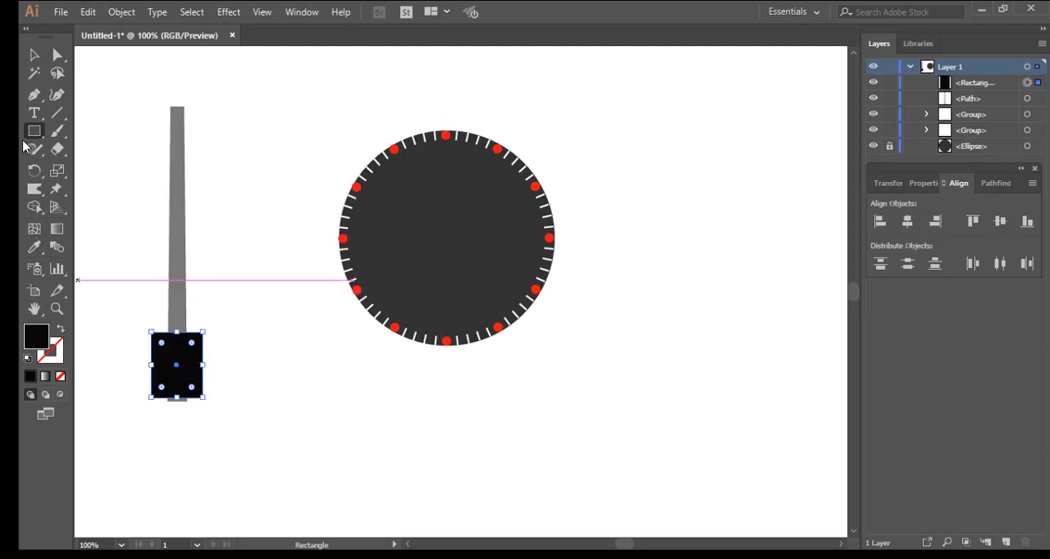
Step: Trim the black rectangle to the needle's outline by removing its two protruding side parts with the Shape Builder tool, and deselect
click(34, 57)
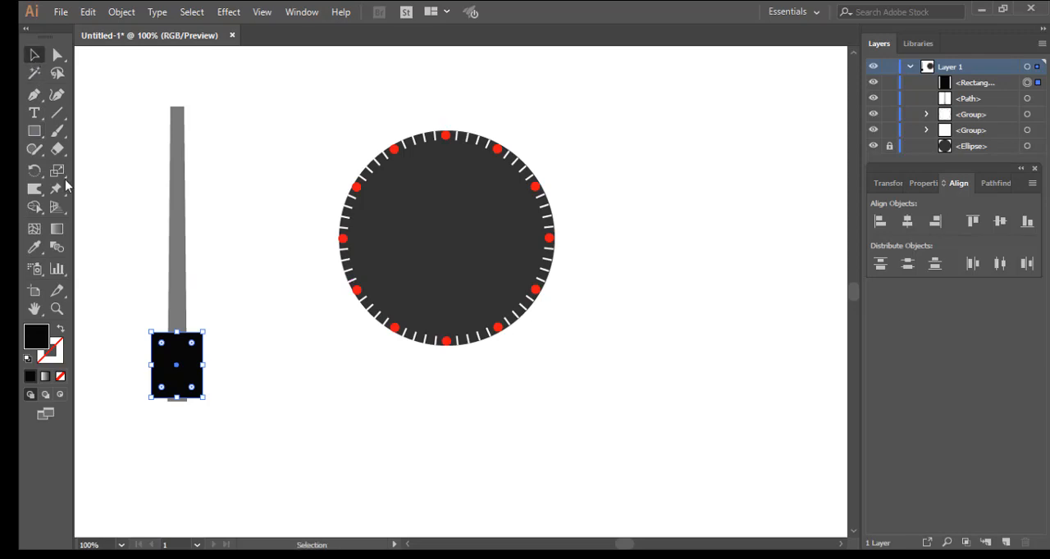
click(123, 299)
key(shift+m)
drag(130, 302, 184, 371)
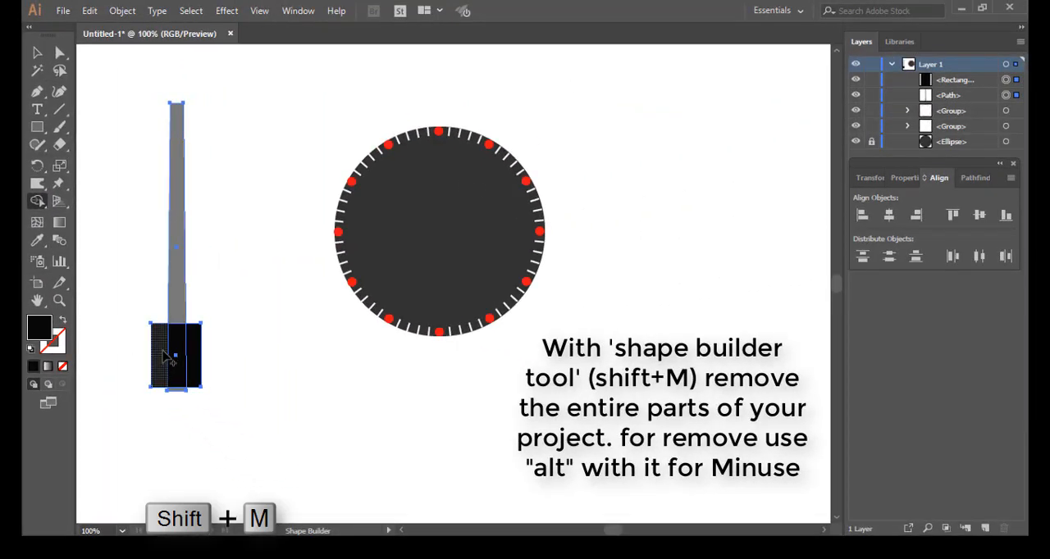
click(163, 355)
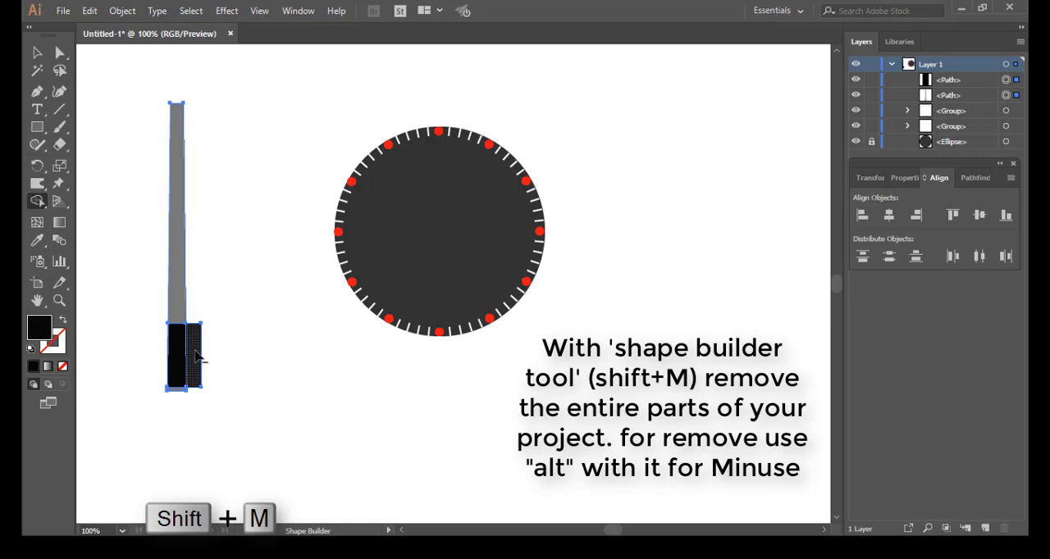
alt+click(196, 354)
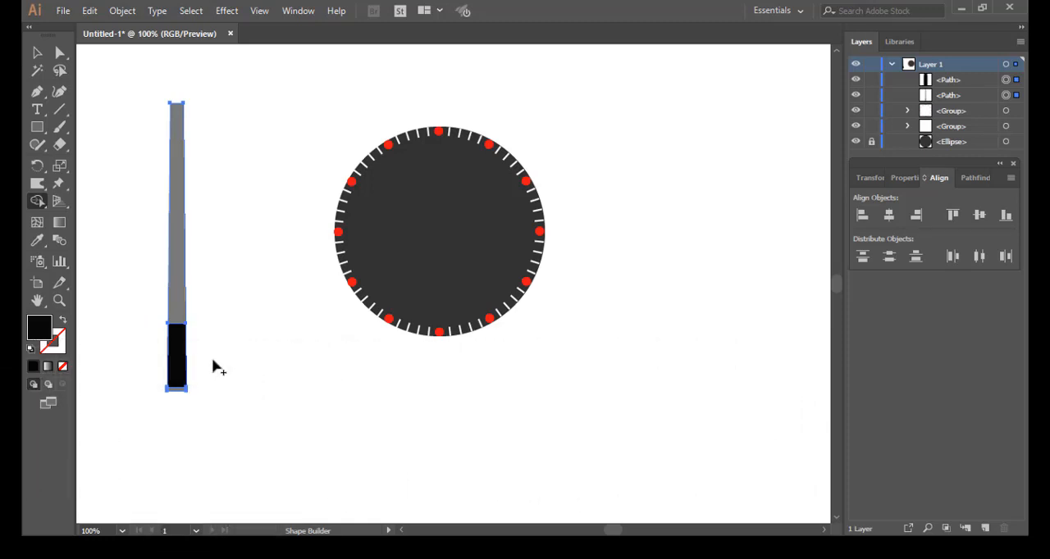
click(37, 54)
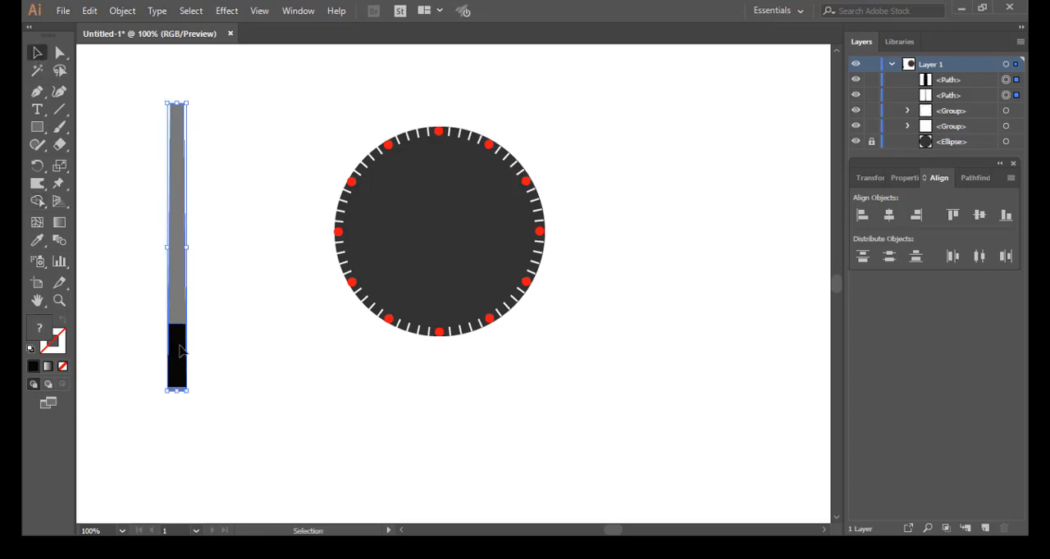
drag(181, 351, 179, 351)
click(212, 331)
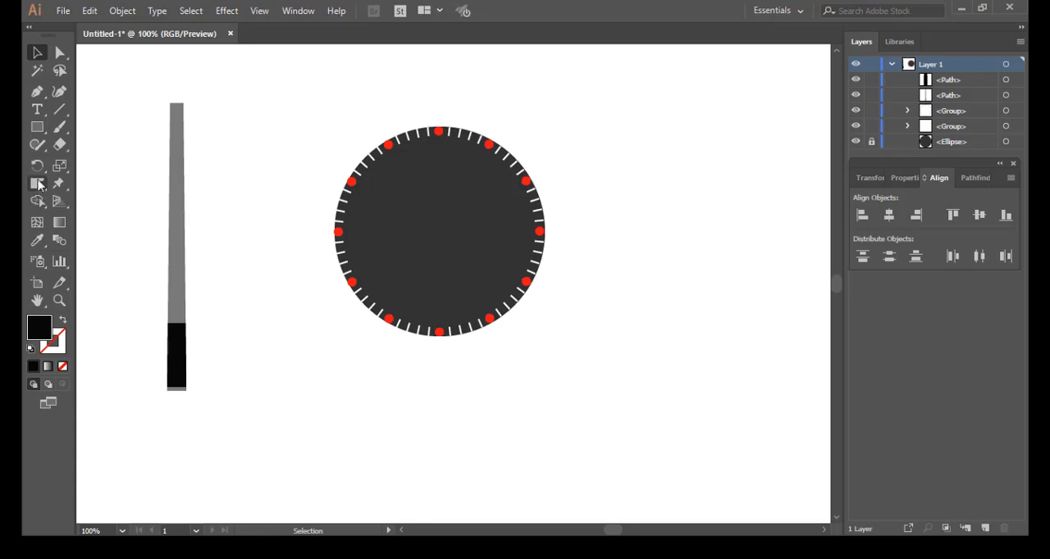
Step: Draw a narrow black rectangle inside the needle above the black base, centre it across the width, and move its bottom-left corner slightly outward
click(34, 131)
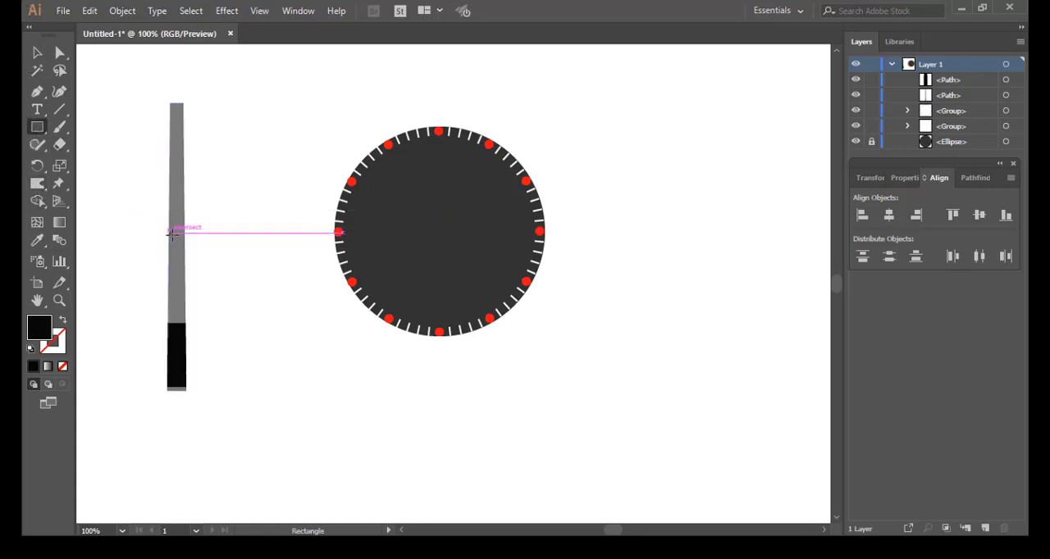
drag(168, 226, 181, 306)
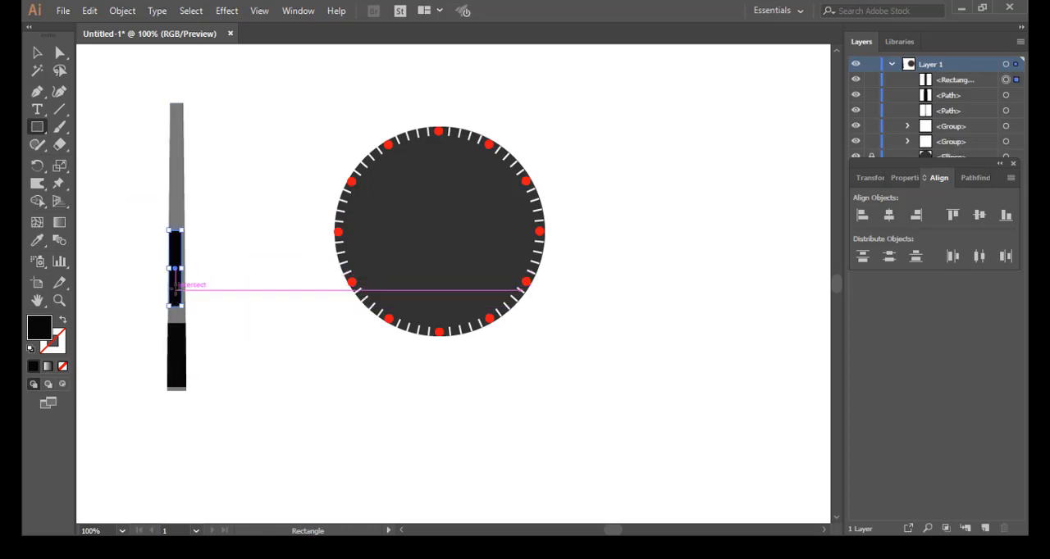
scroll(177, 277, up, 4)
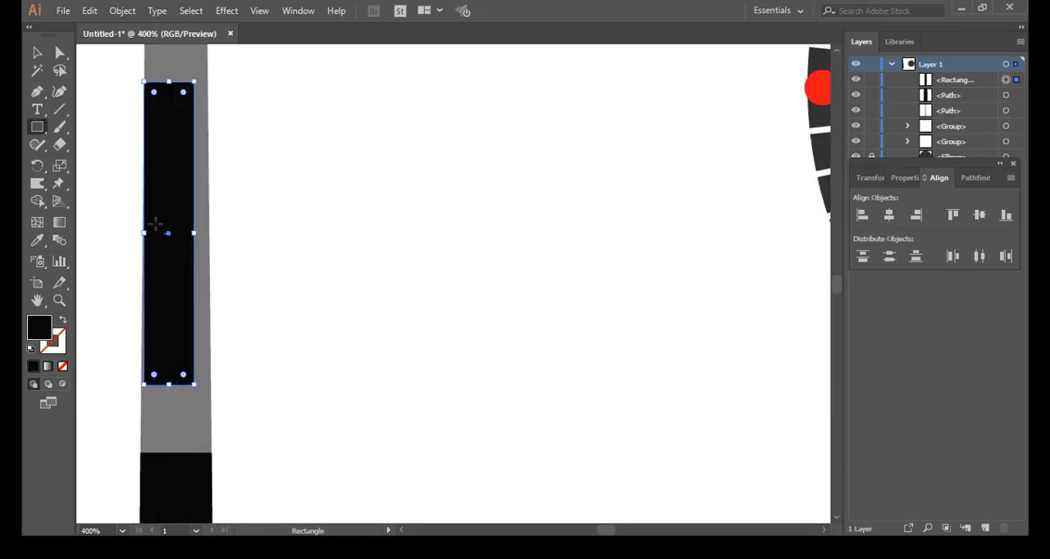
drag(169, 235, 175, 235)
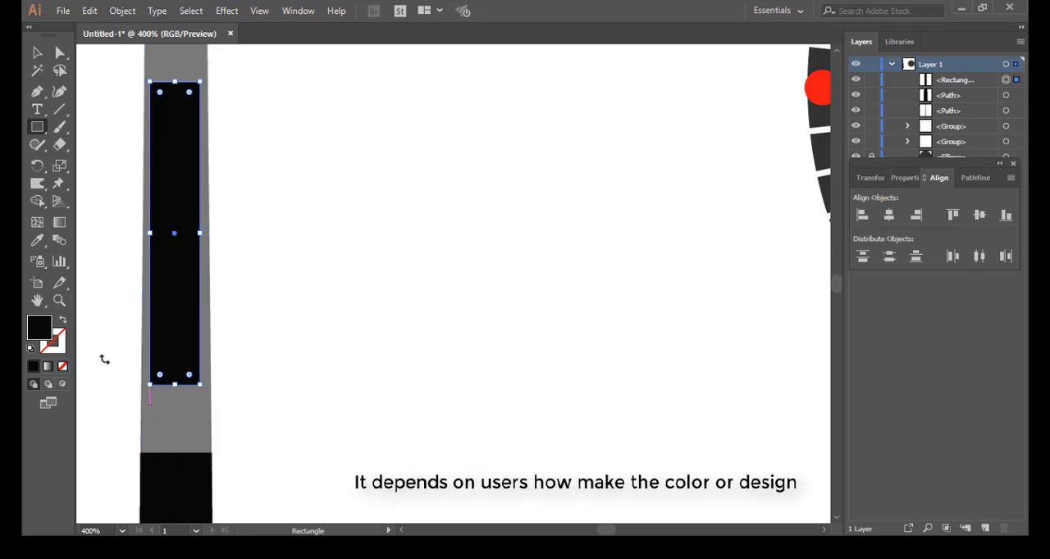
click(59, 53)
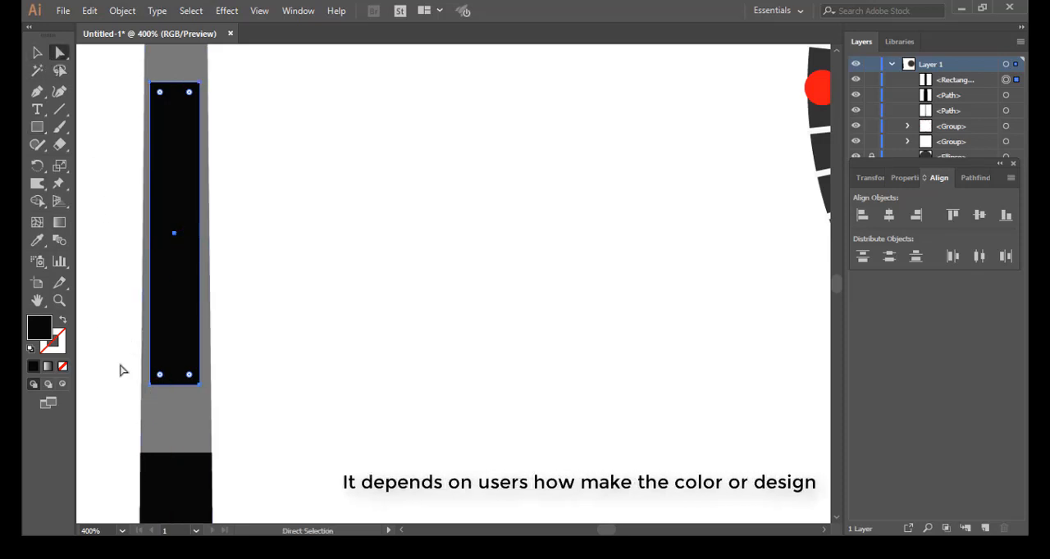
drag(152, 383, 148, 381)
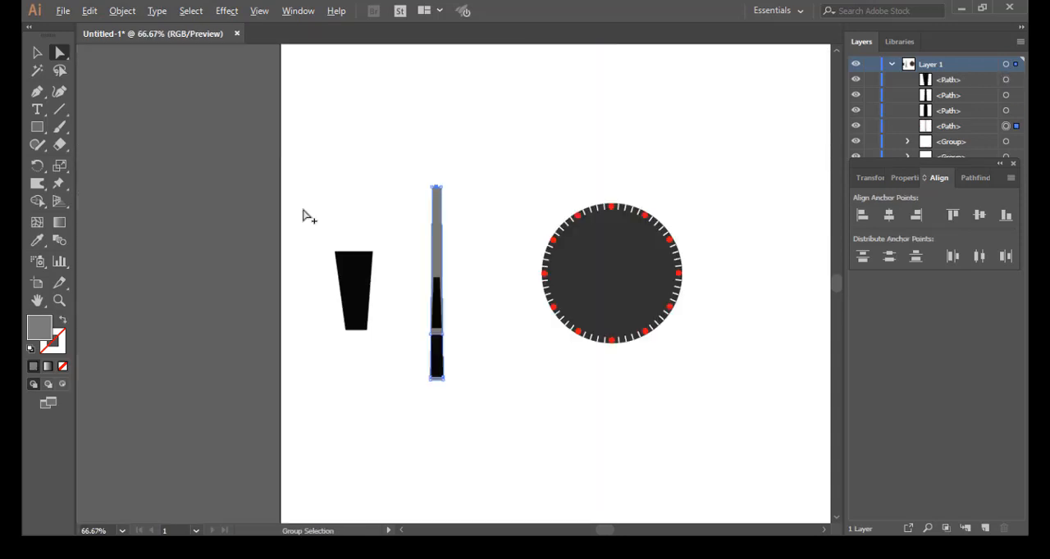
Step: Form a pointed needle tip by moving the middle anchor point of its top edge slightly upward
scroll(401, 219, up, 2)
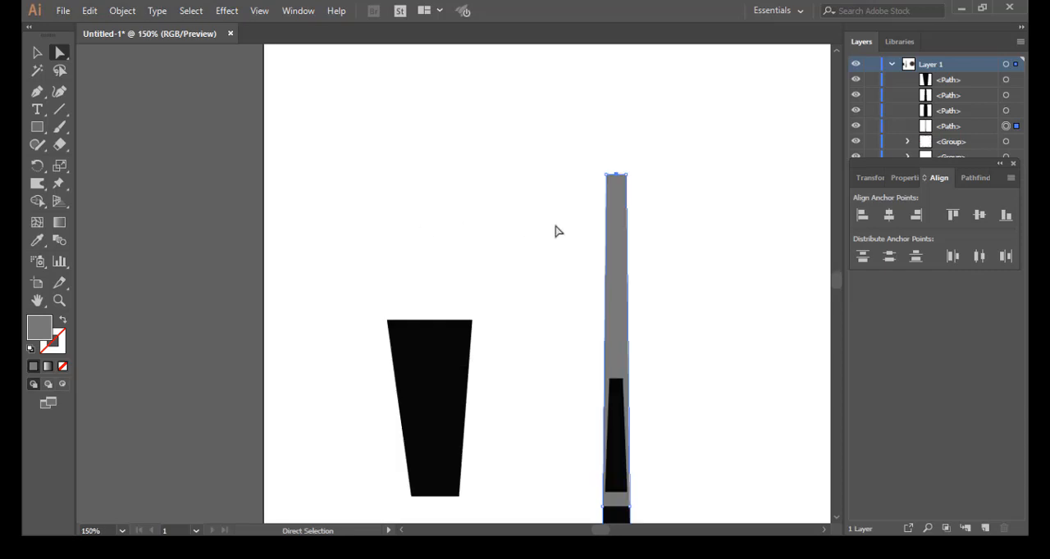
scroll(719, 248, up, 1)
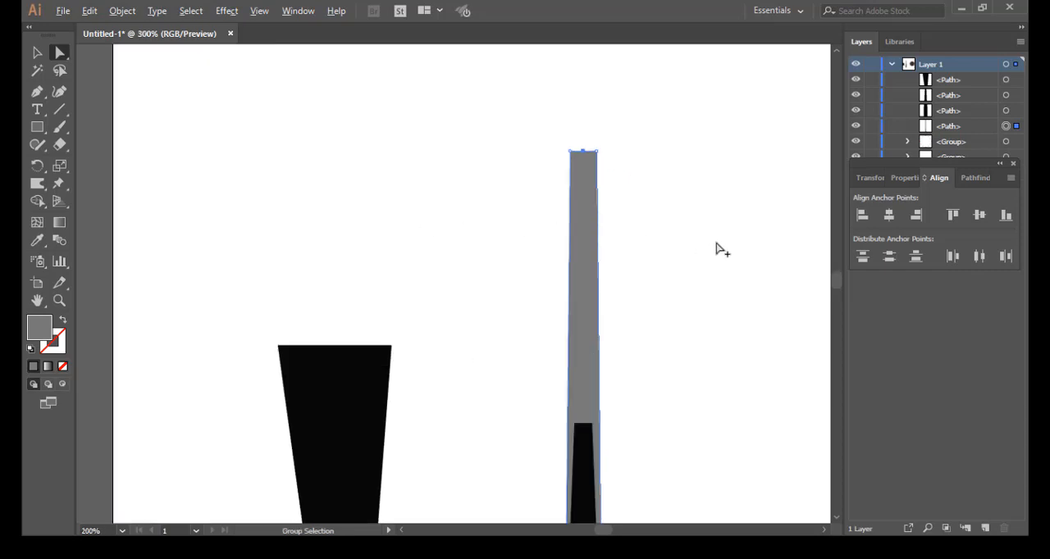
scroll(722, 249, up, 1)
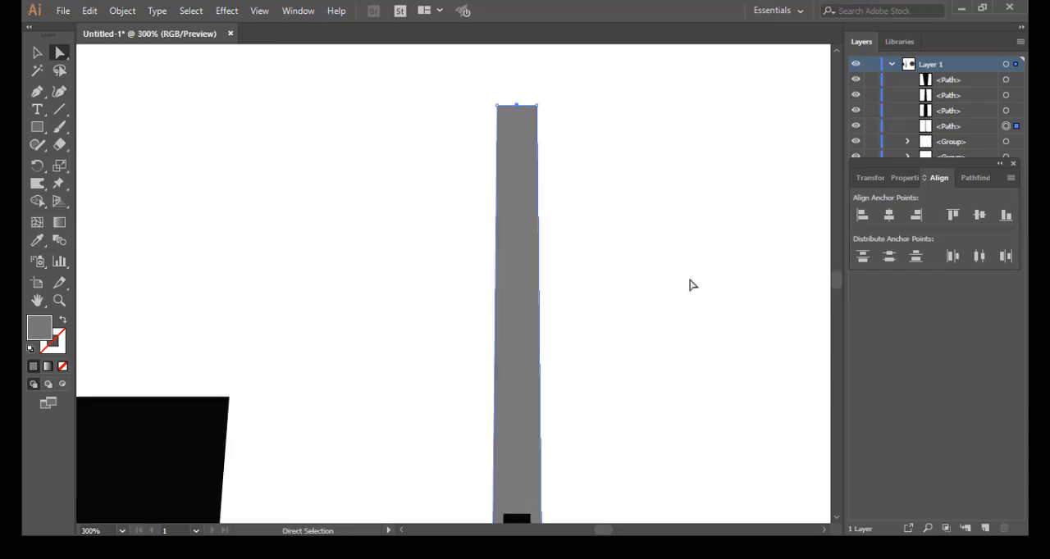
click(37, 91)
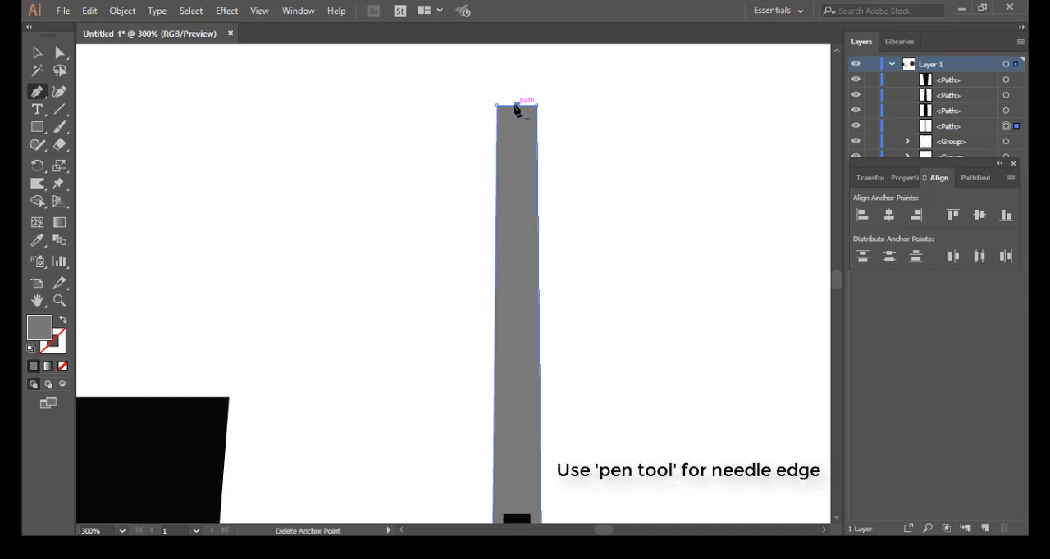
click(60, 54)
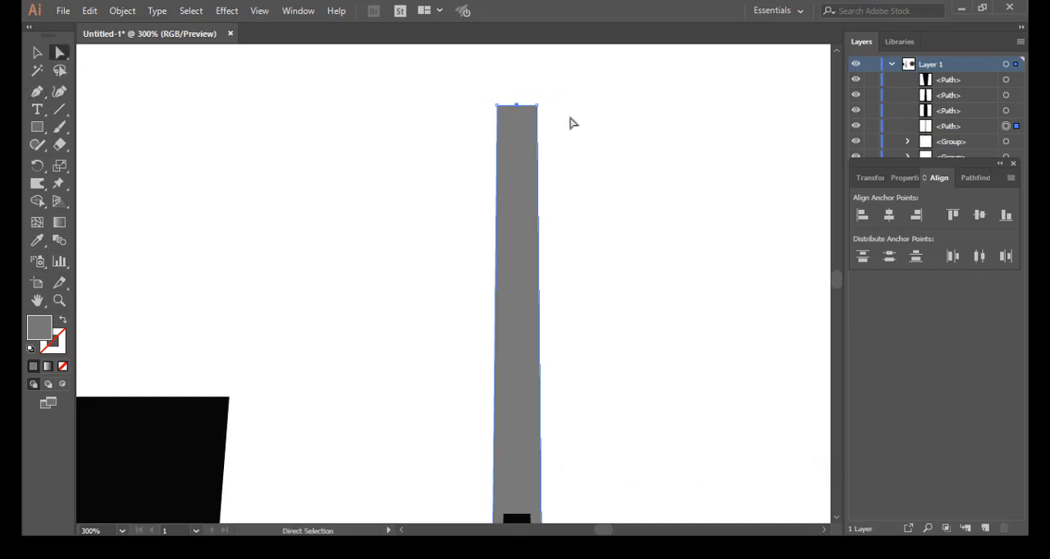
drag(586, 114, 547, 262)
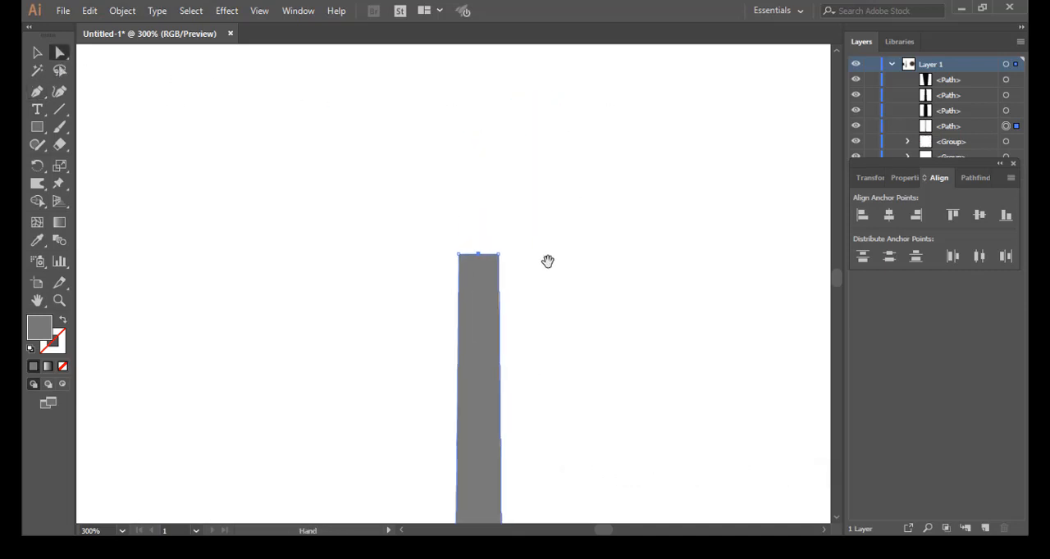
drag(480, 260, 478, 237)
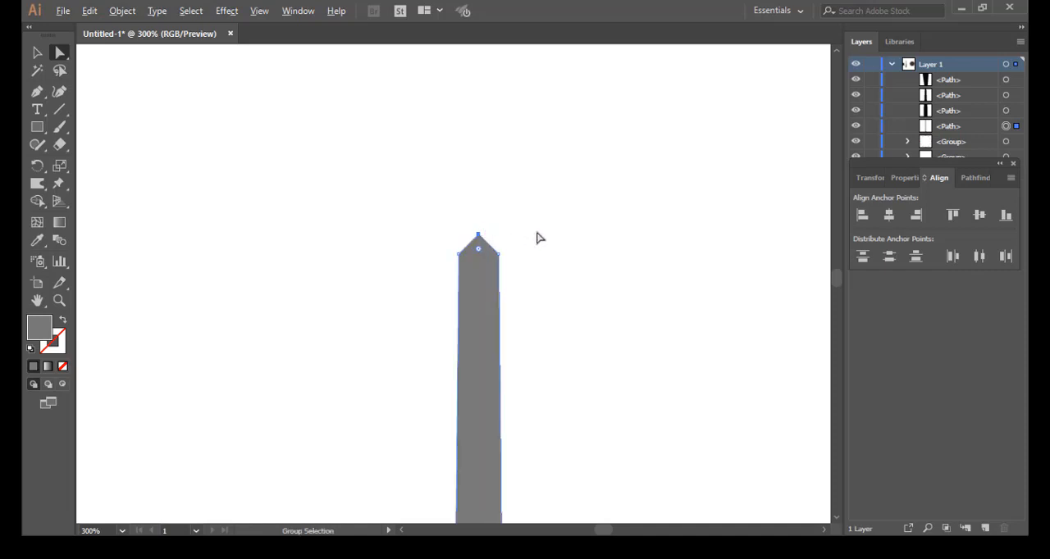
Step: Delete the separate black trapezoid beside the needle
scroll(537, 238, down, 4)
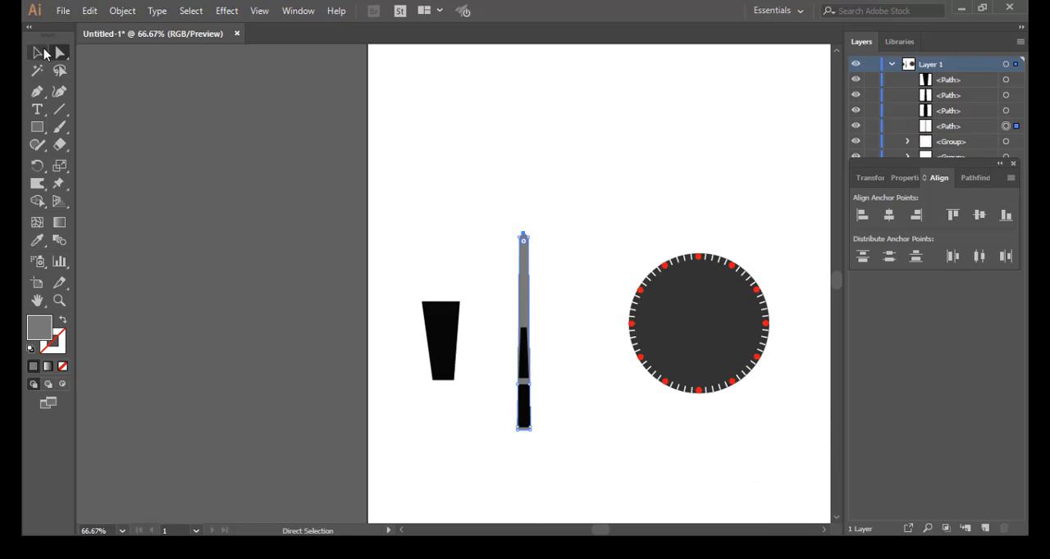
click(45, 56)
click(439, 318)
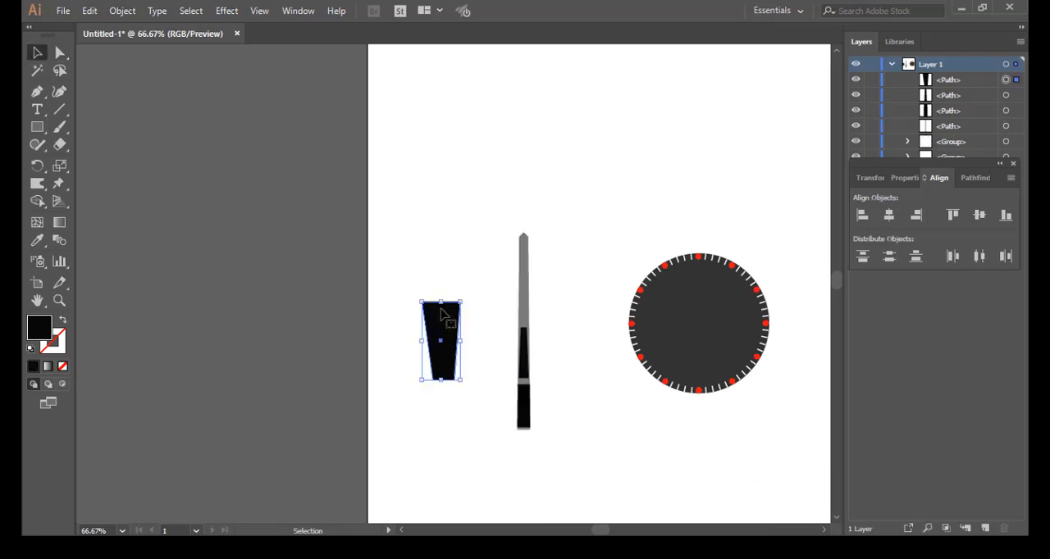
key(Delete)
Step: Duplicate the whole needle beside the original and scale the copy down proportionally to about three quarters of its height, keeping the bases level
drag(468, 203, 576, 466)
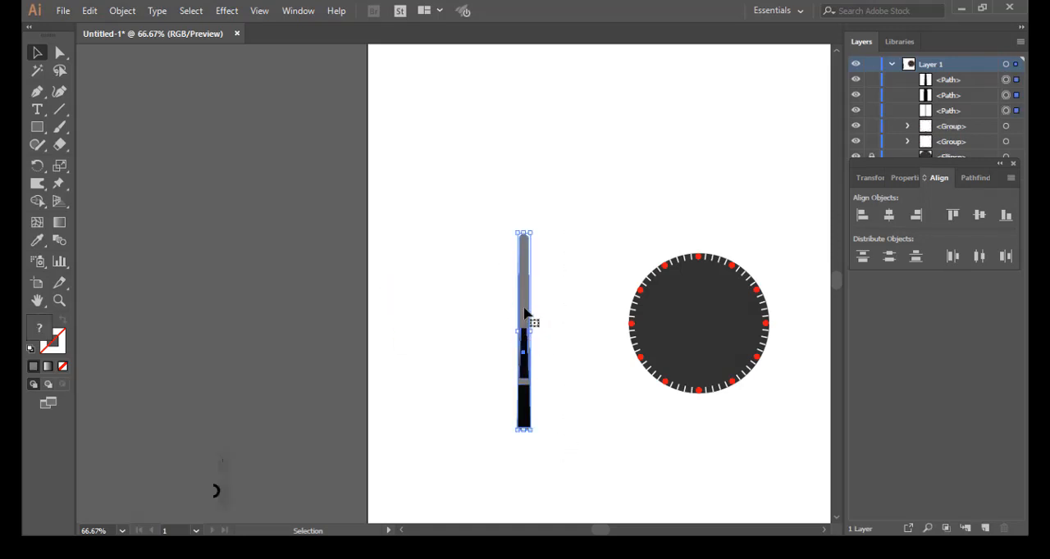
drag(535, 314, 557, 313)
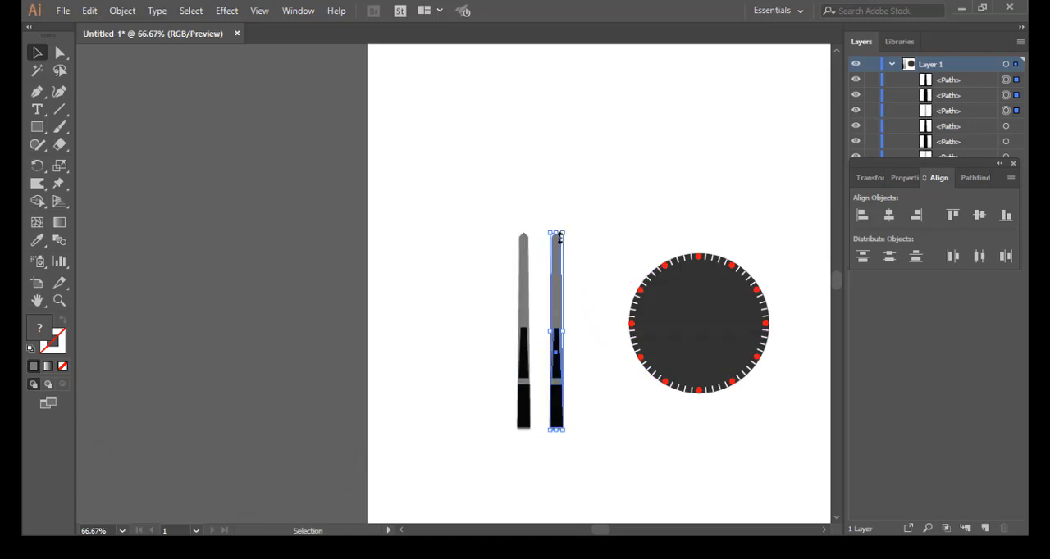
key(shift)
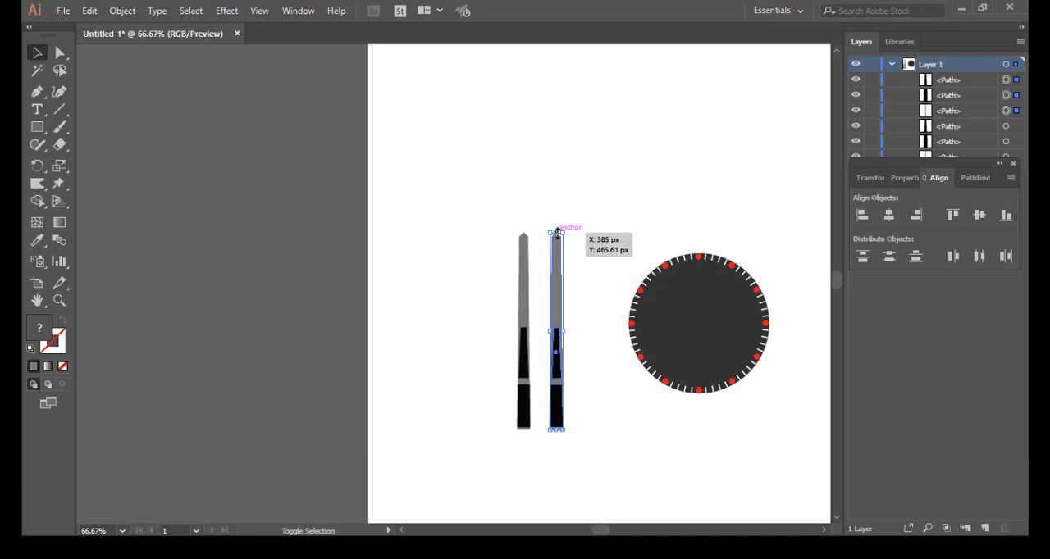
drag(557, 232, 562, 279)
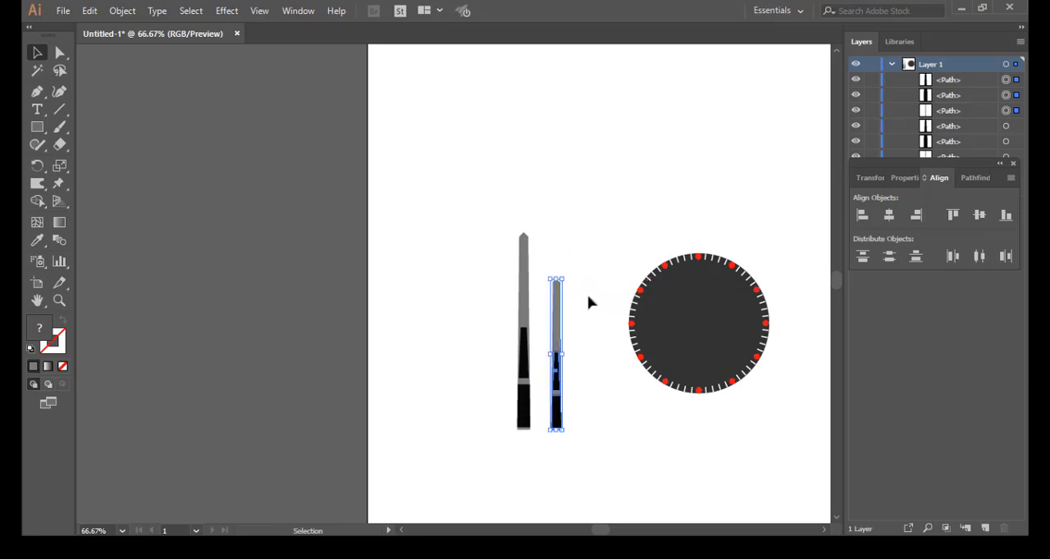
click(587, 300)
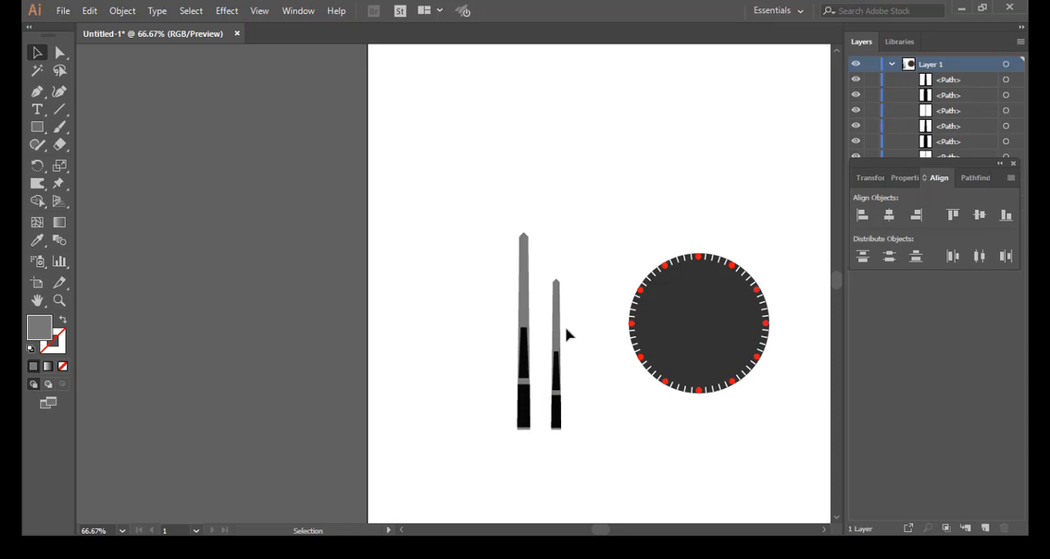
Step: Show the guides crossing the dial's centre, select all parts of the longer needle, and hide the guides again
key(space)
drag(637, 327, 454, 334)
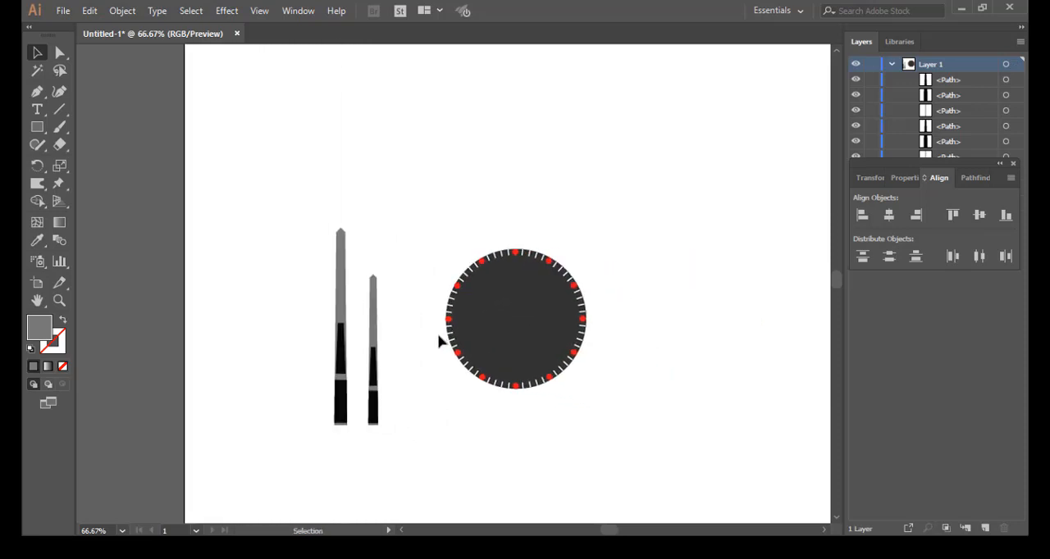
scroll(438, 337, up, 2)
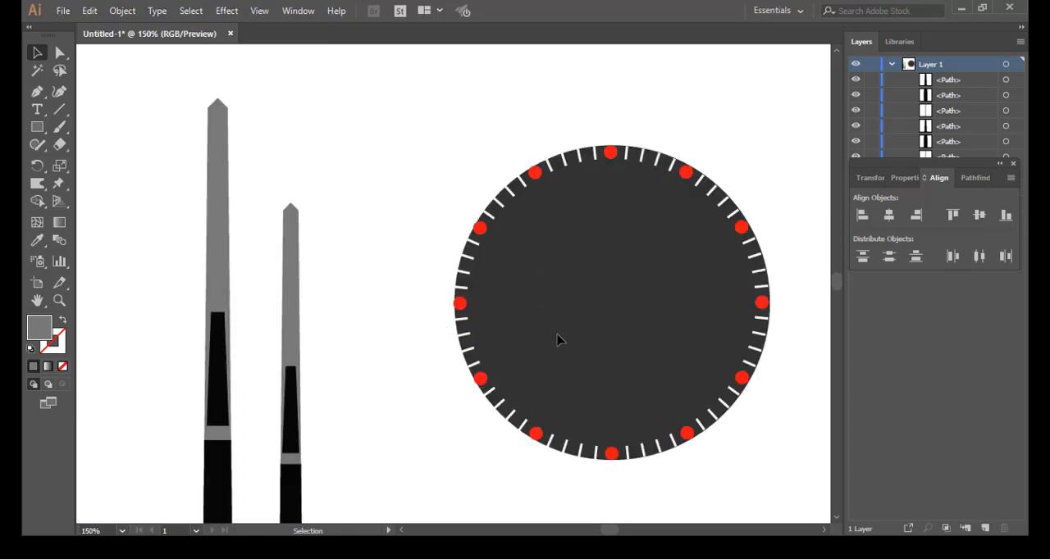
key(ctrl+semicolon)
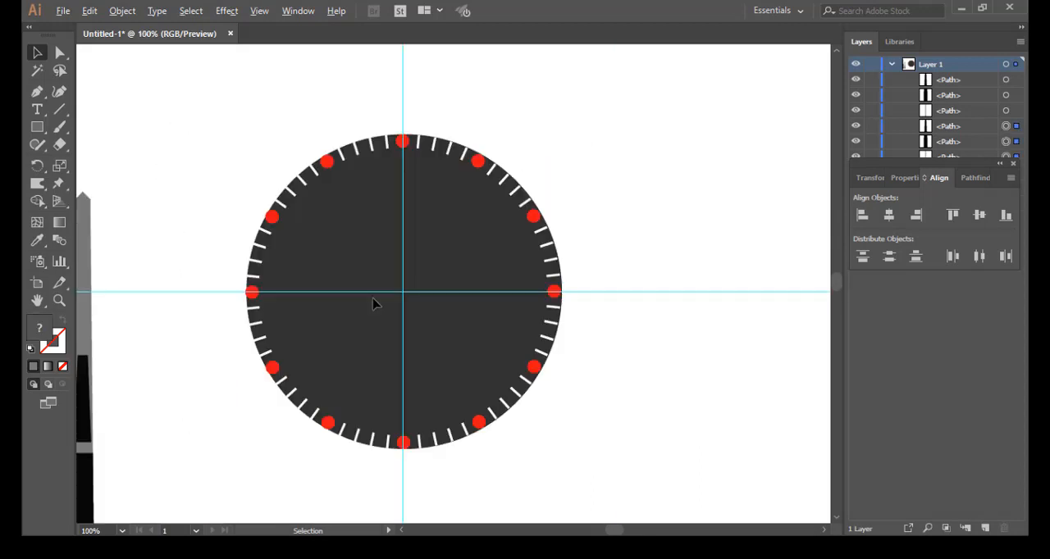
scroll(374, 298, down, 2)
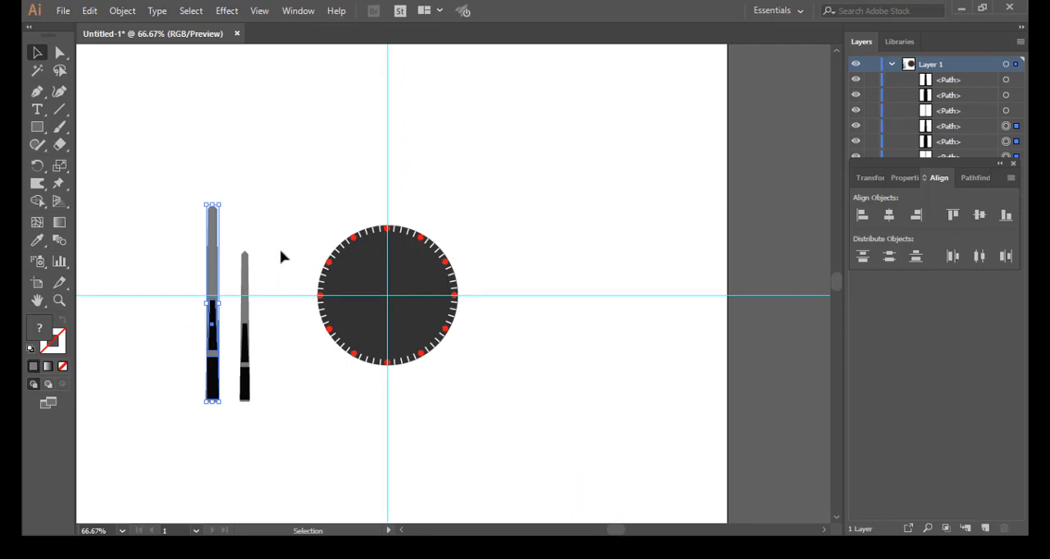
key(a)
key(v)
key(ctrl+semicolon)
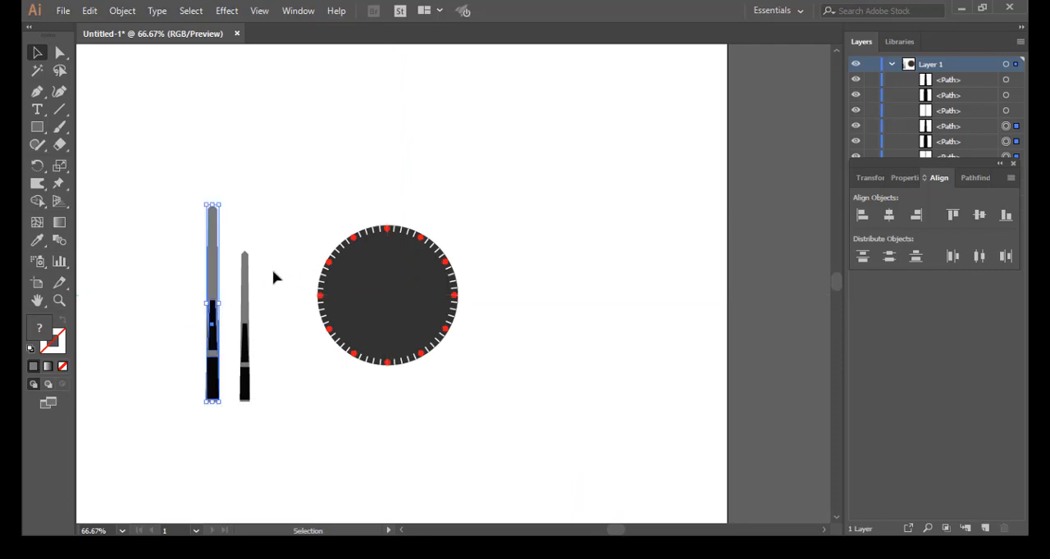
Step: Rotate the whole shorter needle clockwise toward the two-to-three o'clock direction and place its base across the longer needle's base
drag(271, 243, 232, 443)
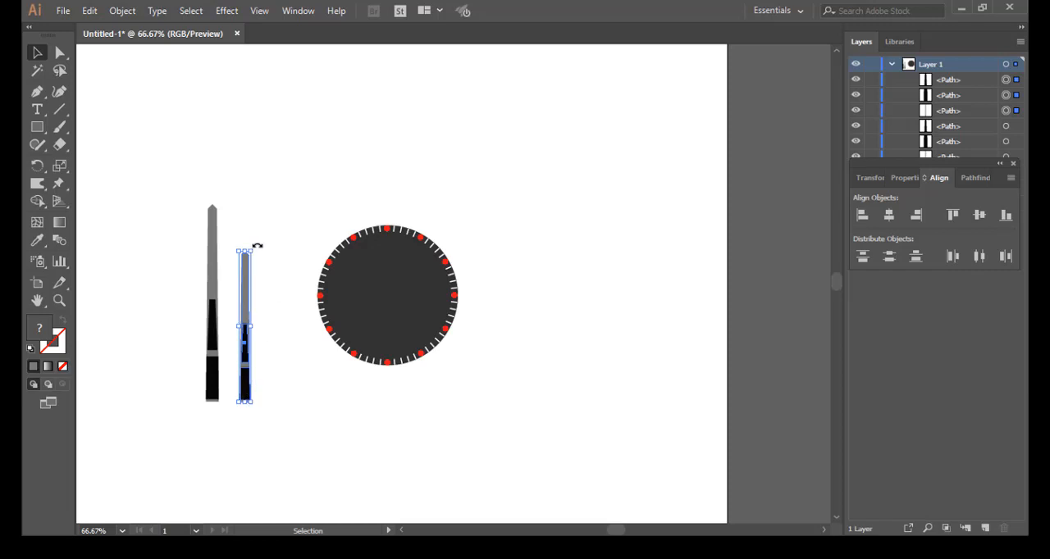
drag(256, 245, 297, 313)
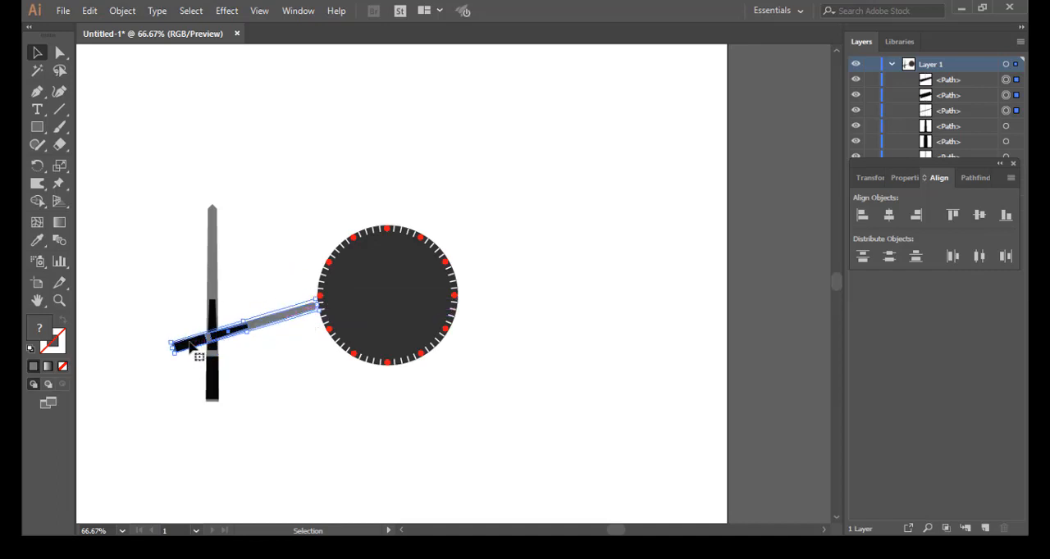
drag(189, 347, 212, 388)
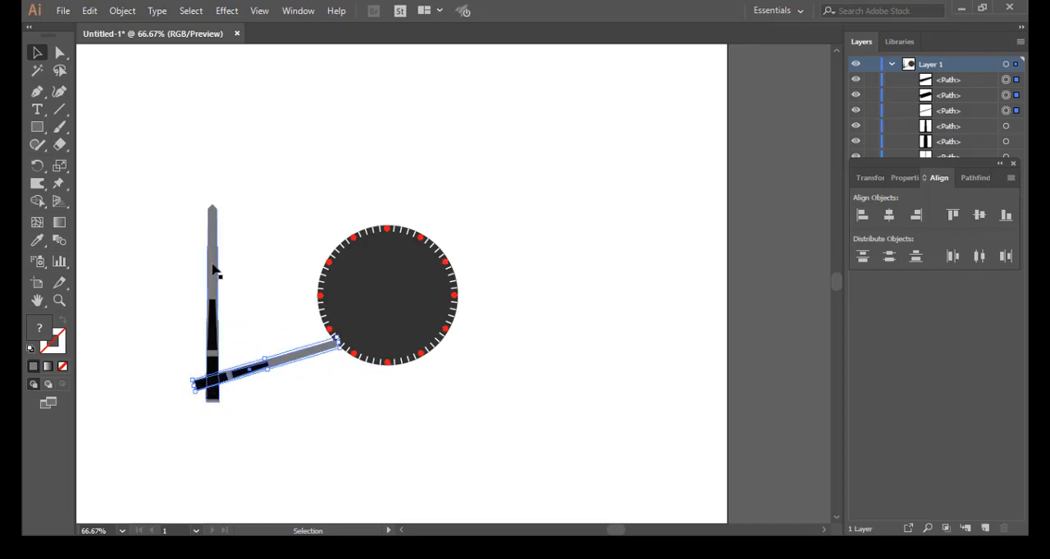
Step: Scale down the upright needle to roughly 60 percent and then the tilted needle, keeping their bases crossed
drag(179, 190, 247, 363)
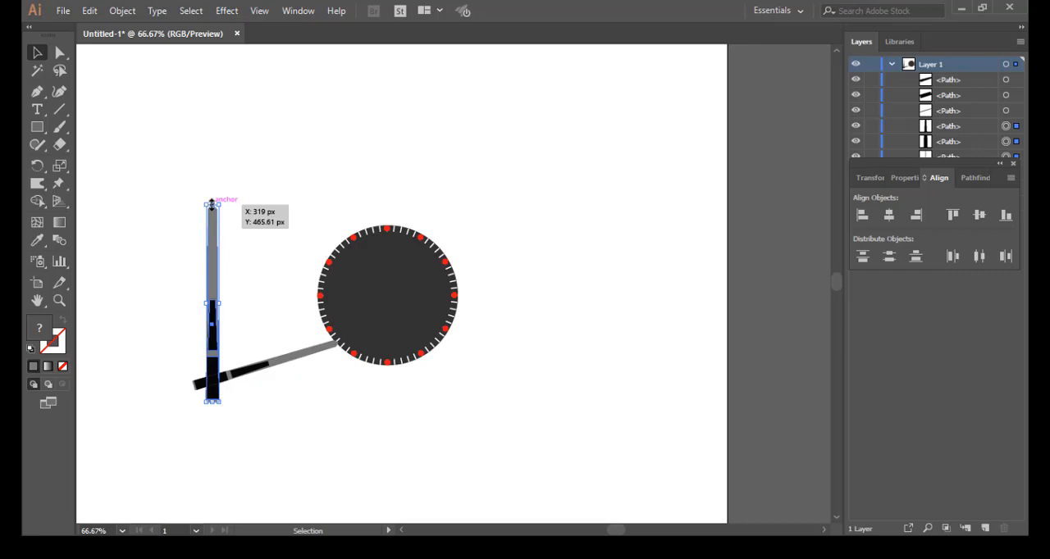
drag(212, 204, 212, 281)
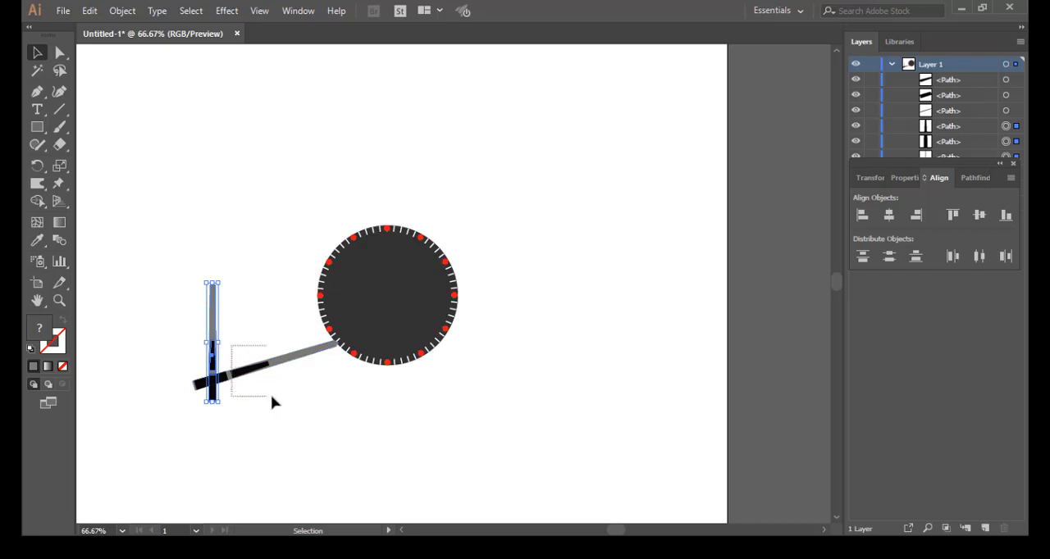
drag(278, 403, 260, 357)
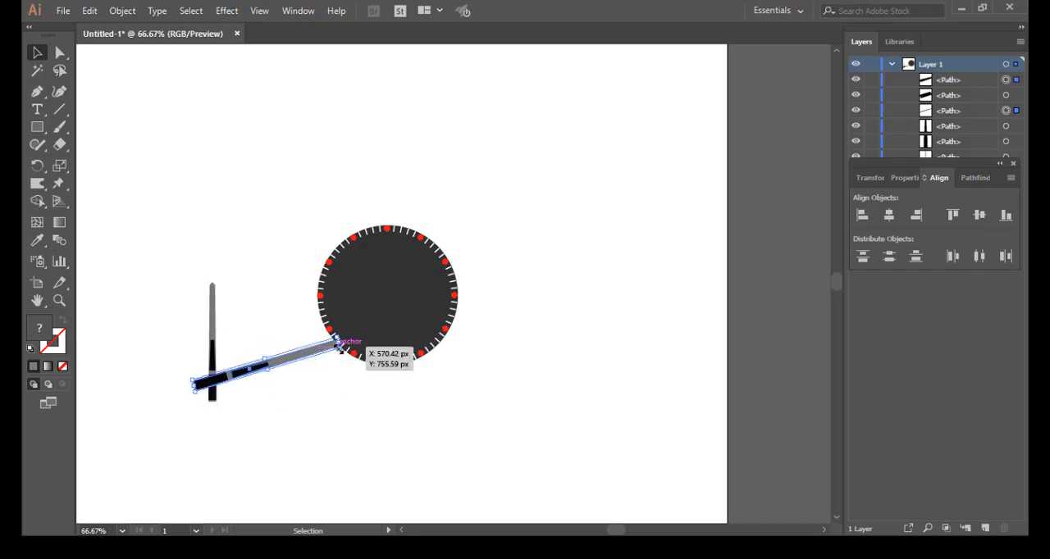
drag(337, 340, 296, 355)
click(242, 402)
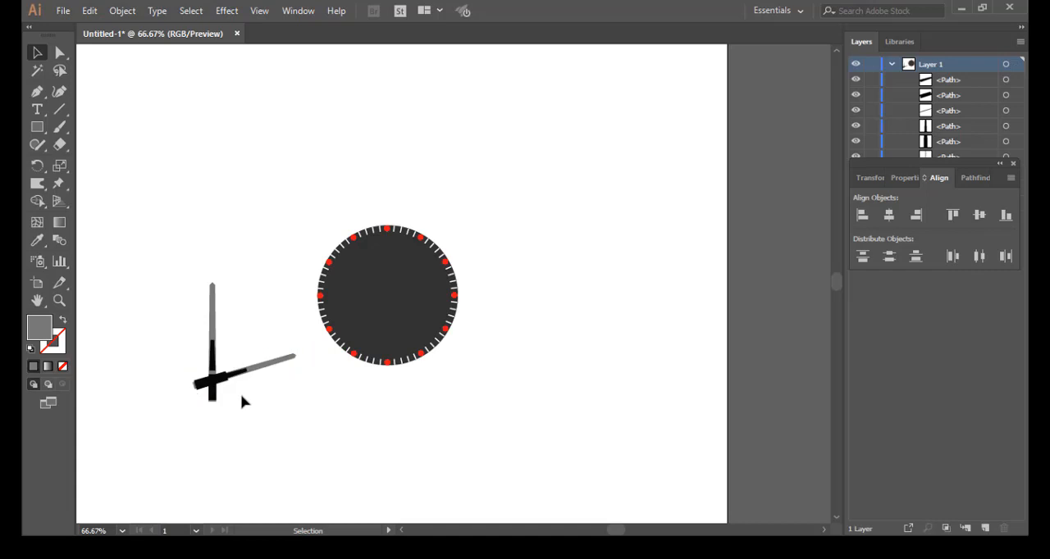
Step: Remove the grey strips sticking out beyond the black bases of both needles with the Shape Builder tool
scroll(243, 395, up, 3)
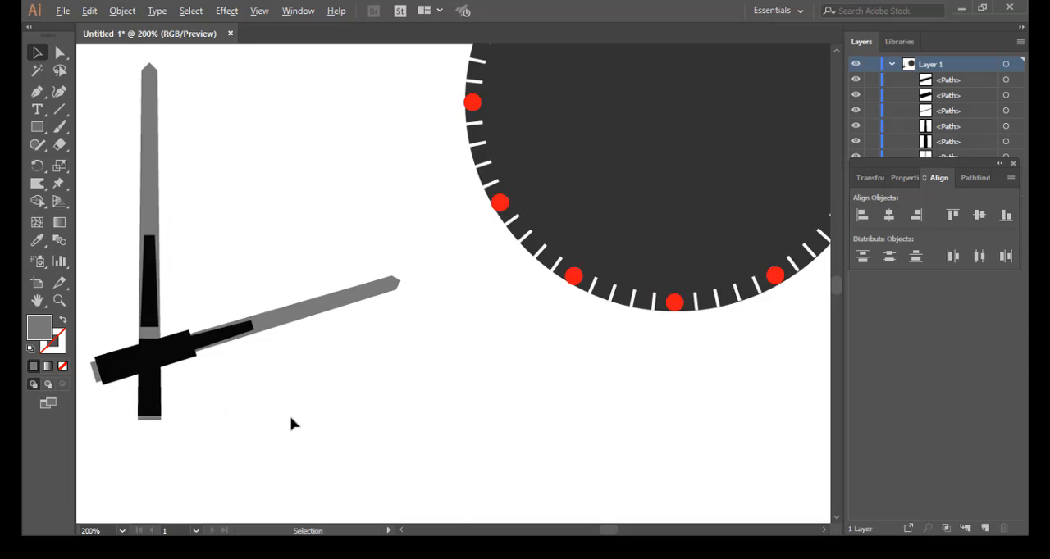
scroll(296, 420, up, 1)
key(space)
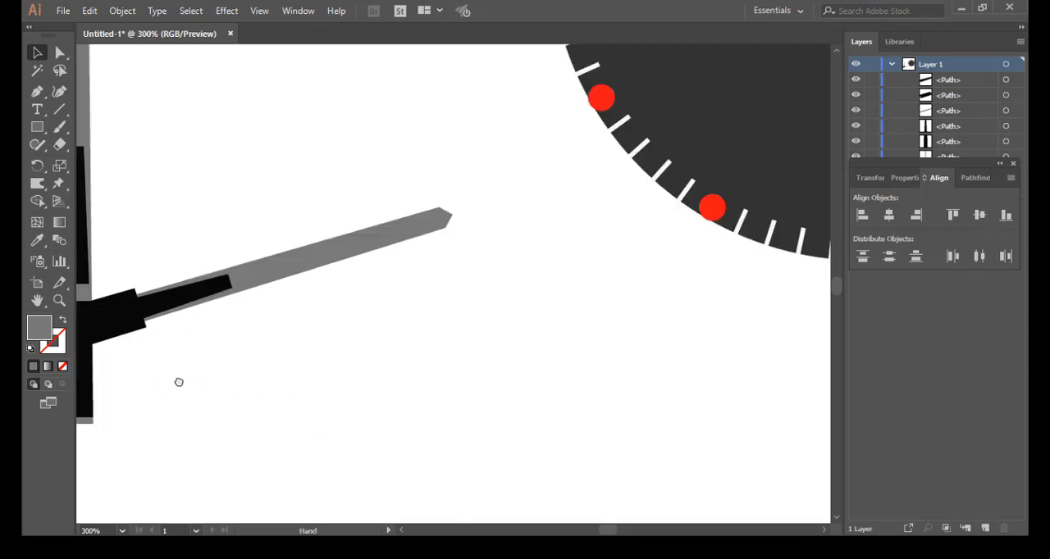
drag(178, 386, 372, 390)
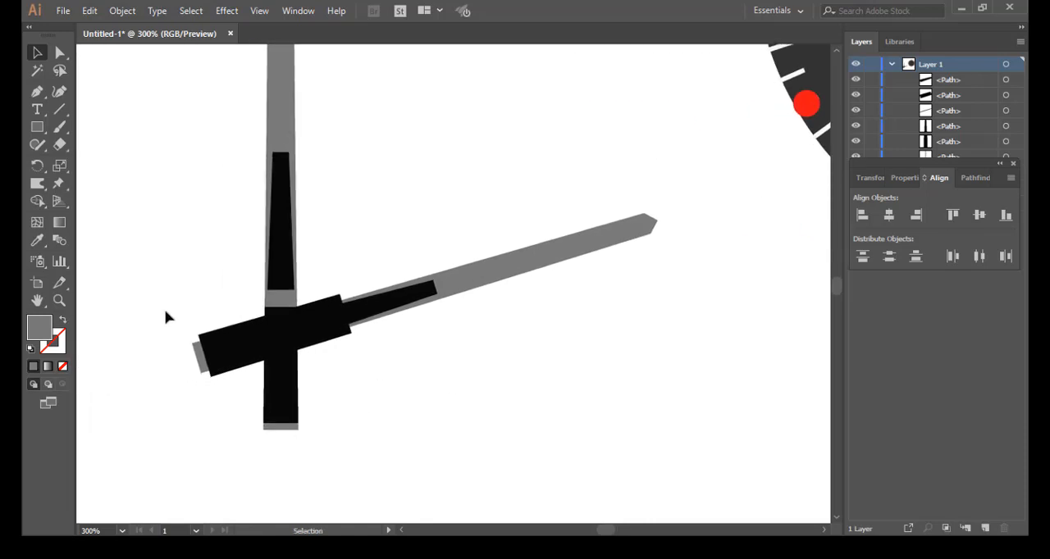
drag(166, 313, 363, 468)
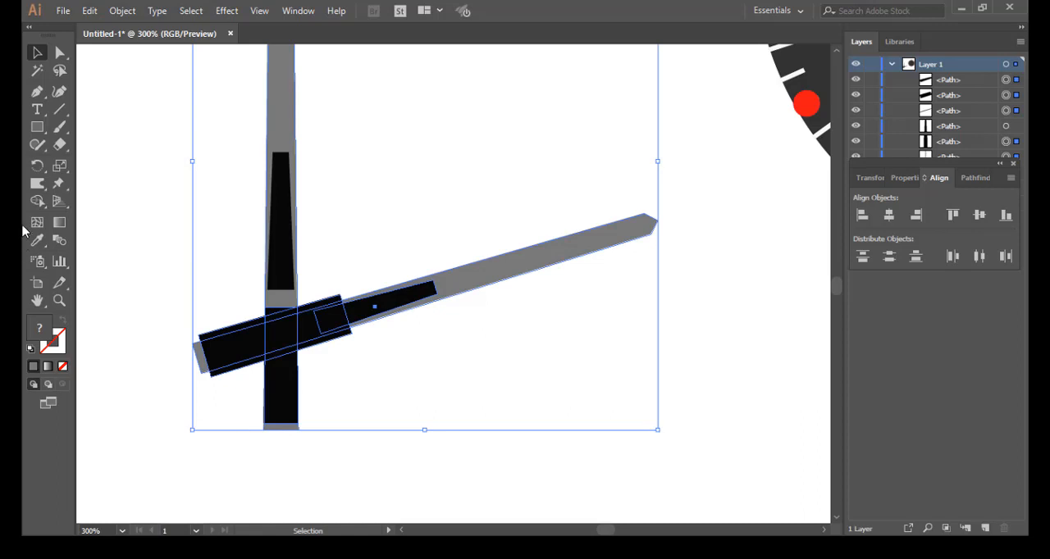
key(shift+m)
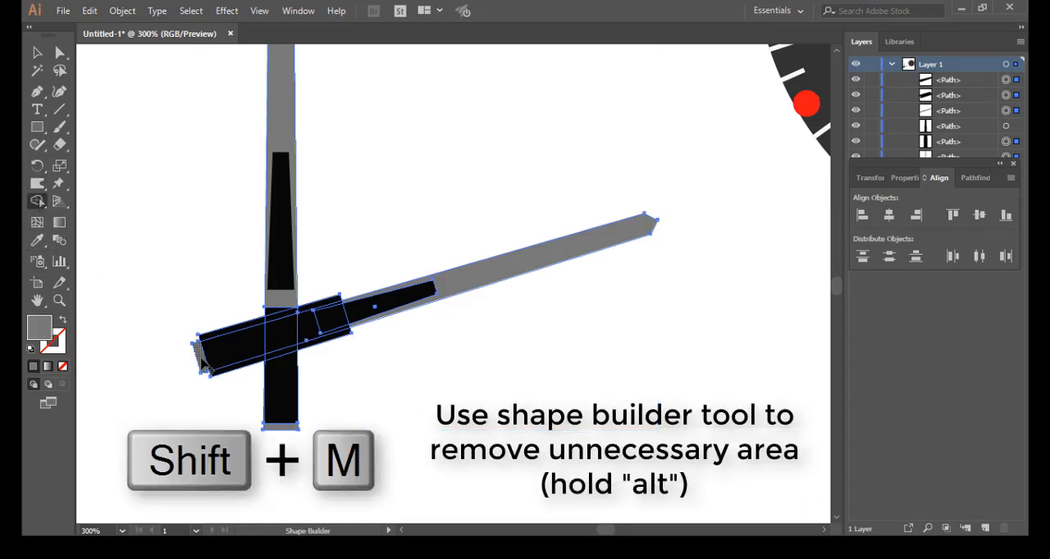
alt+click(277, 428)
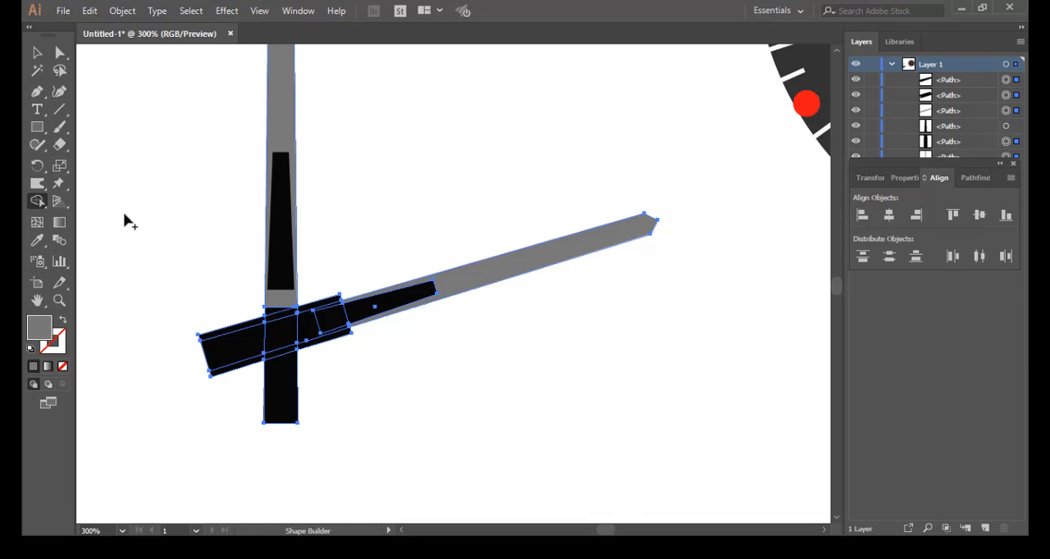
key(v)
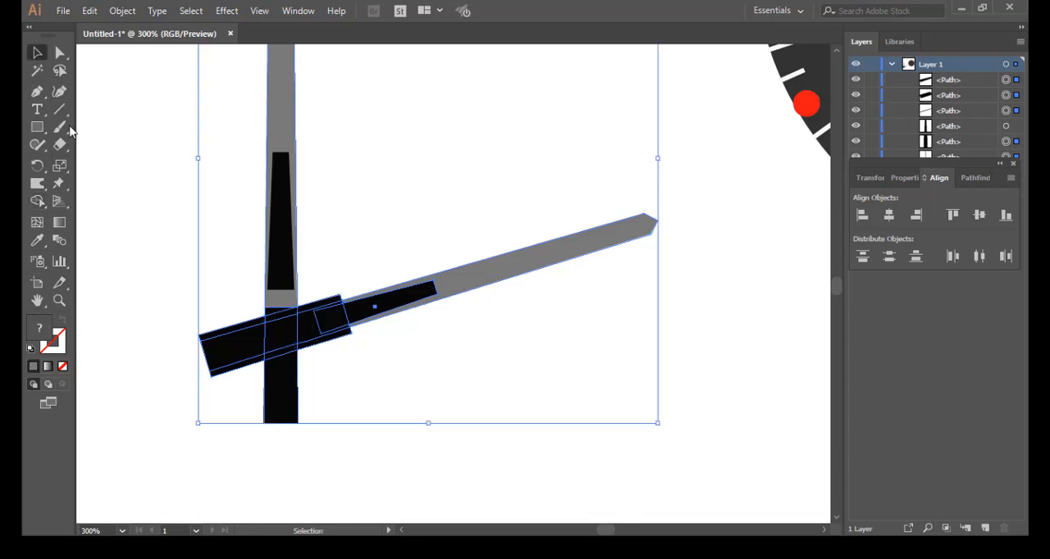
click(189, 321)
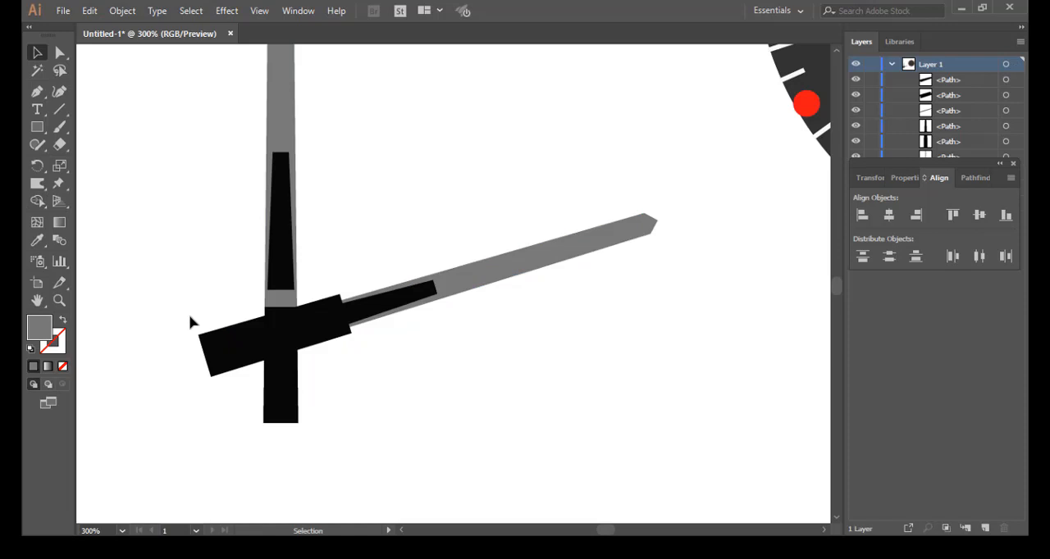
click(210, 358)
Step: Select all parts of both needles and group them
click(59, 52)
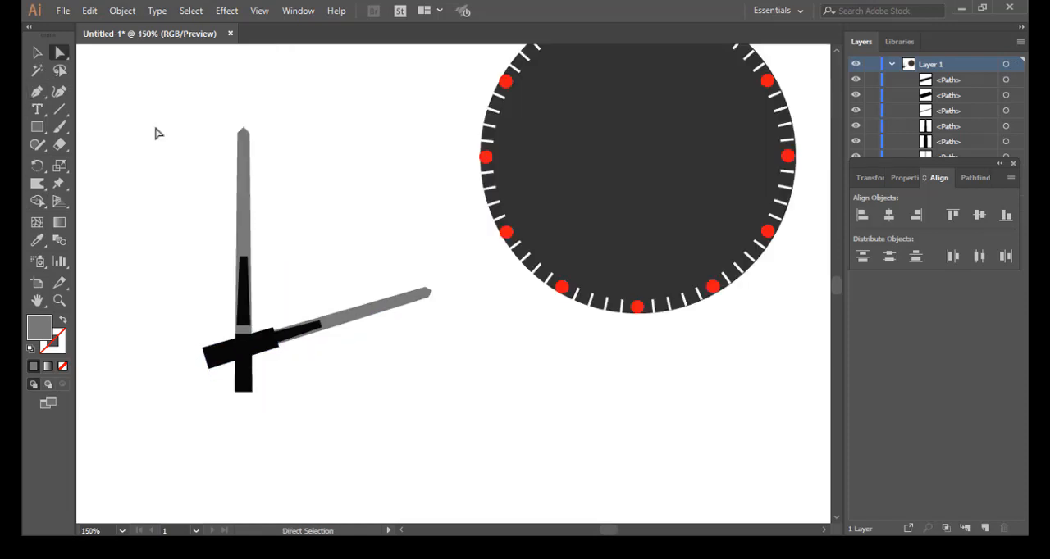
drag(156, 128, 445, 436)
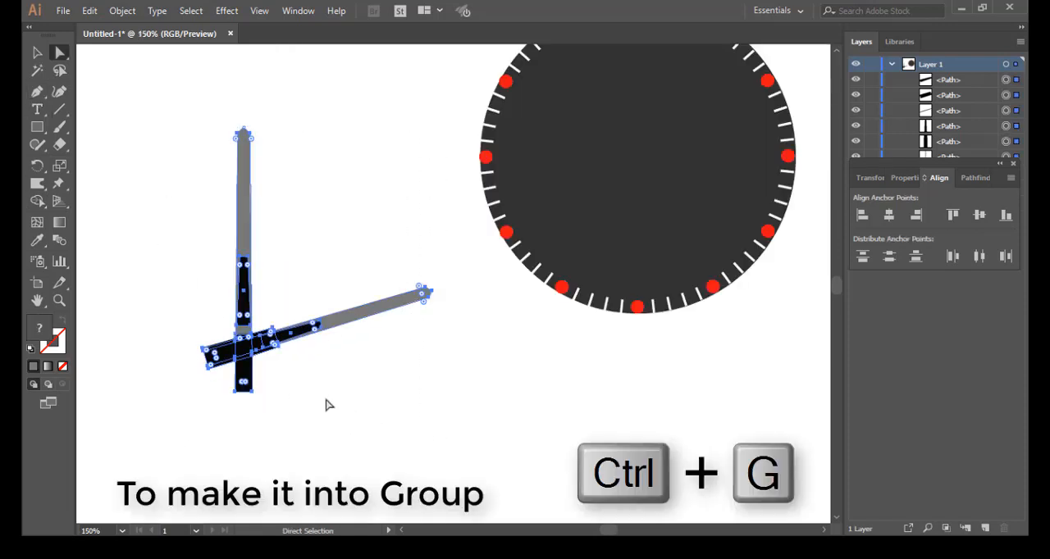
key(ctrl+g)
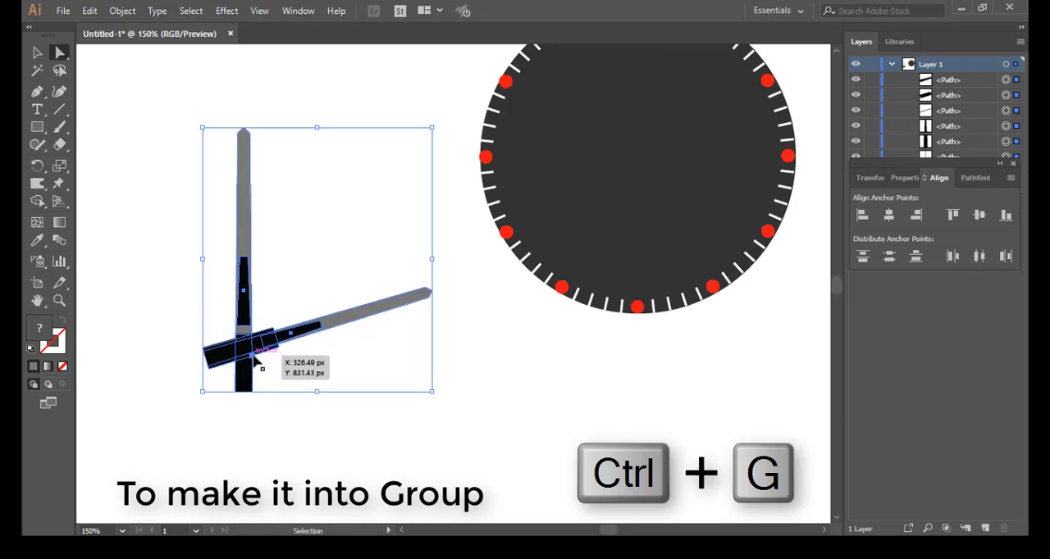
key(a)
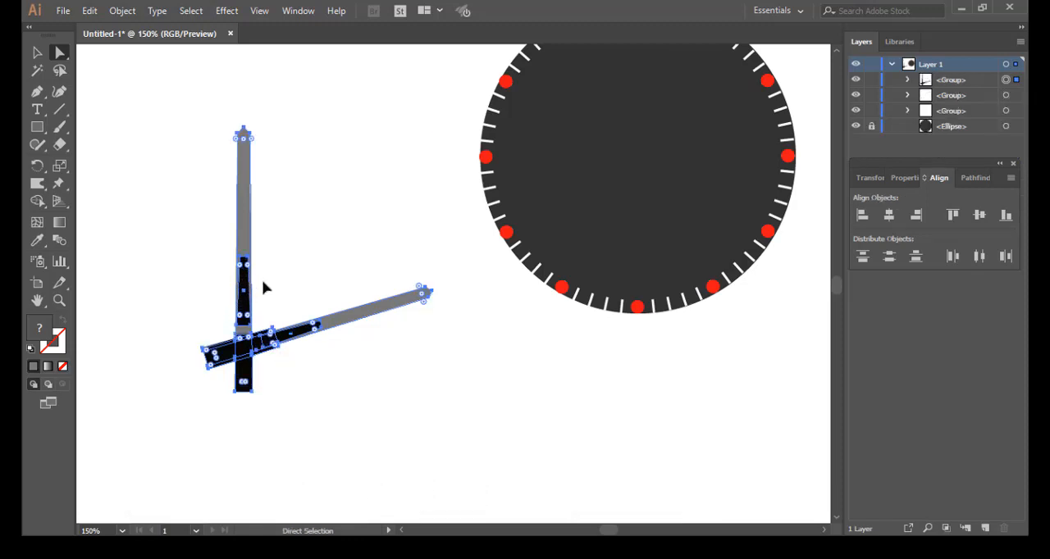
Step: Show the guides and move the needle group onto the dial so the needles cross at the guides' intersection
drag(246, 283, 378, 272)
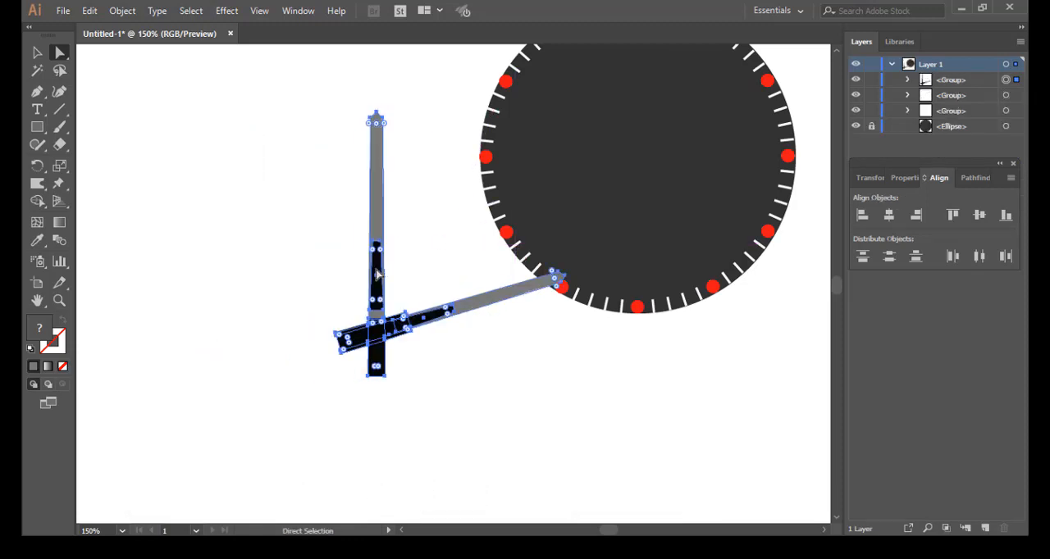
key(ctrl+semicolon)
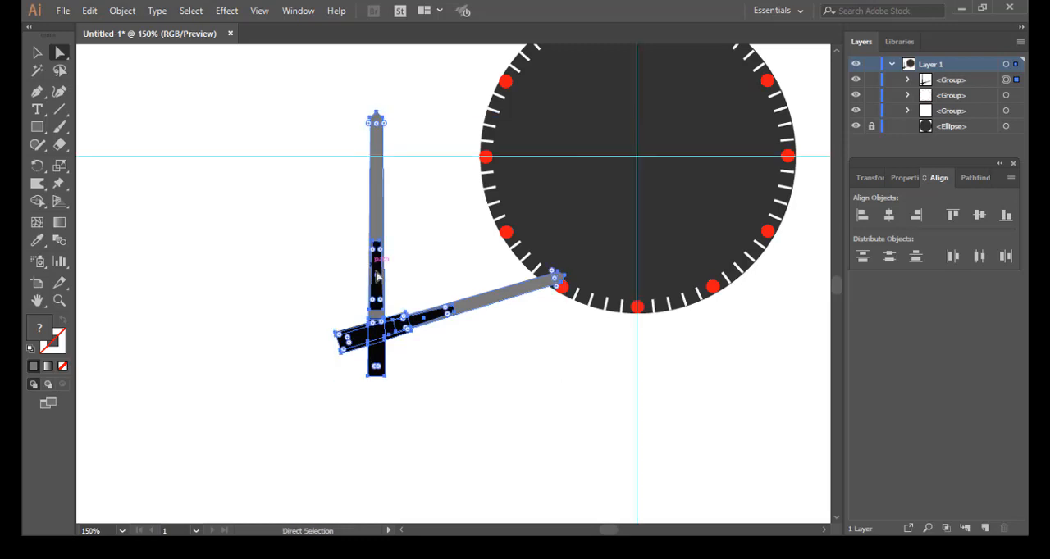
drag(484, 251, 293, 401)
drag(187, 487, 446, 308)
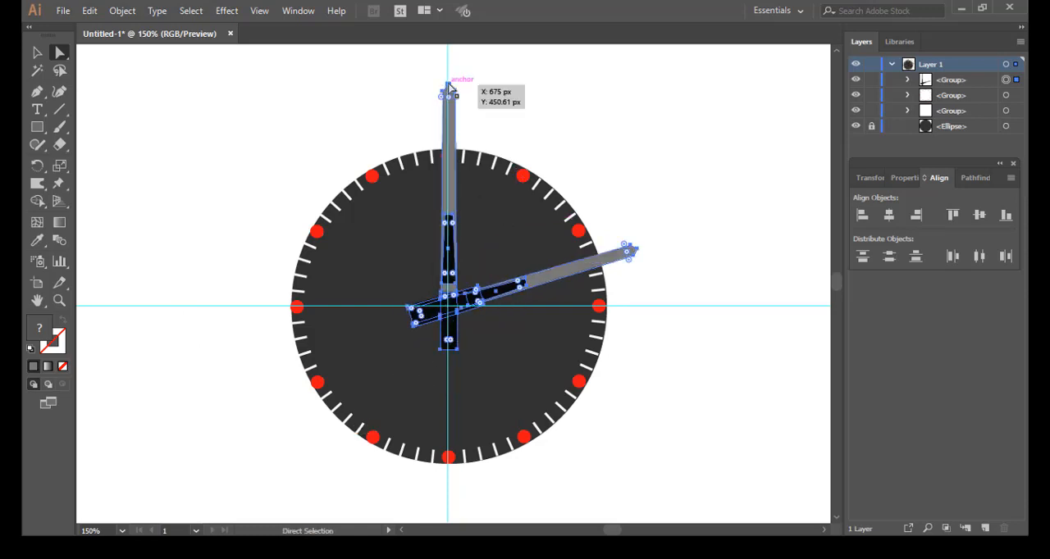
Step: Scale the needle group down proportionally until it fits inside the ring of hour circles, and recentre its crossing on the guides
click(38, 54)
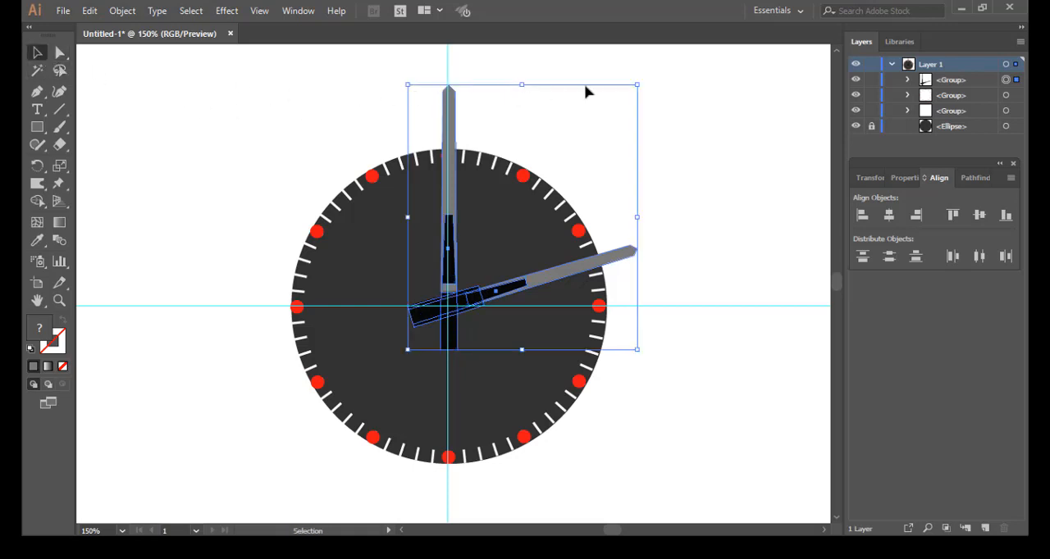
drag(637, 85, 562, 157)
drag(439, 321, 456, 306)
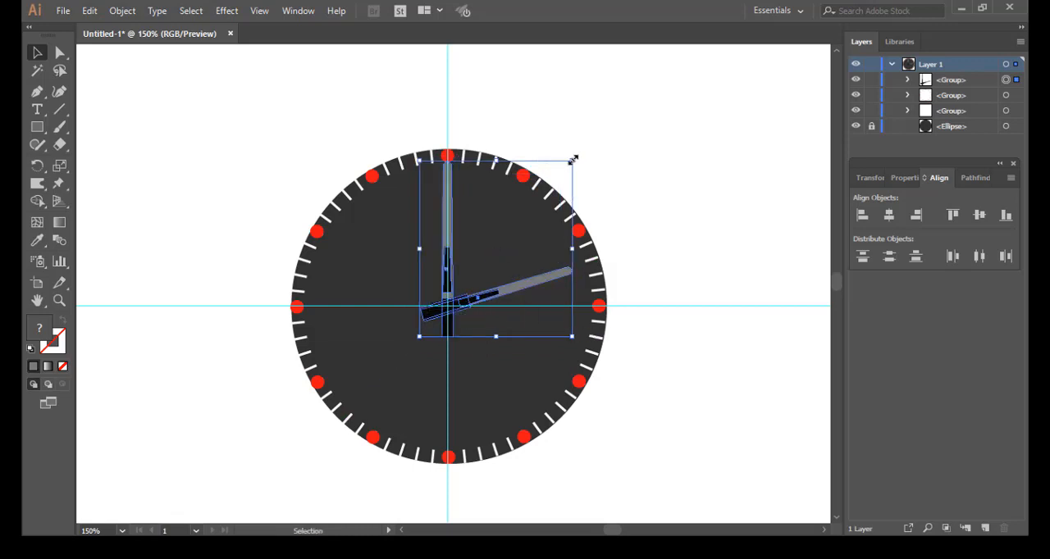
drag(573, 158, 560, 175)
drag(445, 314, 458, 310)
click(615, 211)
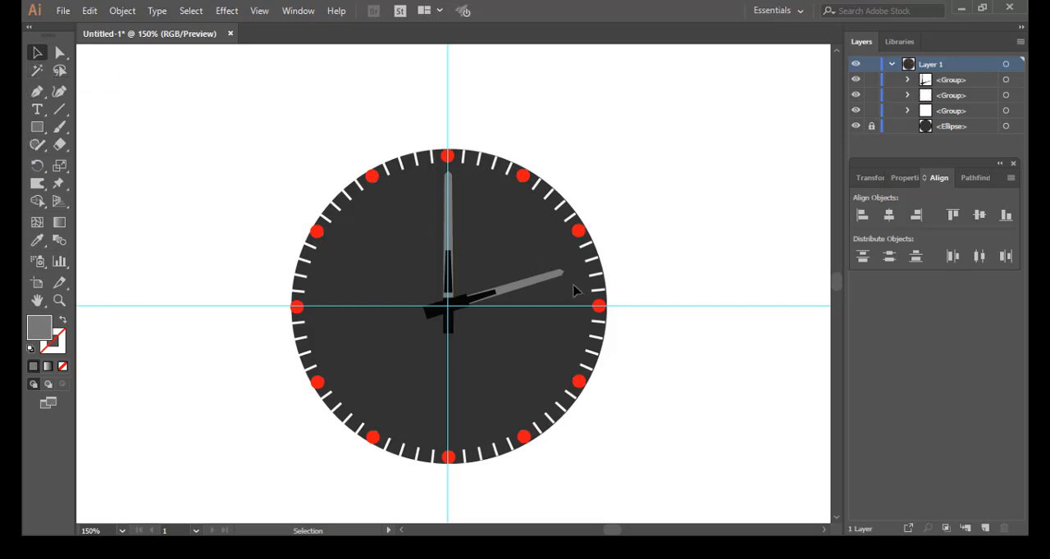
Step: Rotate the needle group counterclockwise to a ten-to-two-like pose, recentre its crossing on the dial's centre, and hide the guides
mouse_move(554, 271)
mouse_down()
mouse_move(580, 271)
mouse_move(554, 283)
mouse_up()
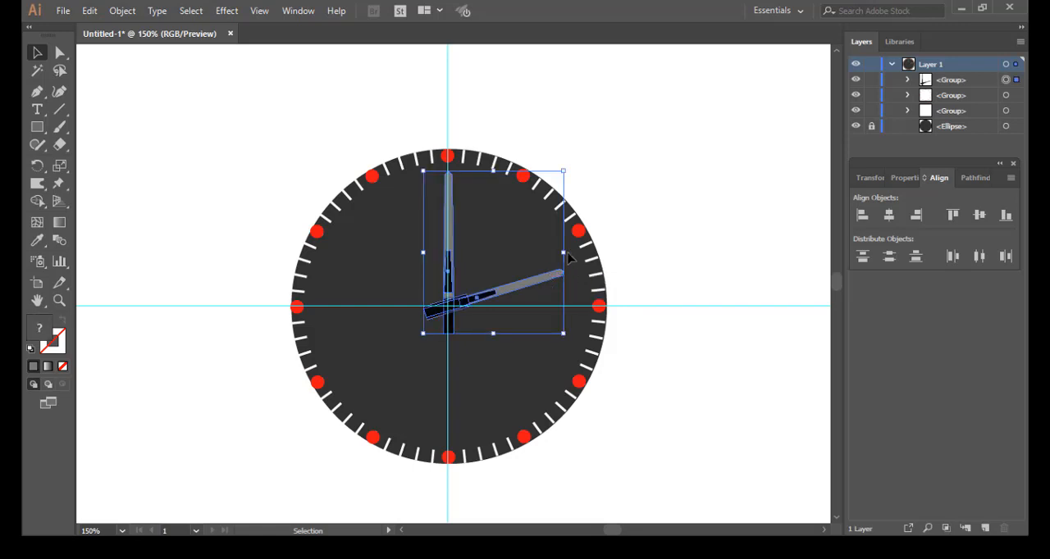
drag(568, 161, 511, 131)
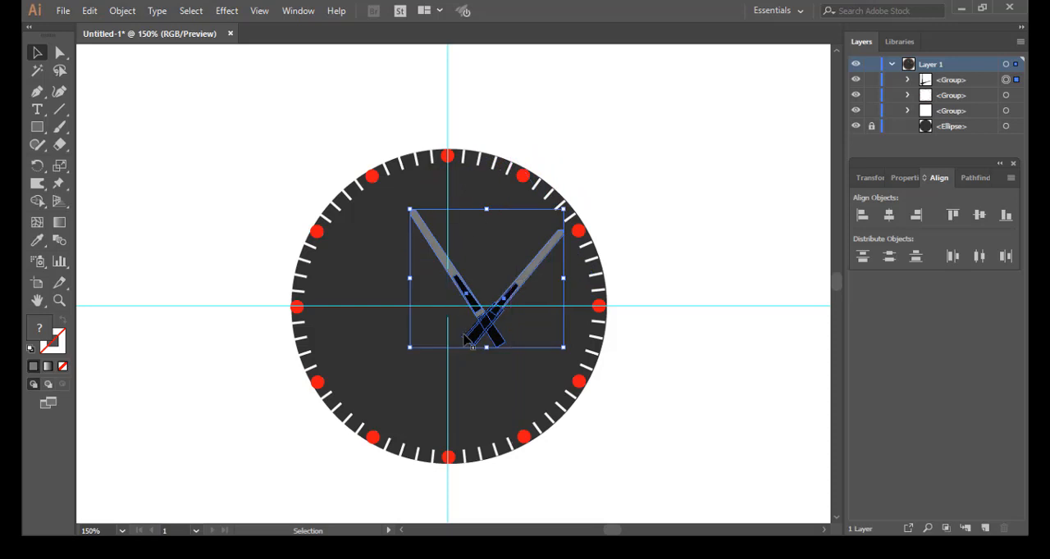
drag(492, 332, 465, 313)
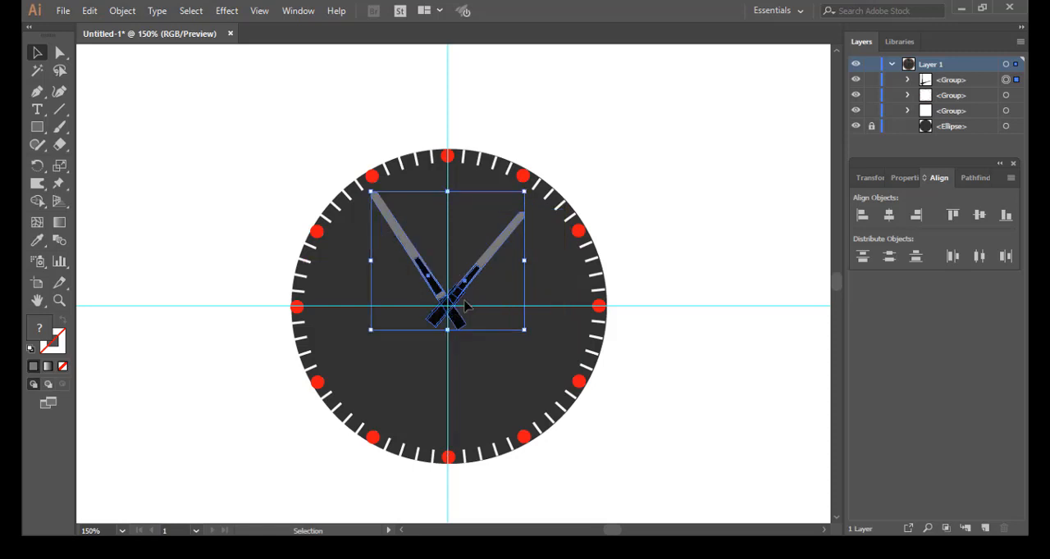
click(606, 166)
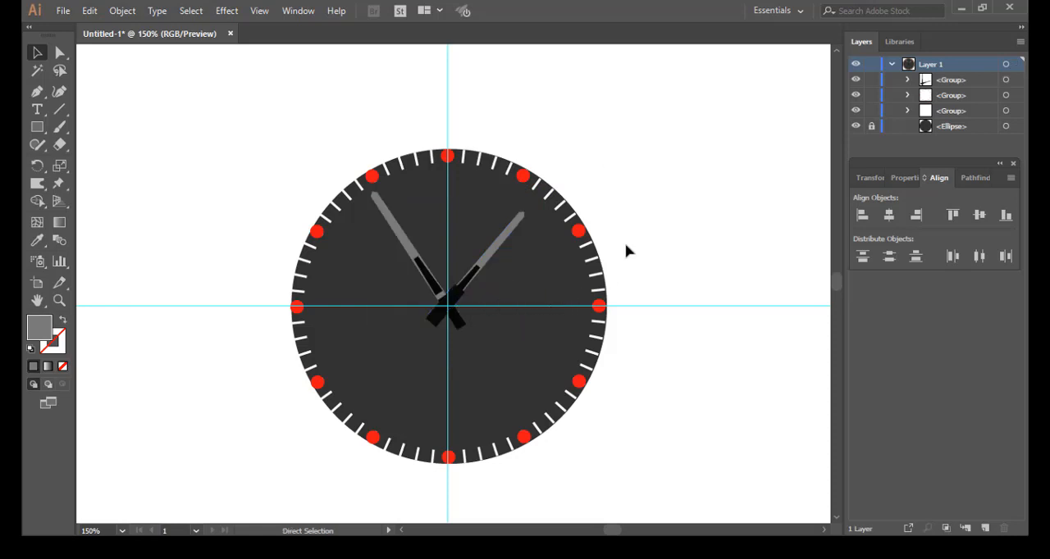
key(ctrl+semicolon)
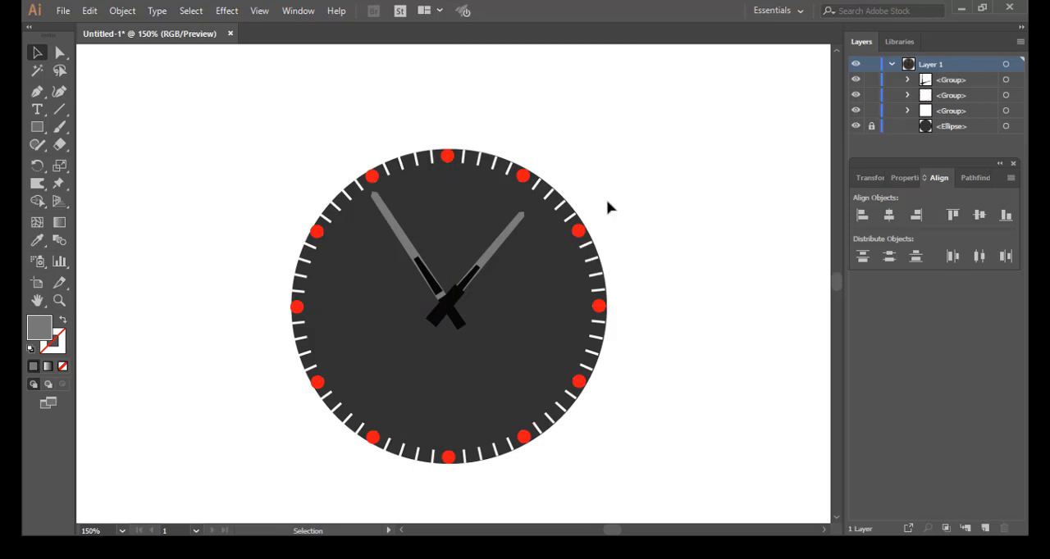
Step: Draw a tall, narrow grey rectangle beside the dial, somewhat taller than the dial itself
scroll(190, 351, down, 2)
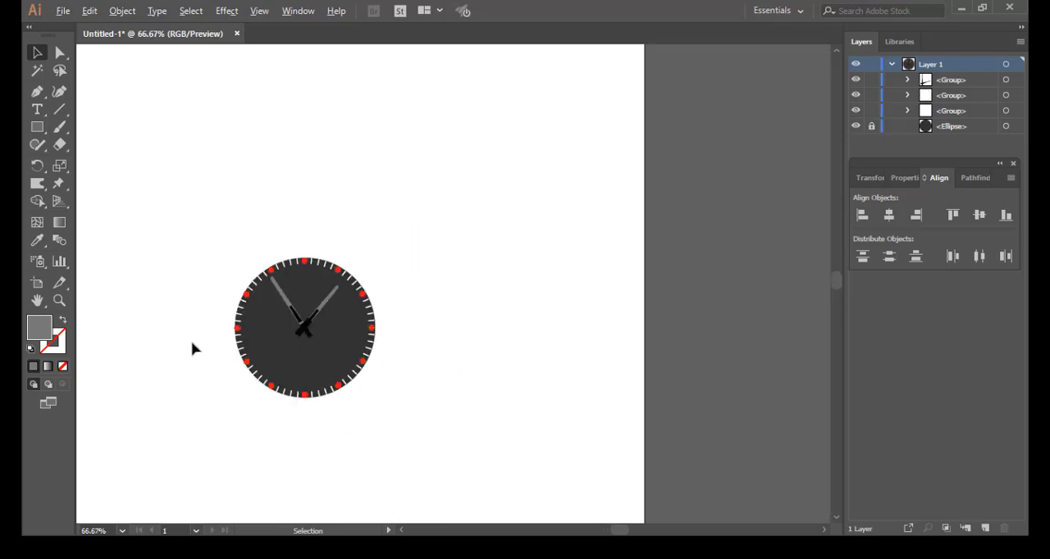
click(37, 127)
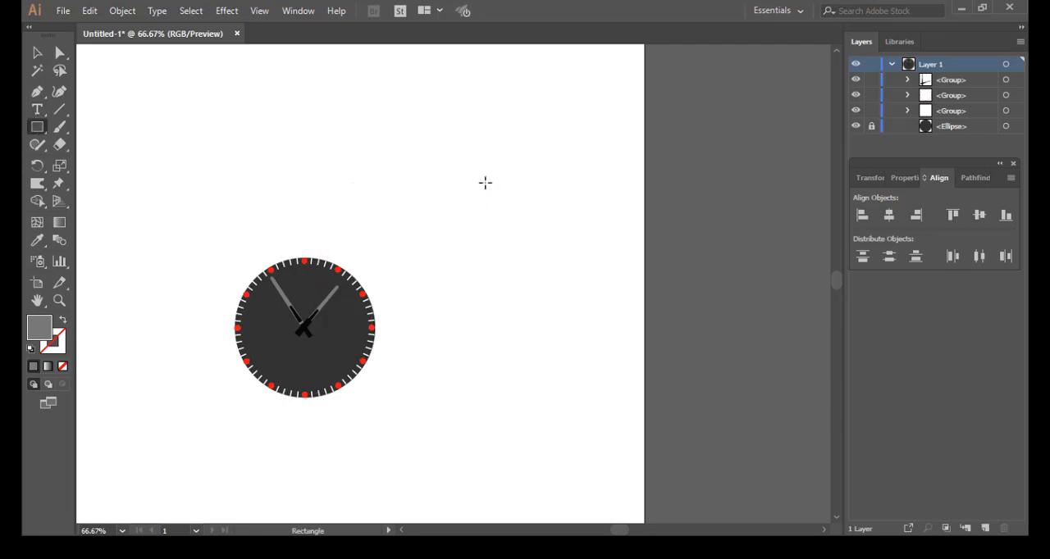
drag(483, 172, 507, 418)
scroll(511, 394, up, 1)
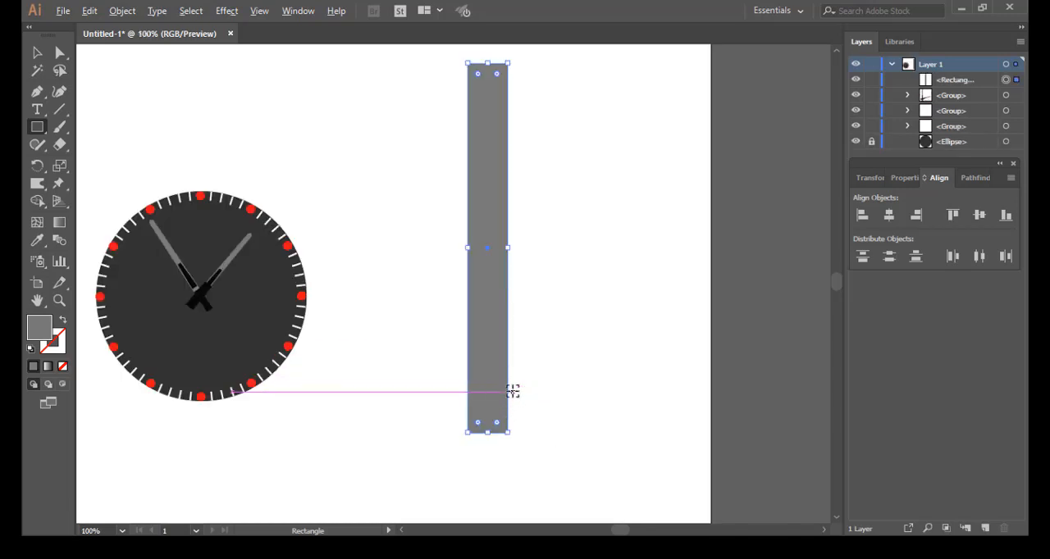
scroll(513, 323, down, 2)
scroll(514, 326, up, 5)
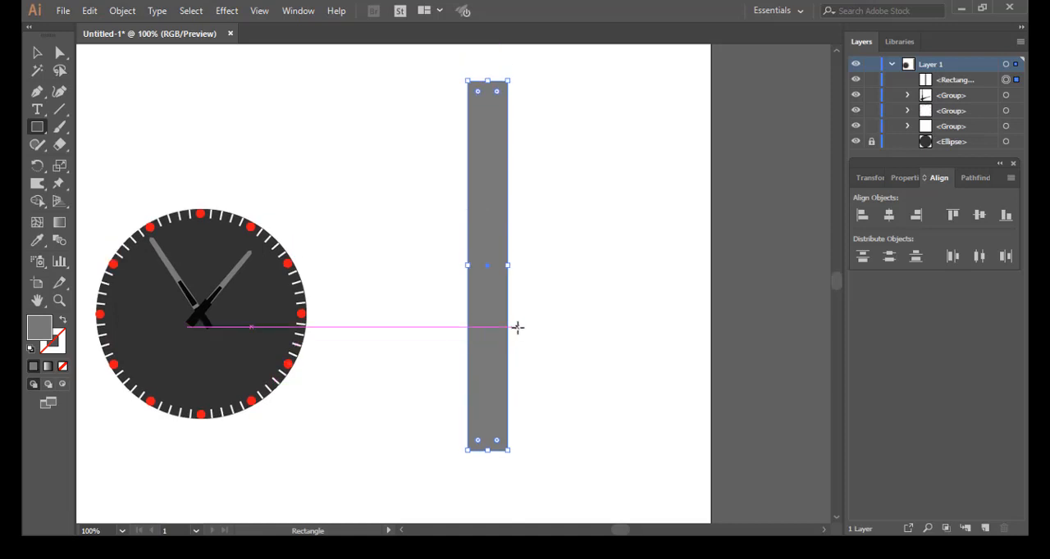
click(59, 53)
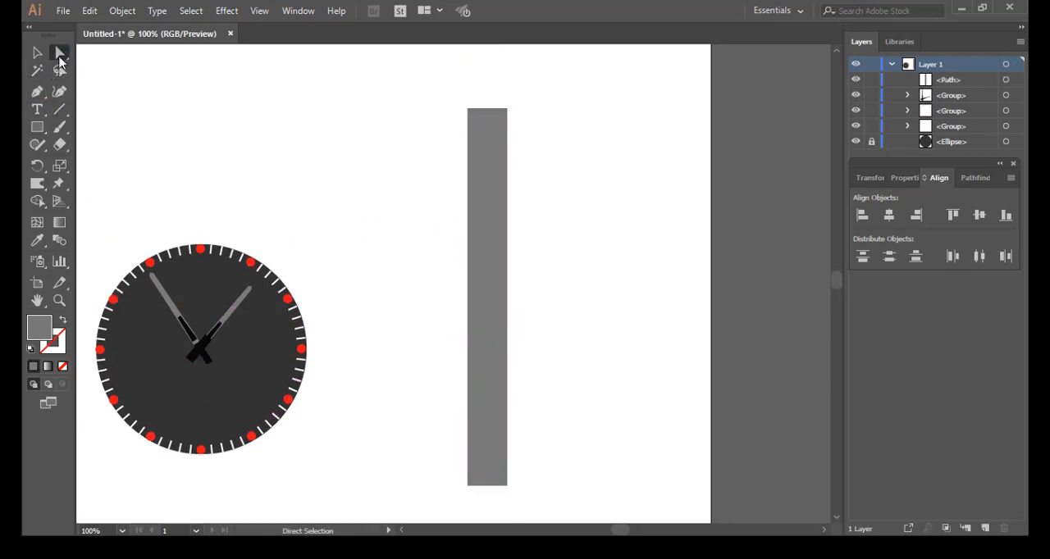
Step: Add an anchor point at the middle of the grey rectangle's top edge and pull it up into a pointed tip
drag(442, 92, 533, 129)
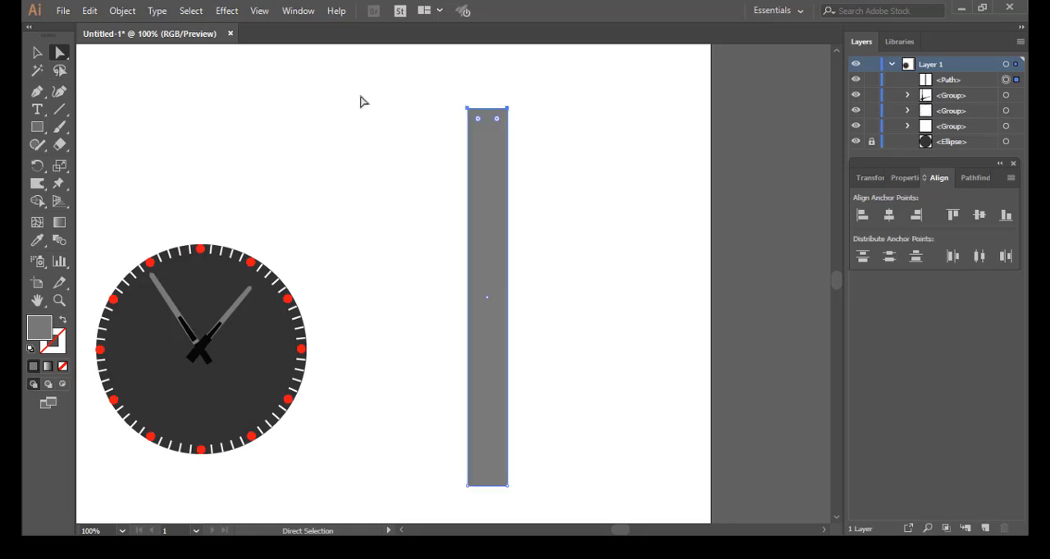
click(37, 91)
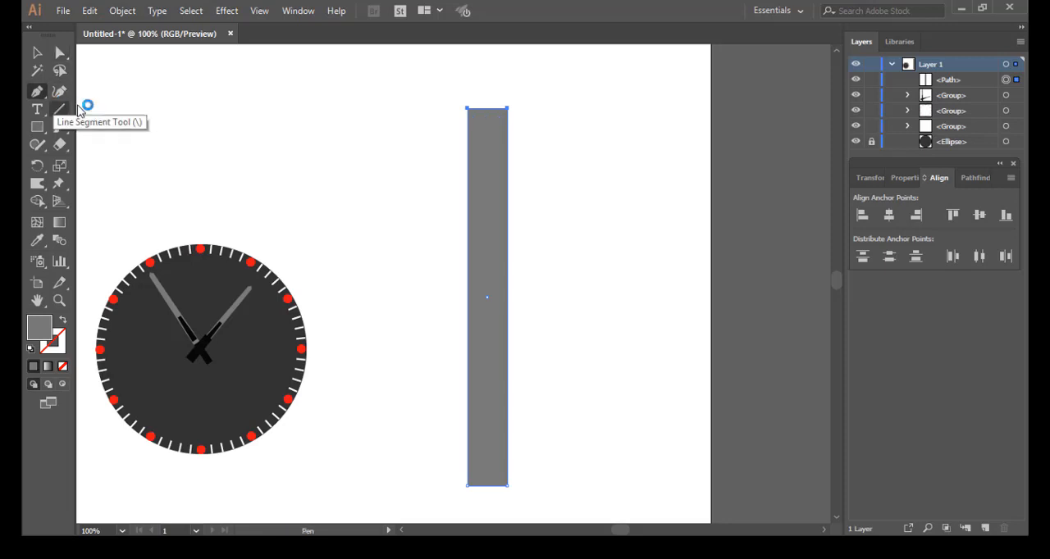
click(487, 107)
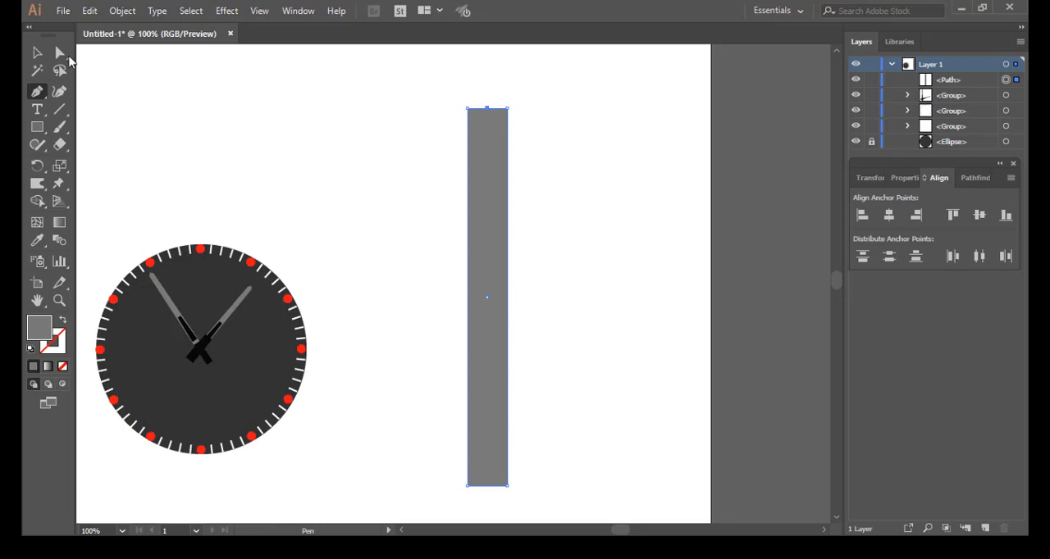
click(59, 53)
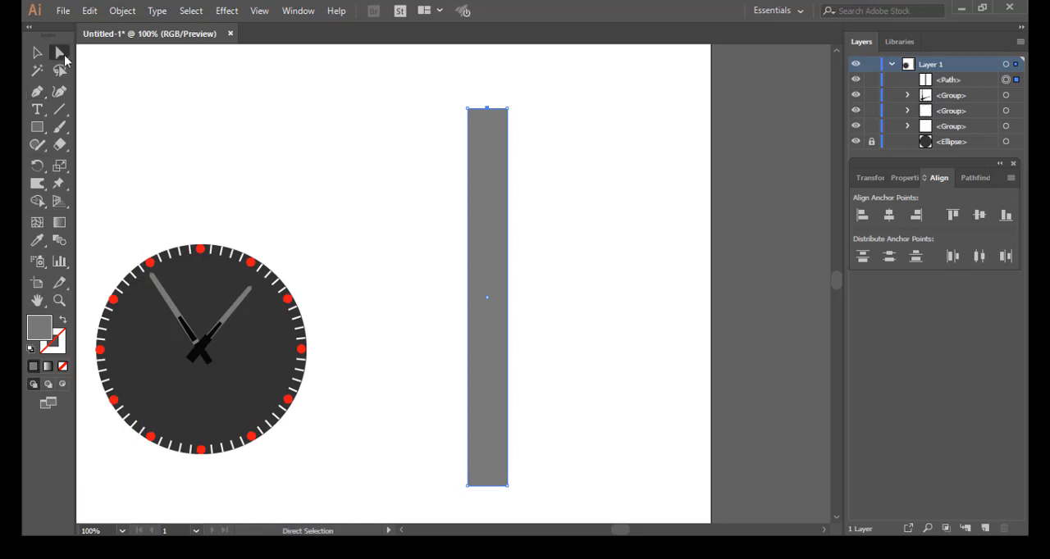
click(489, 110)
drag(490, 111, 485, 96)
Step: Scale the pointed grey shape down proportionally to a little over half its size, then deselect it
click(35, 54)
click(36, 55)
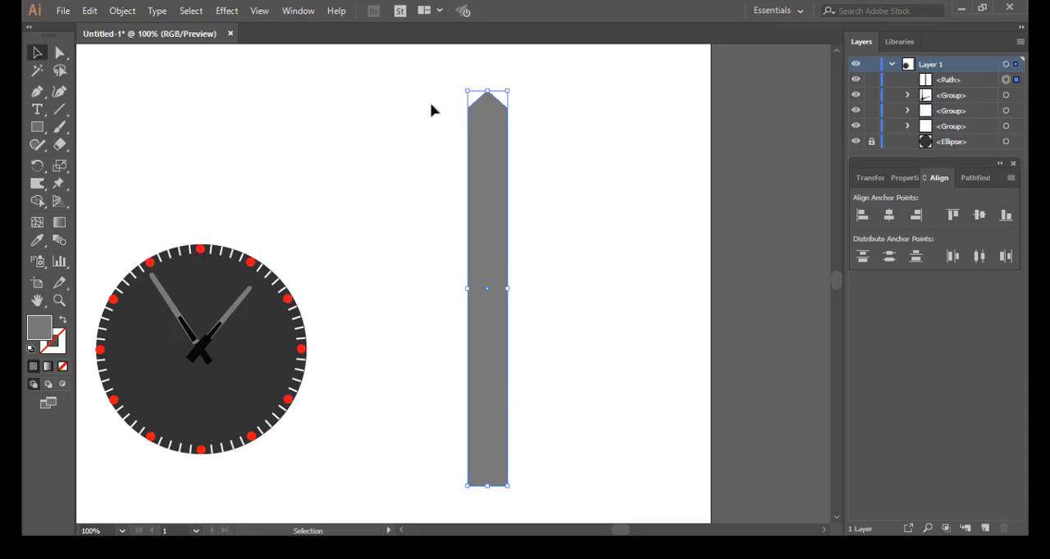
drag(428, 75, 572, 501)
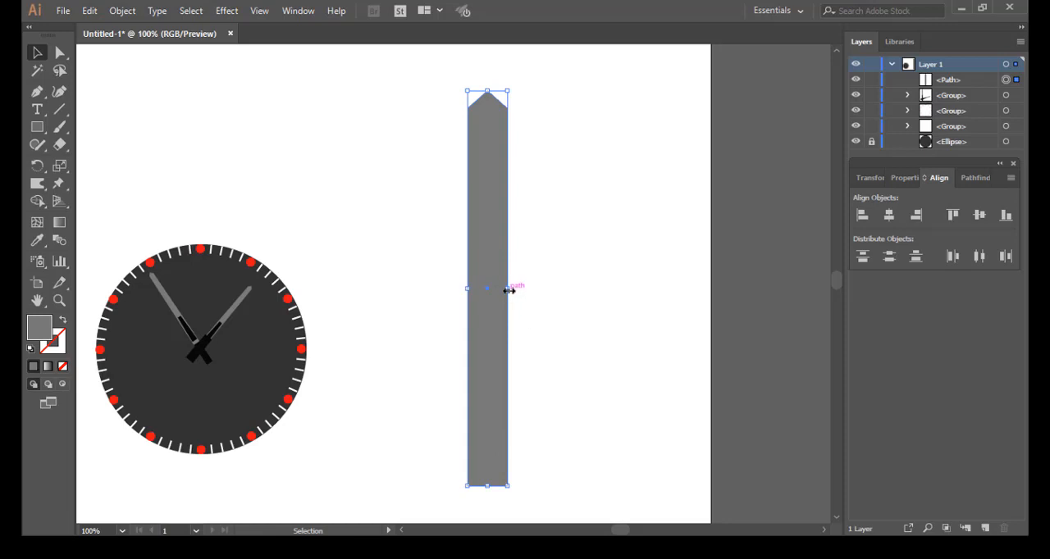
drag(509, 290, 491, 288)
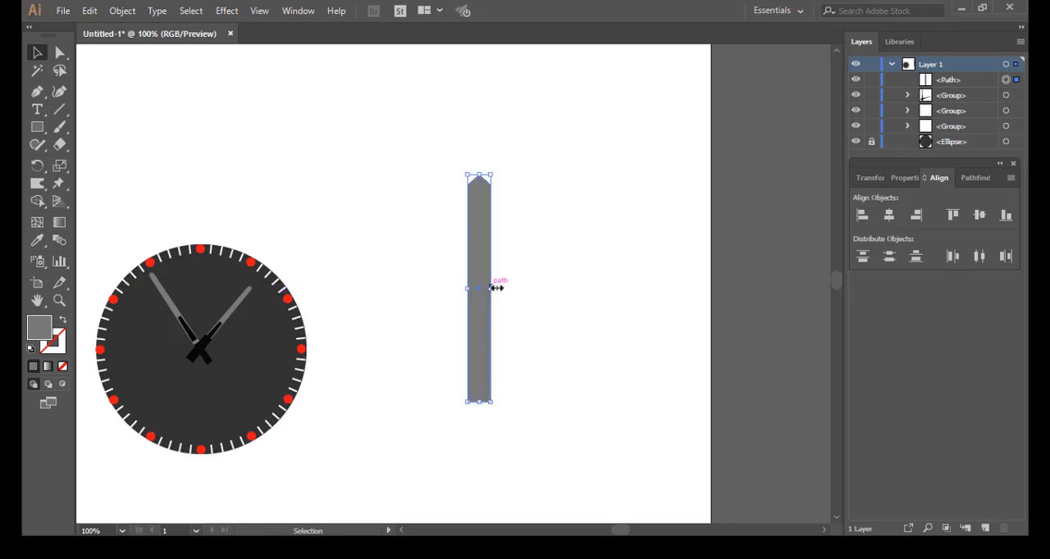
click(509, 205)
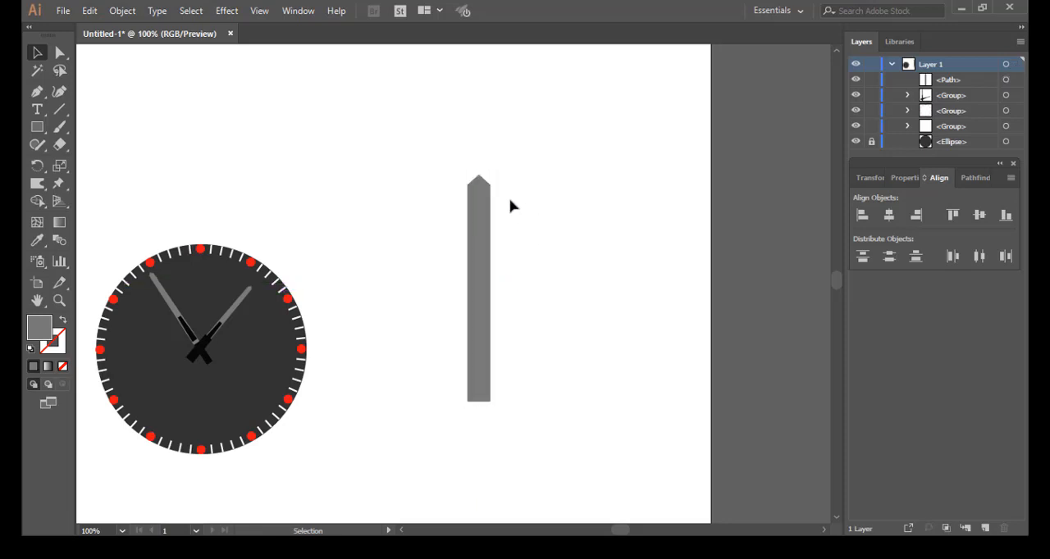
Step: Nudge the anchor at the left shoulder of the grey shape's tip inward by a few small increments, keeping it level
click(65, 58)
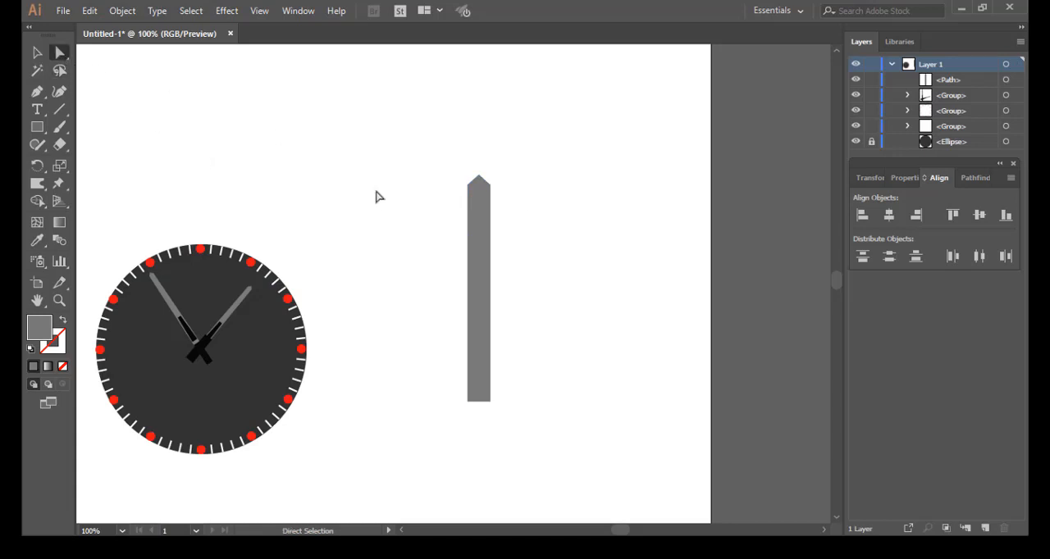
scroll(377, 197, up, 2)
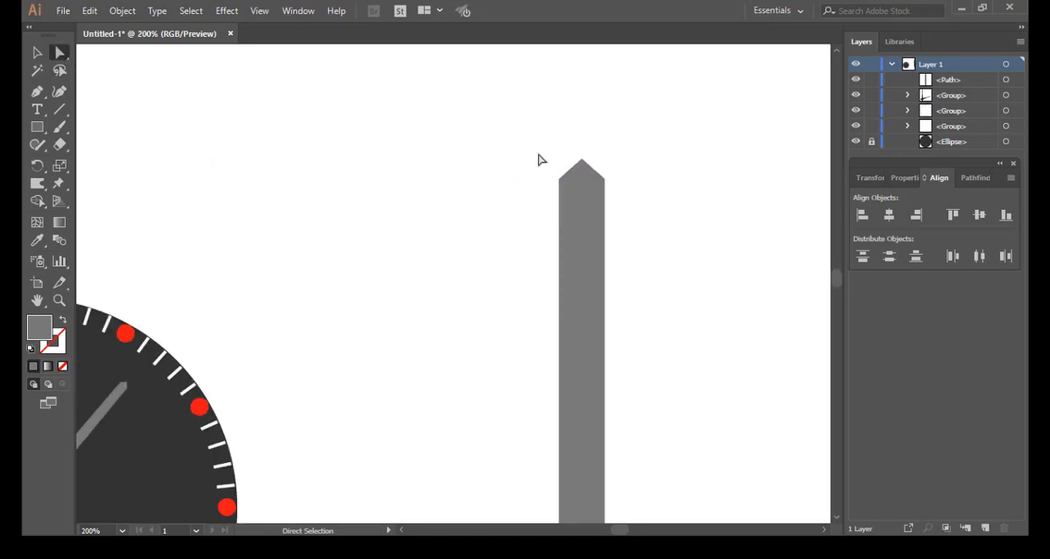
drag(536, 153, 569, 209)
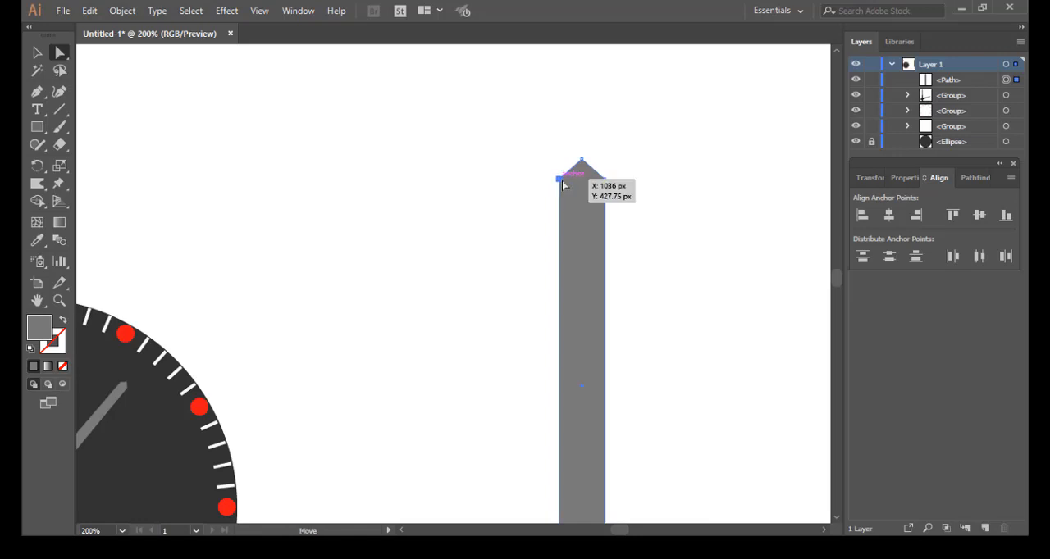
drag(564, 180, 573, 187)
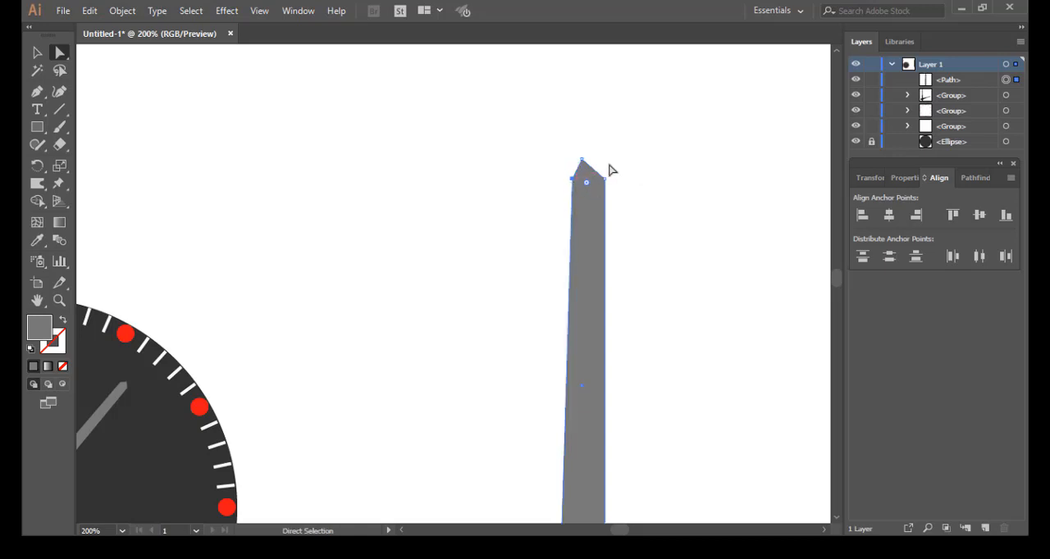
key(ctrl+z)
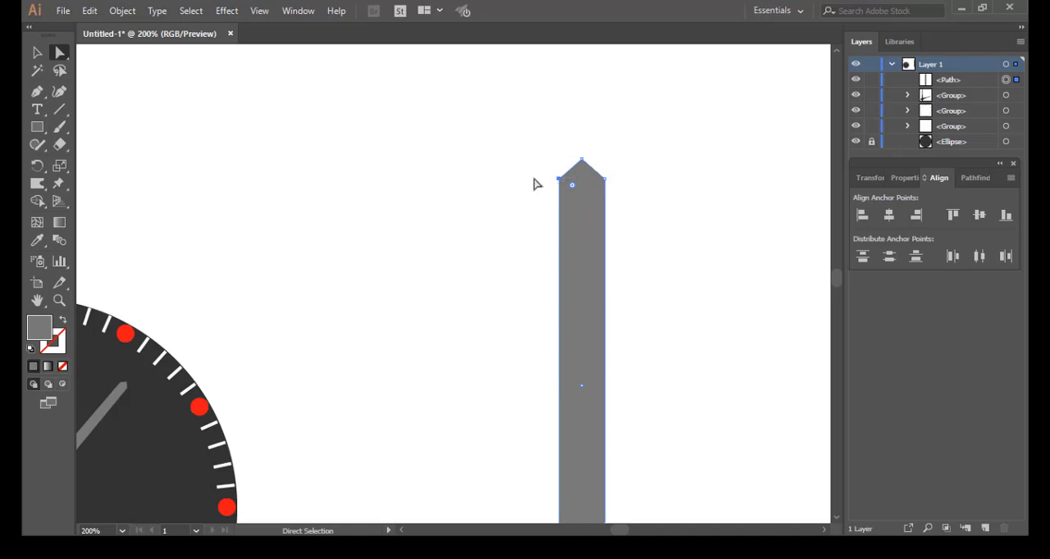
key(Right)
key(Right)
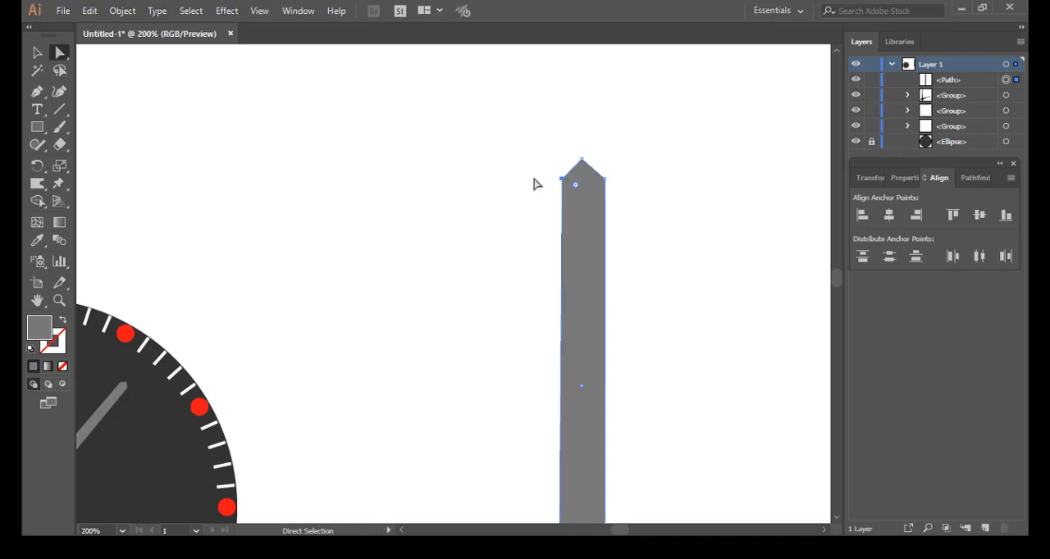
key(Right)
key(Right)
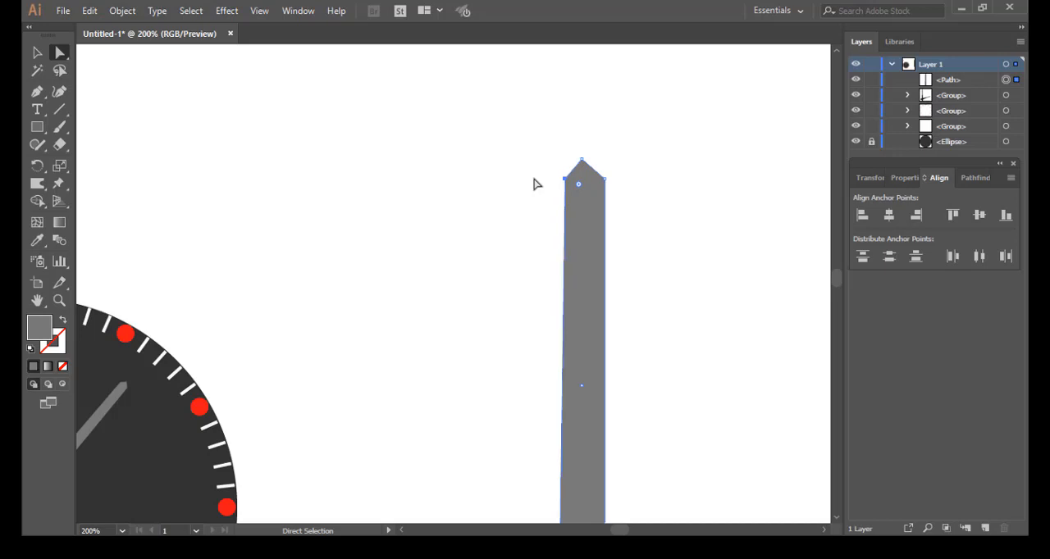
key(Right)
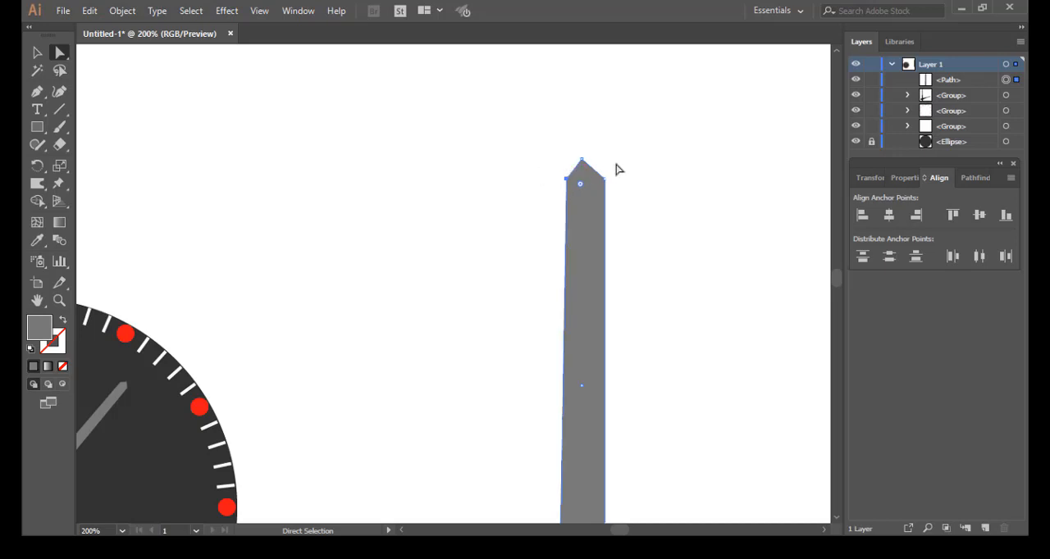
Step: Nudge the right shoulder anchor of the tip inward to match the left, so the grey shape tapers evenly upward
drag(620, 170, 600, 197)
key(Left)
key(Left)
key(Left)
key(Left)
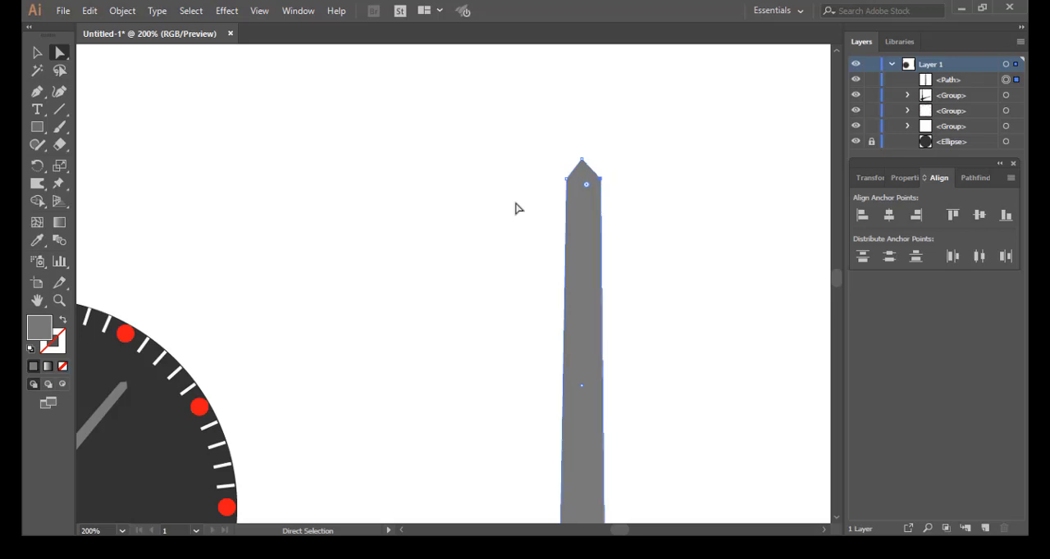
key(Left)
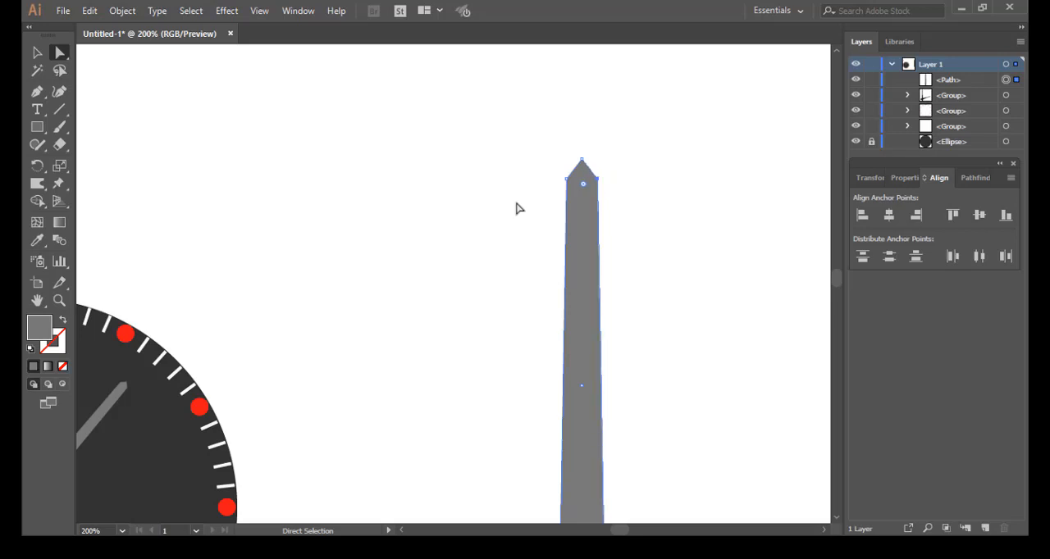
Step: Nudge the left and right shoulder anchors three more increments inward each to make the upper end slimmer
scroll(516, 208, down, 2)
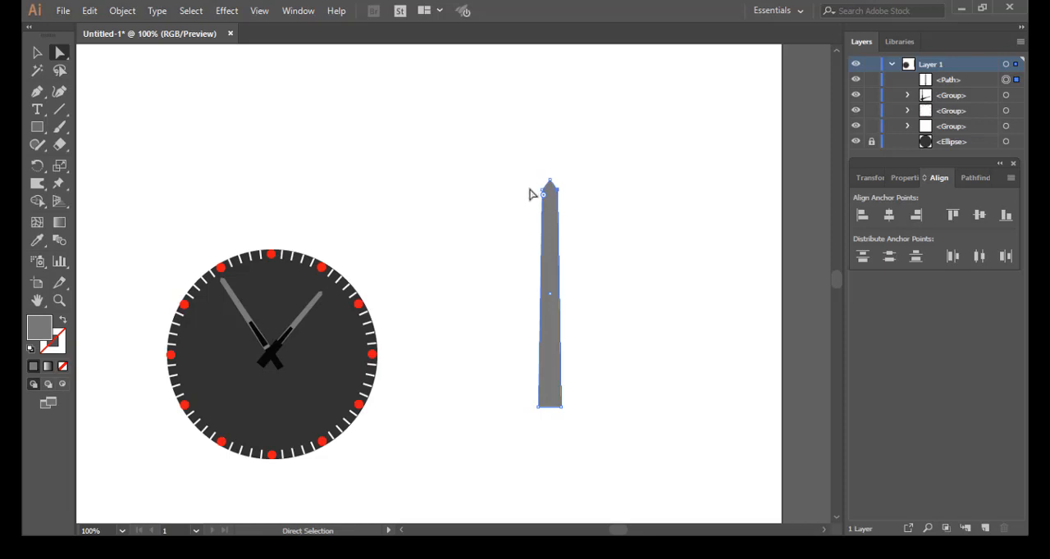
scroll(532, 195, up, 2)
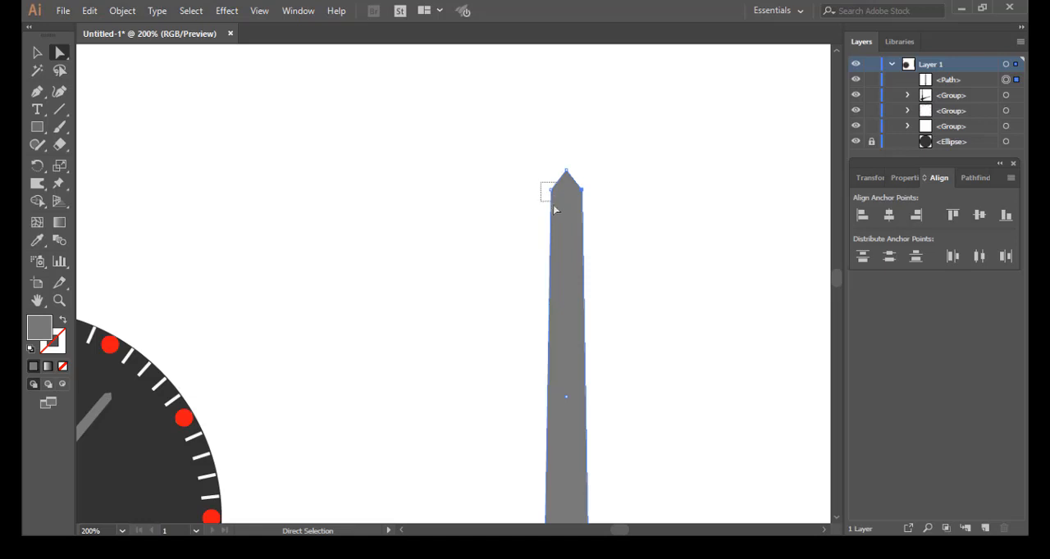
drag(554, 210, 554, 210)
key(Right)
key(Right)
key(Right)
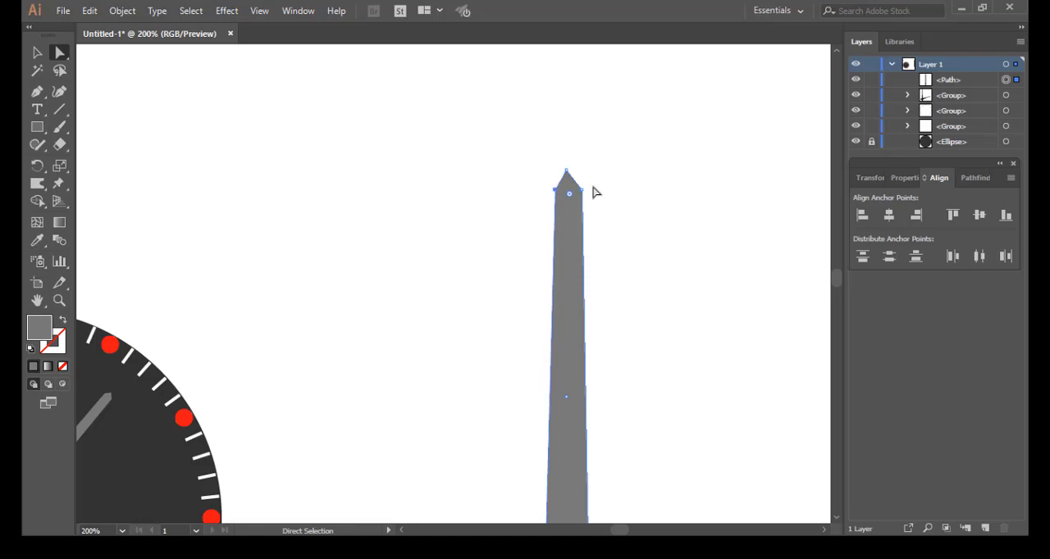
drag(593, 186, 571, 210)
key(Left)
key(Left)
key(Left)
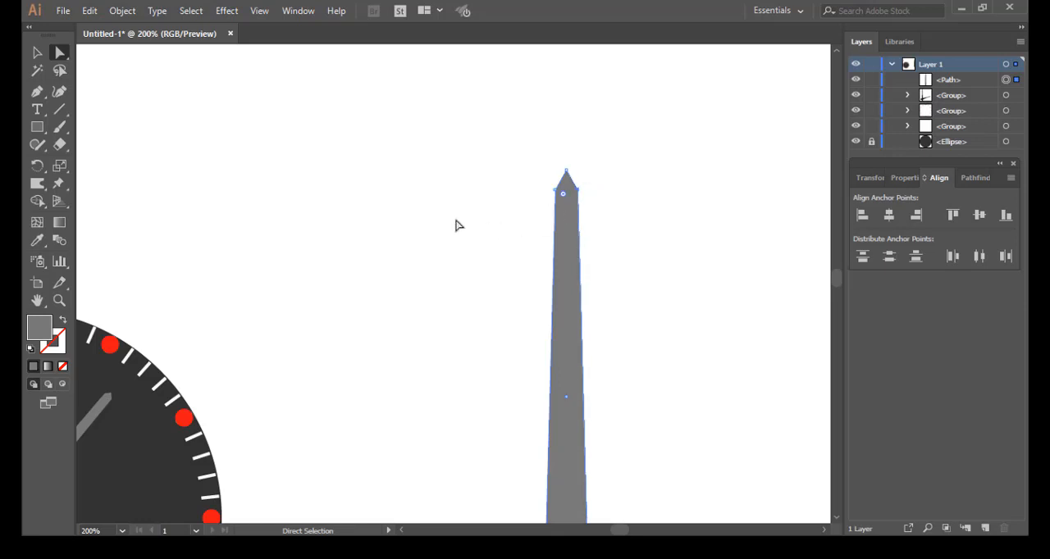
Step: Change the tapered shape's fill from grey to a bright red like the hour circles
scroll(466, 232, down, 5)
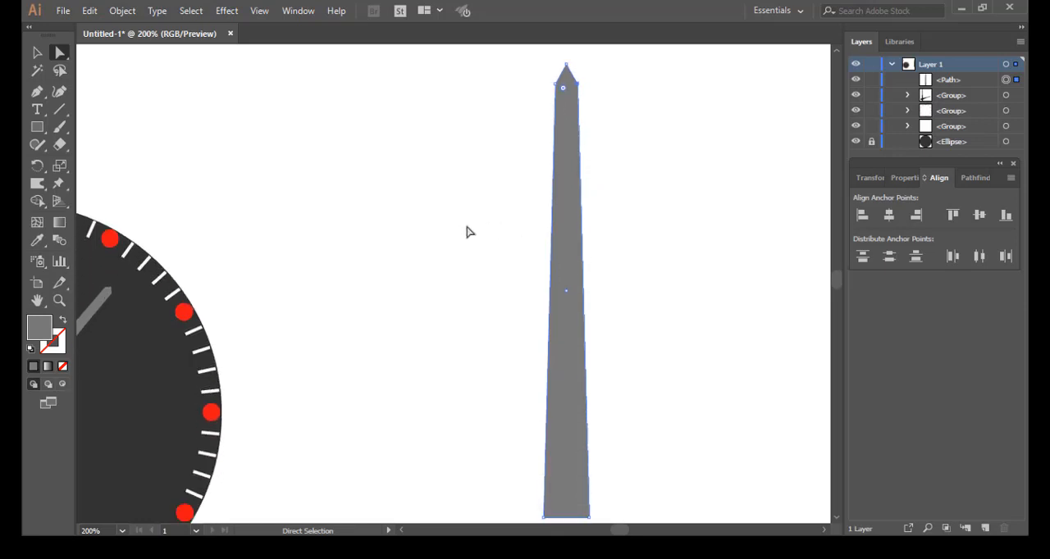
scroll(466, 232, up, 2)
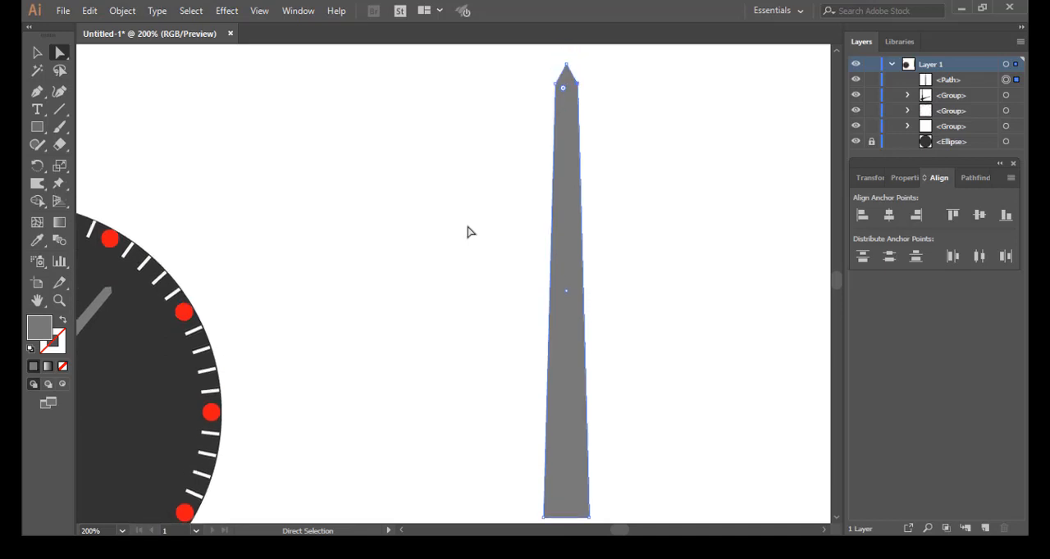
double_click(45, 334)
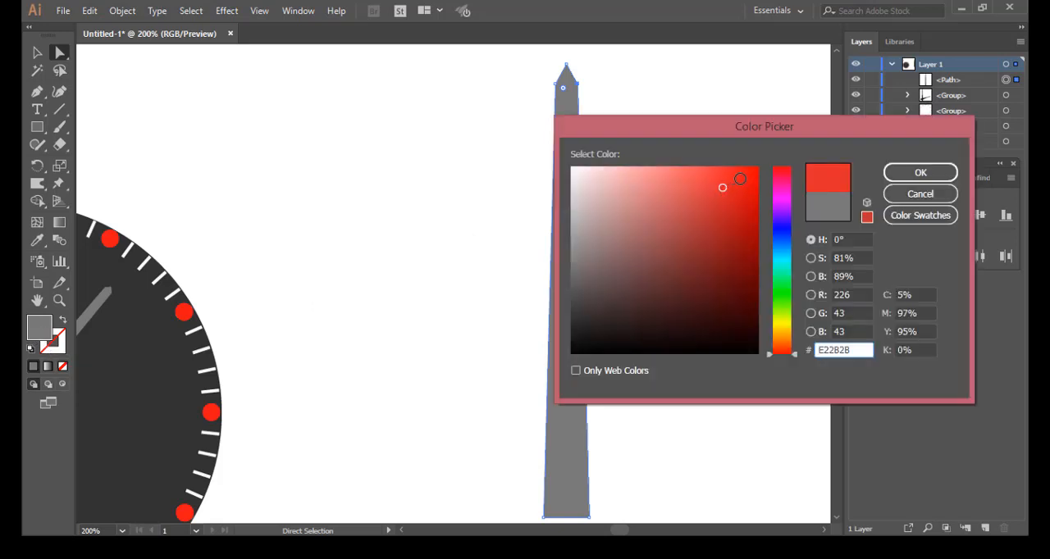
click(740, 179)
click(920, 172)
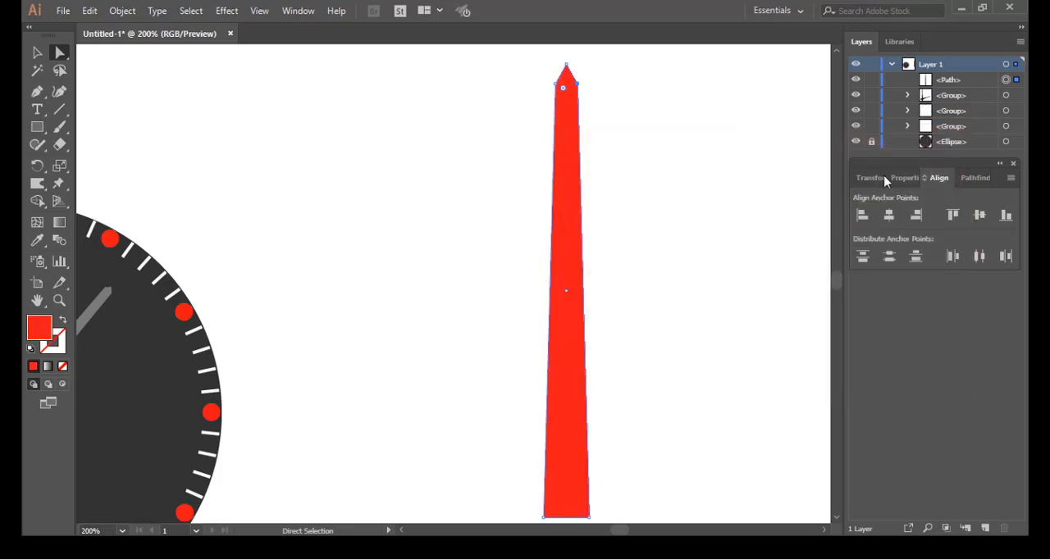
Step: Add an anchor point at the middle of the red shape's bottom edge and pull it slightly down into a shallow point
scroll(679, 266, down, 1)
scroll(679, 266, down, 1)
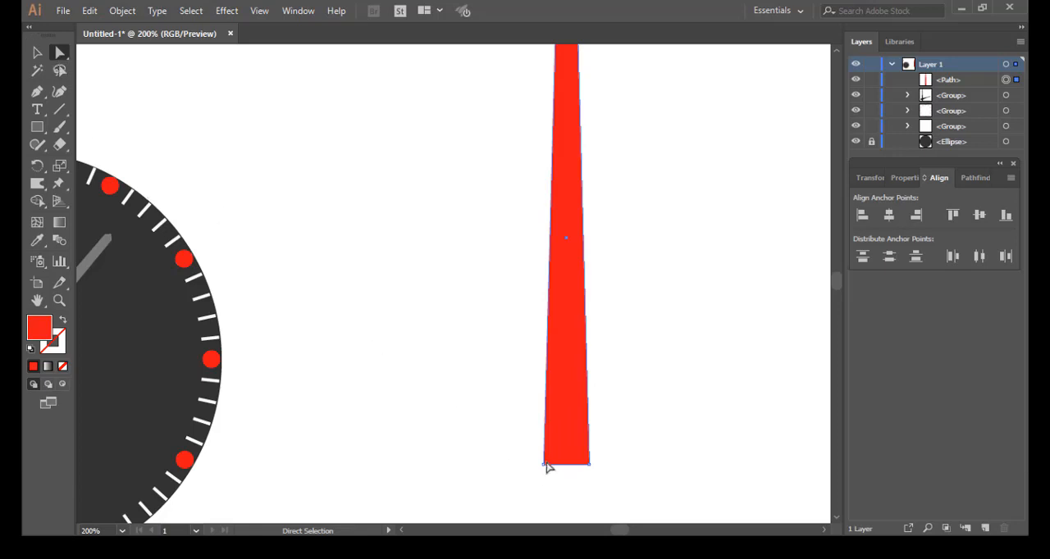
drag(533, 459, 628, 487)
key(p)
ctrl+click(564, 467)
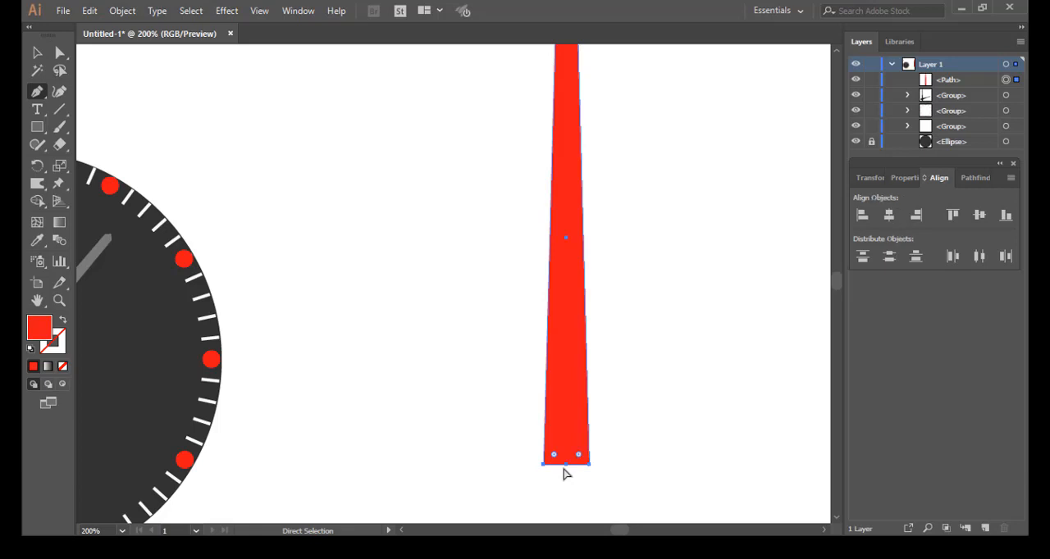
click(565, 465)
click(55, 55)
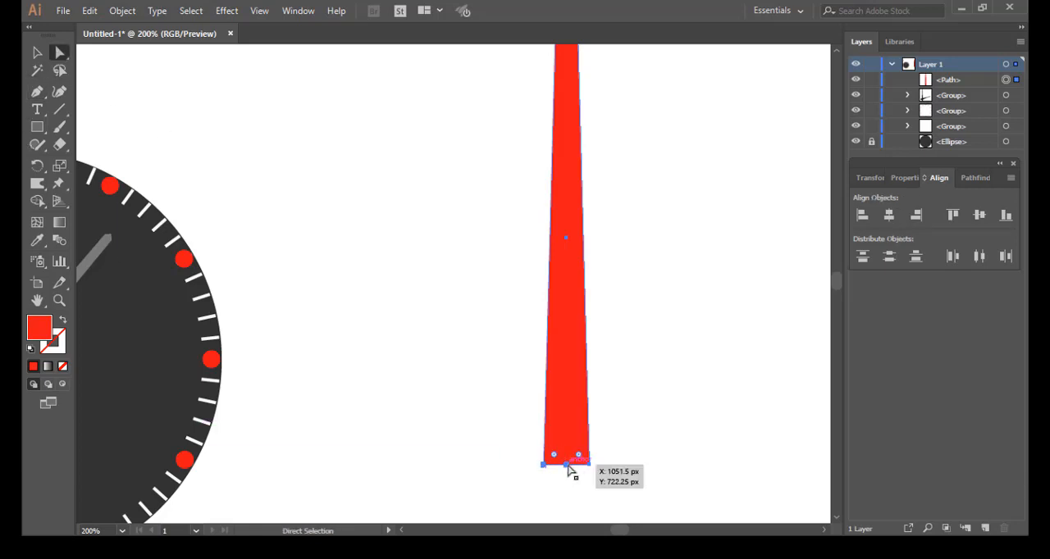
click(568, 468)
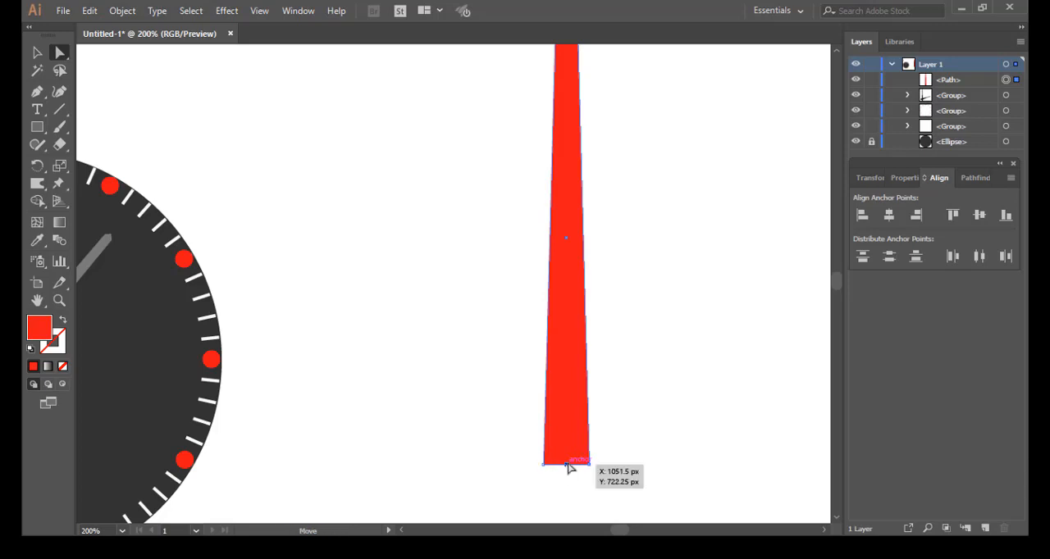
drag(566, 470, 569, 475)
click(635, 387)
scroll(633, 381, up, 2)
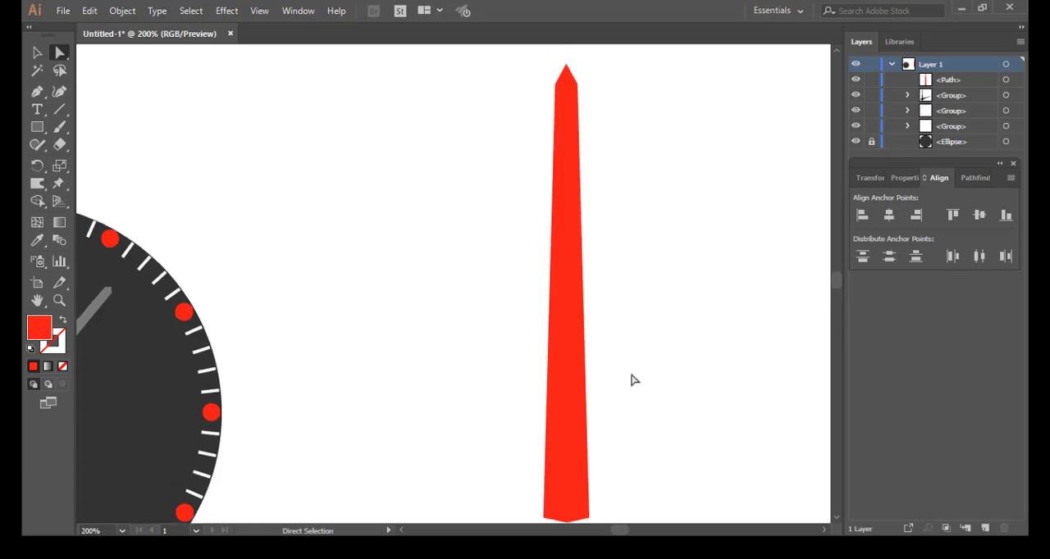
Step: Scale the whole red needle down proportionally about its centre to roughly half its size
alt+scroll(633, 379, down, 2)
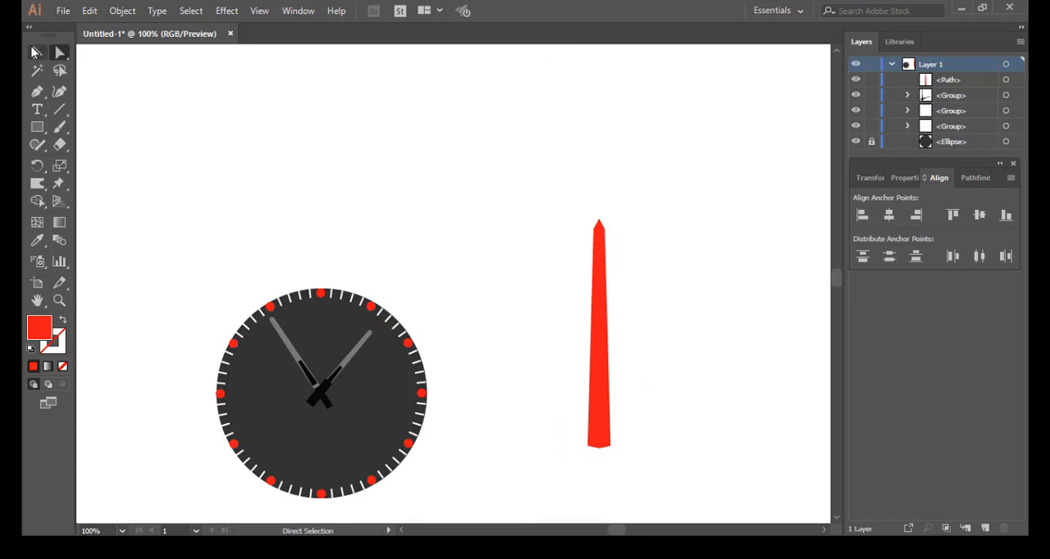
click(37, 52)
drag(551, 190, 639, 455)
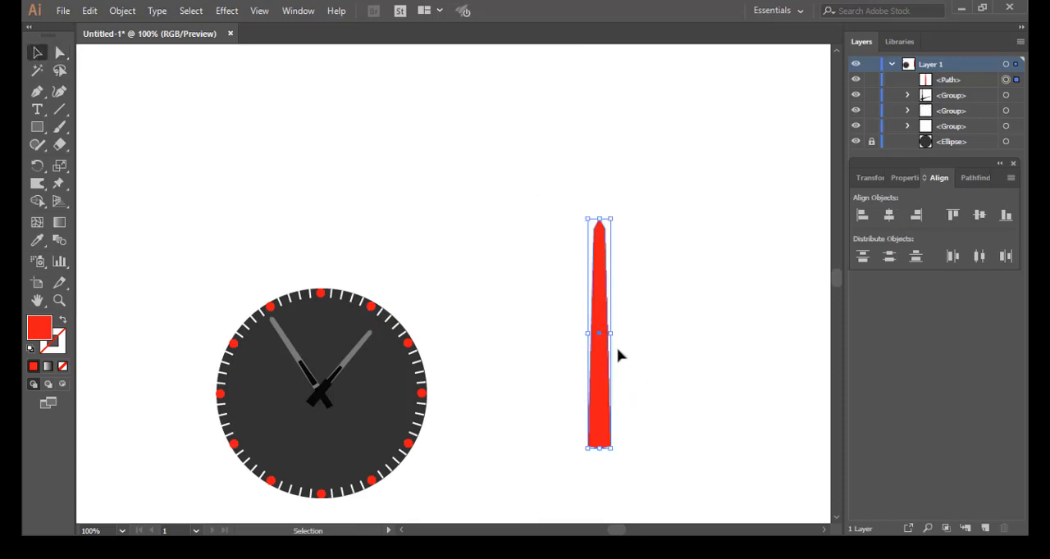
drag(611, 334, 600, 334)
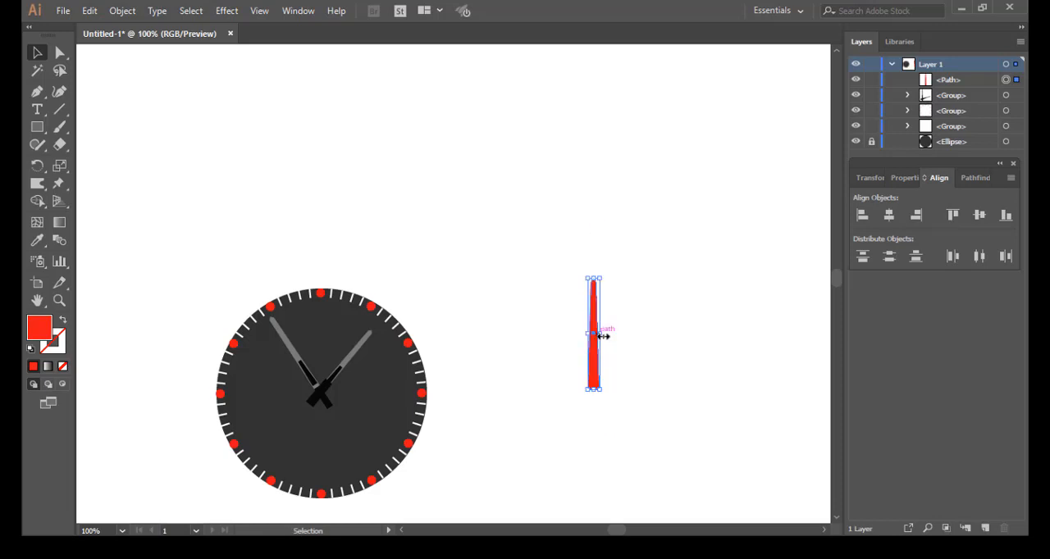
Step: Move the red needle onto the watch centre, narrowing it to about half its width and centring it over the crossing needles
click(601, 386)
drag(600, 332, 322, 392)
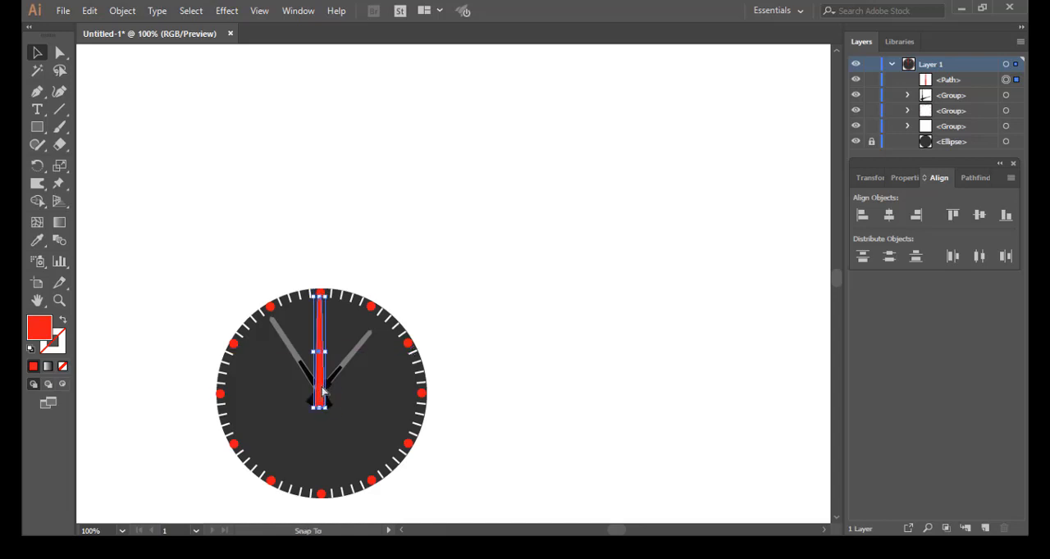
scroll(322, 391, up, 4)
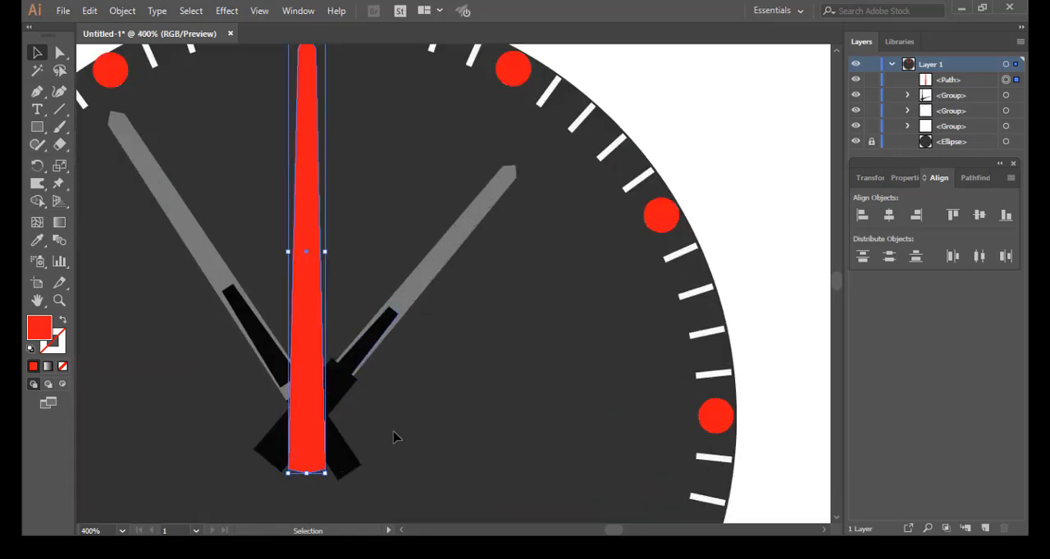
drag(396, 436, 468, 386)
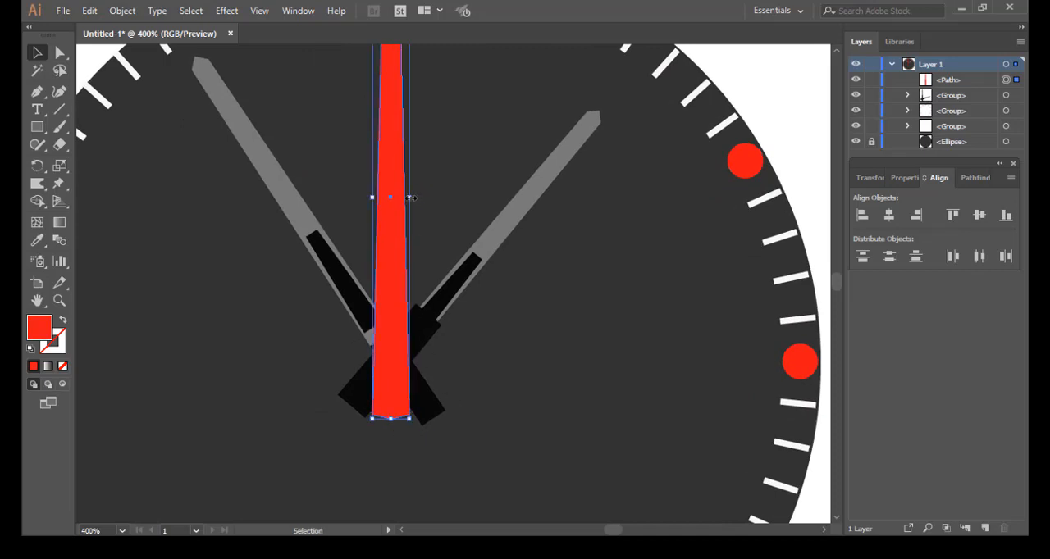
drag(410, 197, 391, 198)
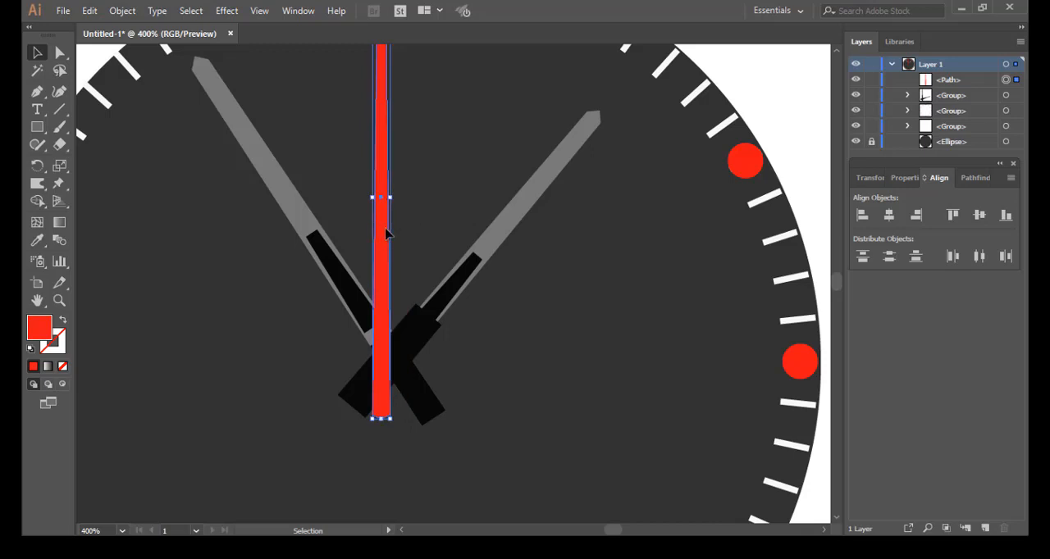
drag(387, 234, 393, 236)
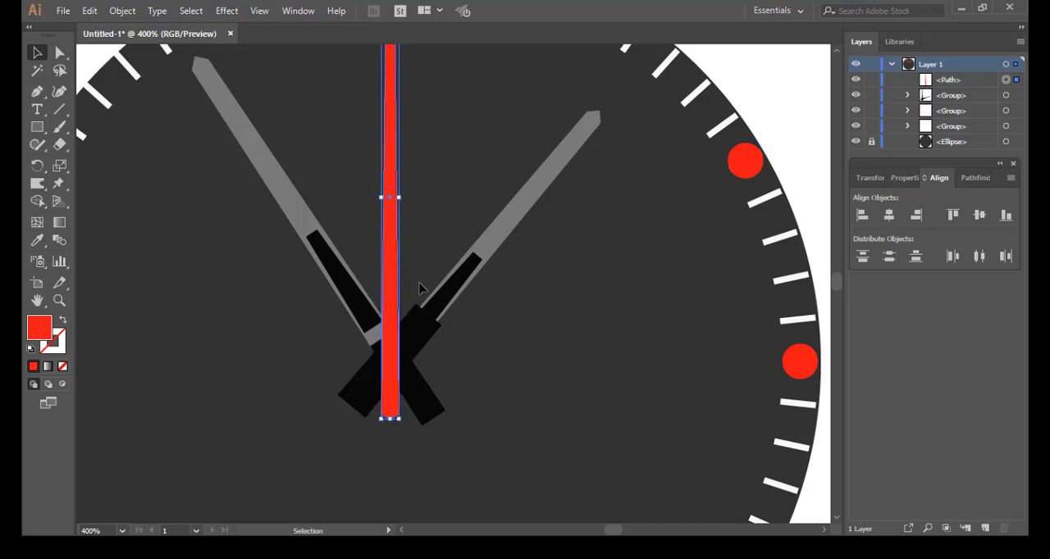
Step: Rotate the red needle so its thin tip points down between six and five o'clock, keeping its wide end over the watch centre
scroll(419, 288, down, 1)
scroll(420, 287, down, 1)
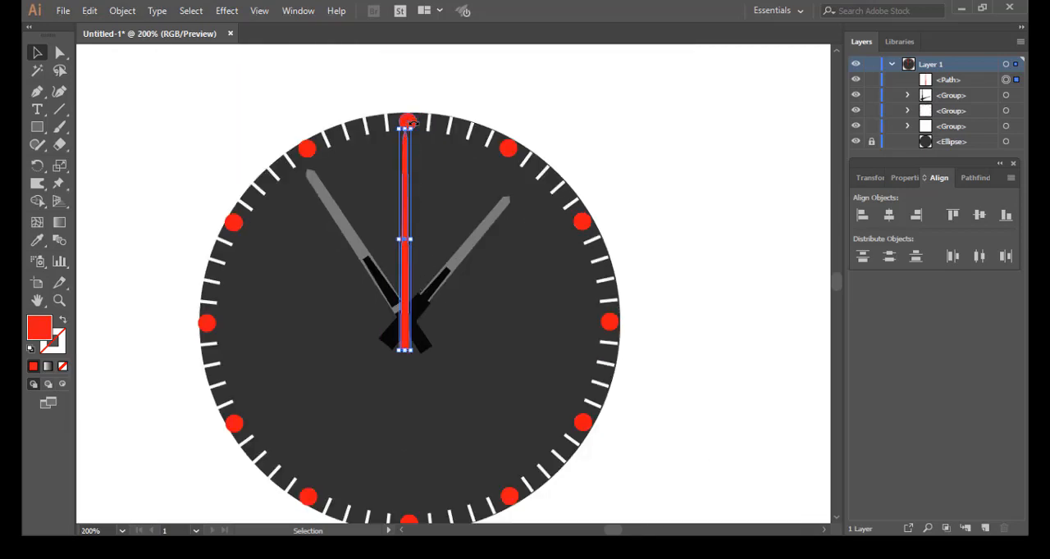
drag(411, 123, 481, 382)
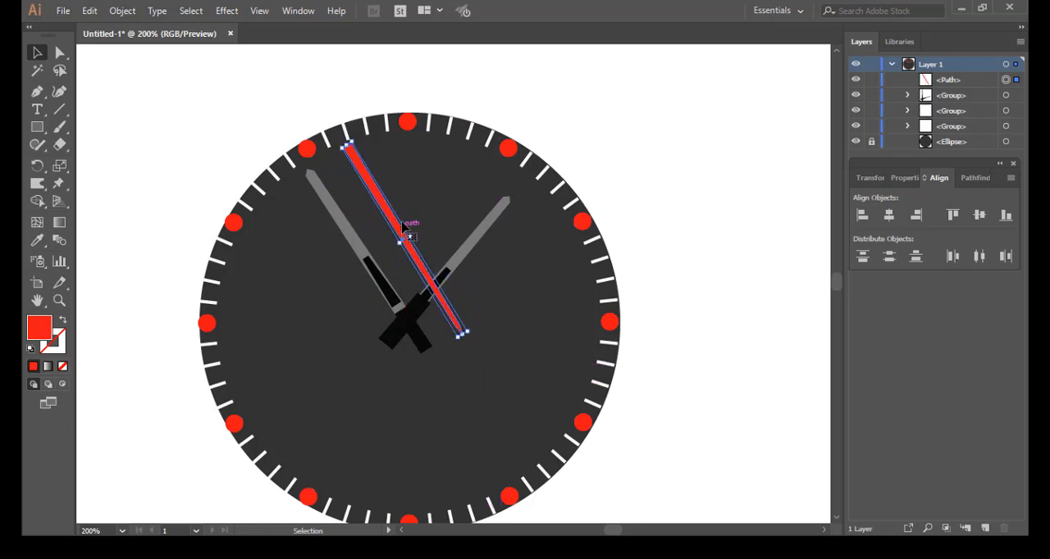
drag(404, 229, 444, 384)
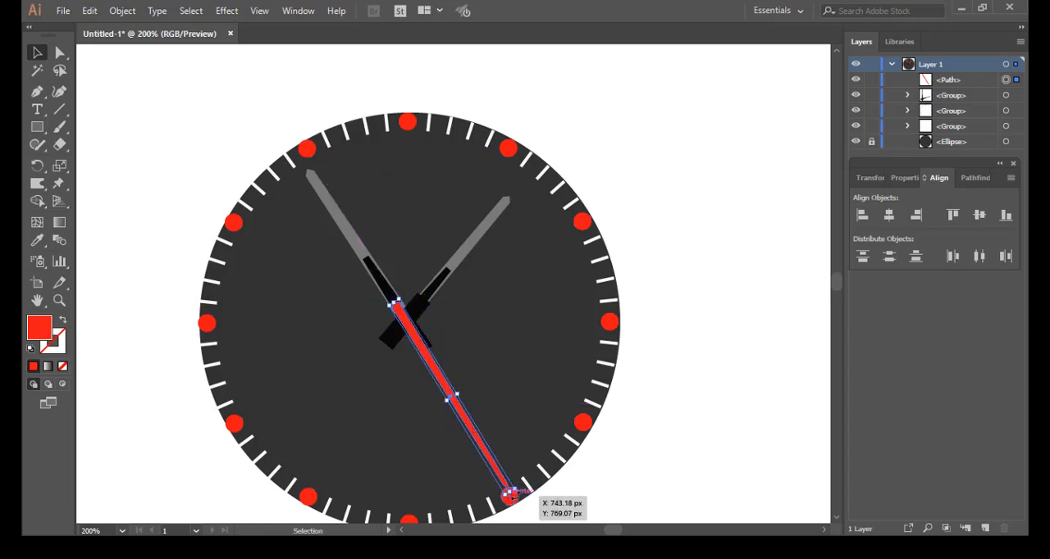
drag(520, 492, 508, 498)
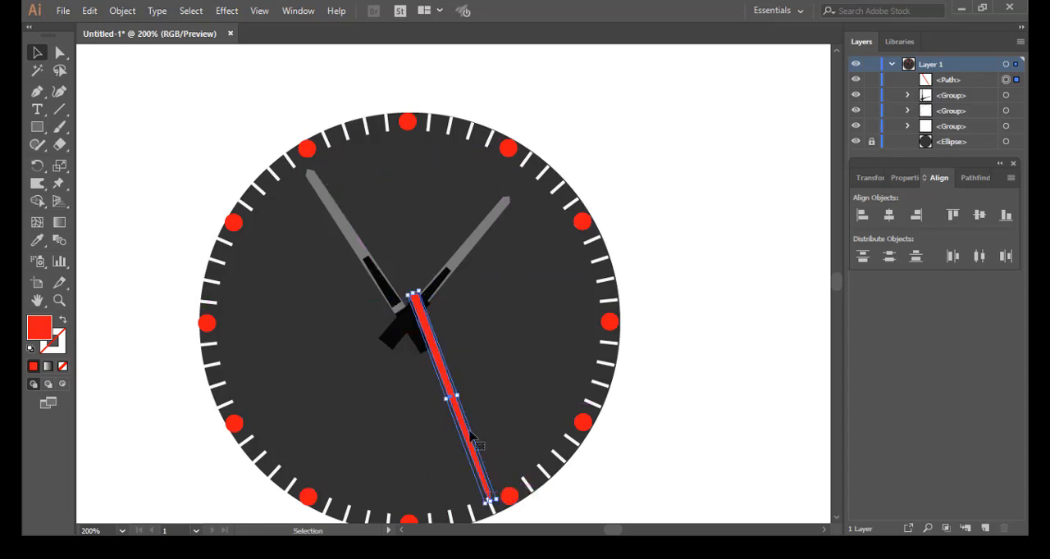
drag(440, 375, 435, 371)
drag(489, 498, 457, 500)
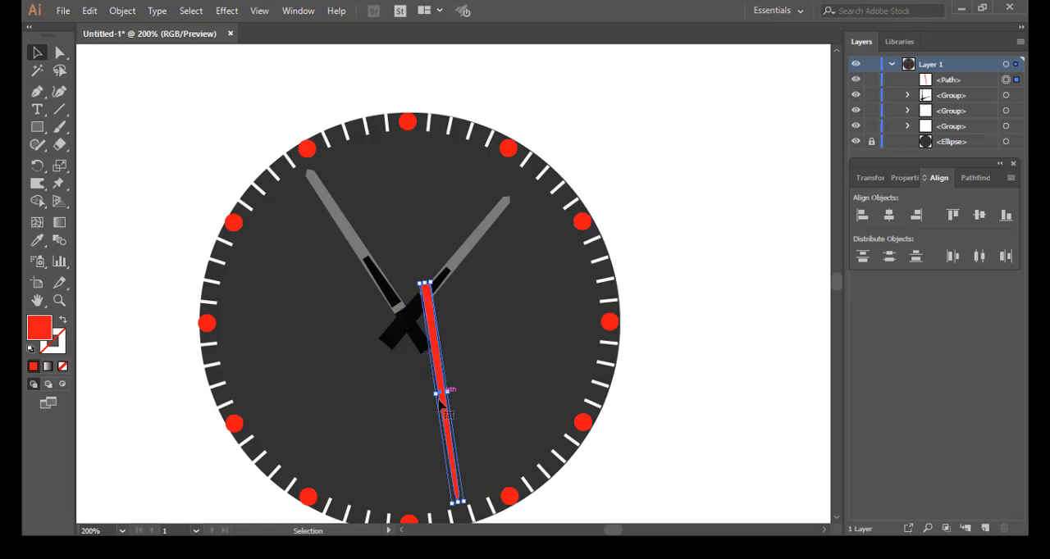
drag(447, 410, 428, 419)
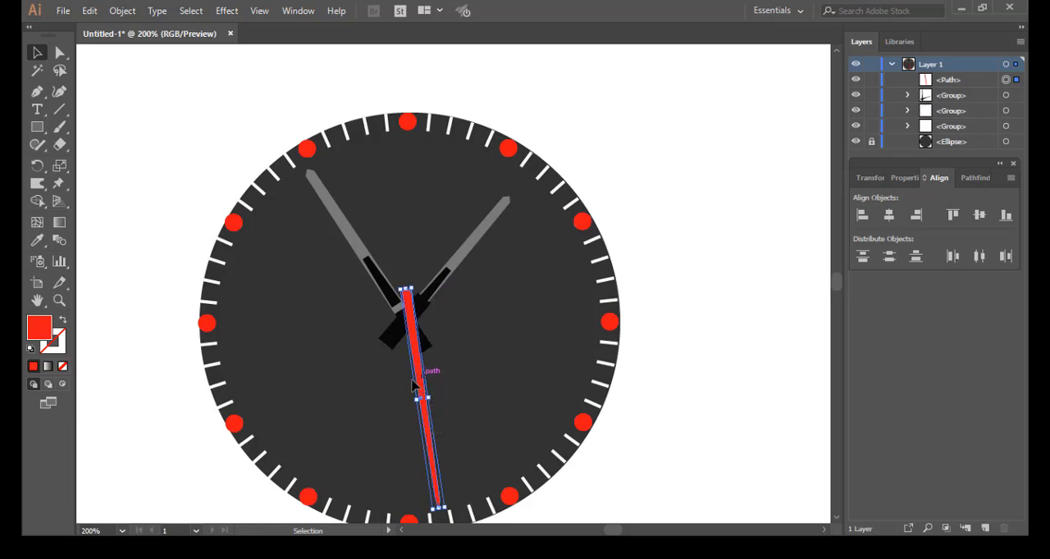
drag(421, 372, 419, 374)
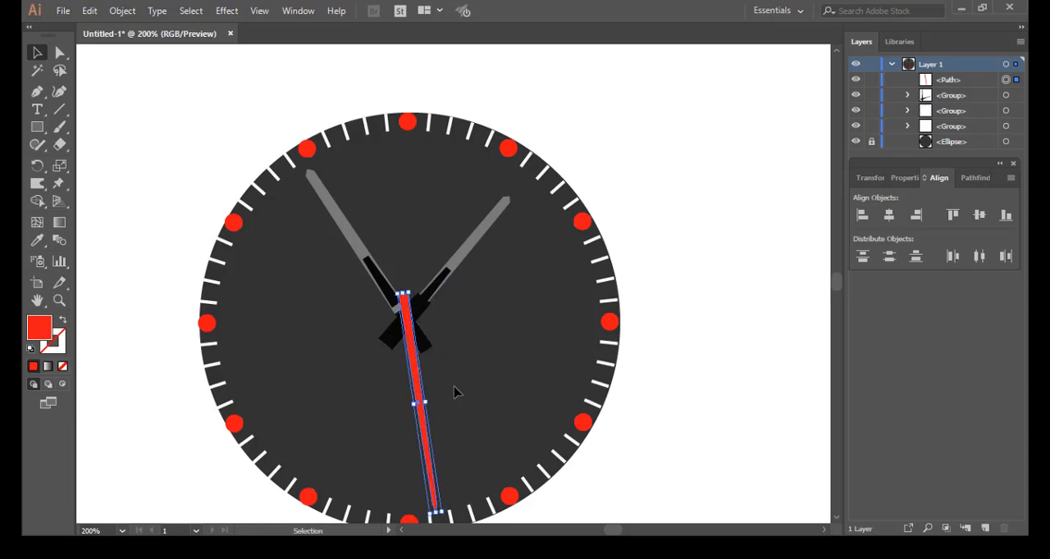
Step: Make the red needle slimmer still and fine-tune its position so its wide end crosses the pivot of the other needles
scroll(458, 392, down, 2)
drag(437, 481, 436, 477)
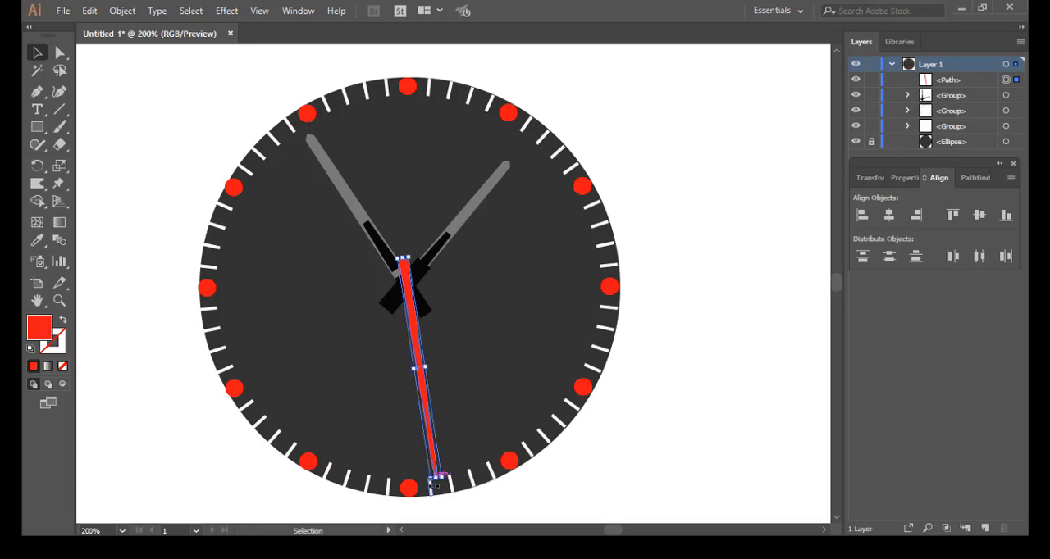
drag(426, 369, 420, 368)
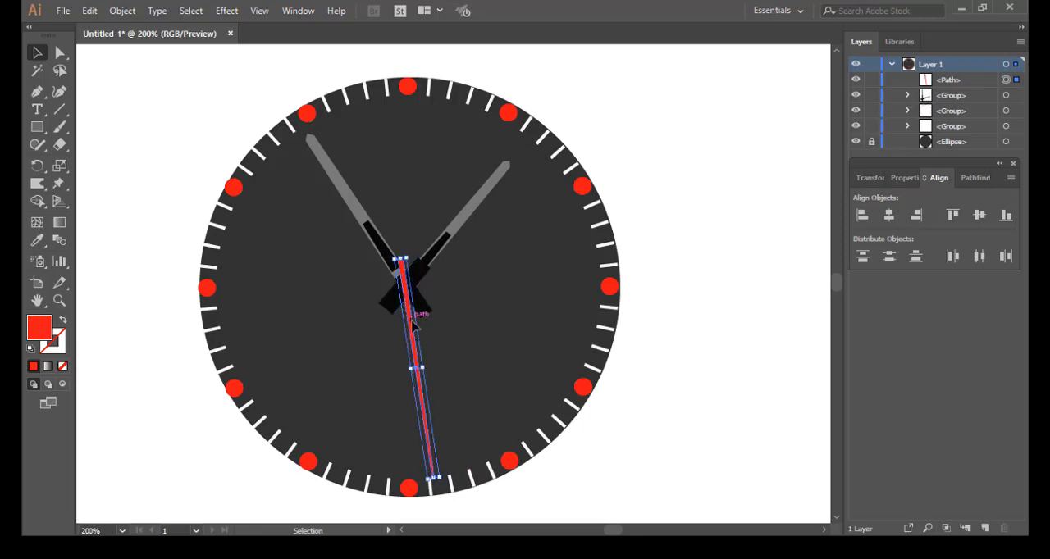
drag(412, 325, 415, 328)
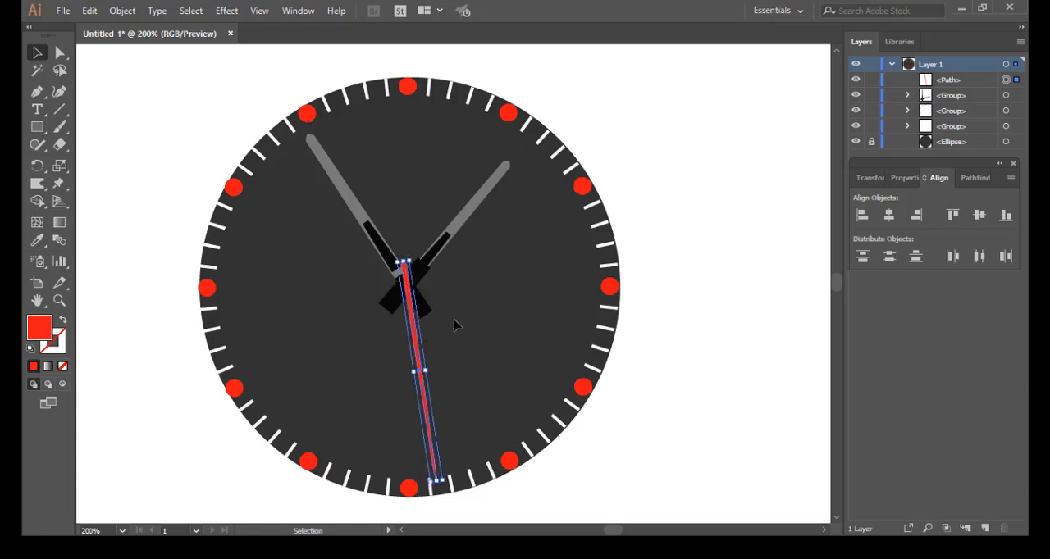
scroll(454, 326, up, 1)
scroll(454, 326, up, 1)
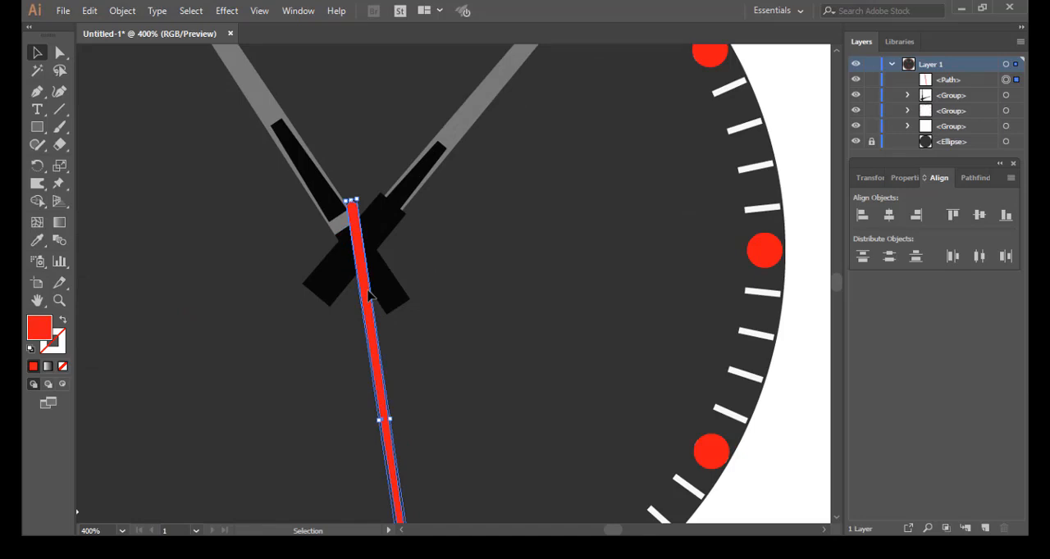
drag(369, 294, 371, 292)
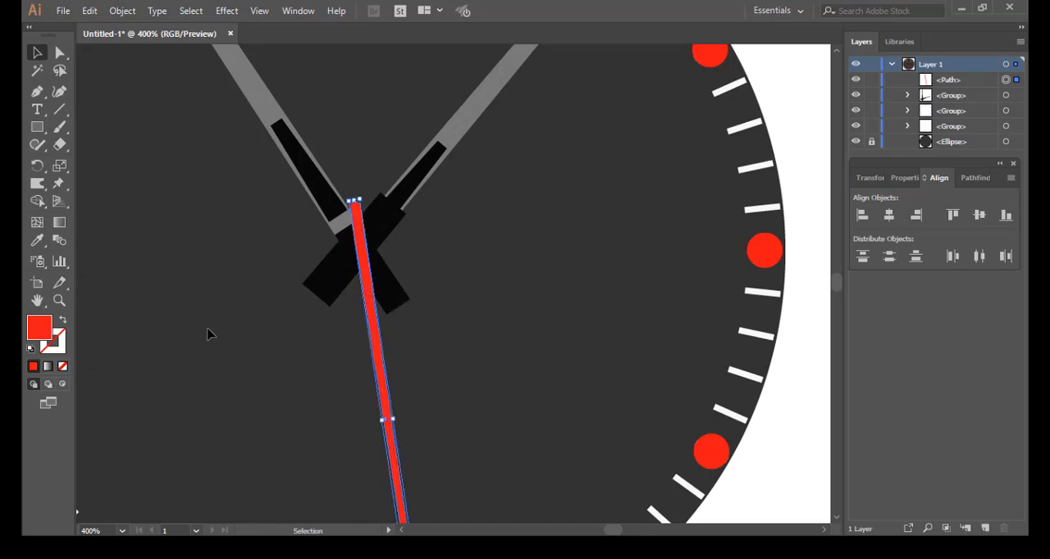
Step: Draw a small circle, about the size of an hour circle, with the Ellipse tool over the point where the needles cross
click(37, 127)
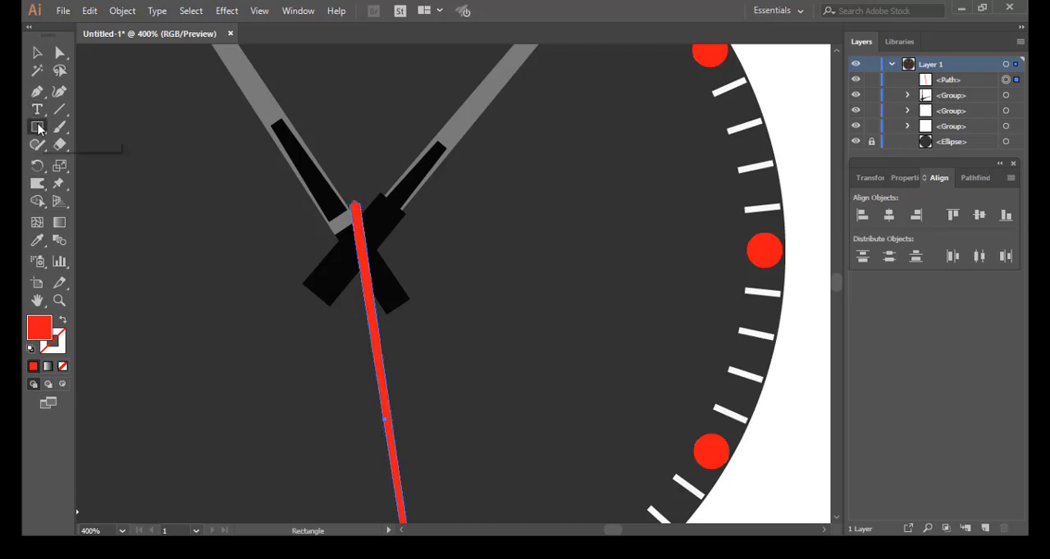
click(37, 130)
click(104, 162)
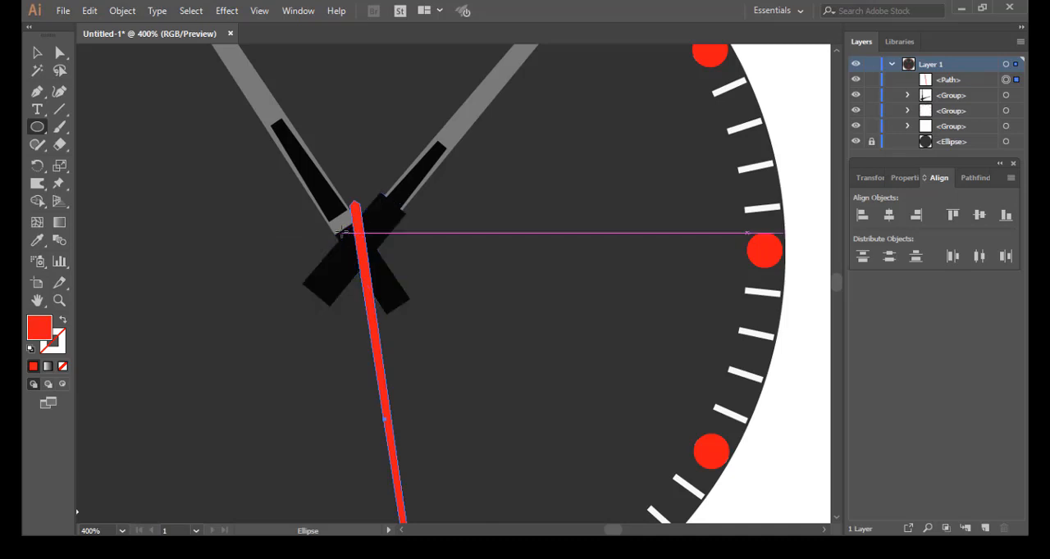
drag(343, 221, 378, 256)
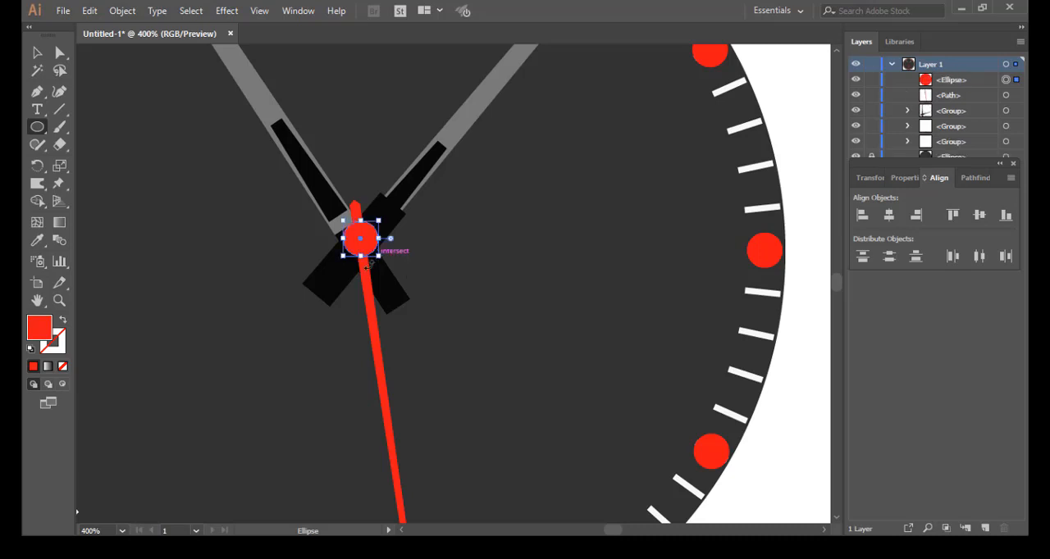
Step: Fill the centre circle with the near-black colour 0C0B0B and deselect it
double_click(37, 329)
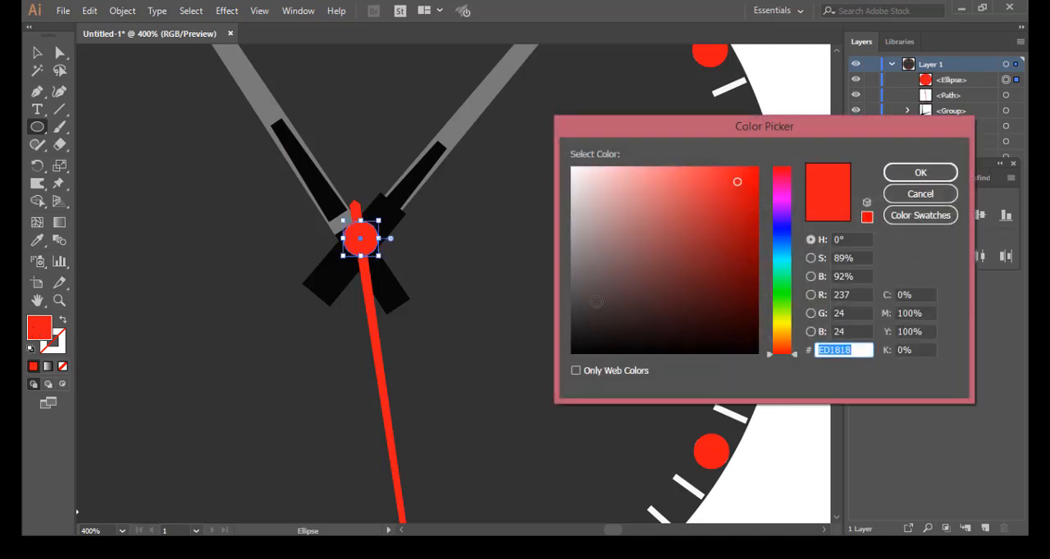
click(589, 345)
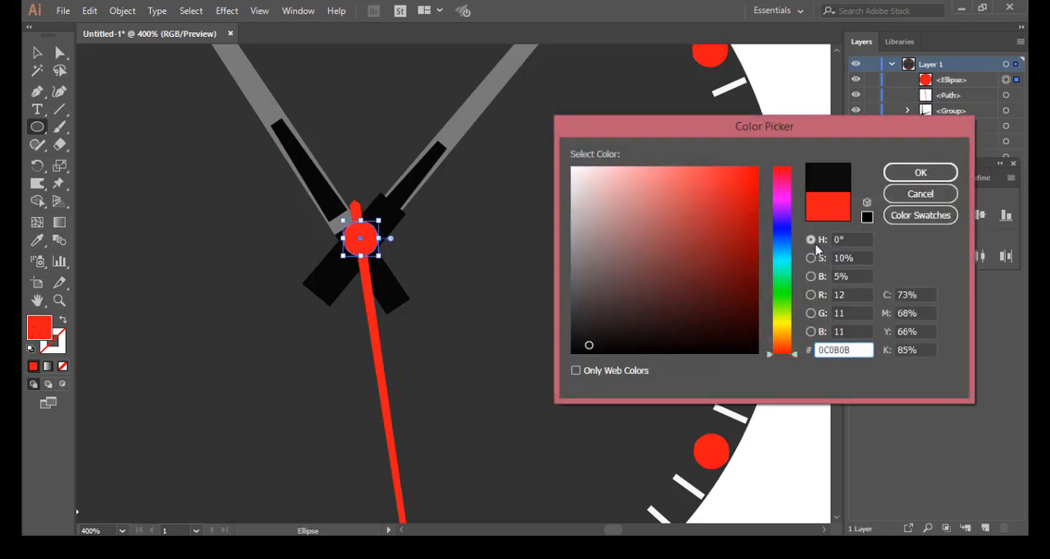
click(894, 172)
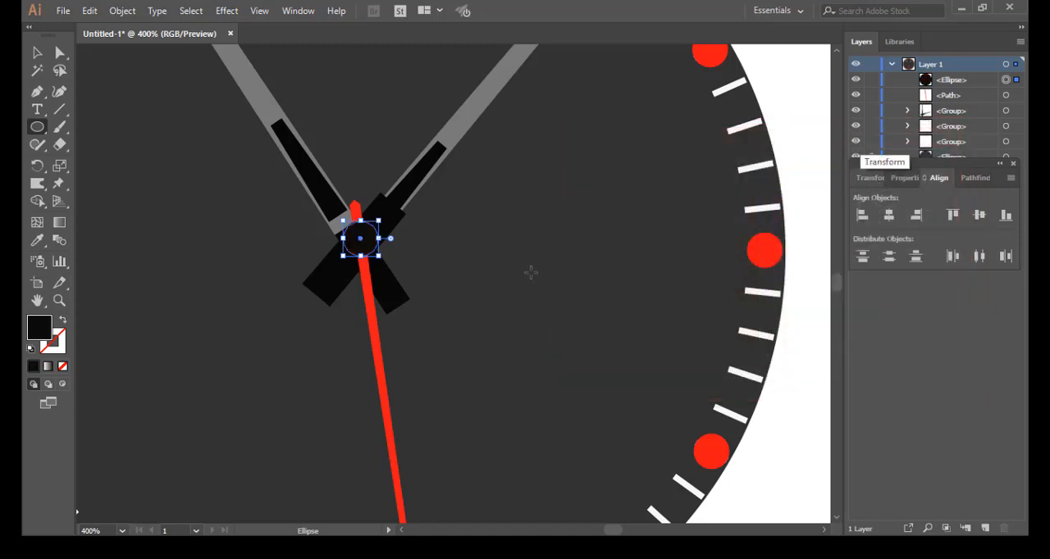
key(v)
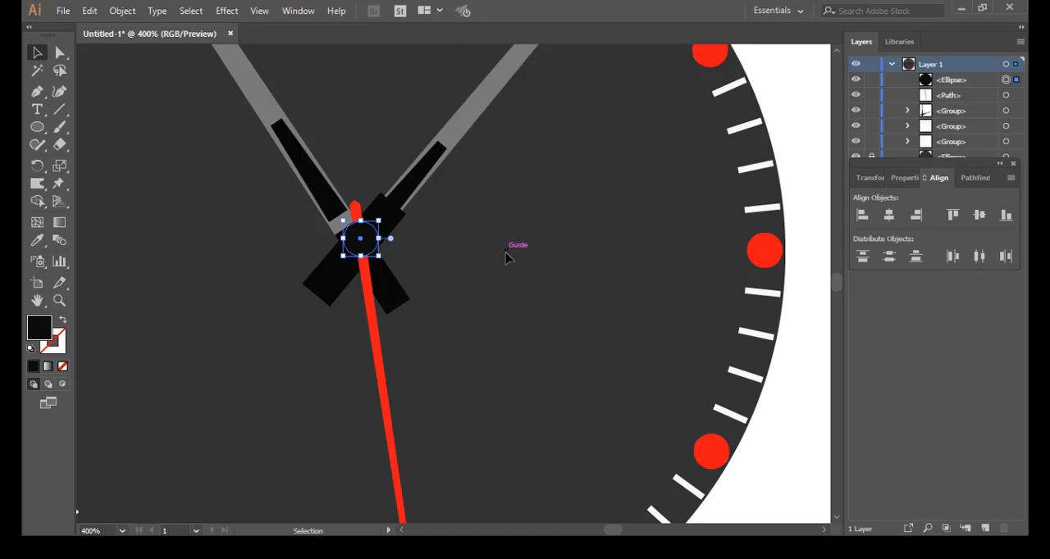
click(506, 258)
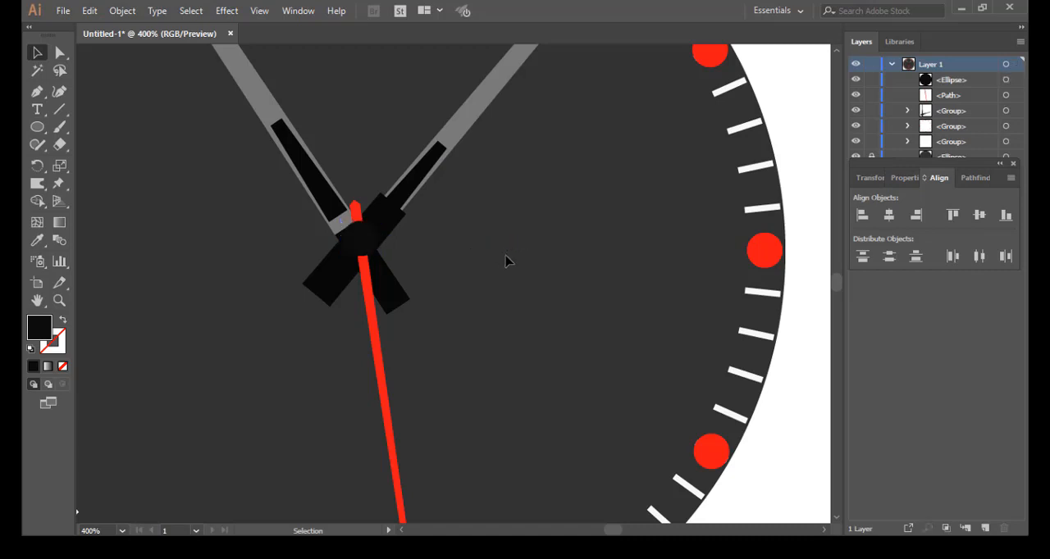
Step: Select all the needles together with the centre circle and open the Drop Shadow effect settings for them
scroll(506, 260, down, 5)
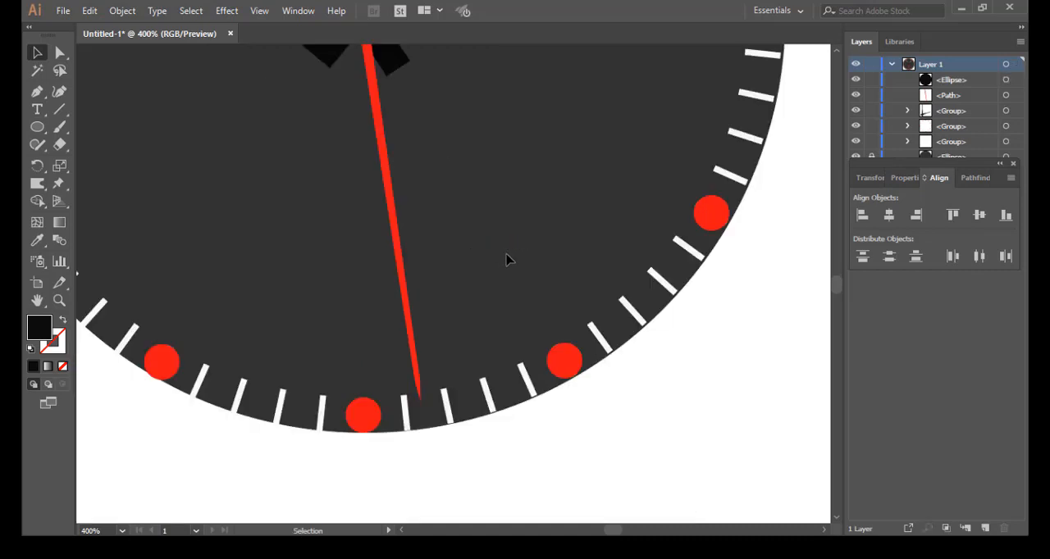
scroll(506, 259, down, 1)
scroll(506, 259, down, 1)
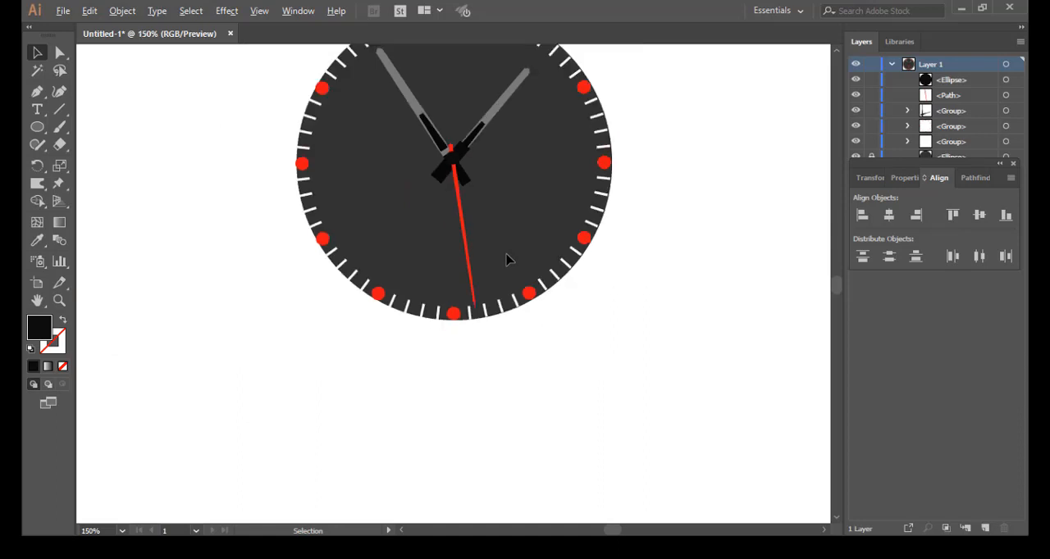
scroll(506, 260, down, 1)
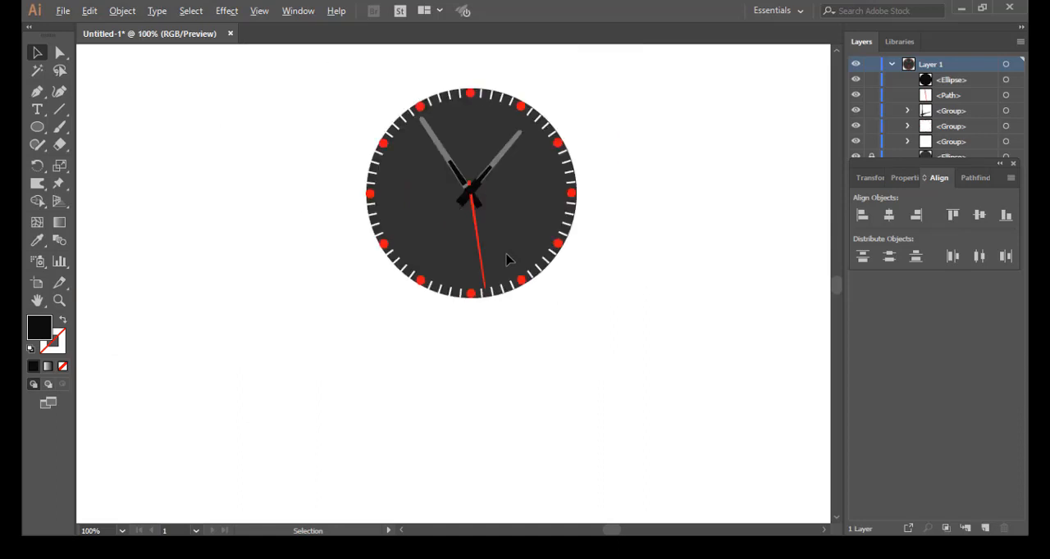
scroll(506, 259, up, 1)
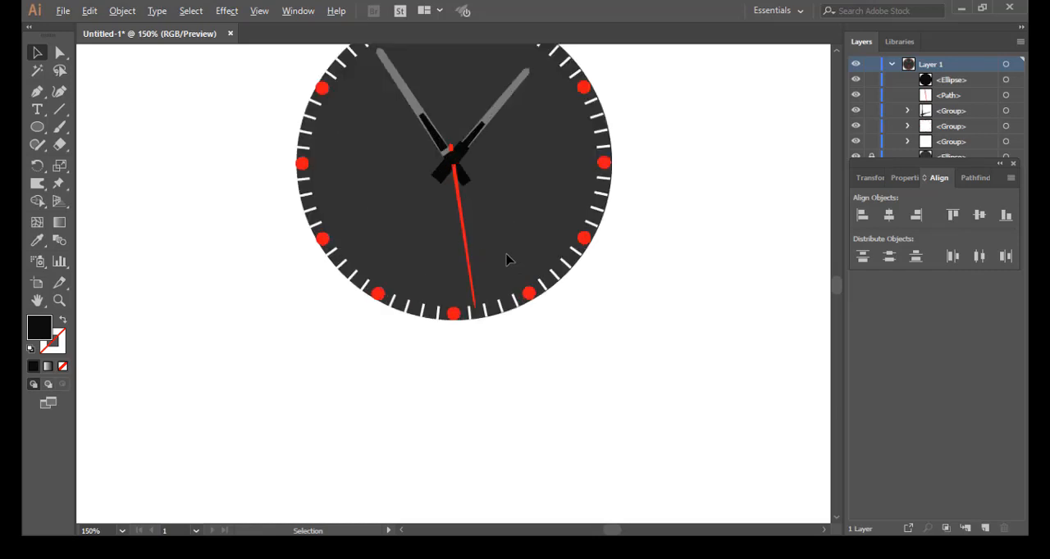
scroll(505, 259, up, 1)
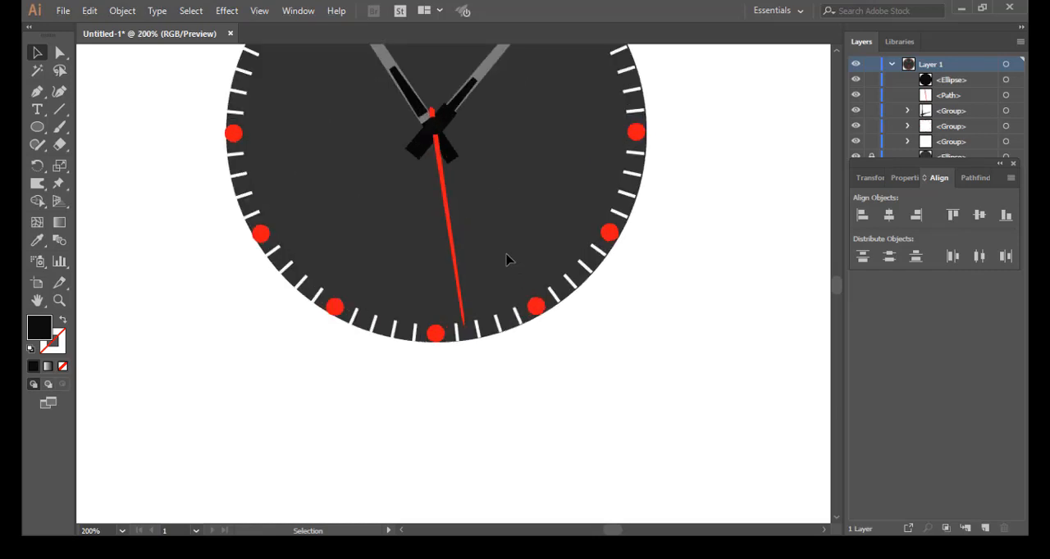
scroll(512, 279, up, 3)
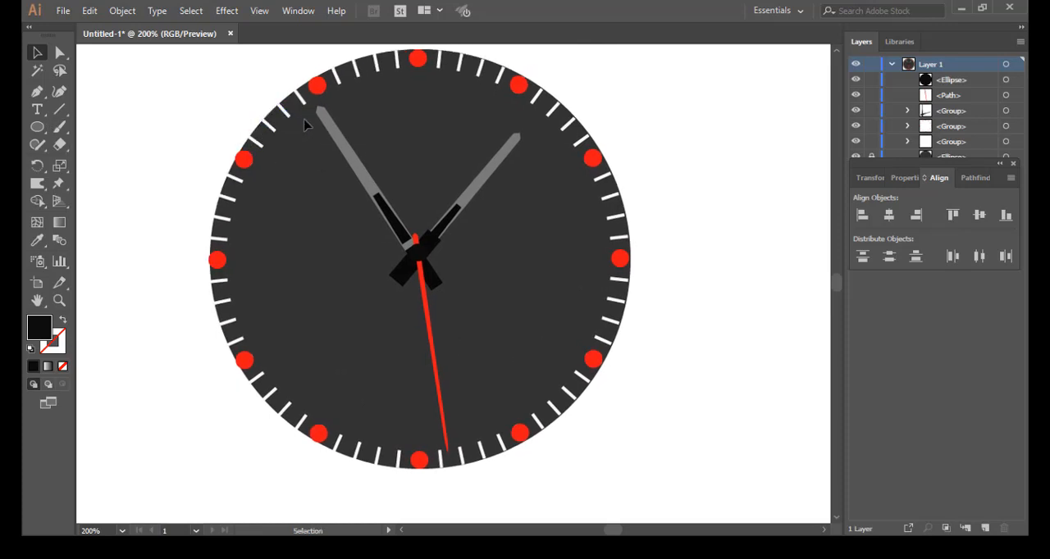
drag(300, 113, 515, 356)
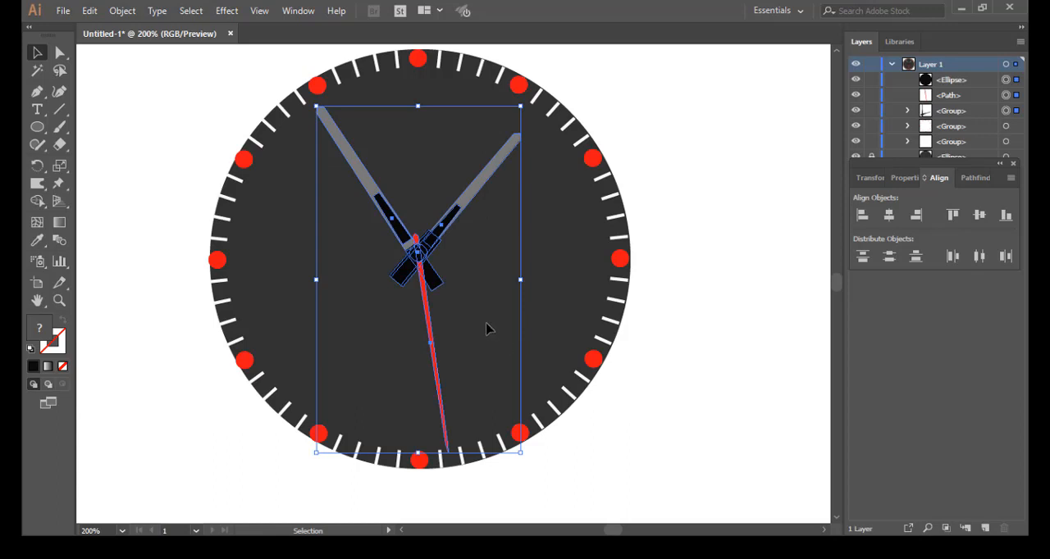
click(226, 12)
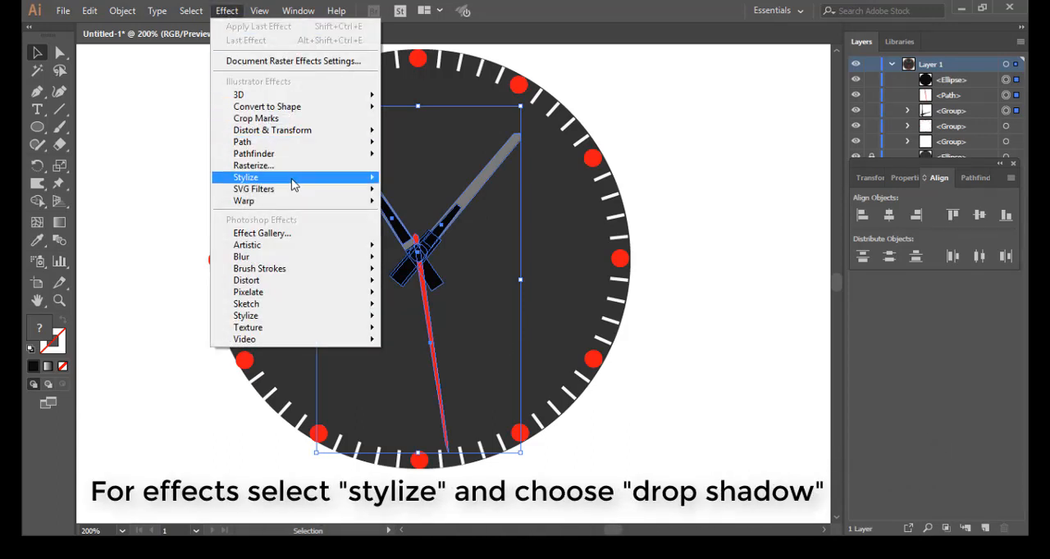
mouse_move(312, 185)
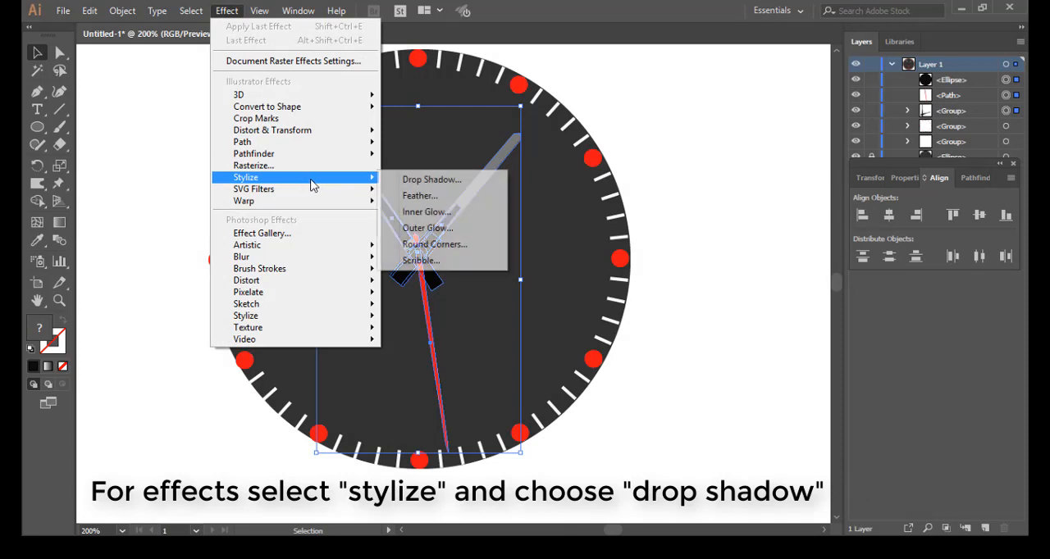
click(447, 181)
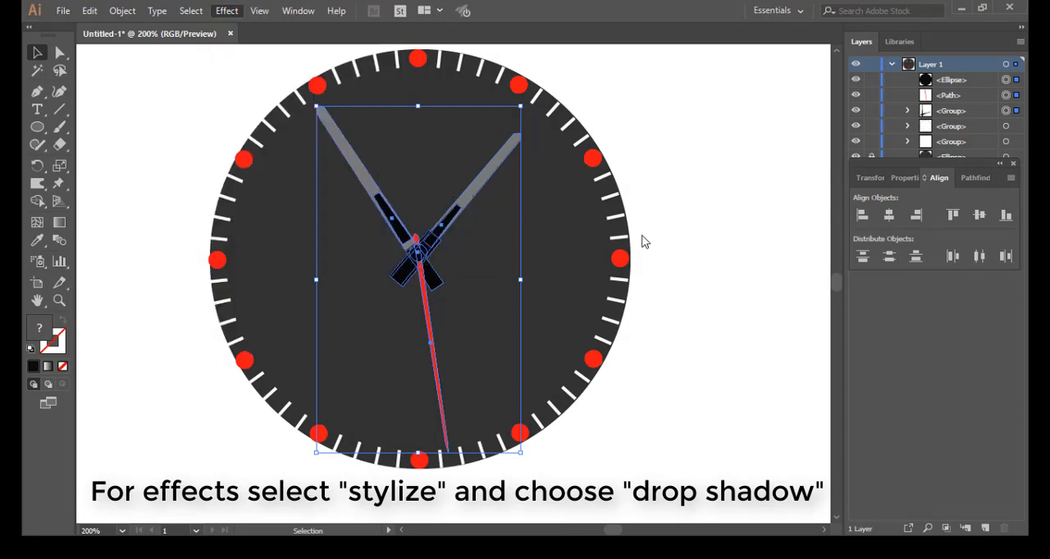
drag(497, 176, 669, 167)
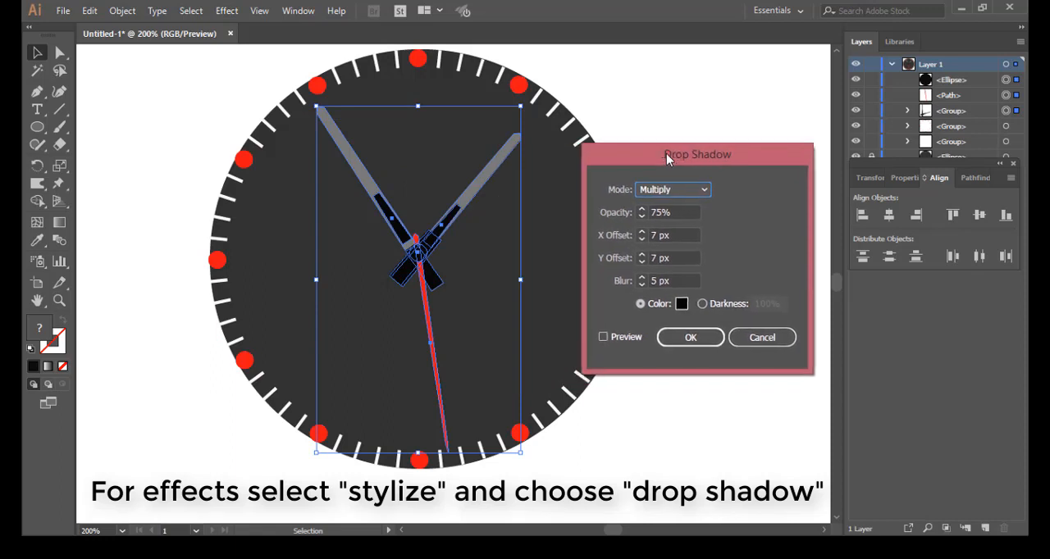
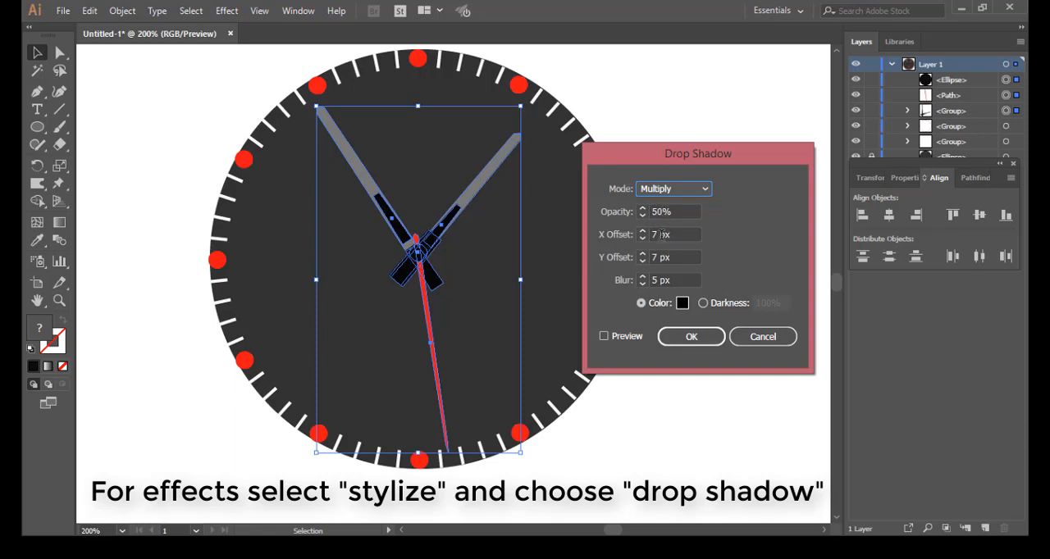
Step: Apply the drop shadow to the needles and centre circle with X offset 0 px, Y offset 4 px and blur 3 px, then deselect
drag(661, 235, 652, 234)
text(0)
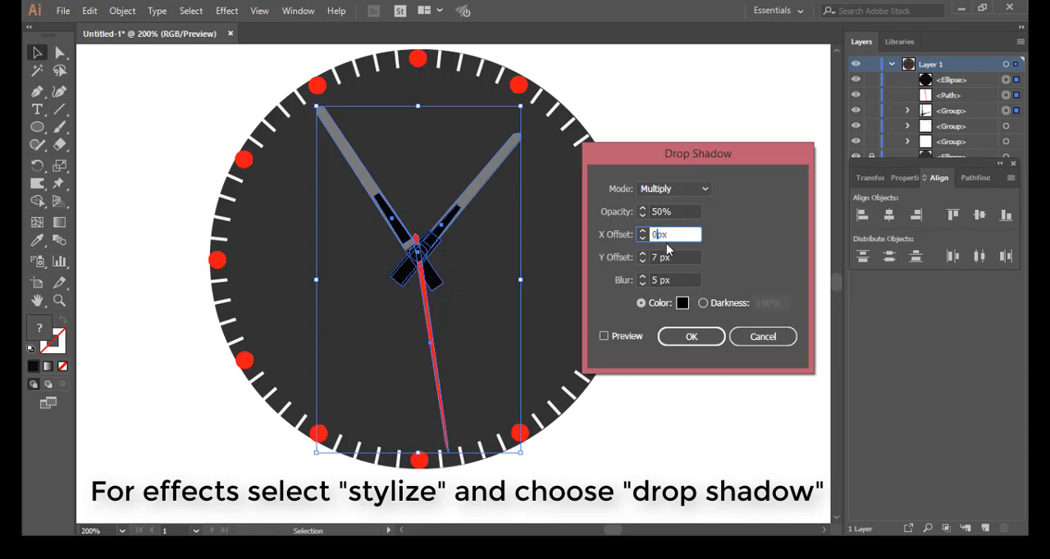
drag(661, 258, 655, 258)
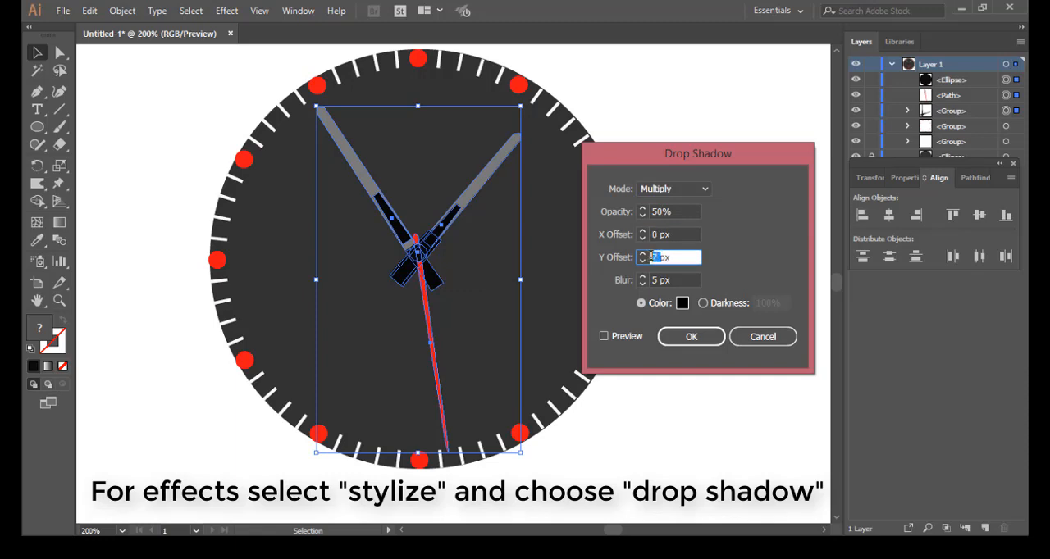
text(4)
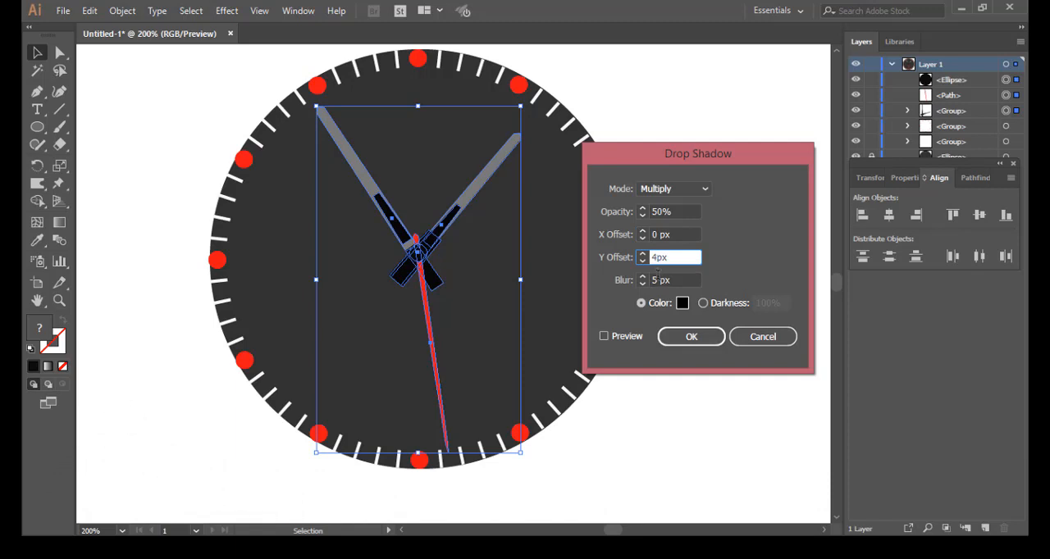
drag(661, 279, 654, 280)
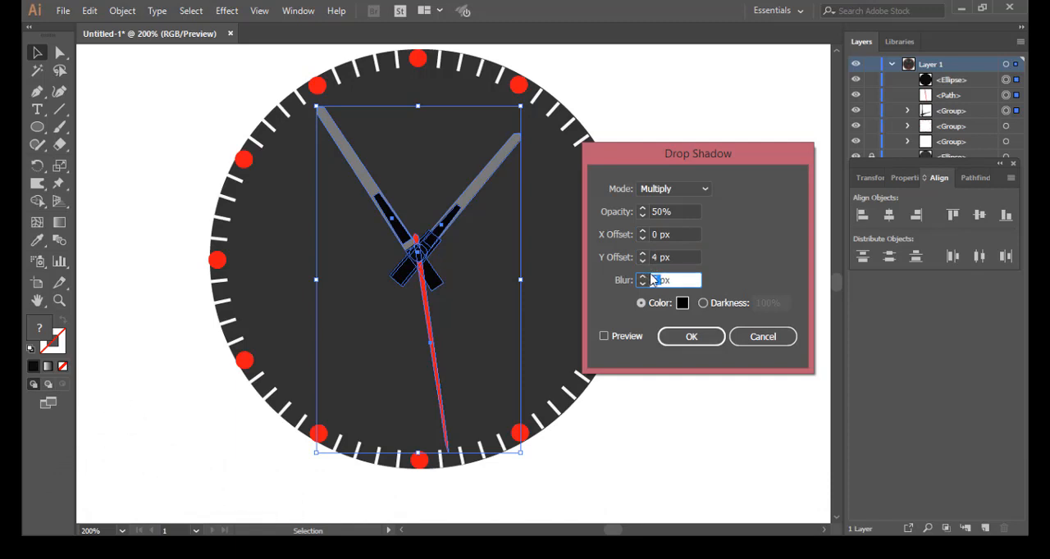
text(3)
click(605, 337)
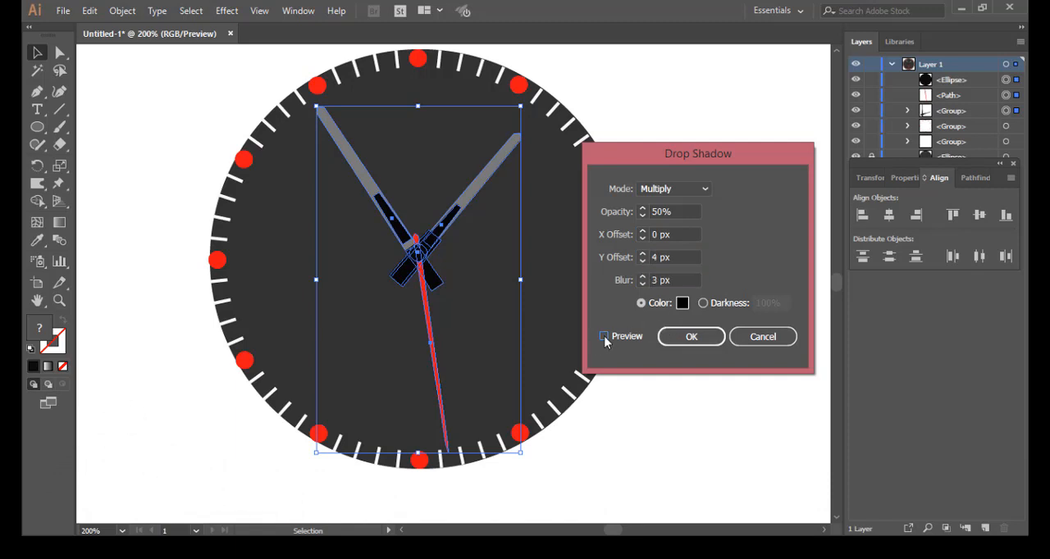
click(689, 340)
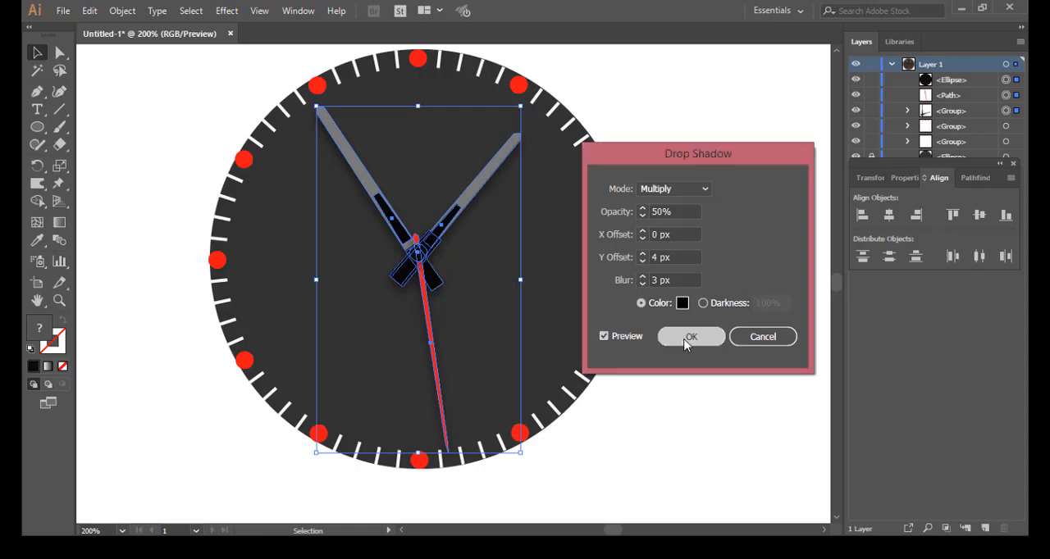
click(697, 317)
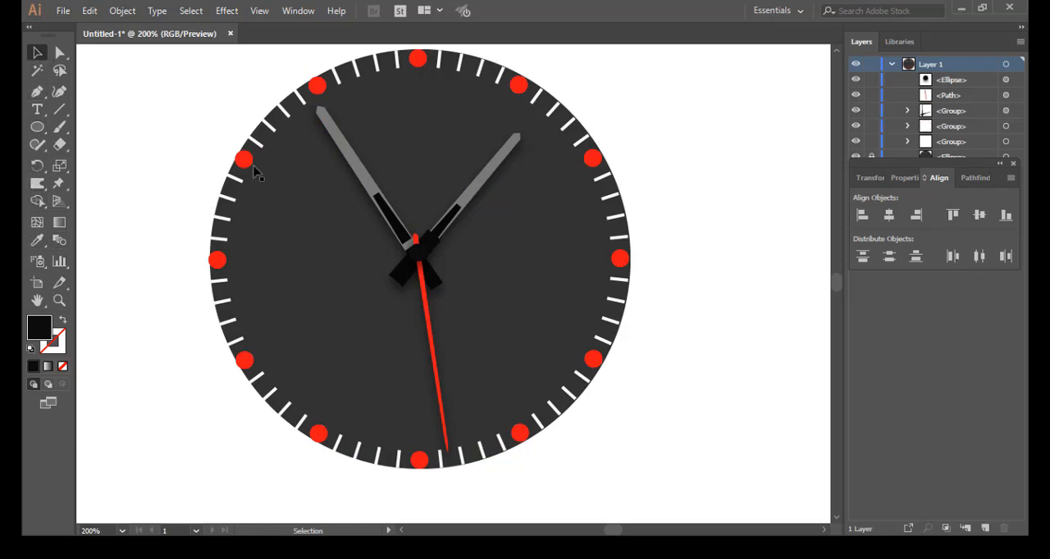
Step: Cut the black insets out of both grey needles with the Shape Builder tool and deselect everything
drag(309, 148, 524, 368)
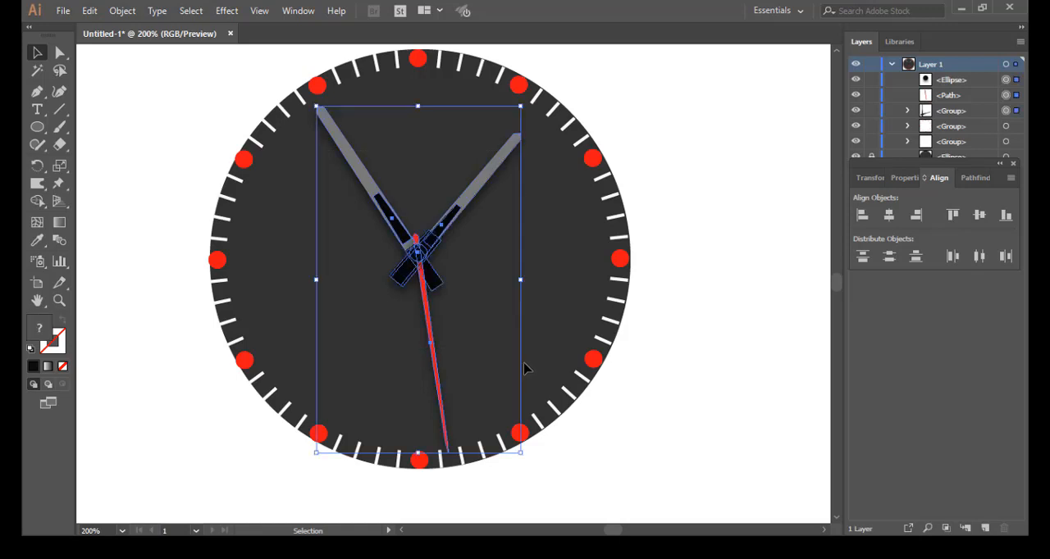
click(37, 201)
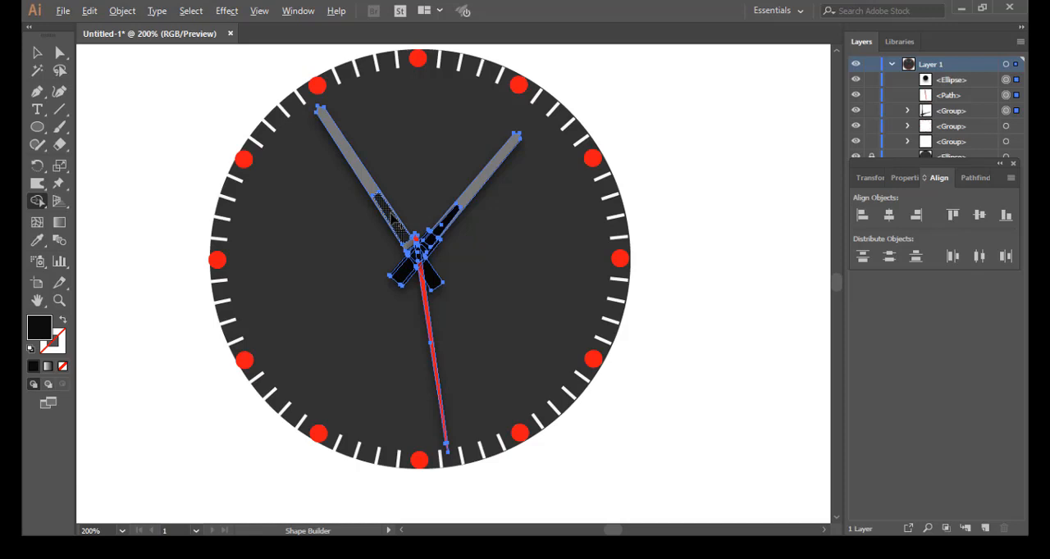
alt+click(387, 211)
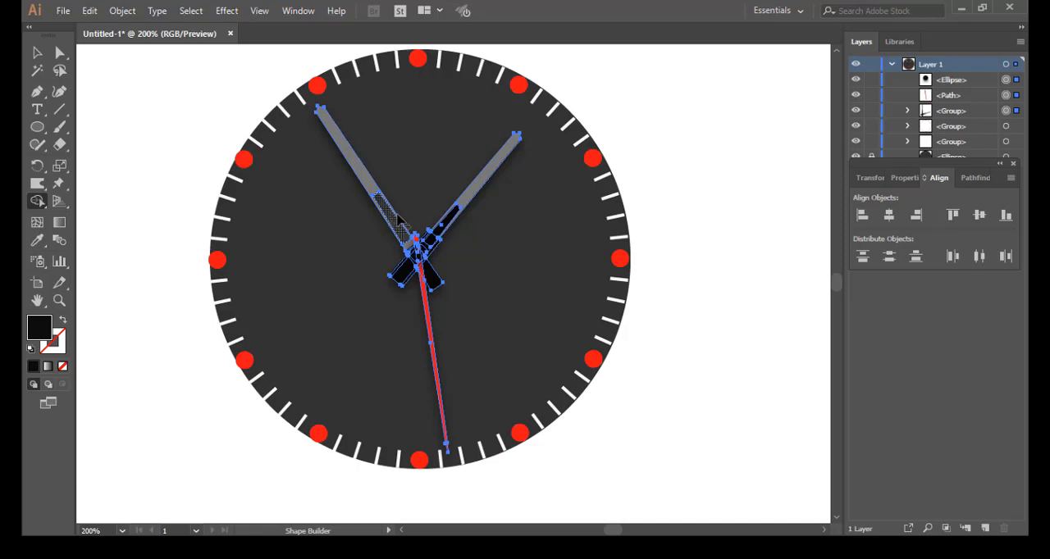
alt+click(451, 220)
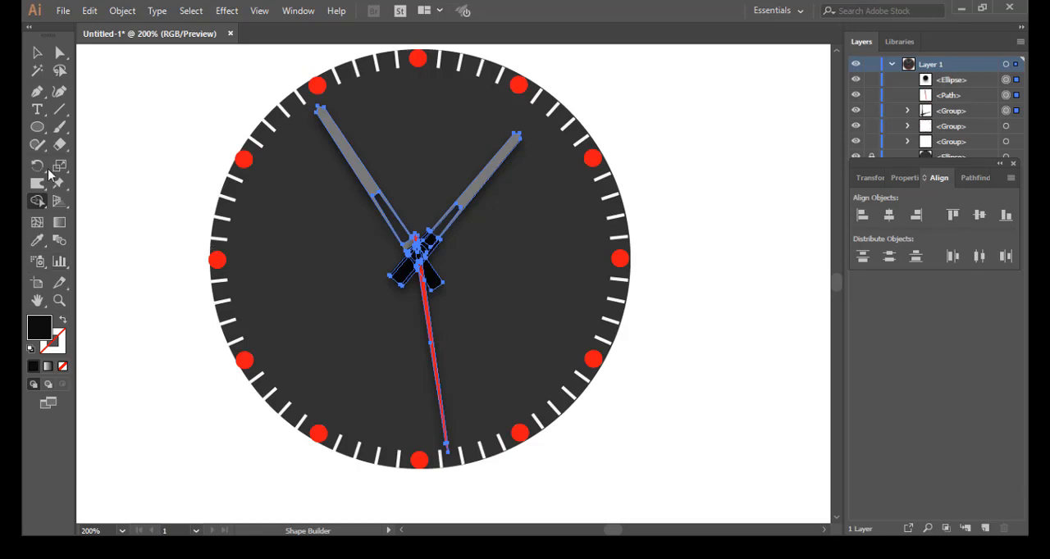
click(36, 53)
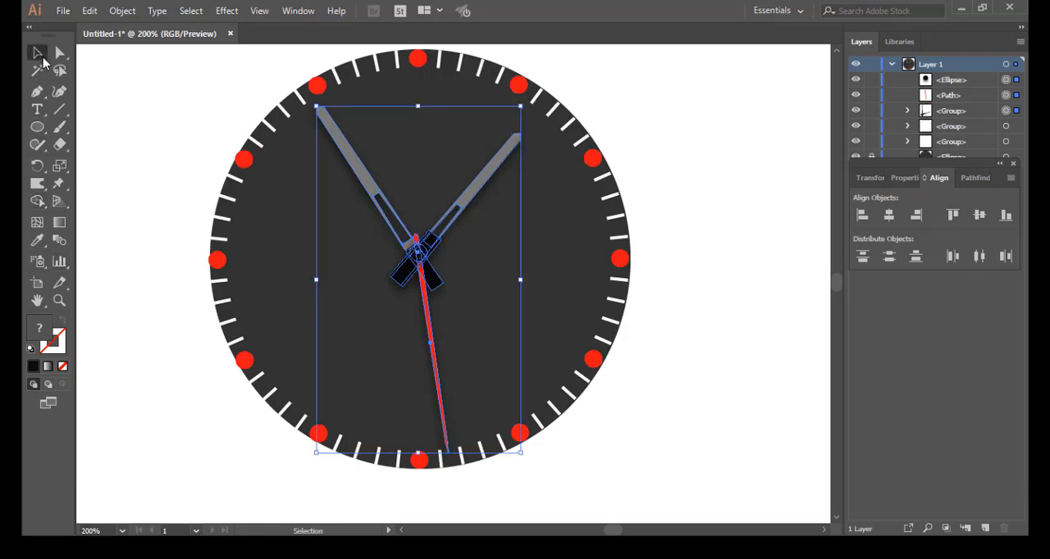
click(681, 227)
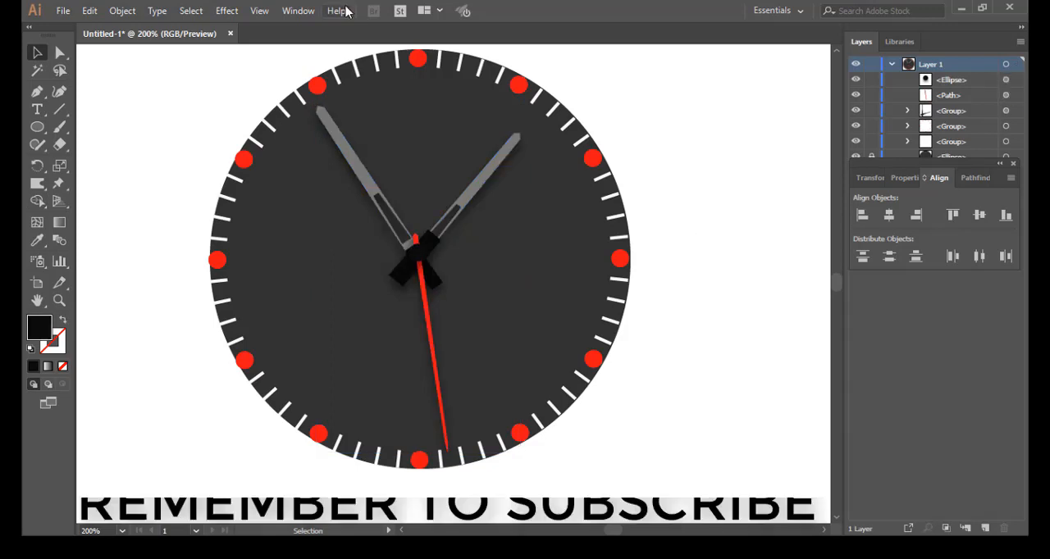
Step: Select all the unlocked watch face parts and group them together
key(ctrl+minus)
key(ctrl+minus)
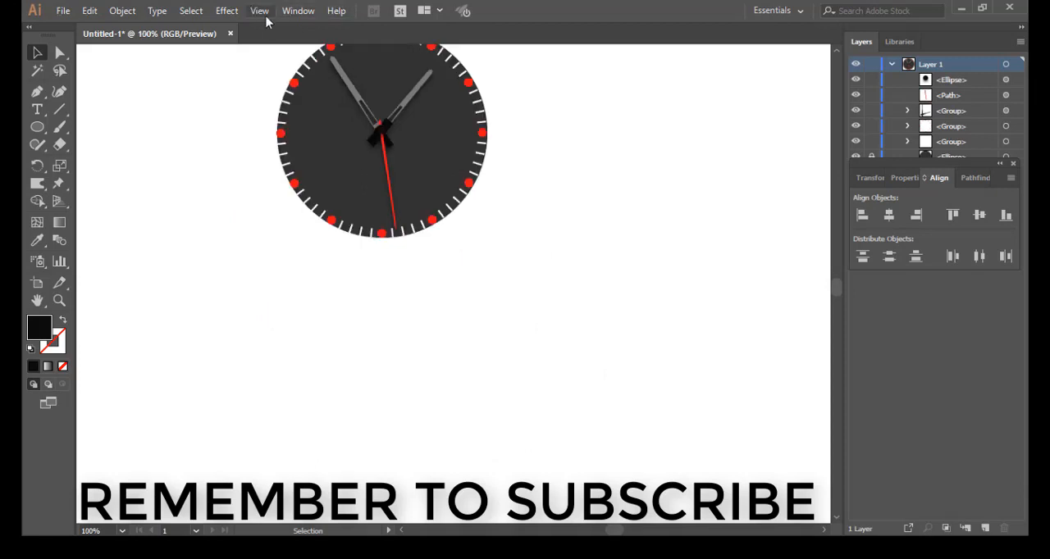
drag(239, 150, 342, 249)
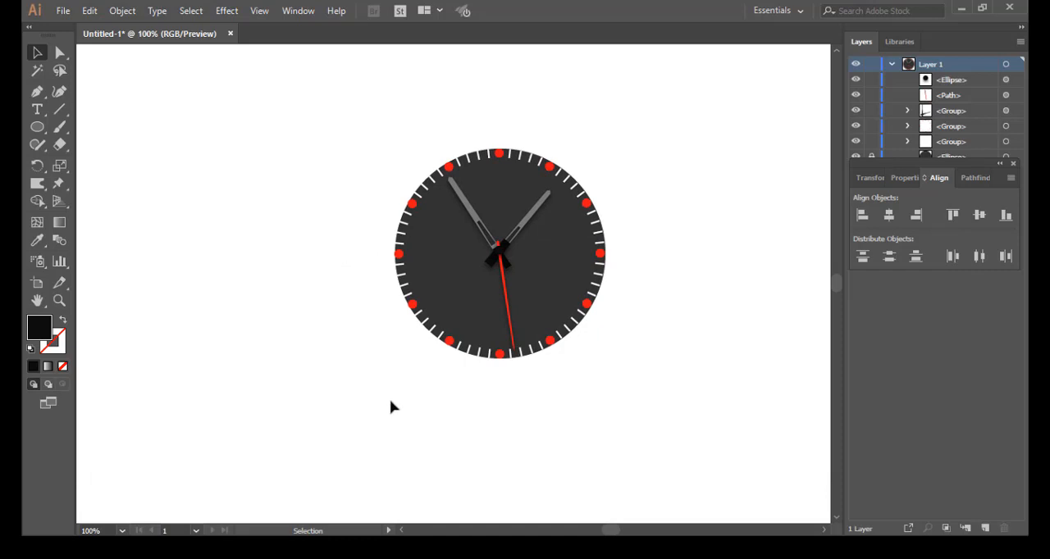
key(ctrl+minus)
drag(385, 133, 621, 340)
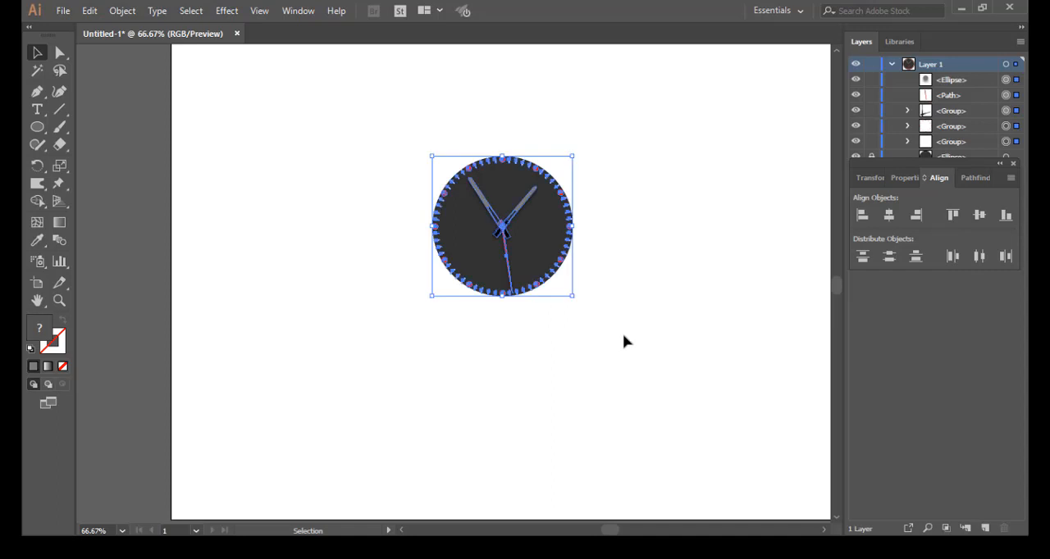
key(a)
key(ctrl+g)
key(v)
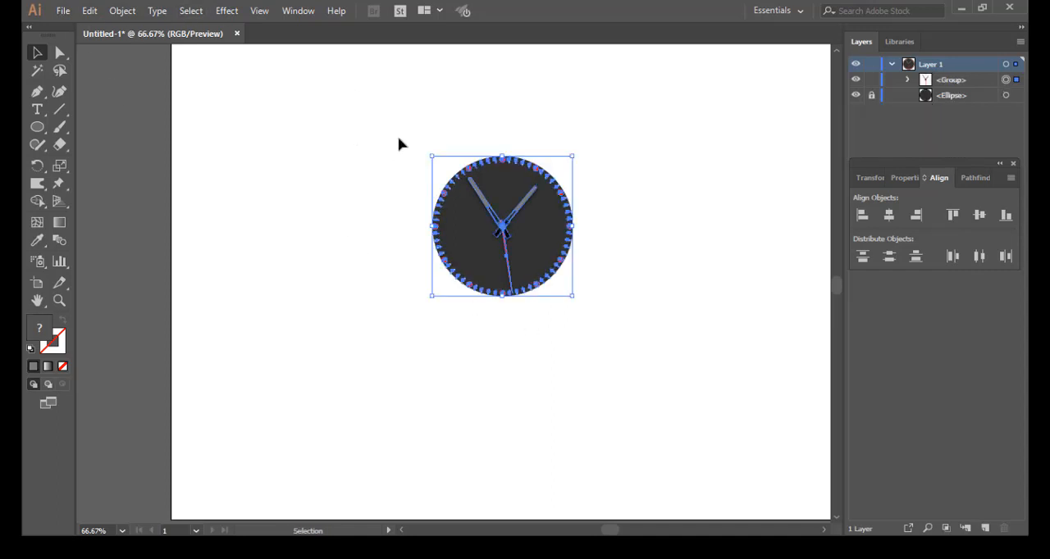
Step: Ungroup the watch face parts and group them again
drag(397, 134, 609, 346)
click(93, 13)
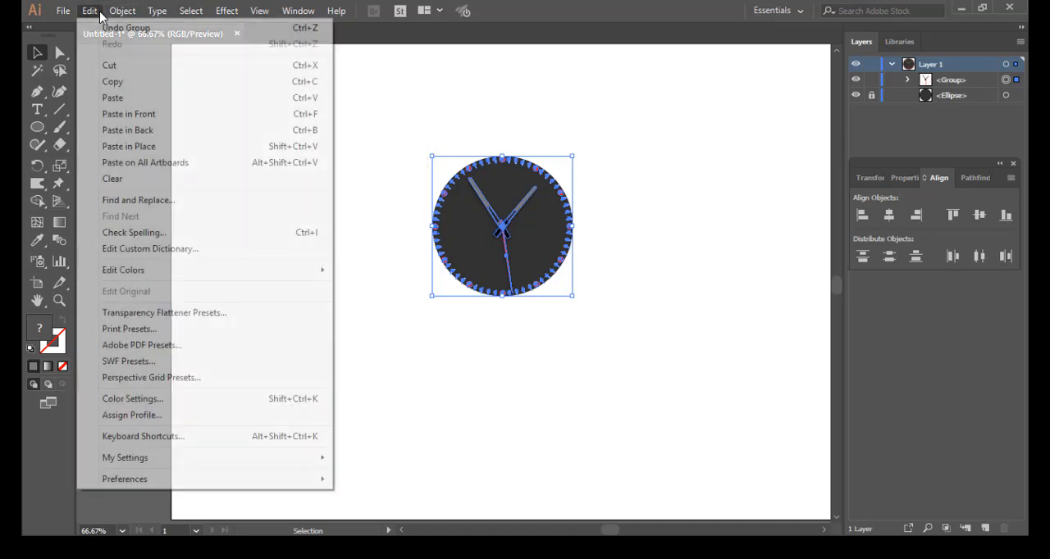
click(100, 14)
click(113, 13)
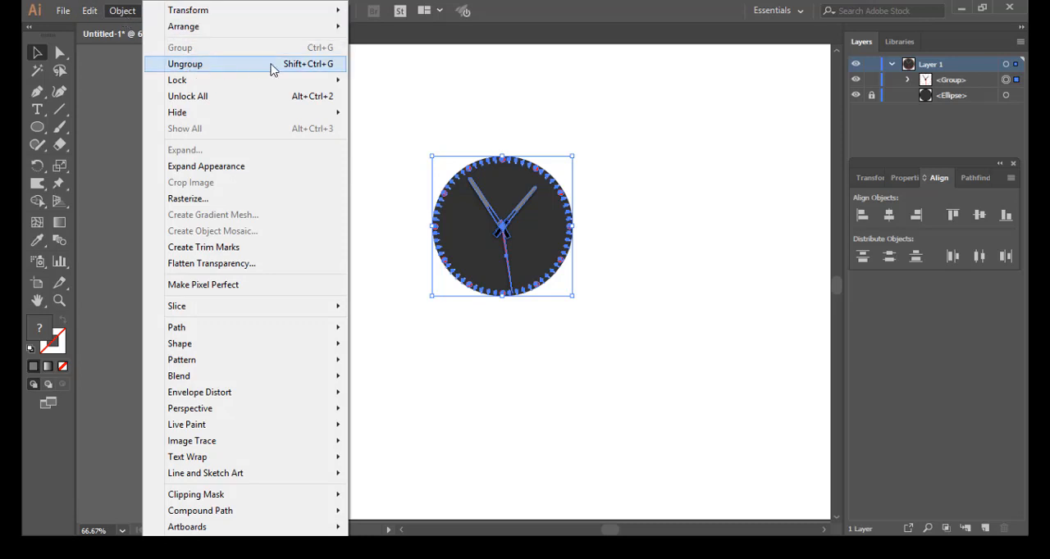
click(319, 72)
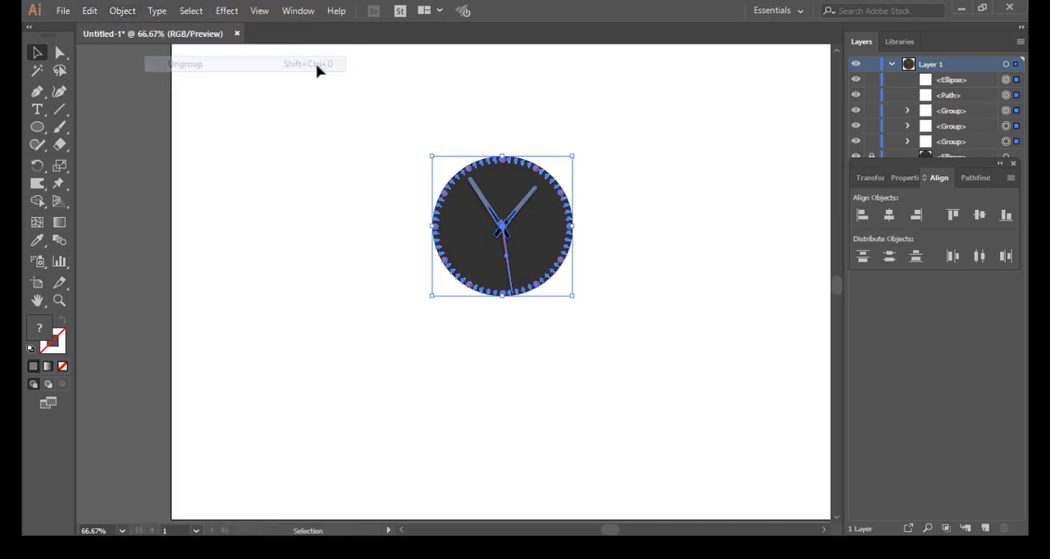
click(122, 13)
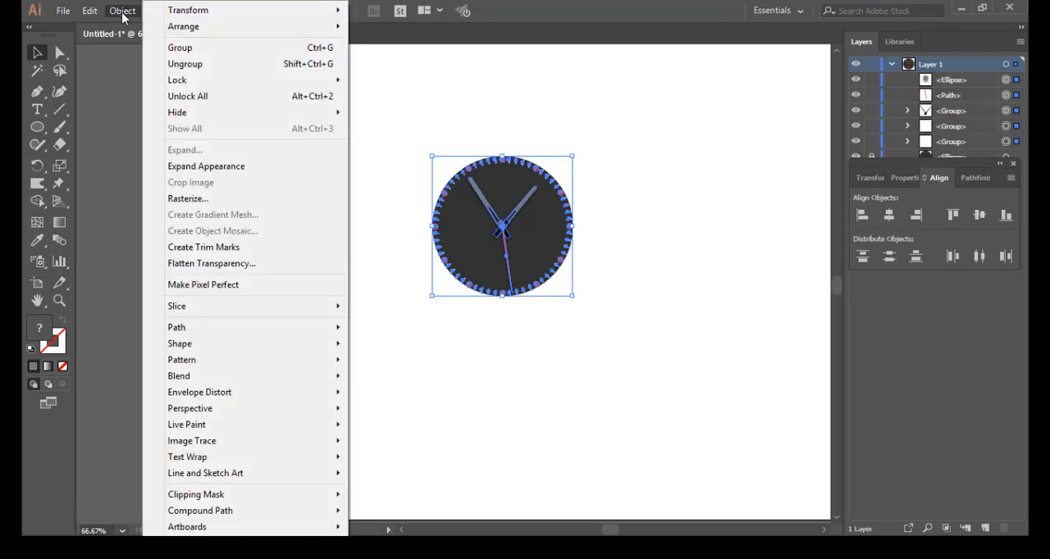
click(192, 49)
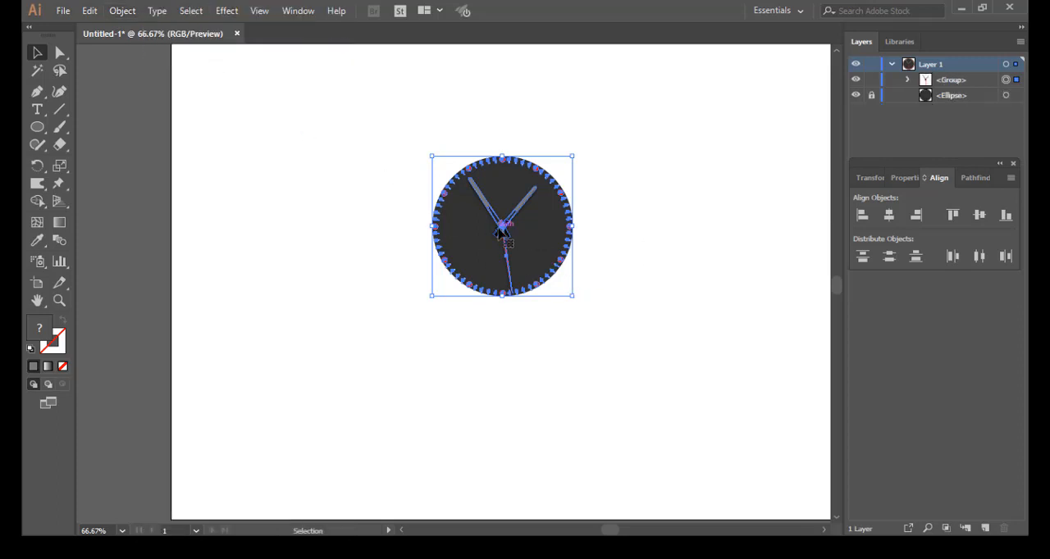
Step: Recolour the small centre circle grey and unlock the dark base circle
mouse_move(495, 234)
mouse_down()
mouse_move(513, 230)
mouse_move(502, 229)
mouse_up()
click(606, 219)
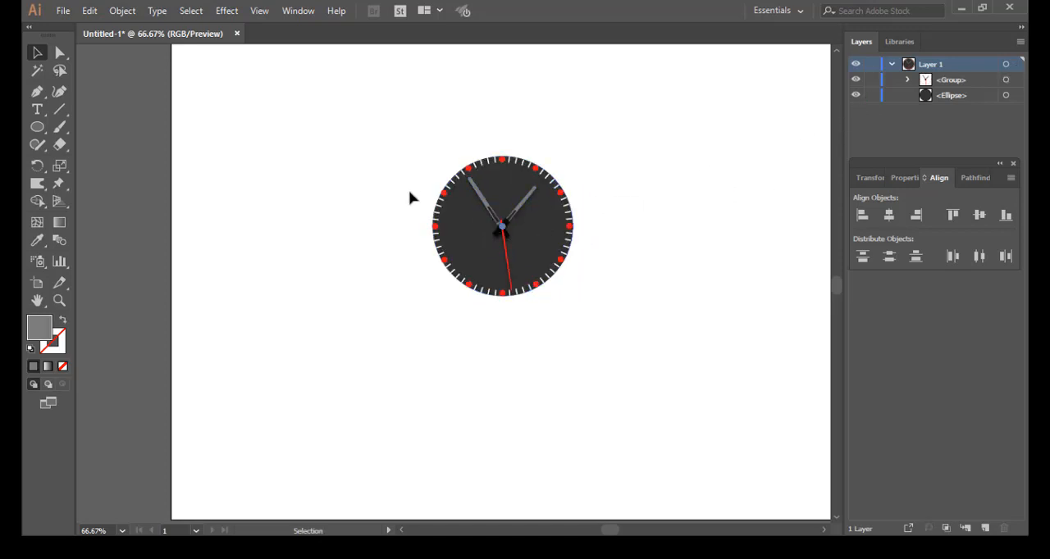
Step: Select the whole watch face including its base circle and move it up and to the right on the artboard
drag(404, 134, 627, 345)
drag(476, 255, 691, 201)
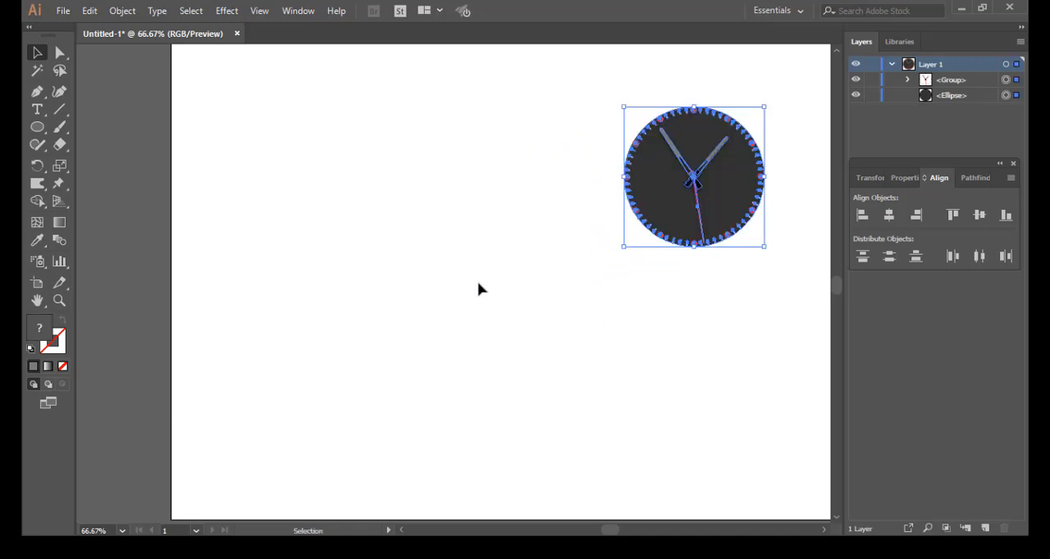
Step: Draw a grey circle somewhat larger than the watch face in the empty area to its left and deselect it
click(36, 130)
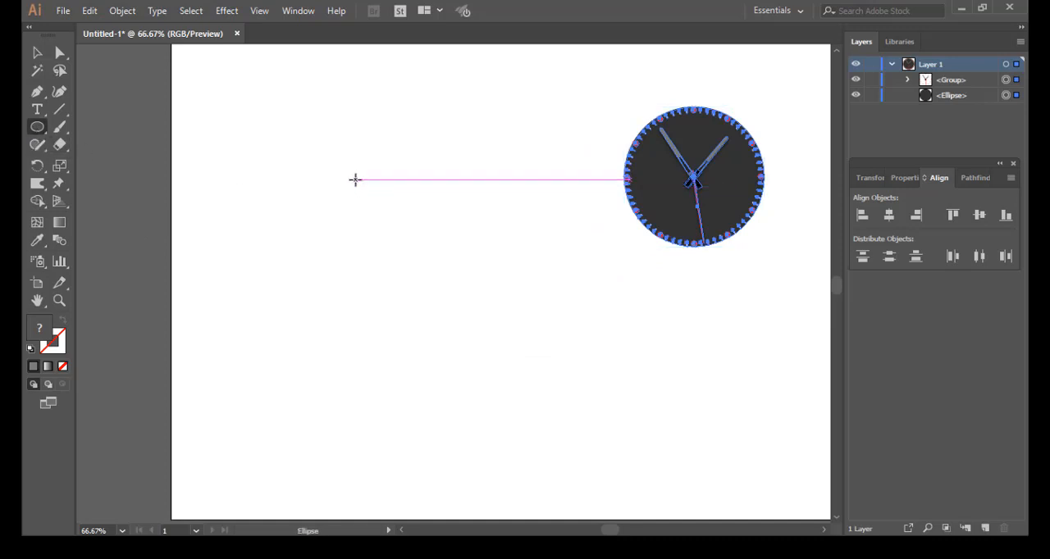
drag(356, 180, 526, 347)
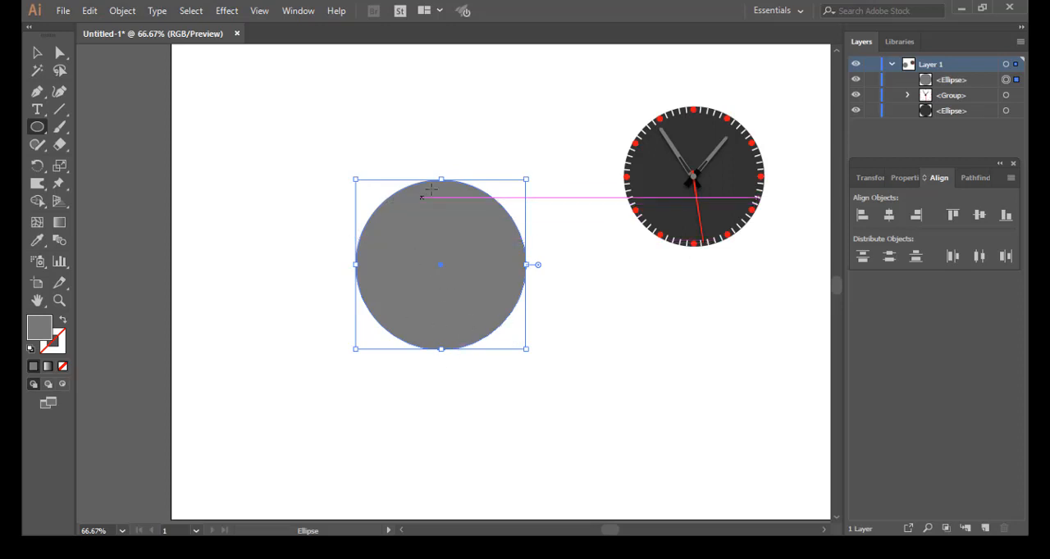
key(ctrl+shift+a)
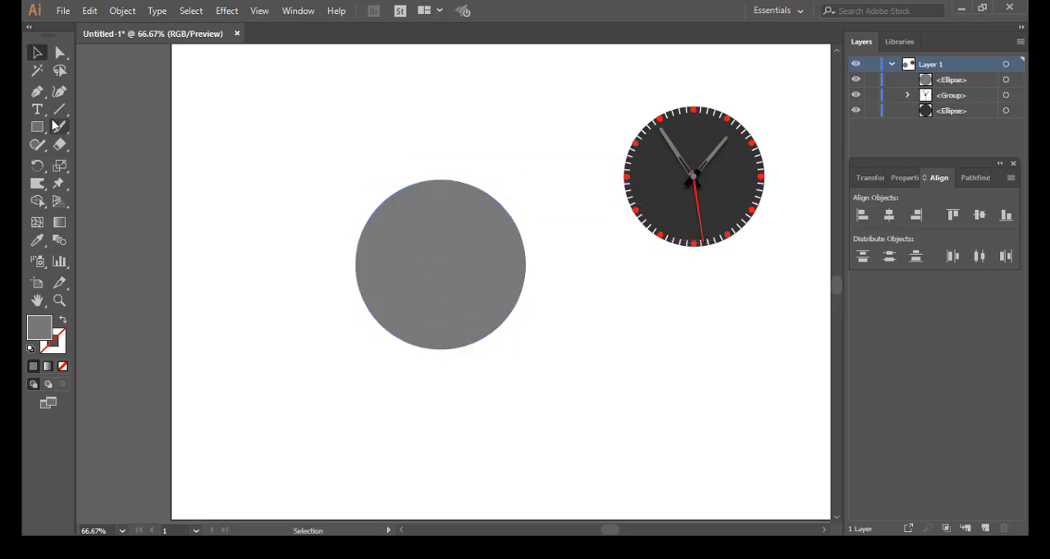
Step: Draw a grey rectangle overlapping the top of the large grey circle and raise its upper edge slightly
key(m)
drag(392, 158, 488, 193)
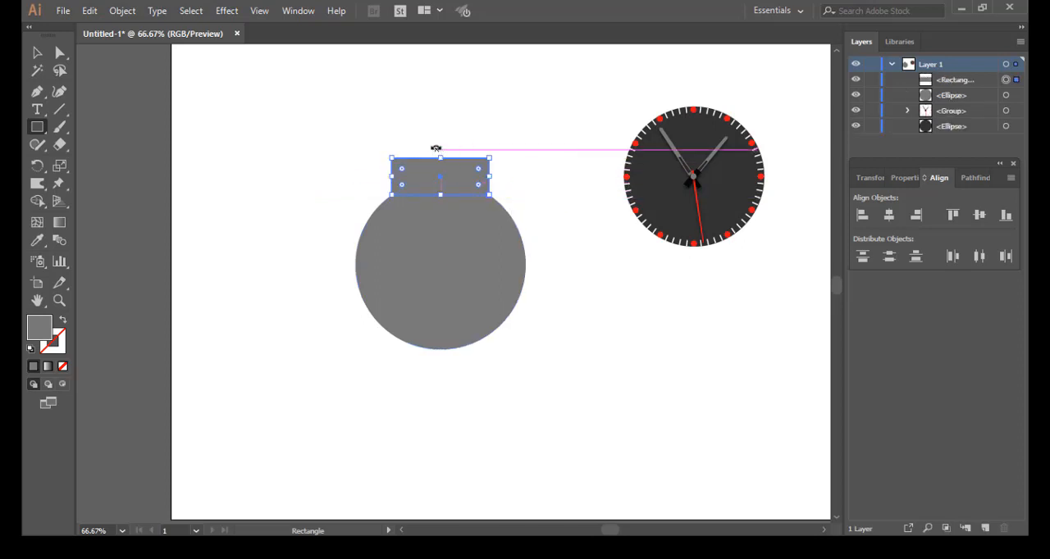
drag(451, 158, 458, 151)
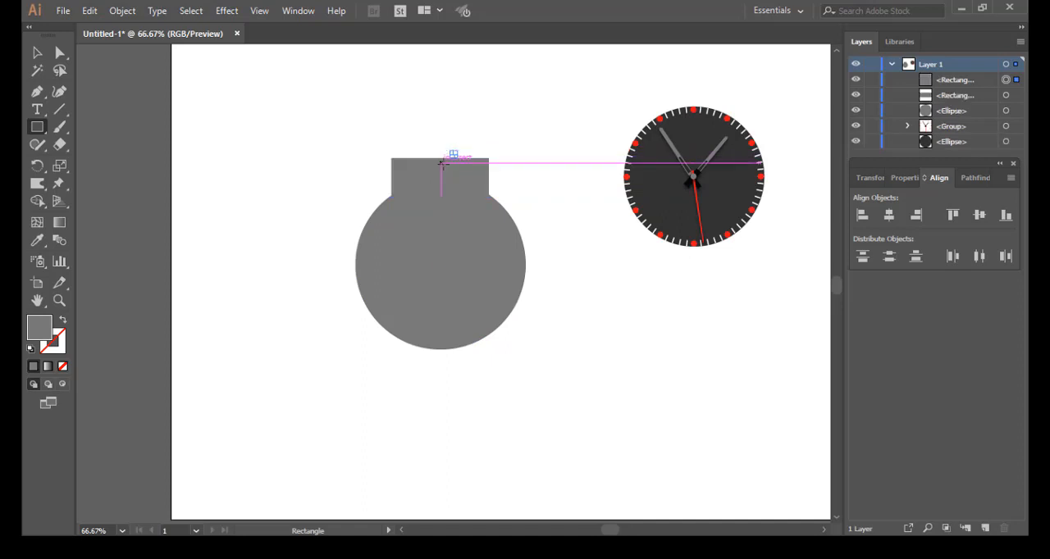
click(37, 56)
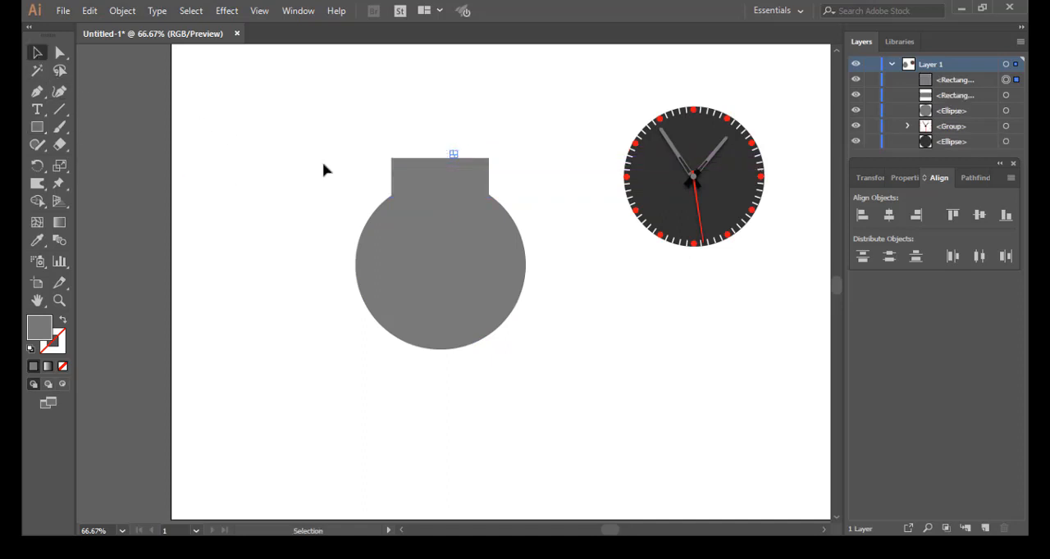
click(436, 175)
drag(441, 158, 441, 153)
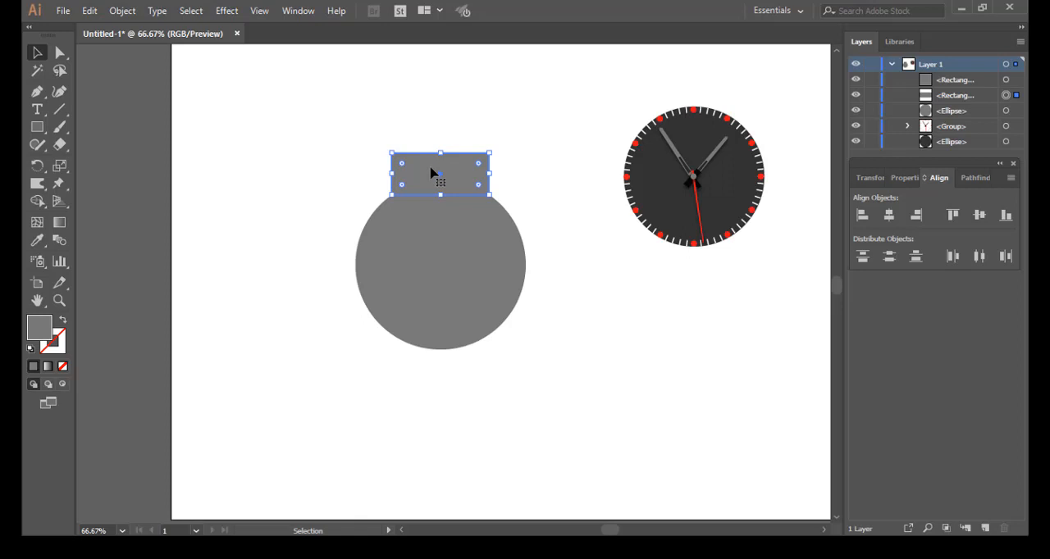
Step: Duplicate the rectangle to the bottom of the large grey circle and adjust the copy's position so it overlaps the circle's lower edge
drag(431, 172, 435, 345)
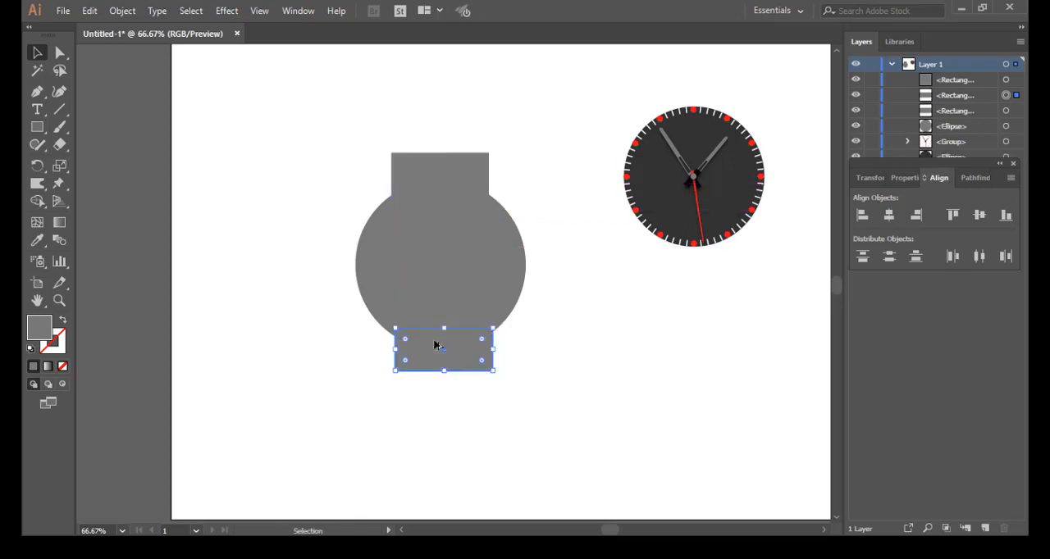
click(484, 396)
drag(437, 366, 441, 371)
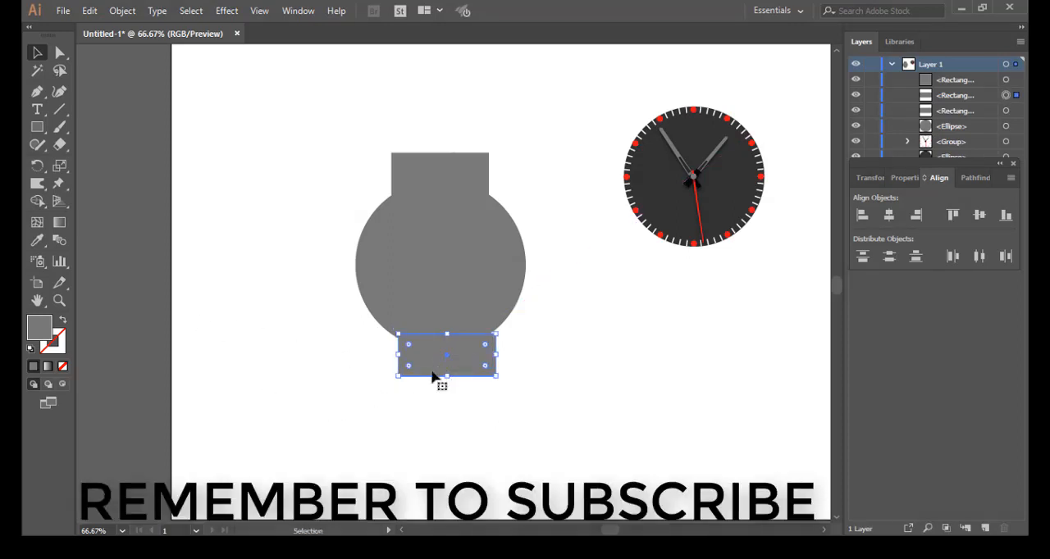
click(551, 367)
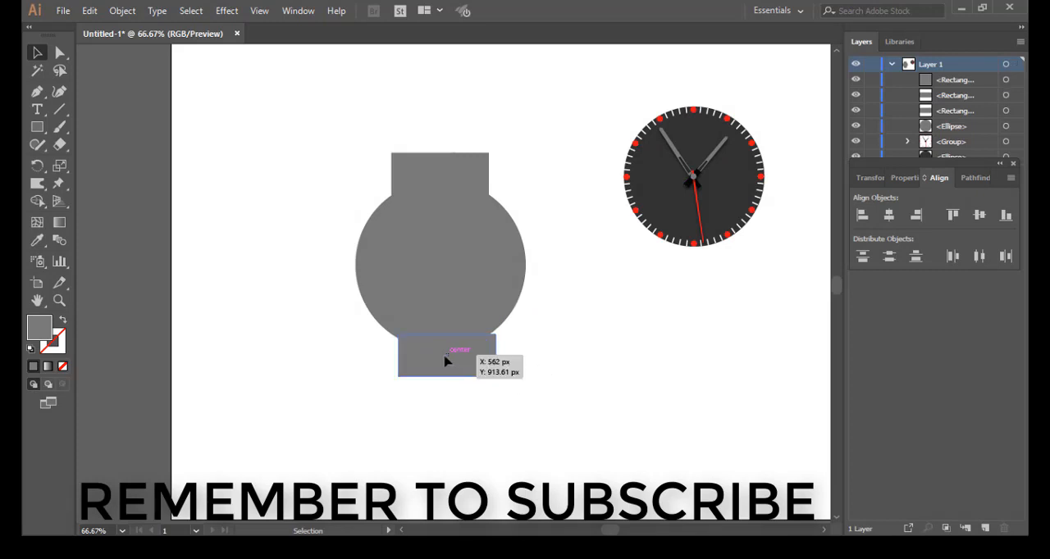
drag(446, 362, 444, 356)
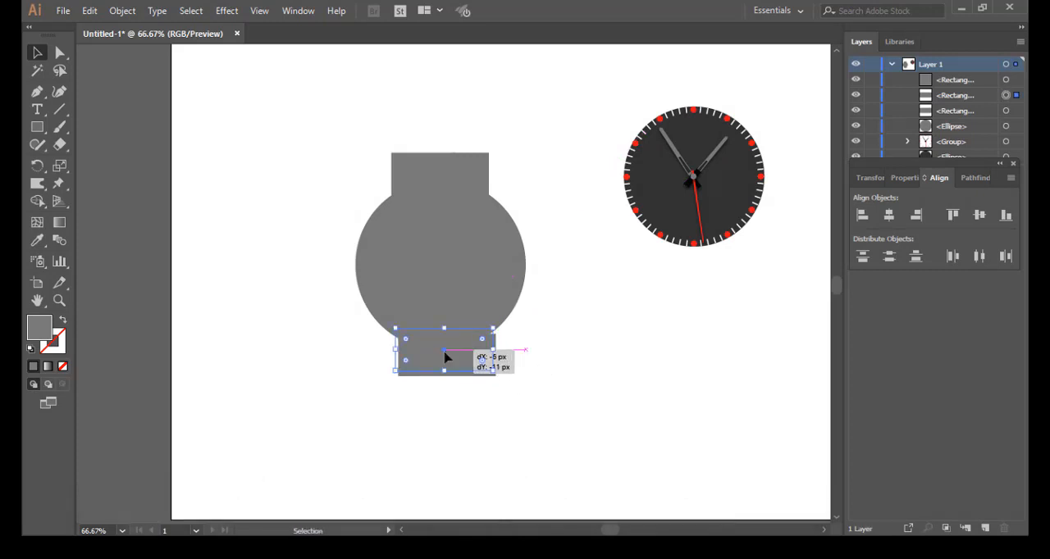
Step: Merge the large grey circle and its two overlapping rectangles into one watch-case shape with the Shape Builder, and deselect it
click(529, 387)
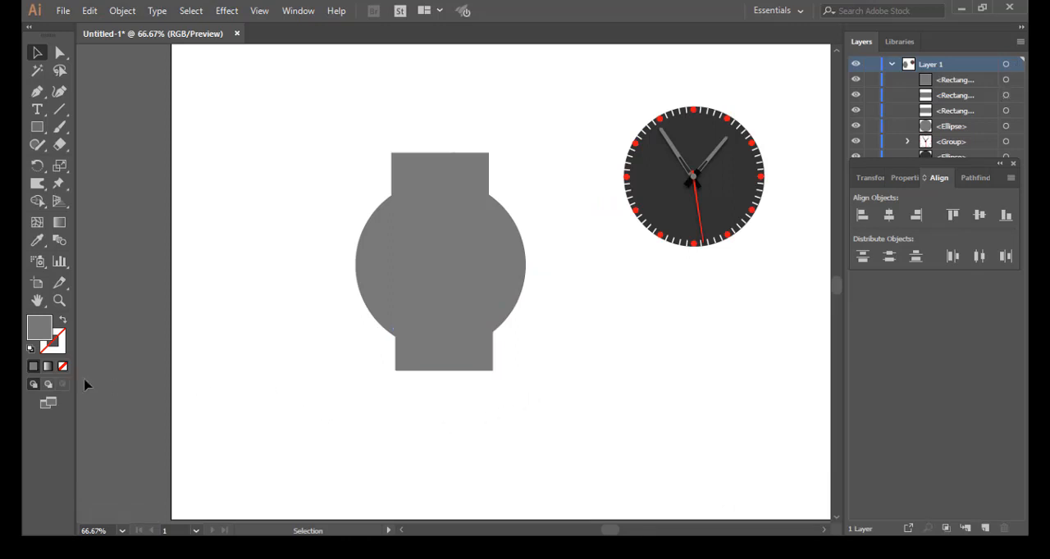
drag(300, 114, 534, 443)
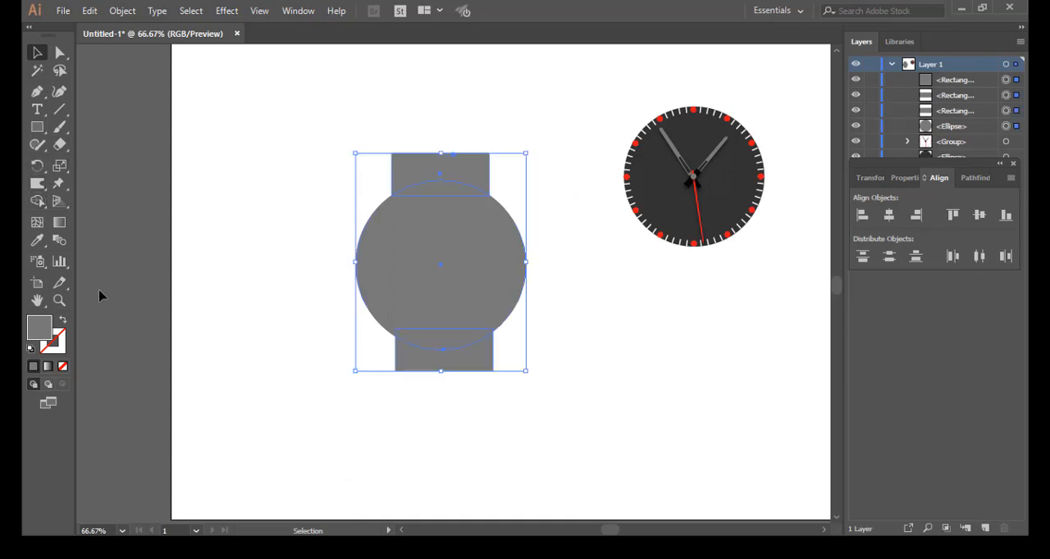
click(37, 200)
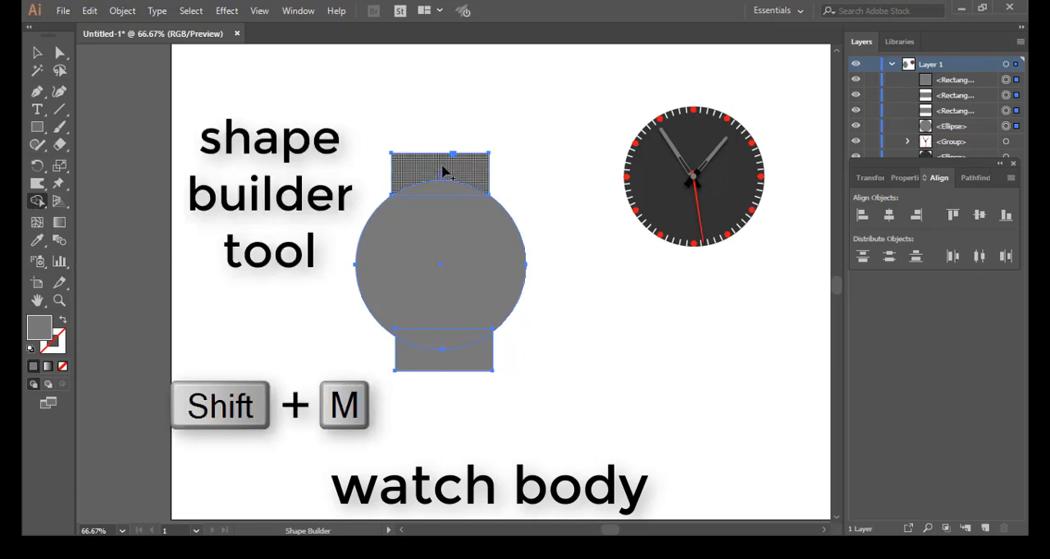
mouse_move(449, 169)
mouse_down()
mouse_move(455, 373)
mouse_move(466, 351)
mouse_up()
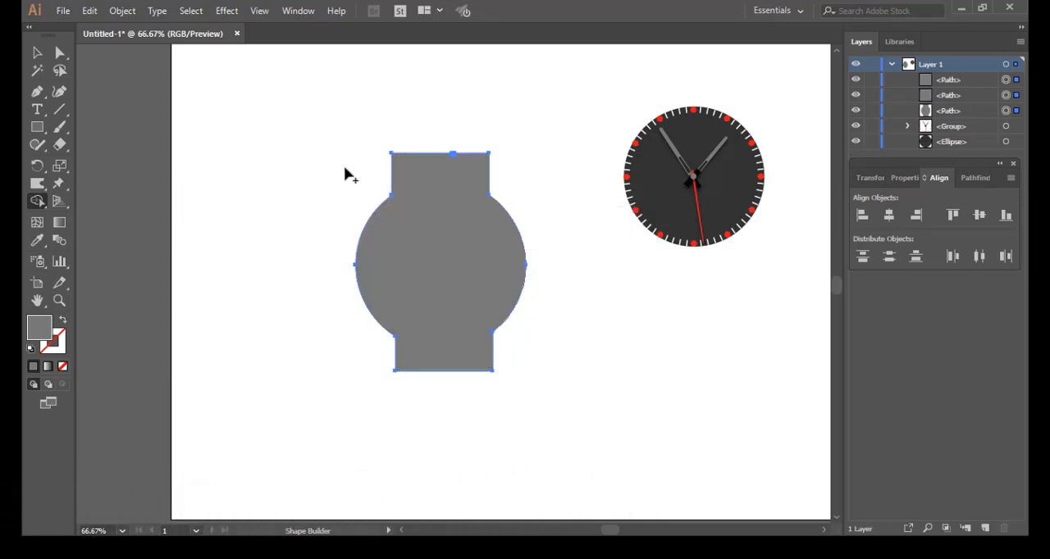
key(v)
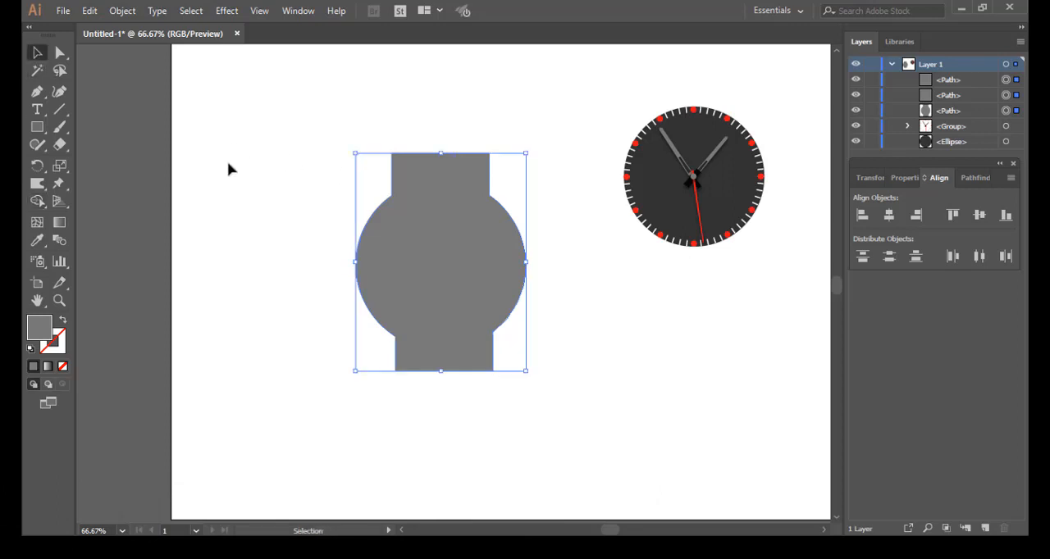
click(258, 218)
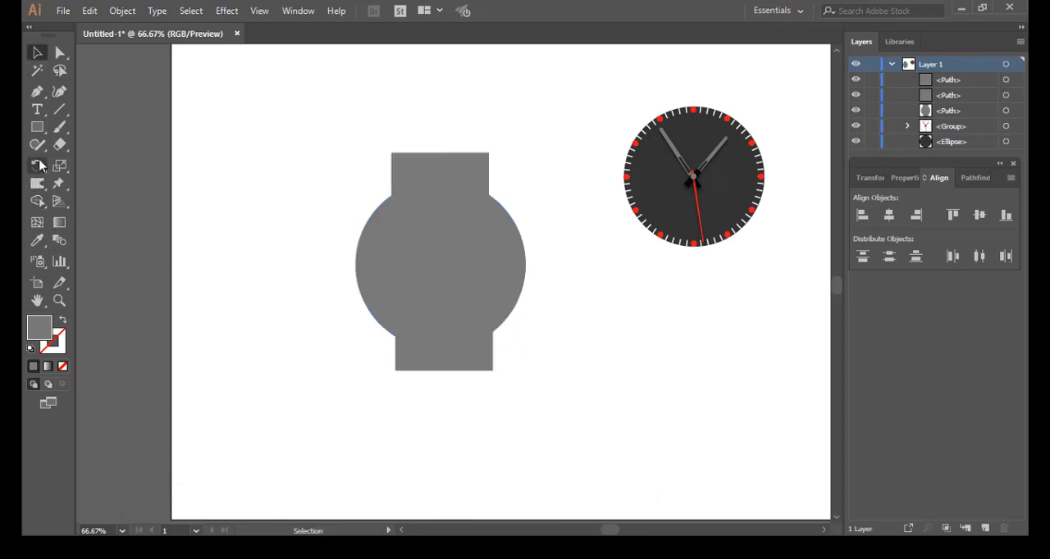
Step: Draw a rectangle filled with F4E4E4, narrower than the case's upper block, overlapping its middle and extending above it
click(37, 128)
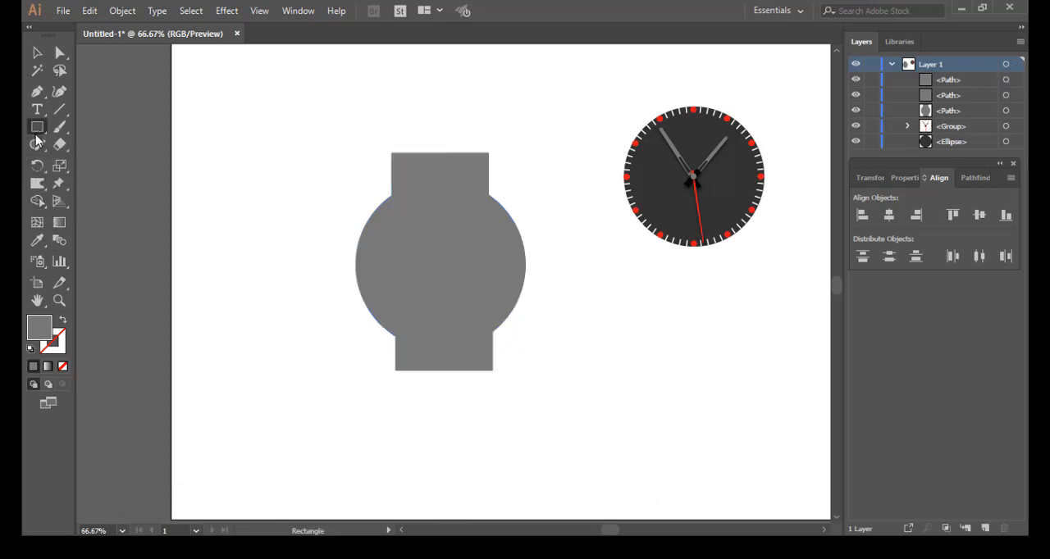
double_click(39, 328)
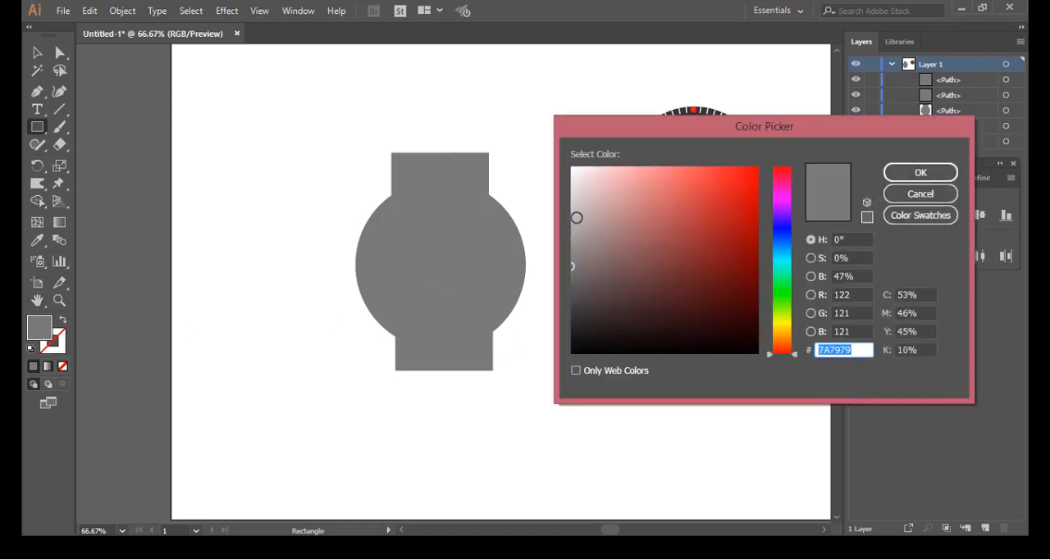
click(582, 174)
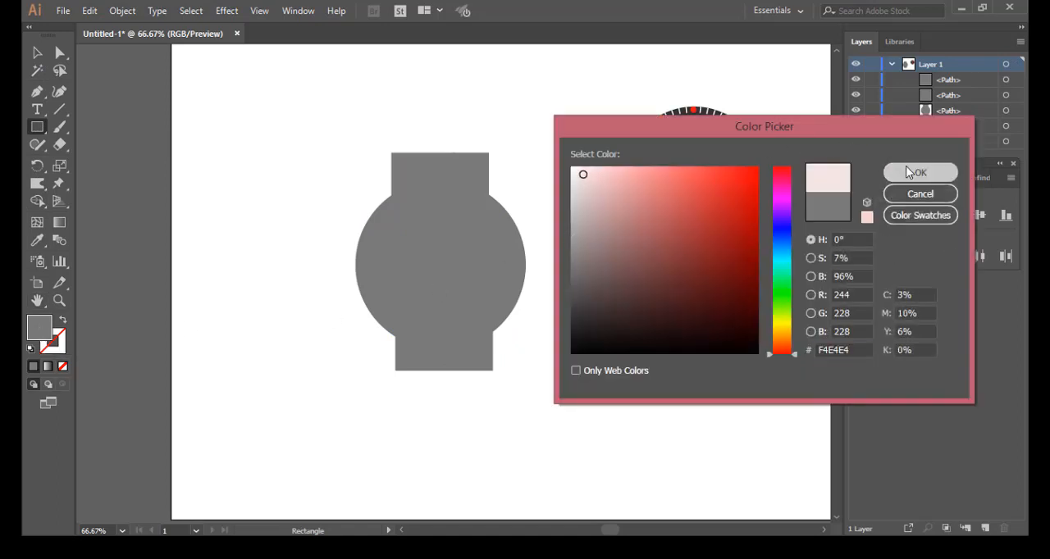
click(910, 171)
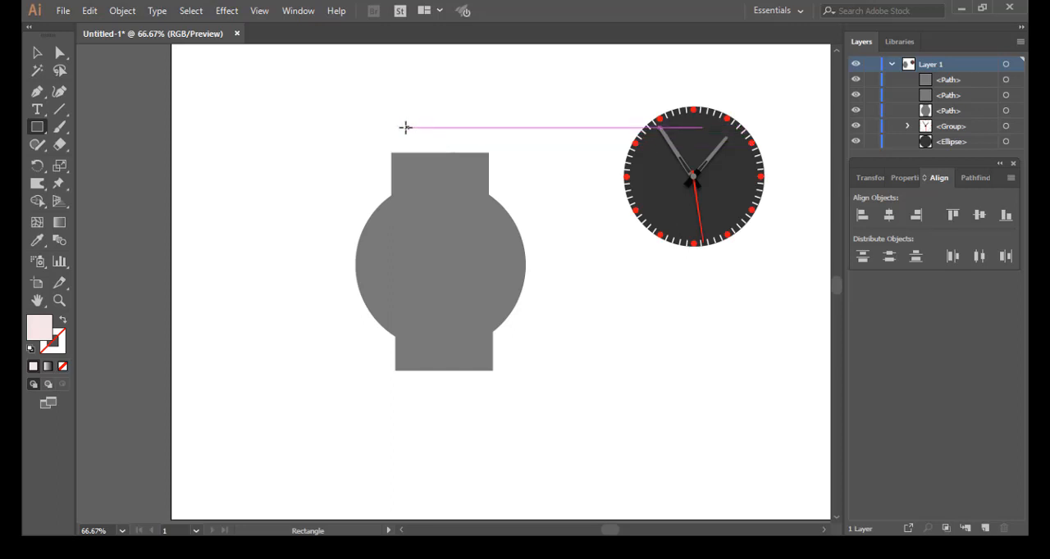
drag(405, 128, 439, 185)
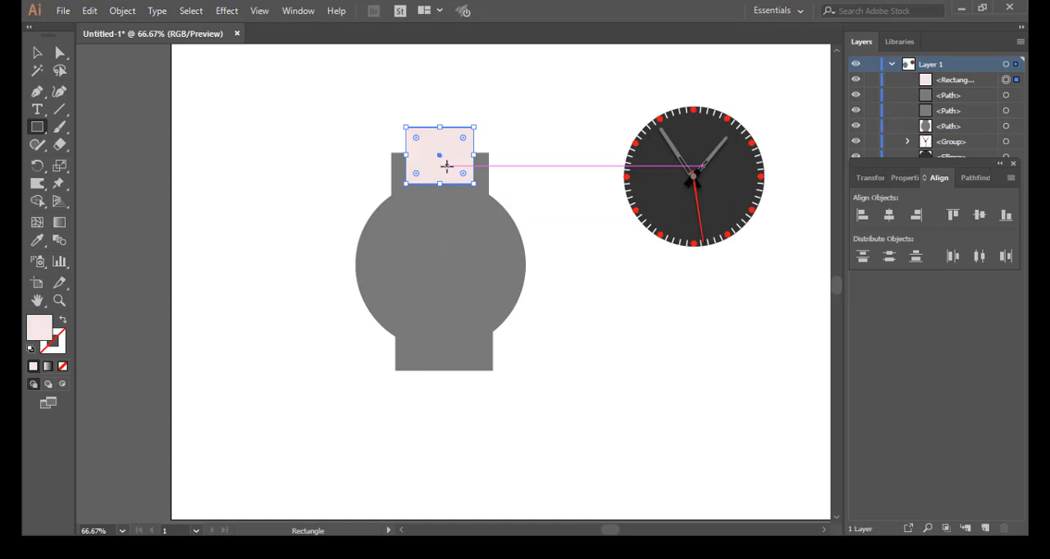
Step: Duplicate the pale pink rectangle down over the middle of the case's lower block, extending below it, and deselect it
click(37, 53)
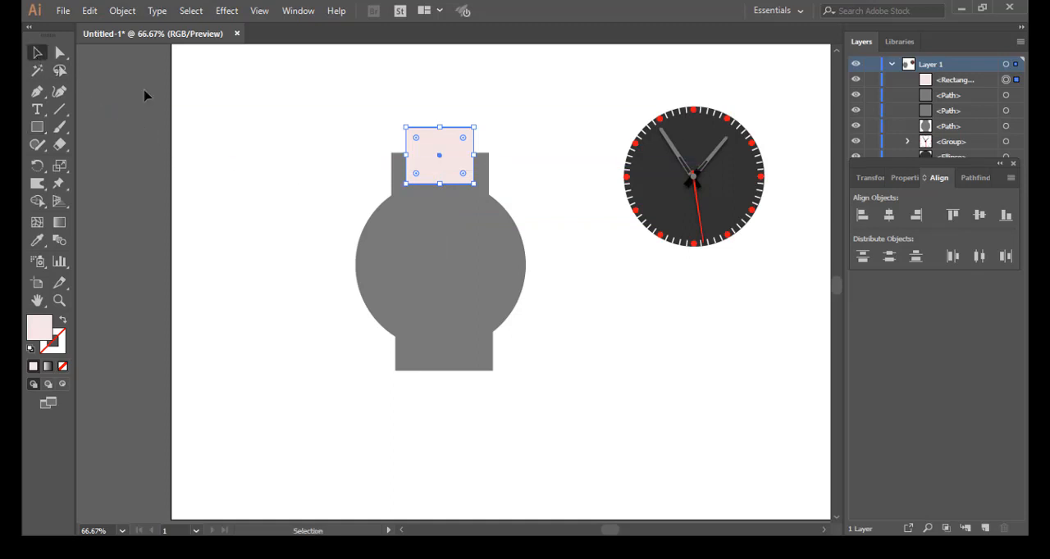
click(449, 178)
drag(441, 183, 459, 395)
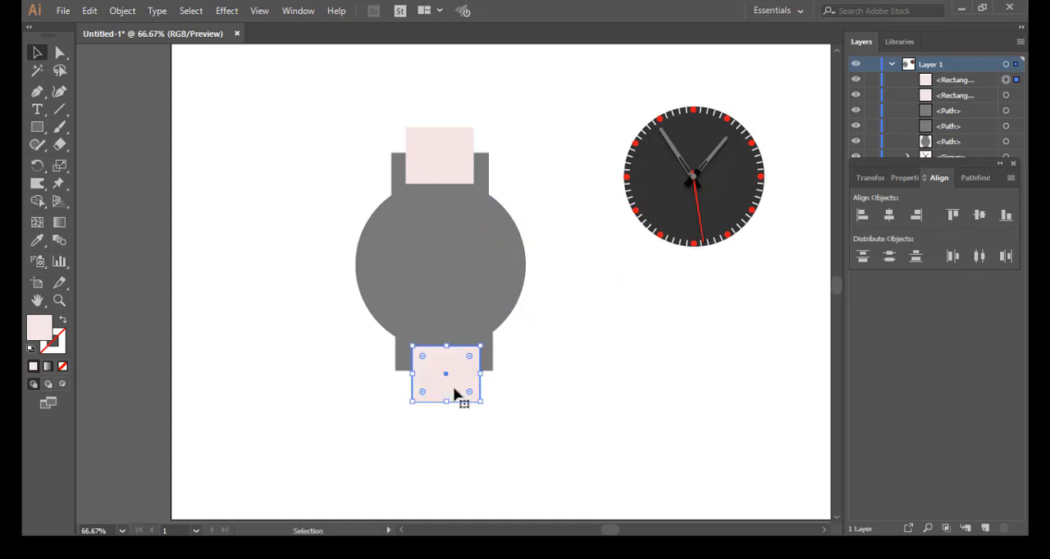
click(536, 358)
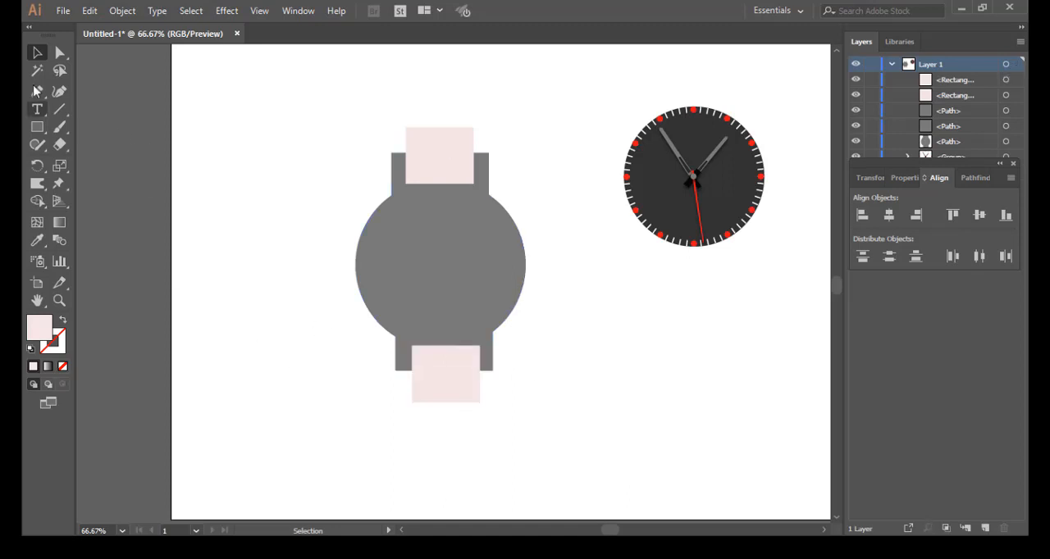
Step: Subtract both pale pink rectangles from the watch case with the Shape Builder, leaving two strap lugs at each end
click(37, 53)
drag(286, 87, 555, 445)
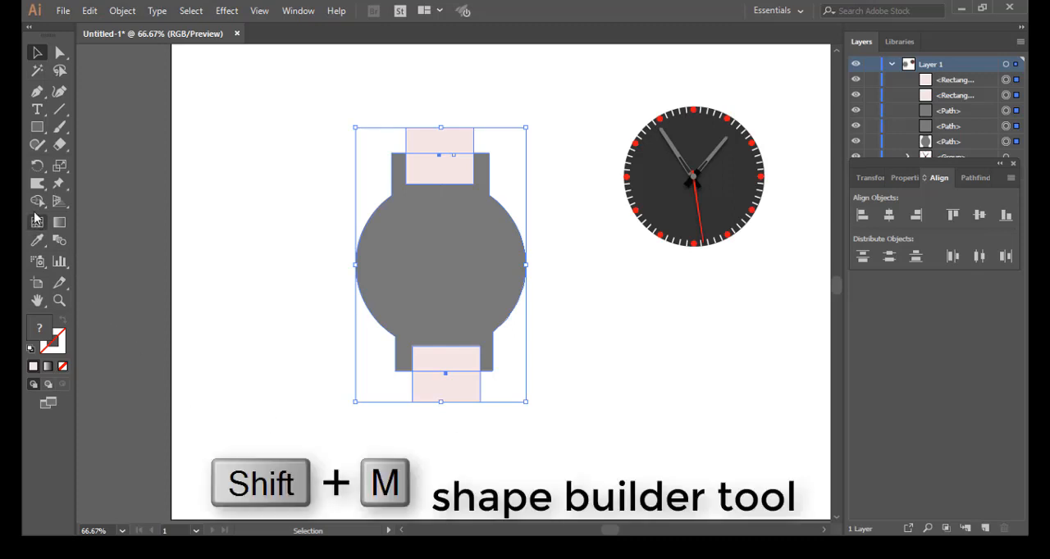
alt+click(450, 163)
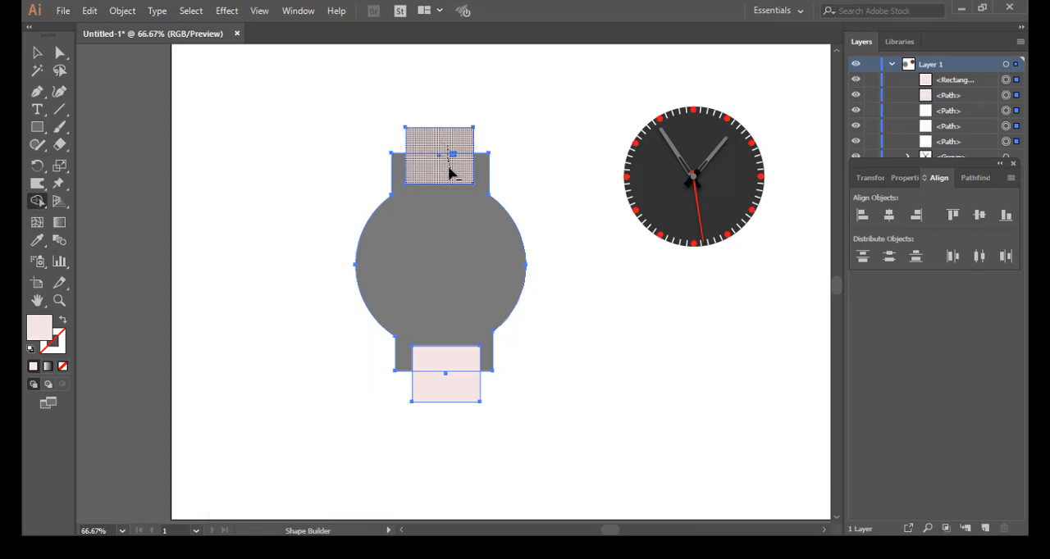
drag(454, 365, 457, 382)
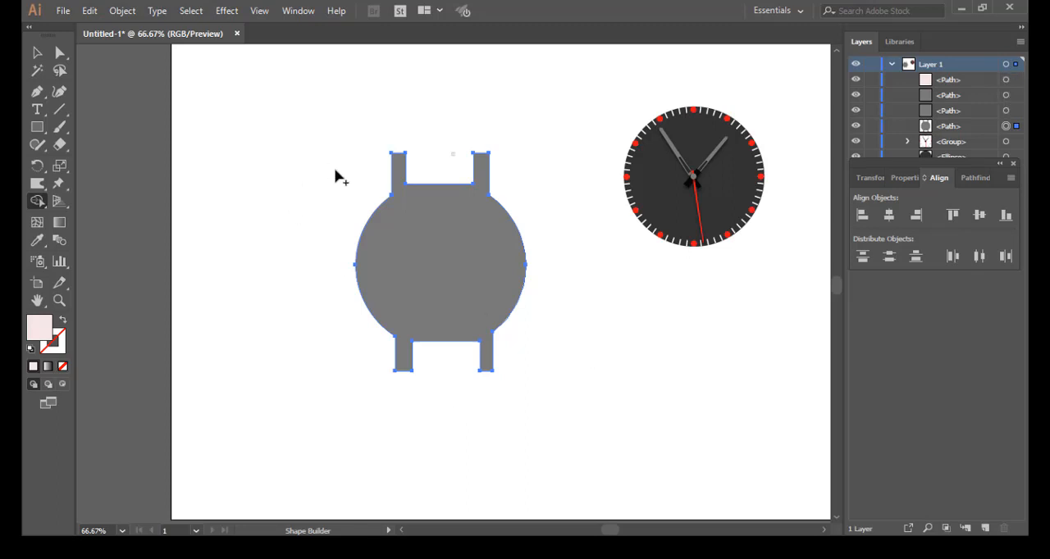
click(37, 52)
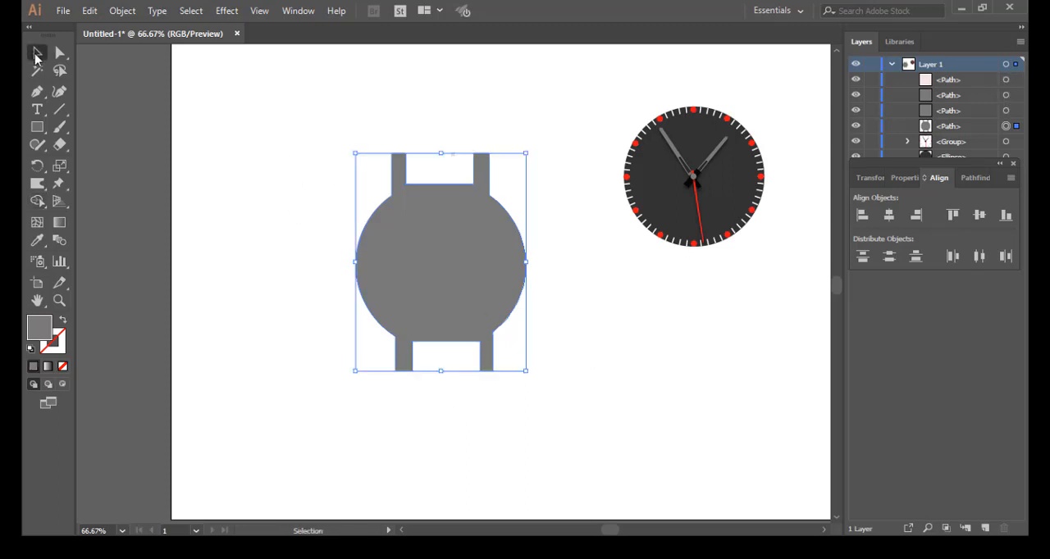
click(284, 124)
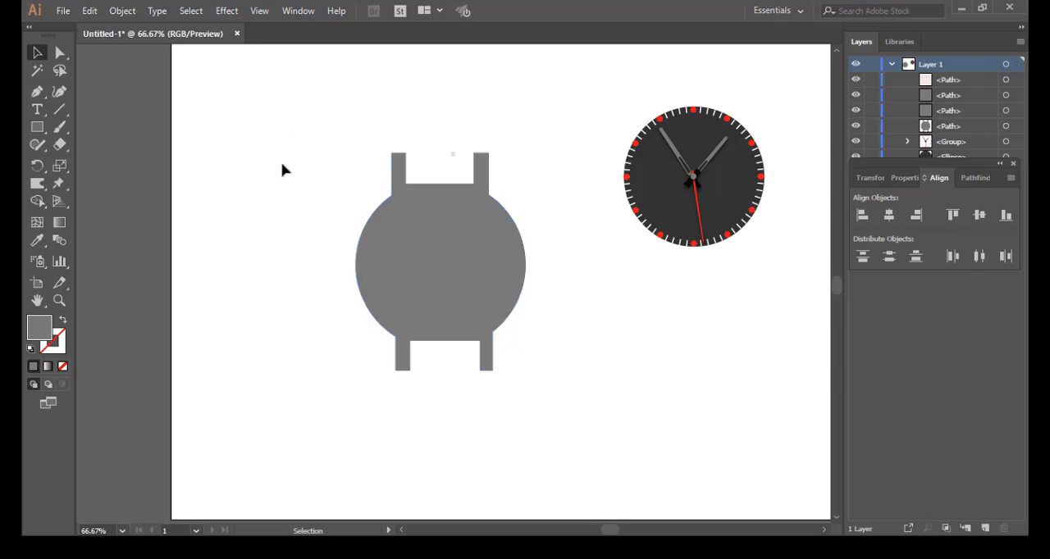
Step: Select the outer corner points of all four strap lugs, round them together, and deselect the case
click(59, 54)
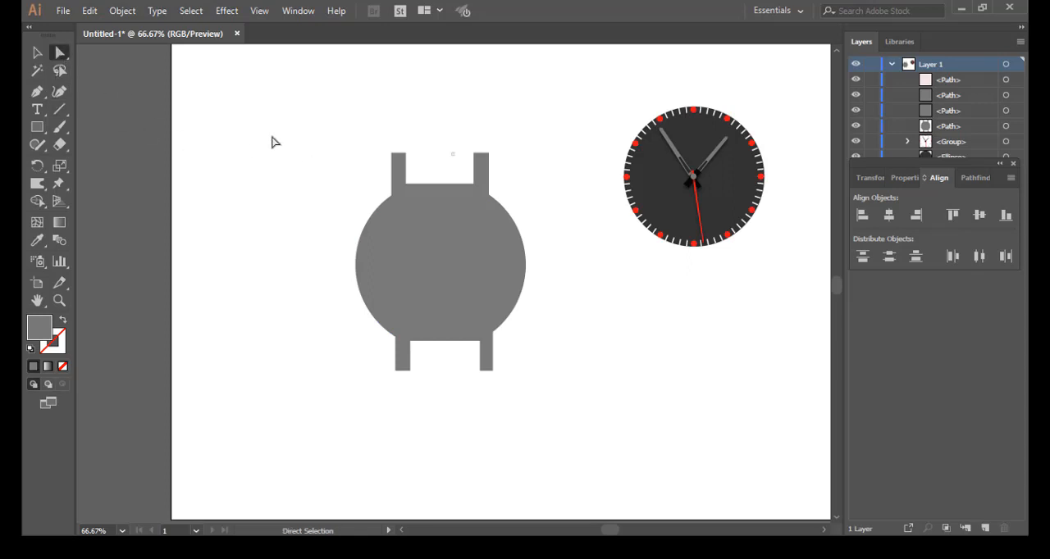
drag(375, 146, 396, 169)
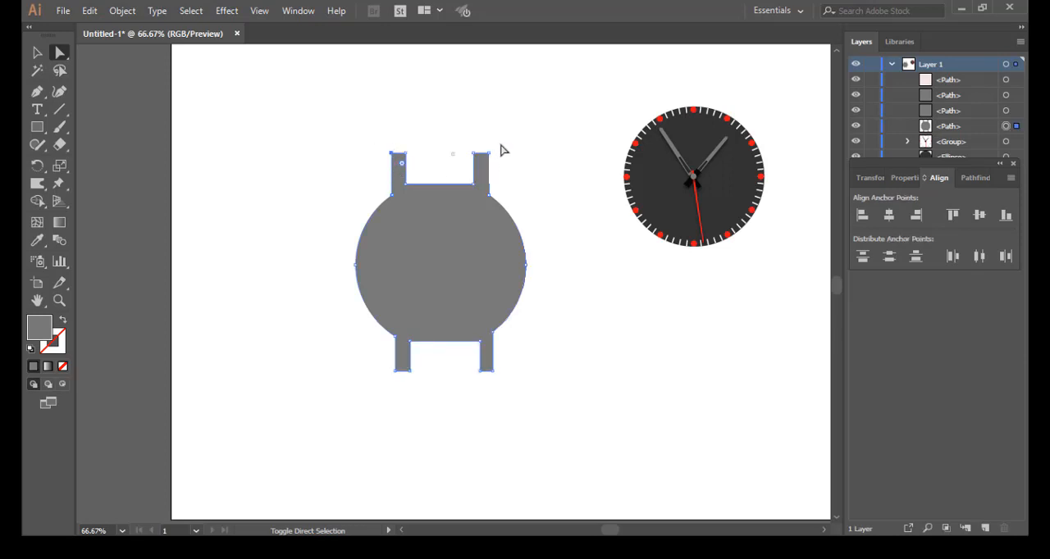
drag(502, 145, 485, 161)
drag(499, 364, 488, 375)
drag(506, 419, 485, 417)
drag(376, 367, 398, 380)
drag(403, 165, 413, 183)
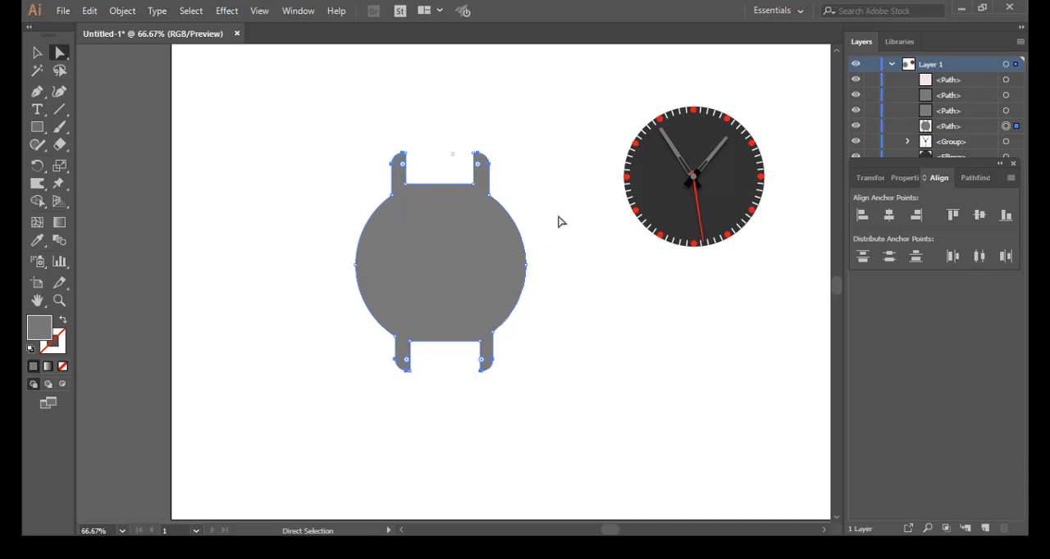
click(558, 218)
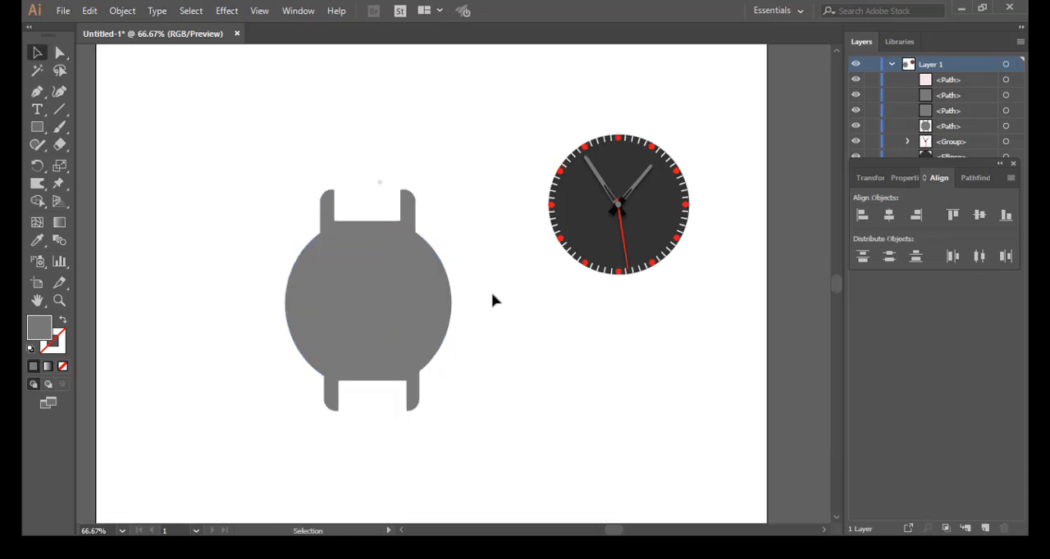
Step: Select the whole watch face, show the guides, and move the face onto the centre of the grey case
drag(504, 87, 730, 343)
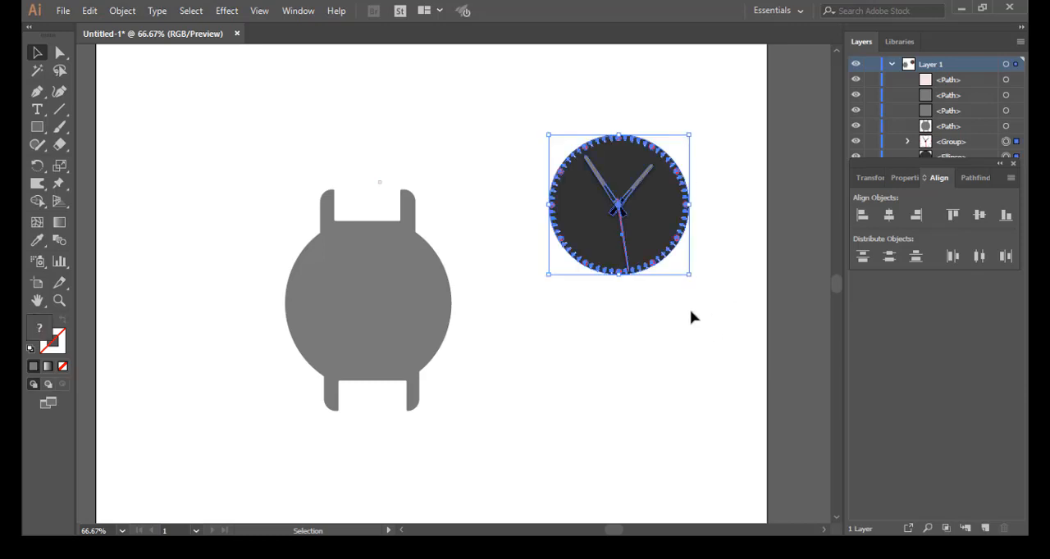
key(ctrl+semicolon)
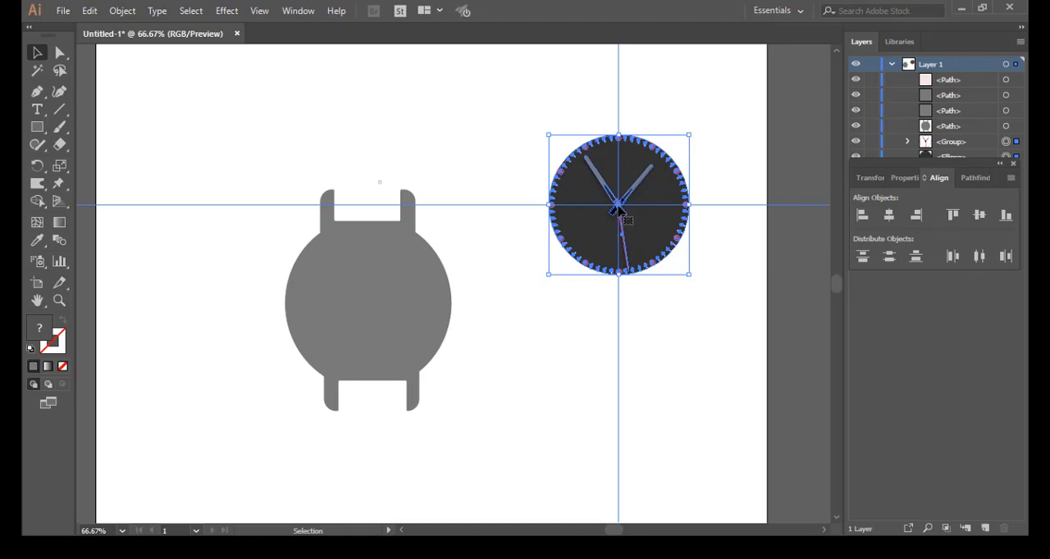
drag(615, 209, 366, 308)
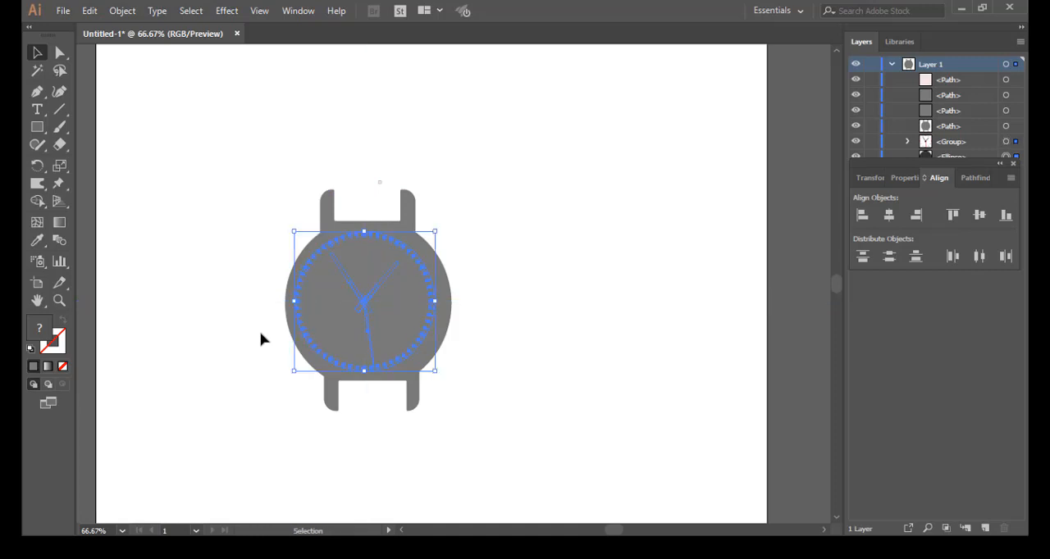
Step: Nudge the watch face slightly right and down to centre it within the case, and deselect it
key(Right)
key(Right)
key(Right)
key(Down)
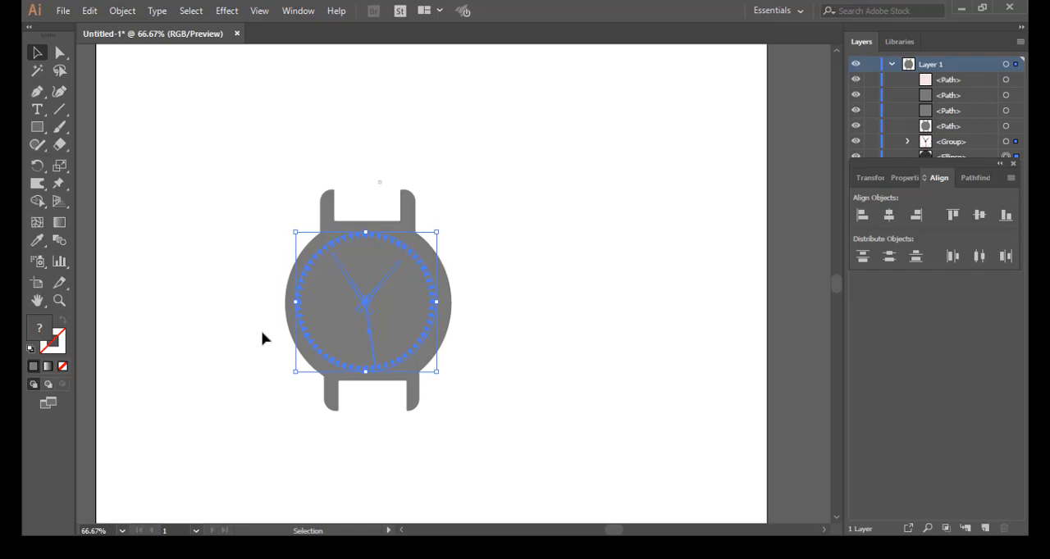
key(Right)
key(Right)
key(Right)
key(Down)
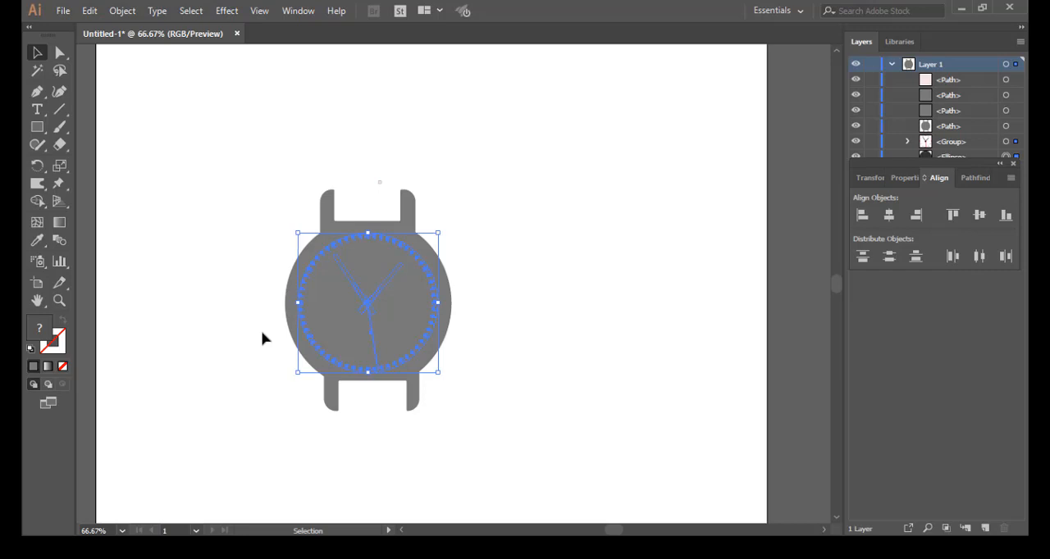
click(625, 247)
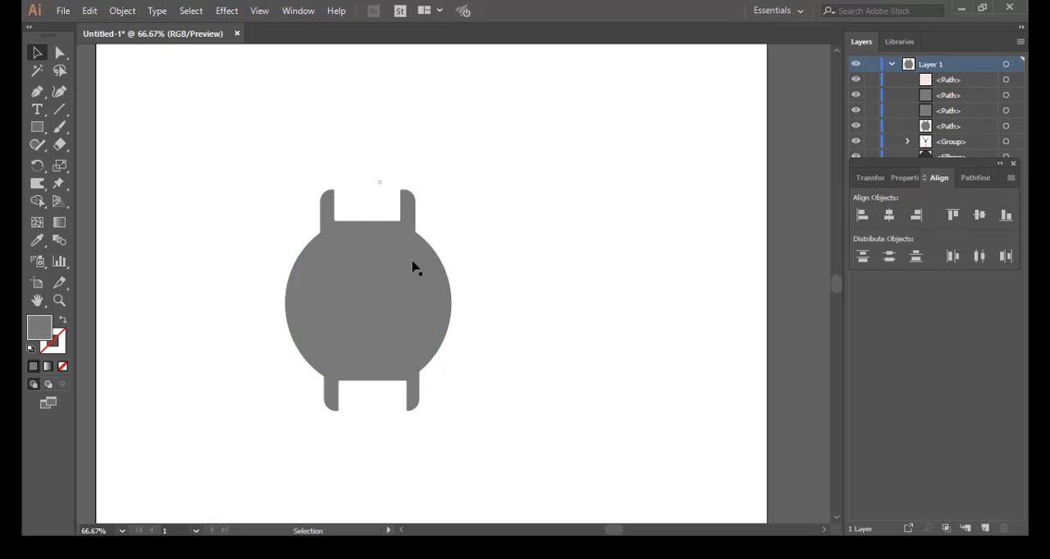
Step: Send the grey watch case behind the watch face and deselect it
click(328, 206)
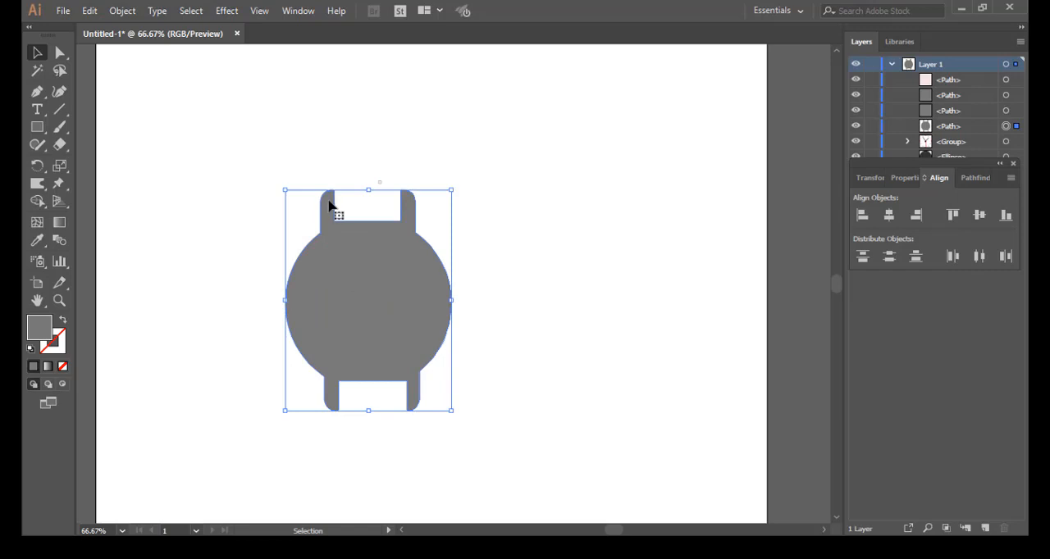
right_click(328, 206)
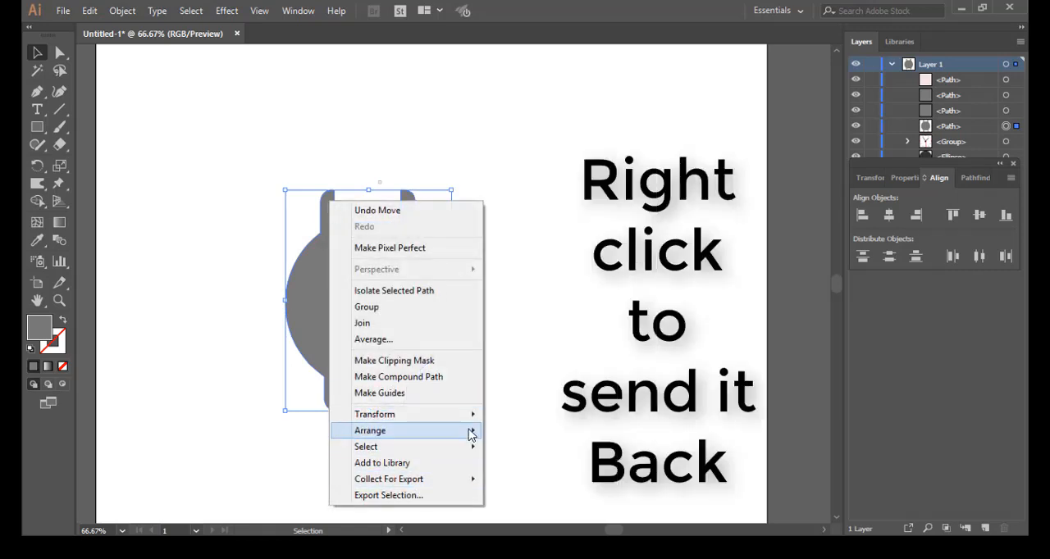
mouse_move(474, 434)
click(568, 485)
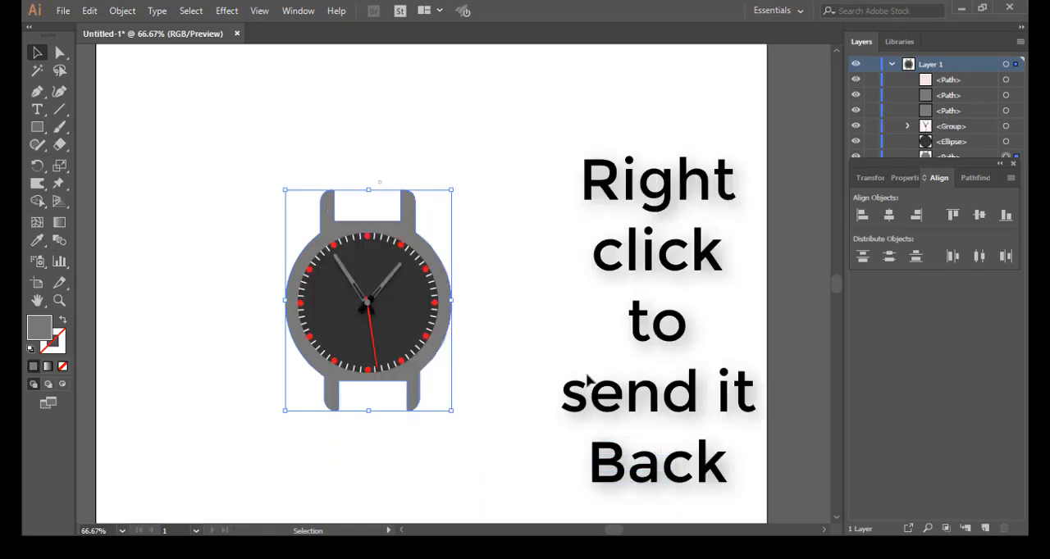
click(572, 327)
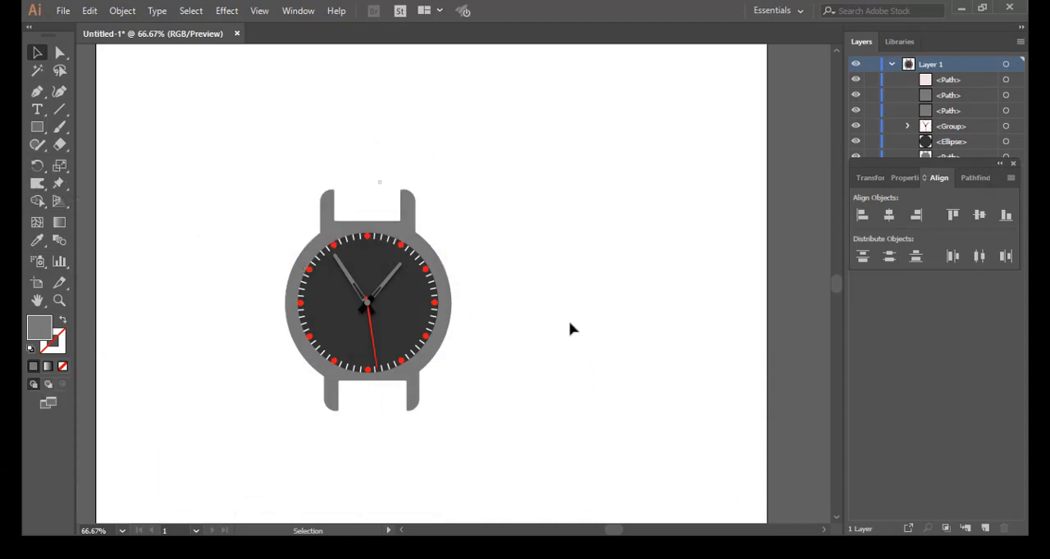
Step: Examine the assembled watch up close to check how the face sits inside the case
scroll(572, 328, up, 1)
scroll(572, 329, up, 1)
key(space)
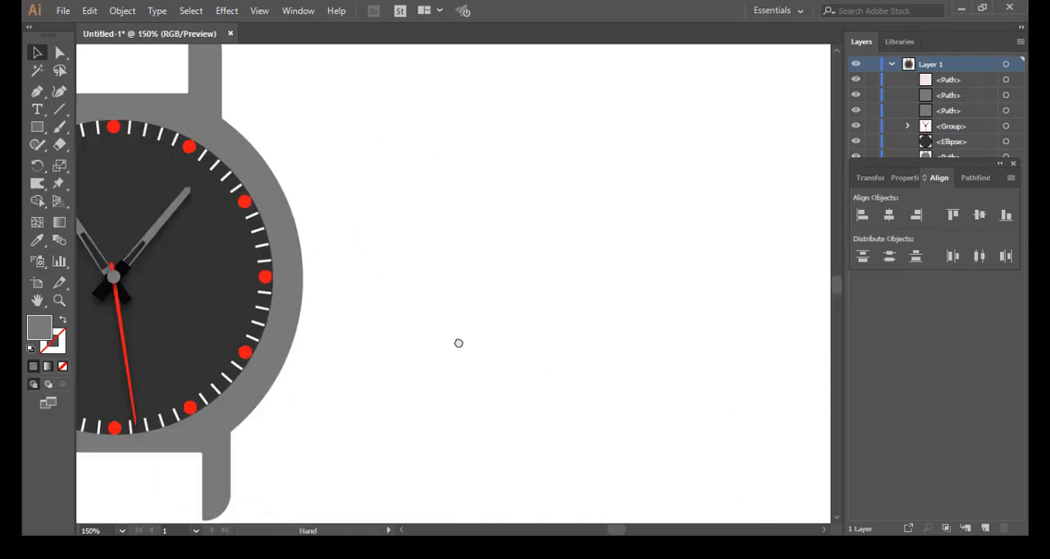
drag(456, 344, 691, 330)
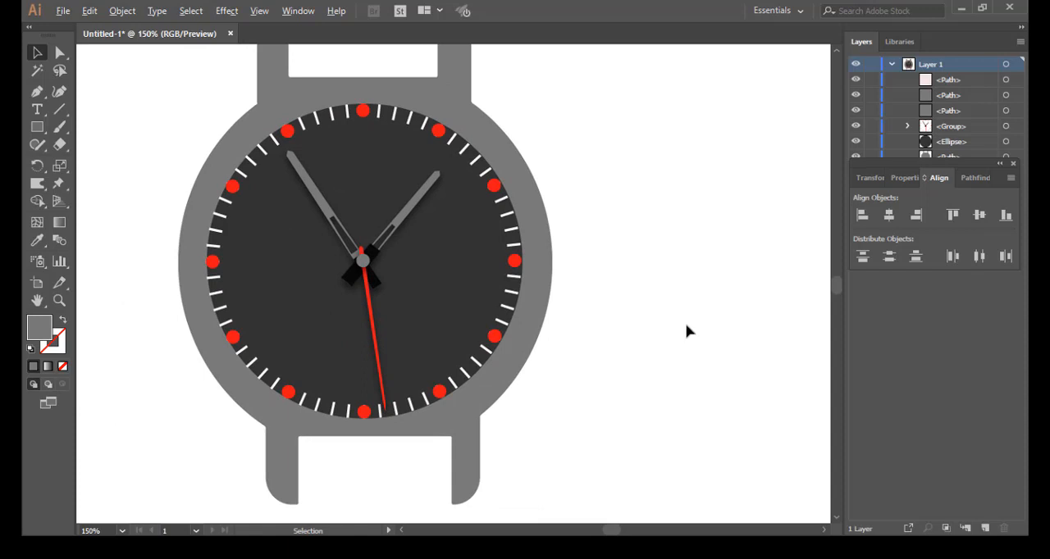
scroll(687, 330, down, 2)
key(space)
drag(687, 336, 551, 341)
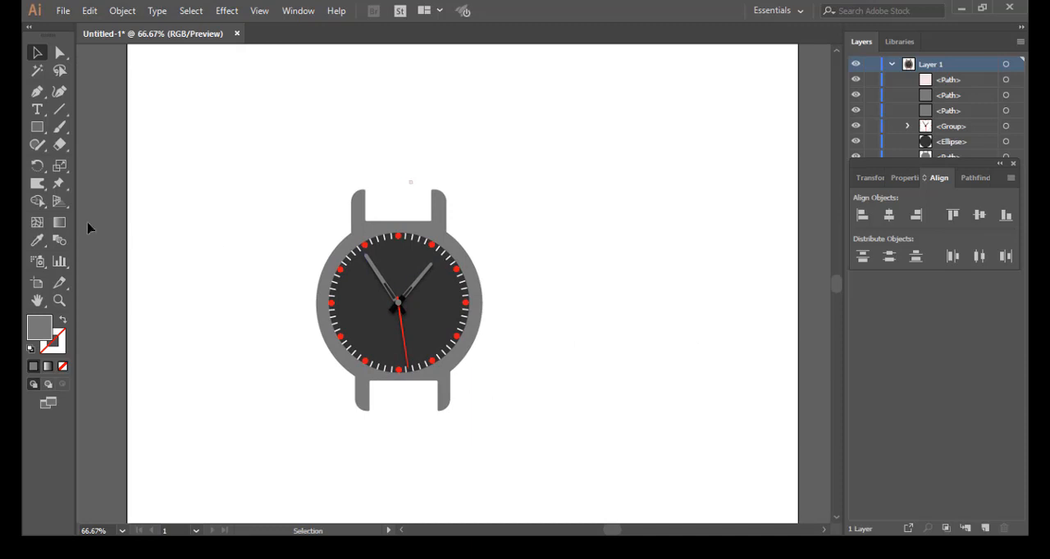
Step: Draw a small square to the right of the watch and fill it with the dark grey sampled from the watch face
click(37, 128)
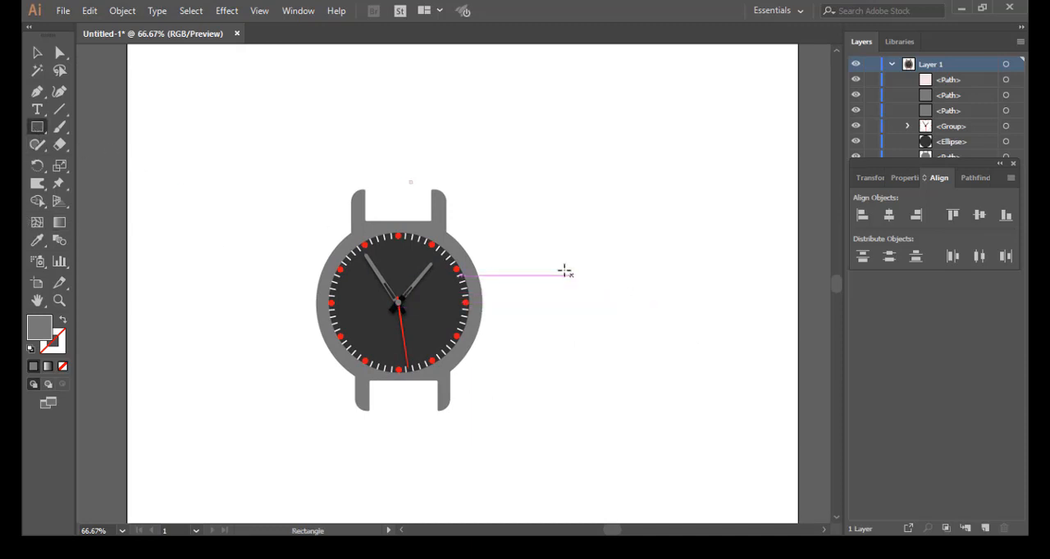
drag(569, 266, 613, 310)
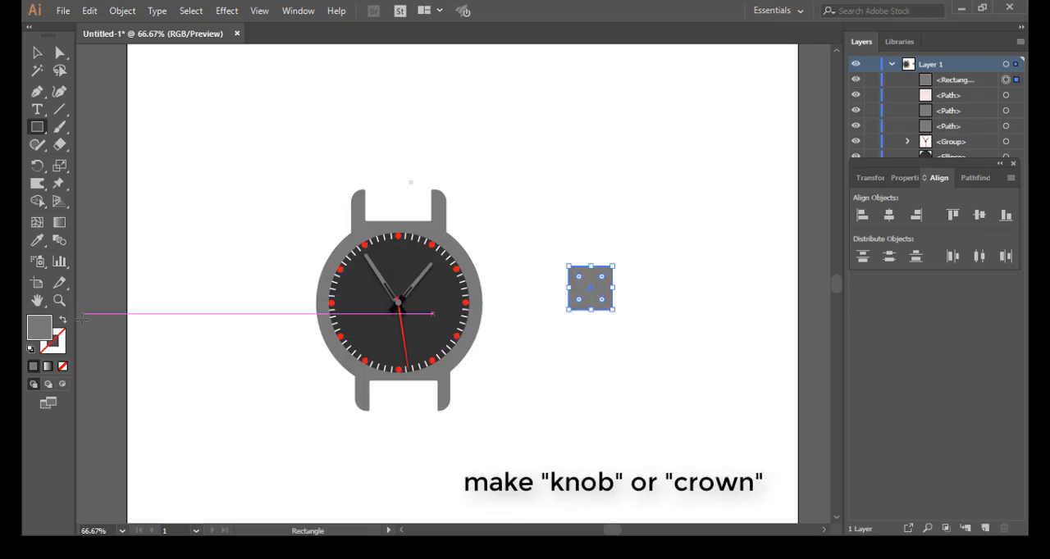
double_click(45, 335)
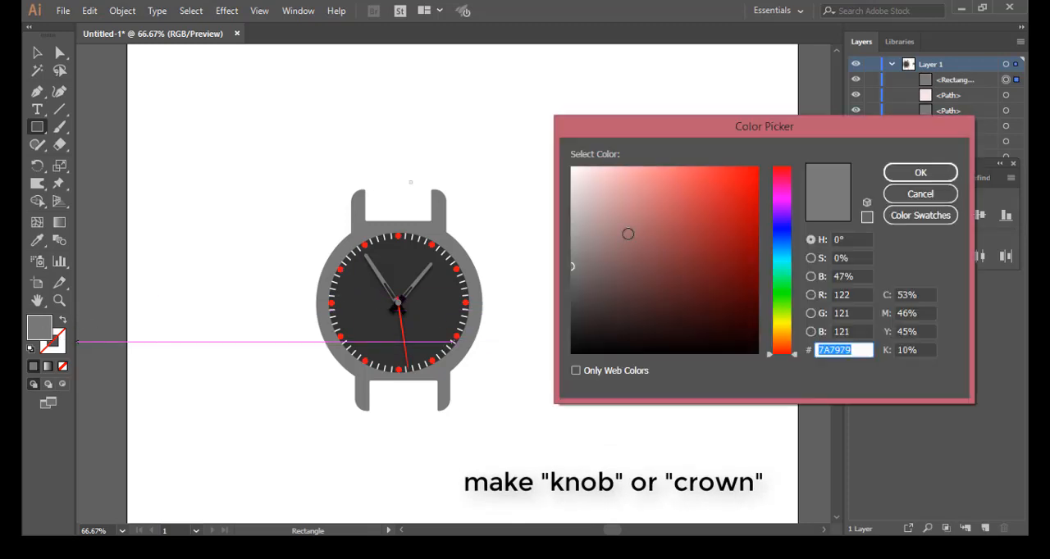
click(910, 192)
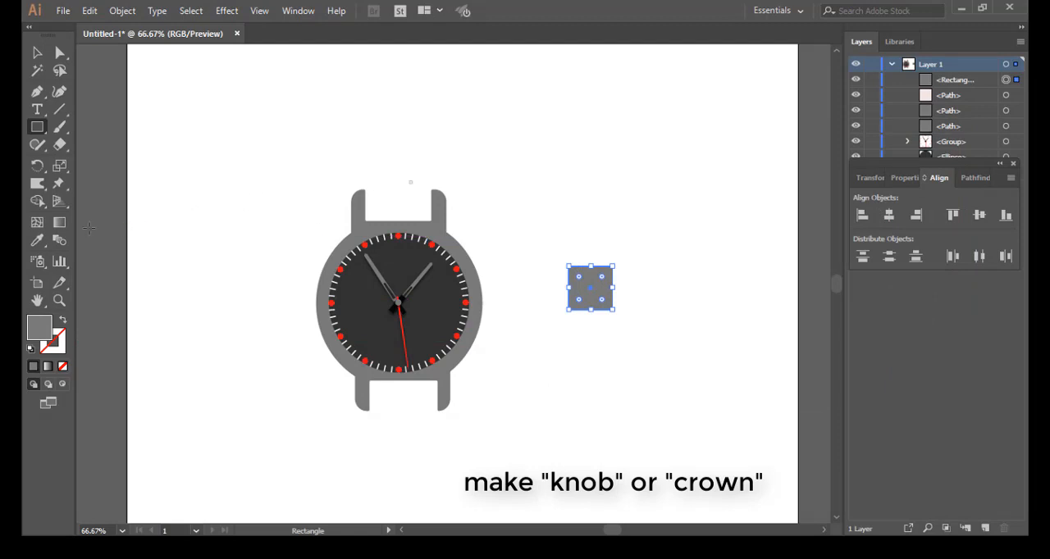
click(37, 241)
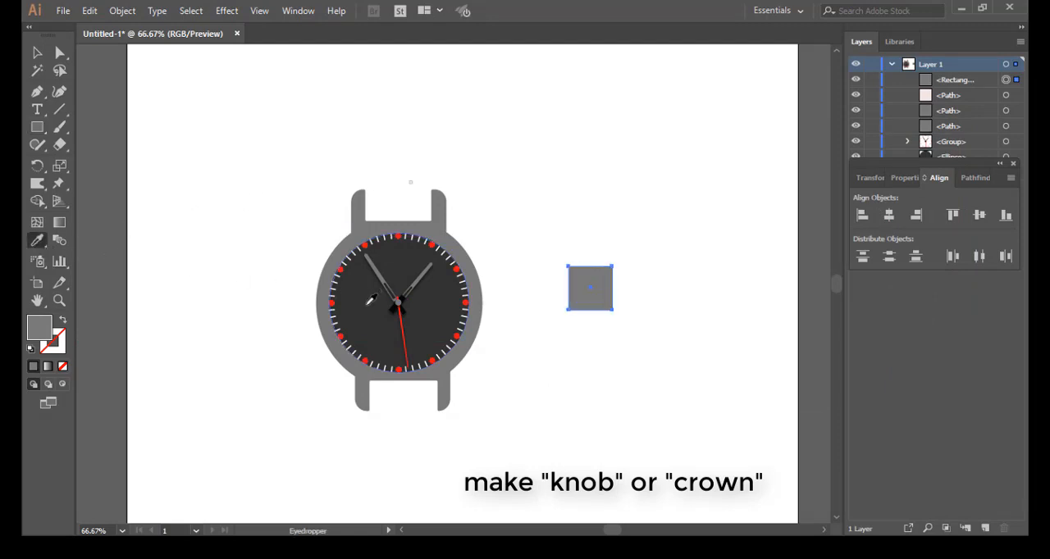
click(370, 301)
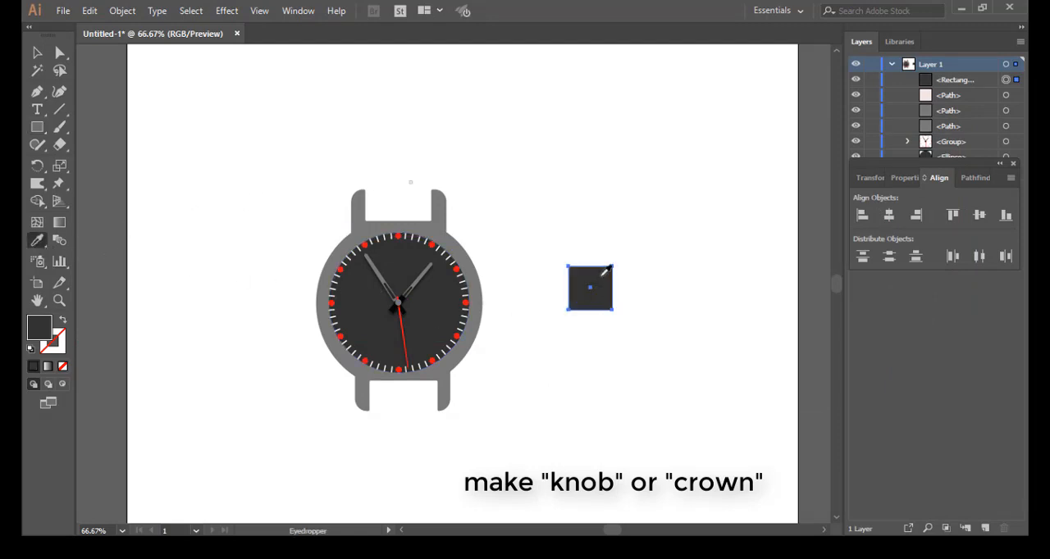
click(37, 53)
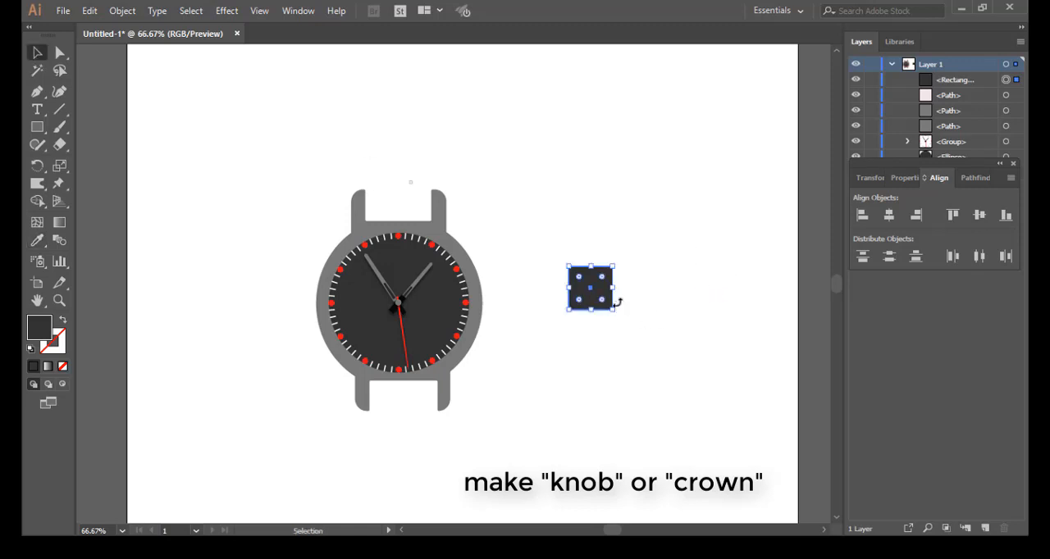
scroll(620, 303, up, 3)
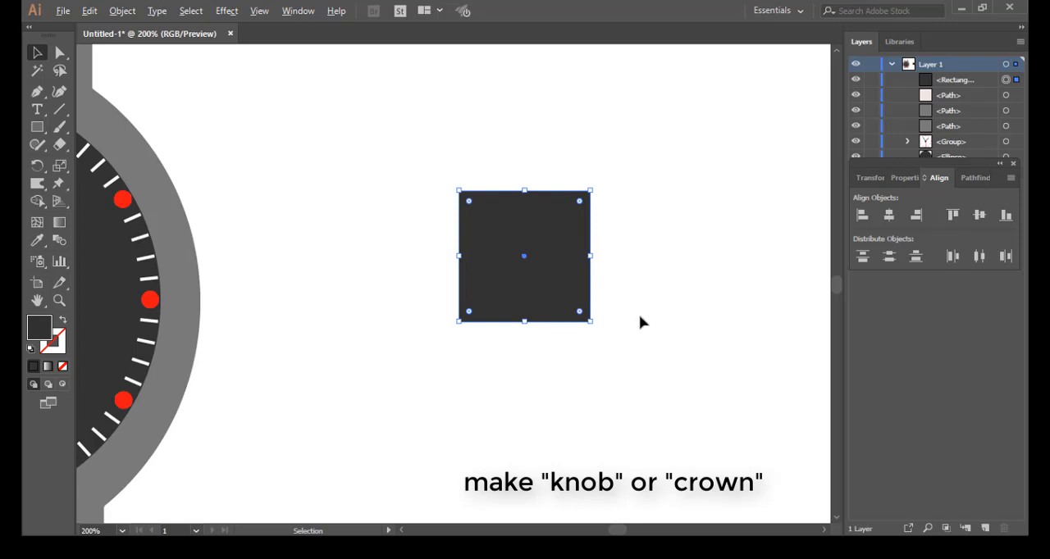
scroll(642, 323, up, 1)
click(642, 324)
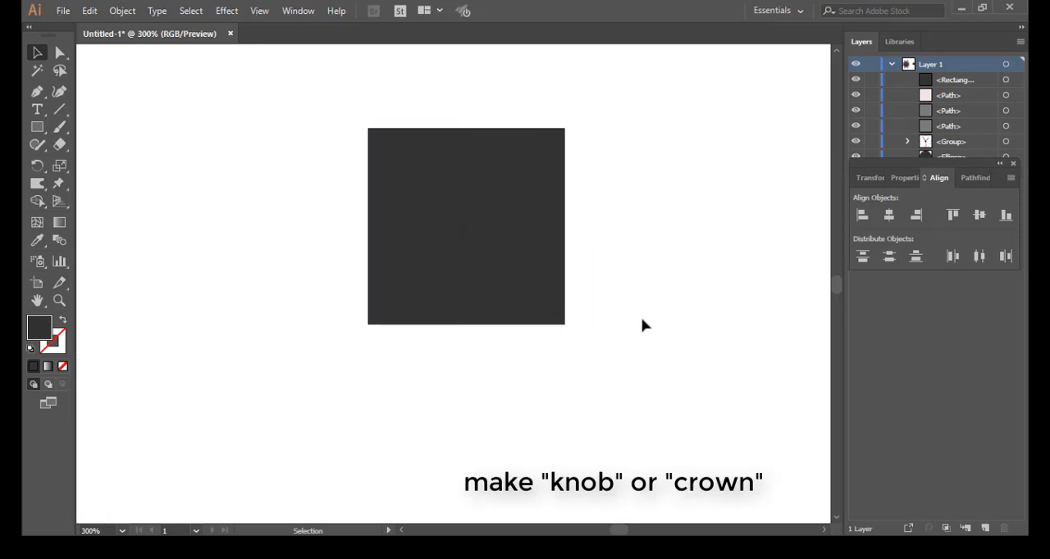
Step: Draw a thin horizontal bar about half the square's width beside it and fill it with the grey sampled from the watch case
scroll(642, 327, down, 3)
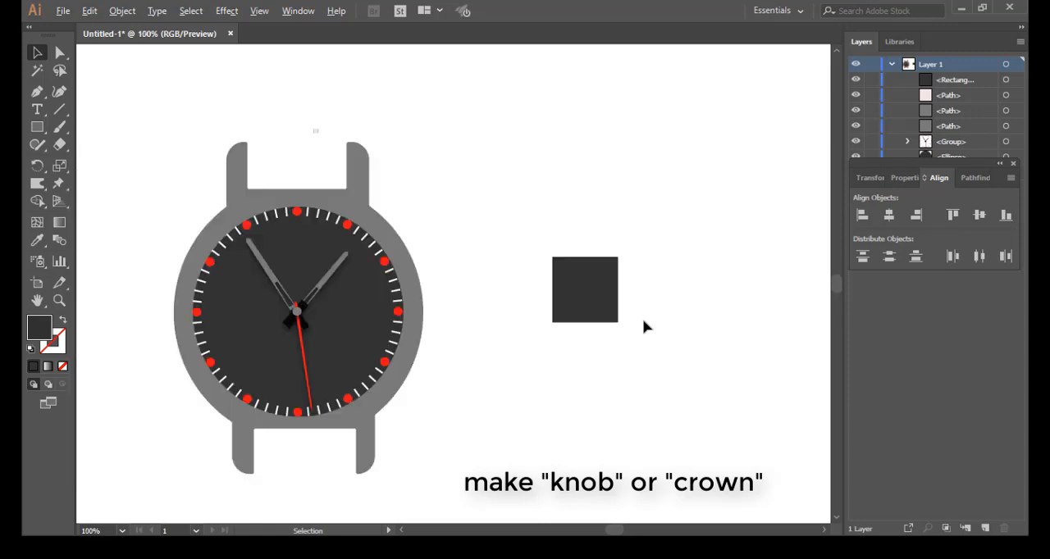
click(36, 129)
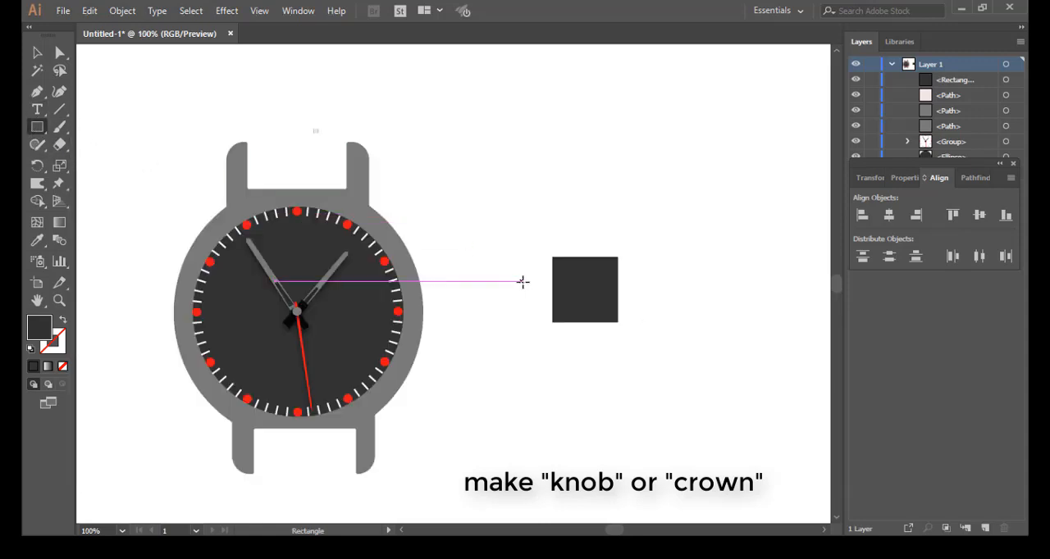
drag(664, 270, 702, 275)
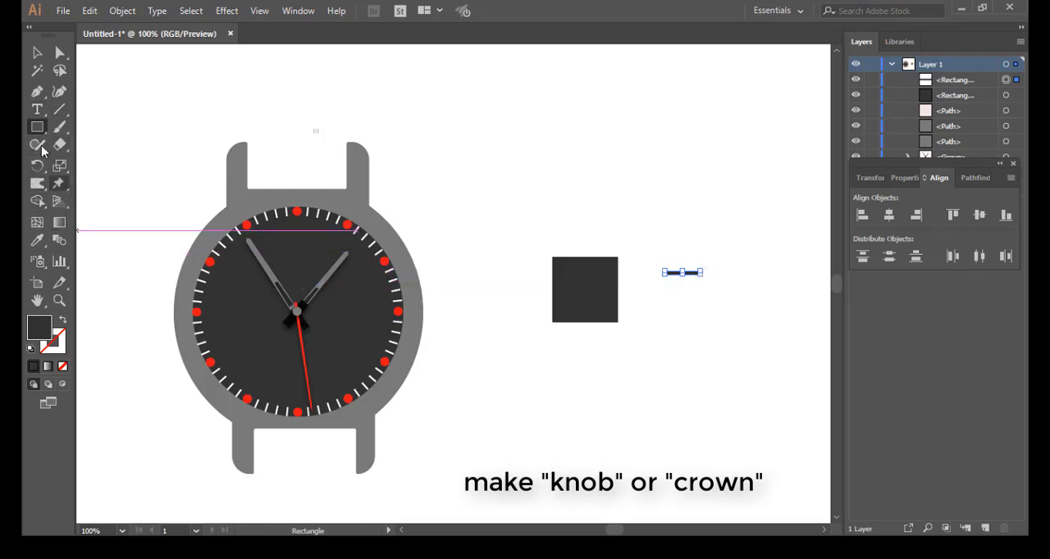
click(37, 240)
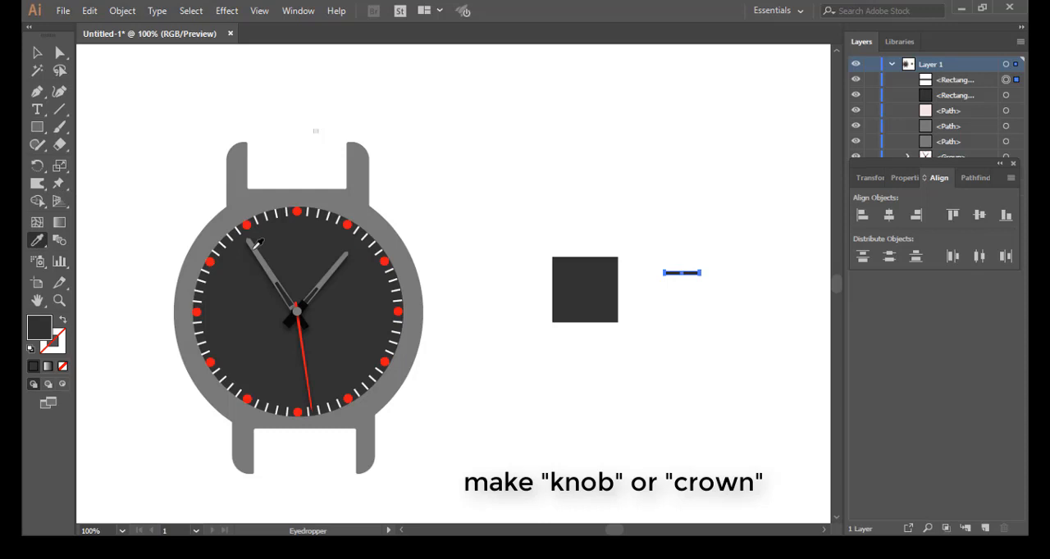
click(403, 237)
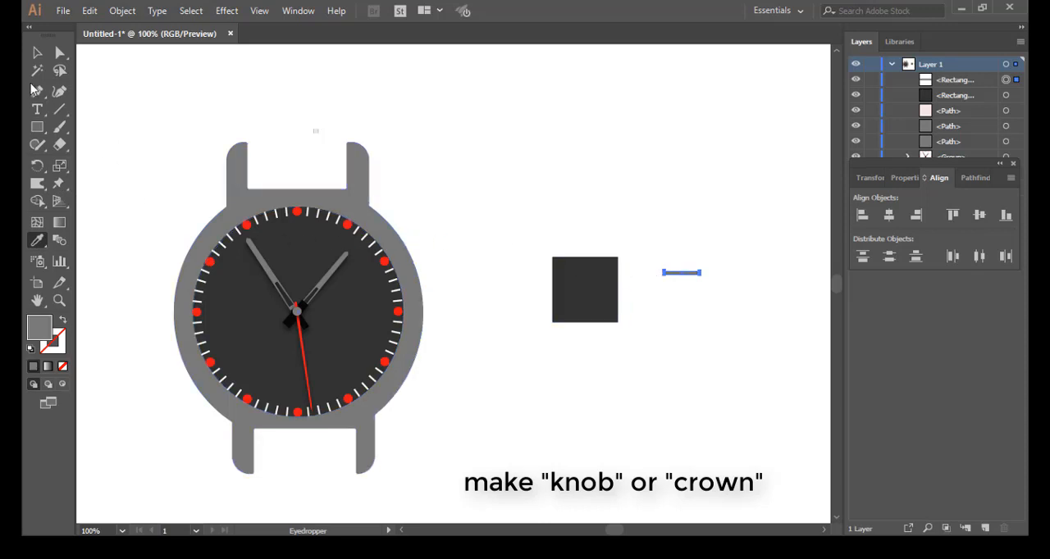
click(37, 52)
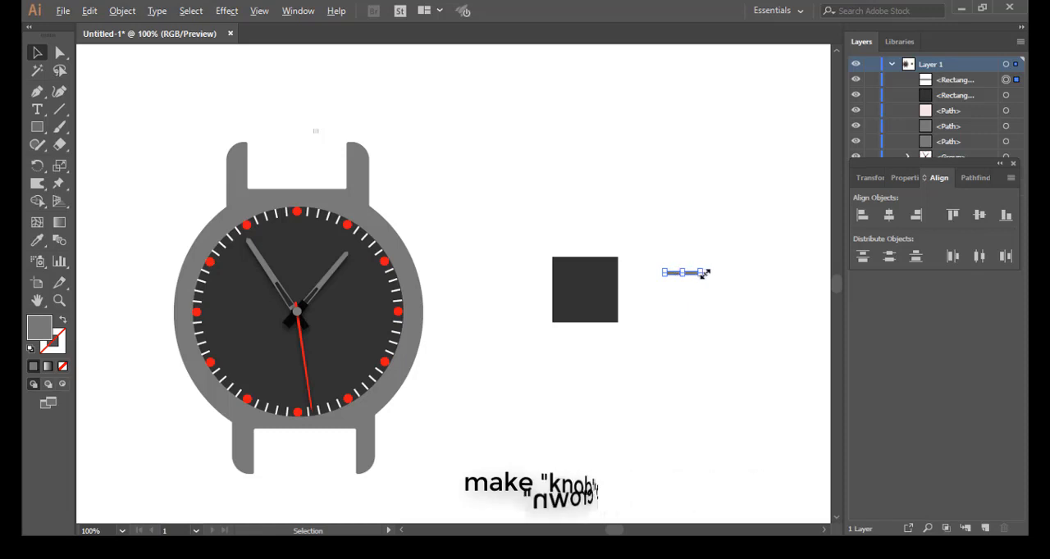
Step: Fully round the right end of the thin grey bar, keeping its left end square, and deselect it
scroll(699, 273, up, 4)
scroll(710, 291, up, 2)
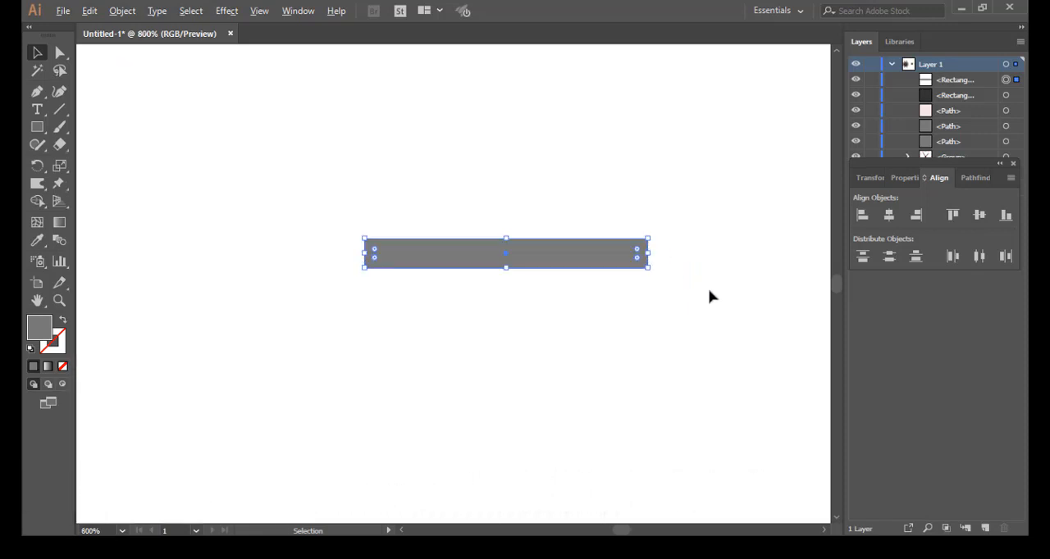
scroll(701, 292, up, 1)
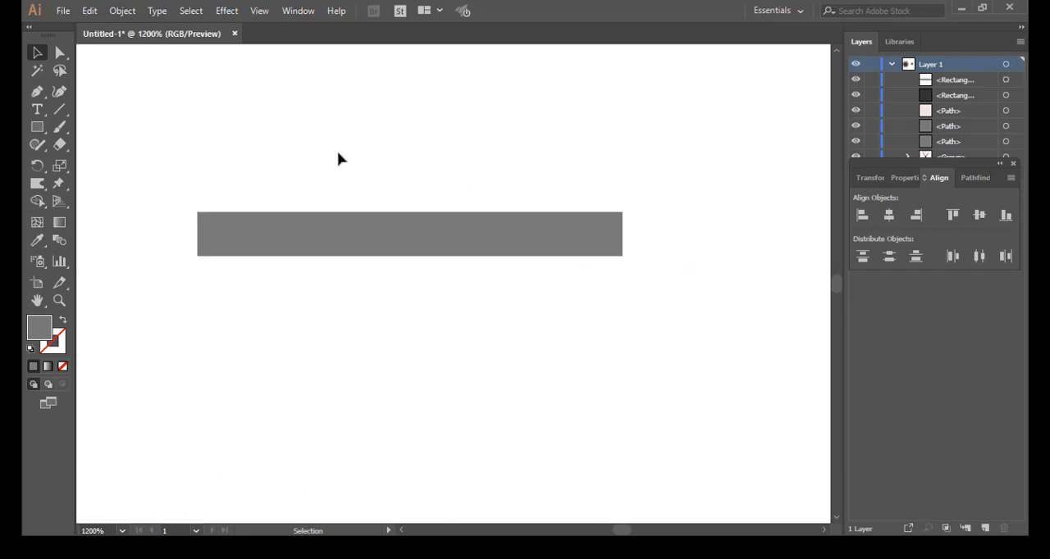
click(59, 53)
click(690, 225)
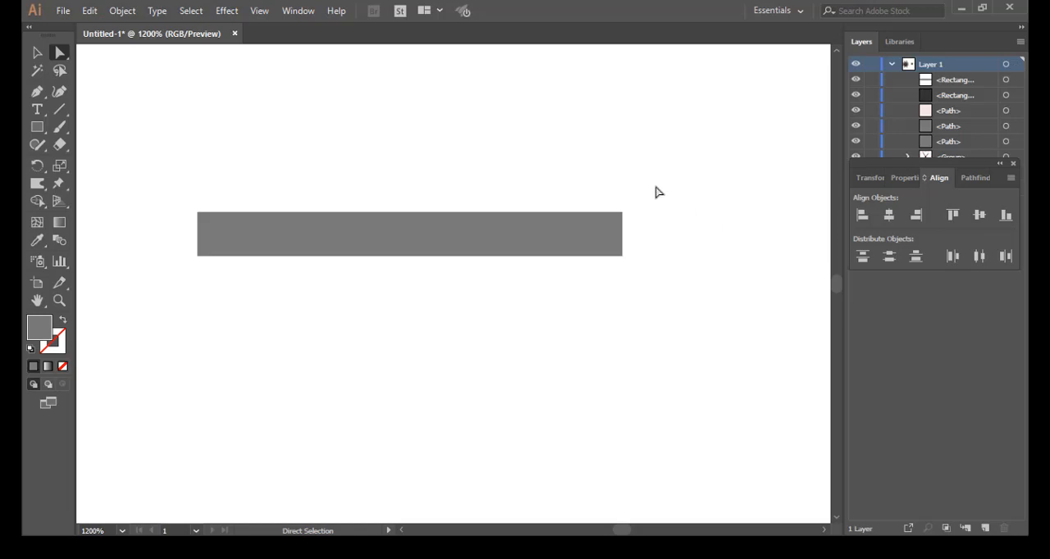
drag(656, 187, 591, 247)
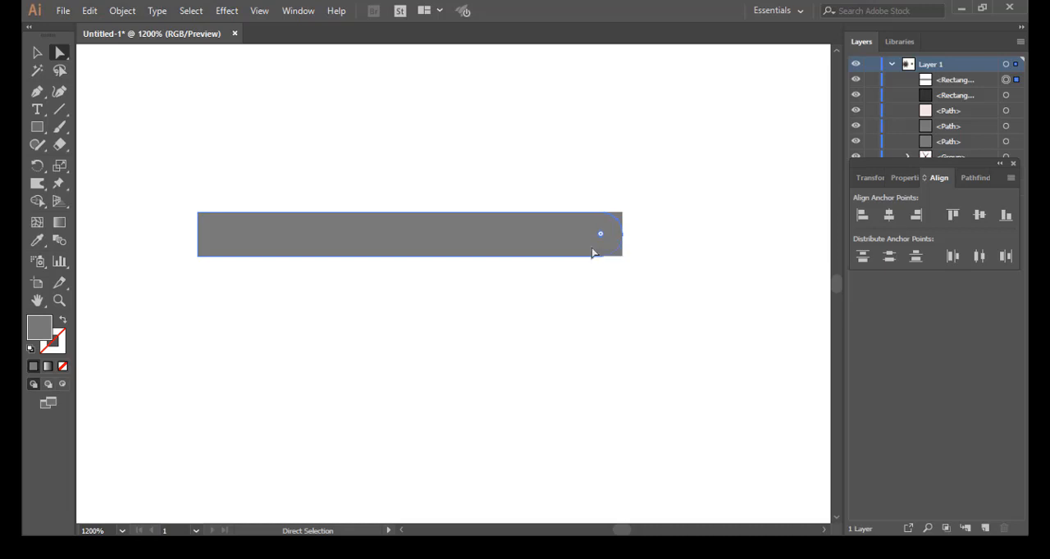
click(617, 289)
Step: Move the grey bar to the dark square's upper left edge and repeat copies downward to make five evenly spaced ridges
scroll(617, 289, down, 6)
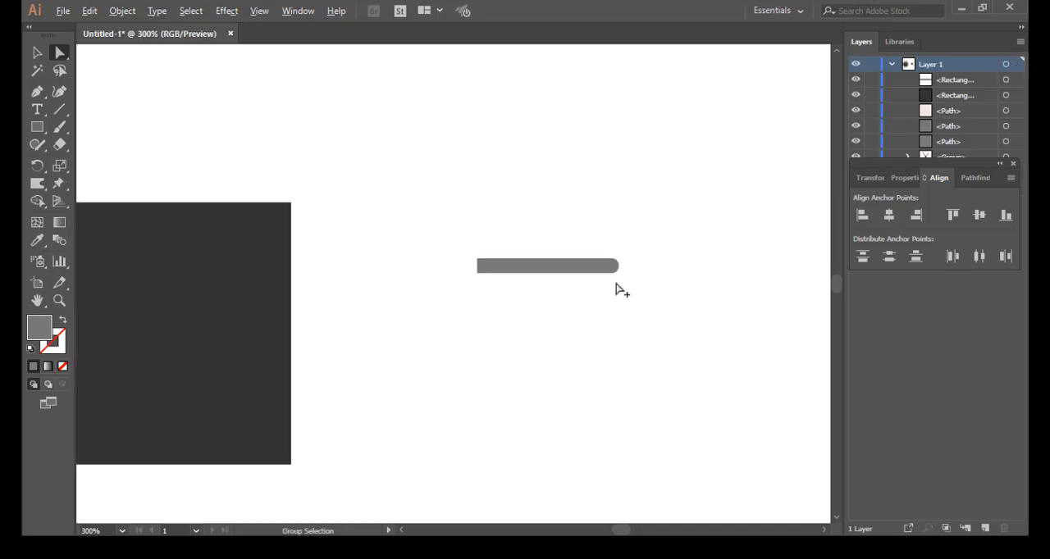
scroll(618, 288, down, 1)
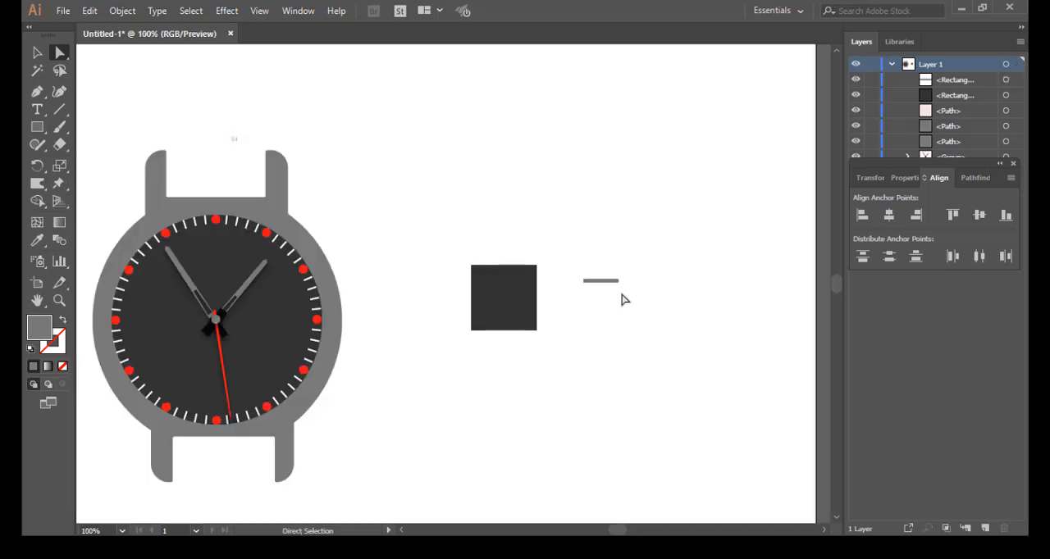
click(36, 52)
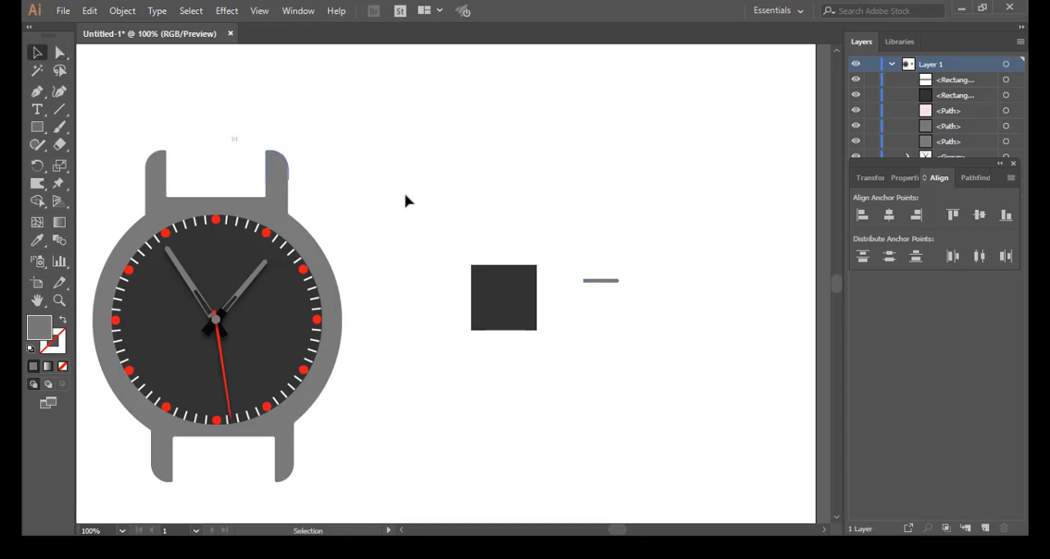
drag(592, 283, 479, 280)
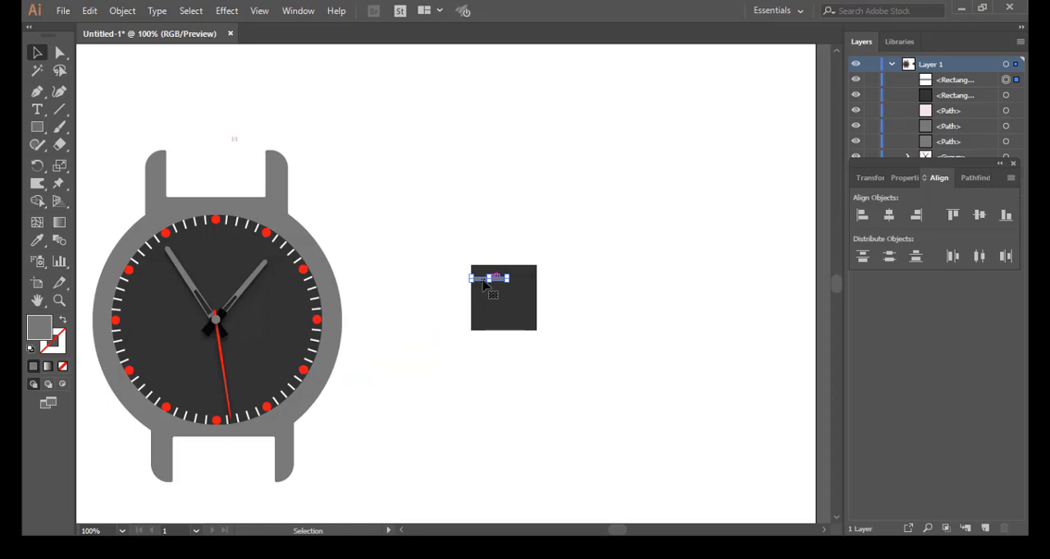
drag(483, 284, 485, 294)
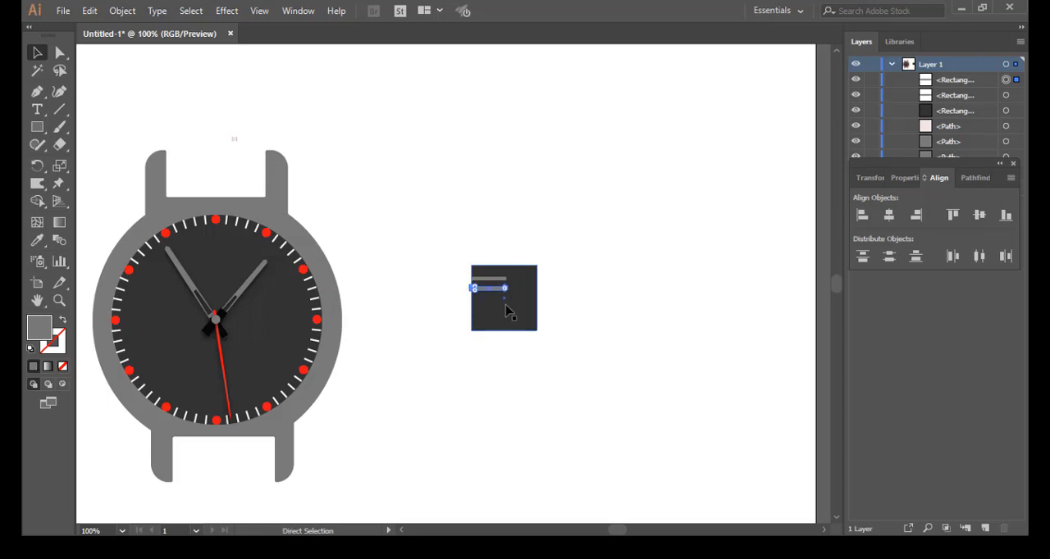
key(ctrl+d)
key(ctrl+d)
key(ctrl+d)
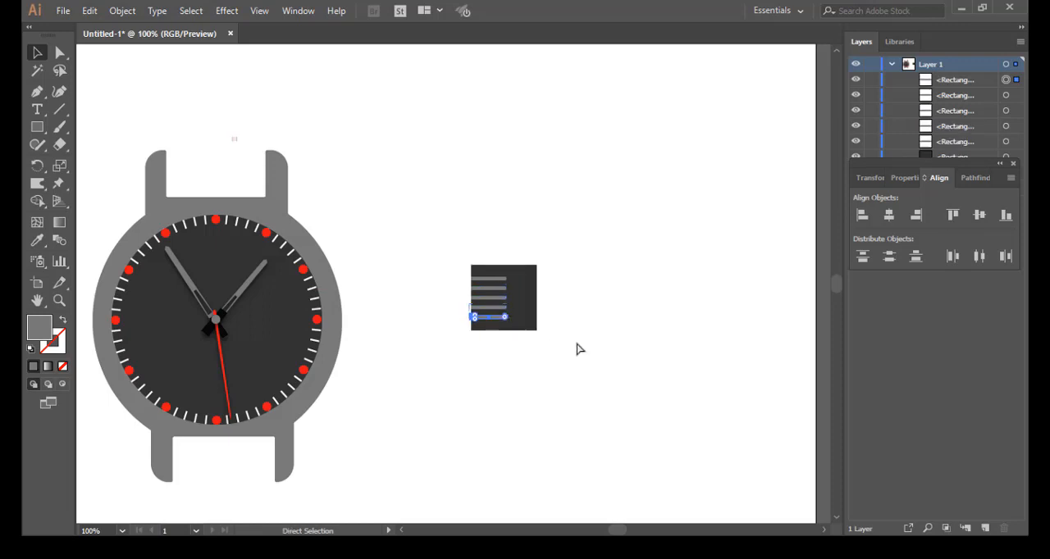
click(619, 300)
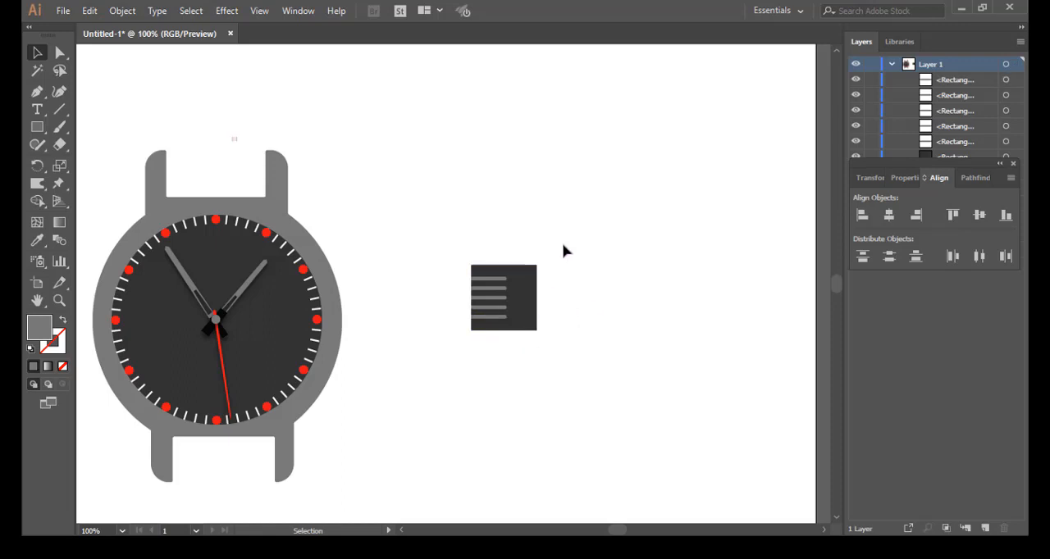
Step: Round the two right-hand corners of the dark square to form the crown's outer end, and deselect it
drag(555, 247, 534, 322)
click(60, 53)
drag(529, 335, 513, 319)
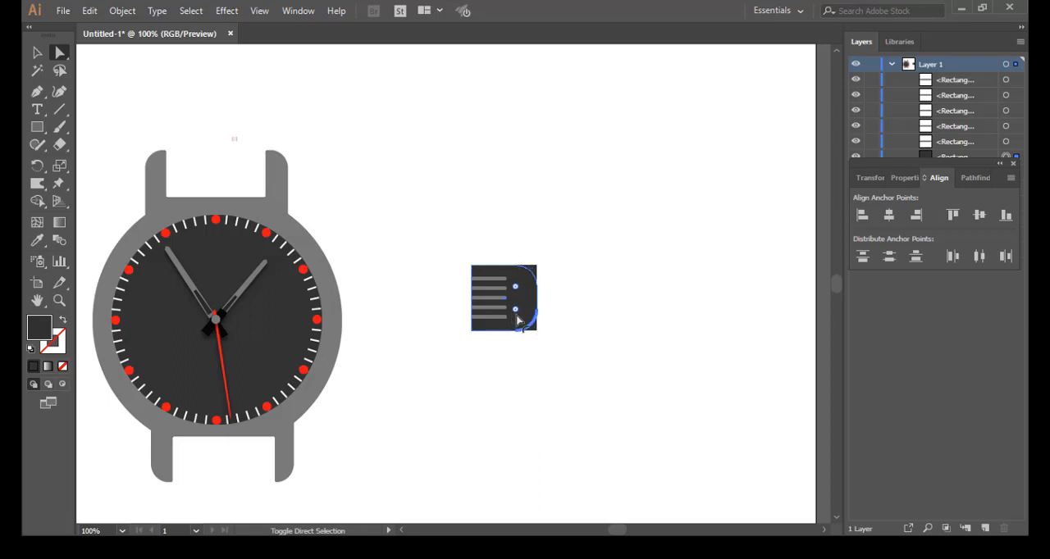
click(588, 308)
Step: Move the dark shape together with its five ridges onto the case's right edge at the three o'clock position
drag(450, 230, 552, 375)
drag(527, 309, 384, 338)
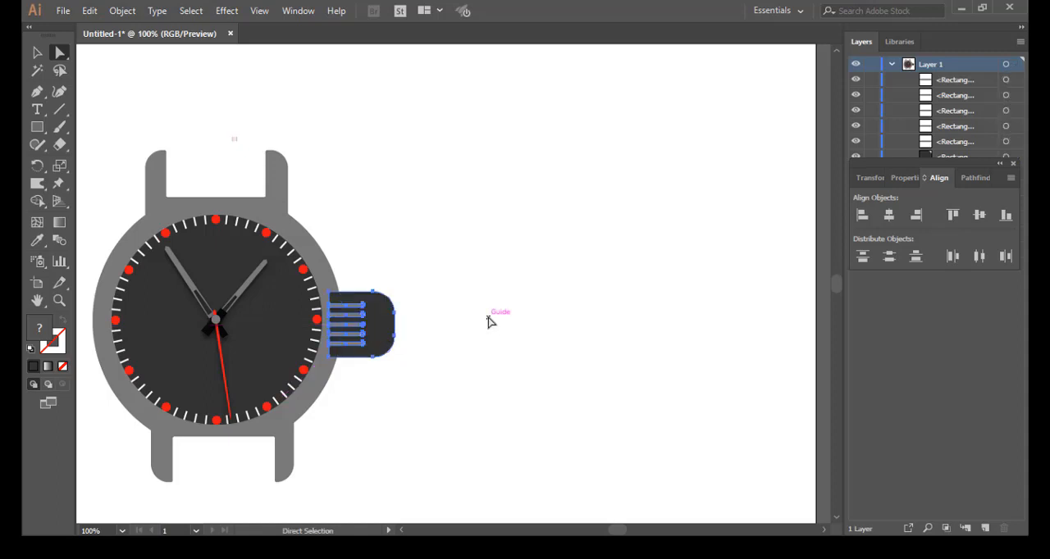
click(489, 322)
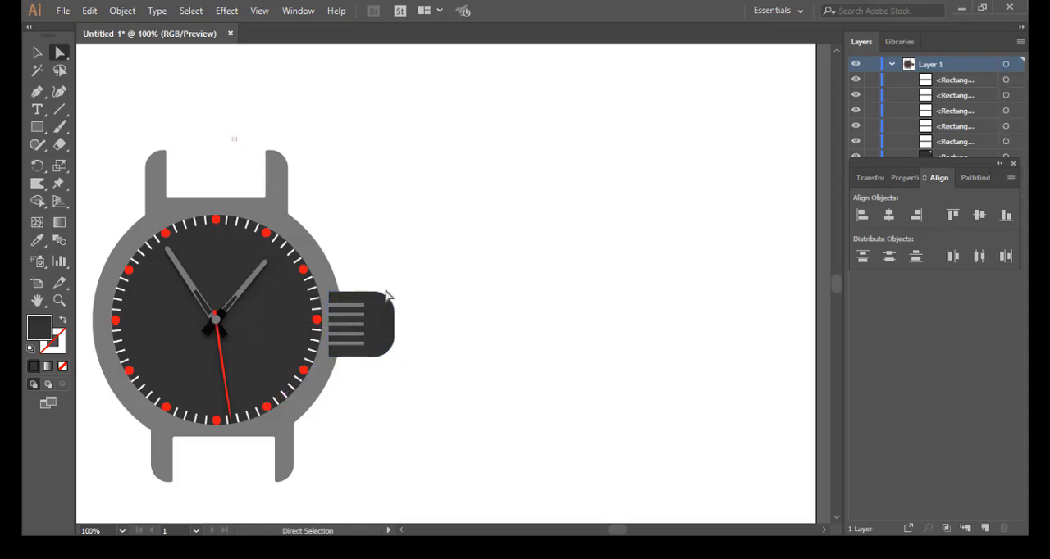
Step: Send the whole crown with its ridges to the back, behind the watch case, and scale it down proportionally
drag(424, 271, 356, 380)
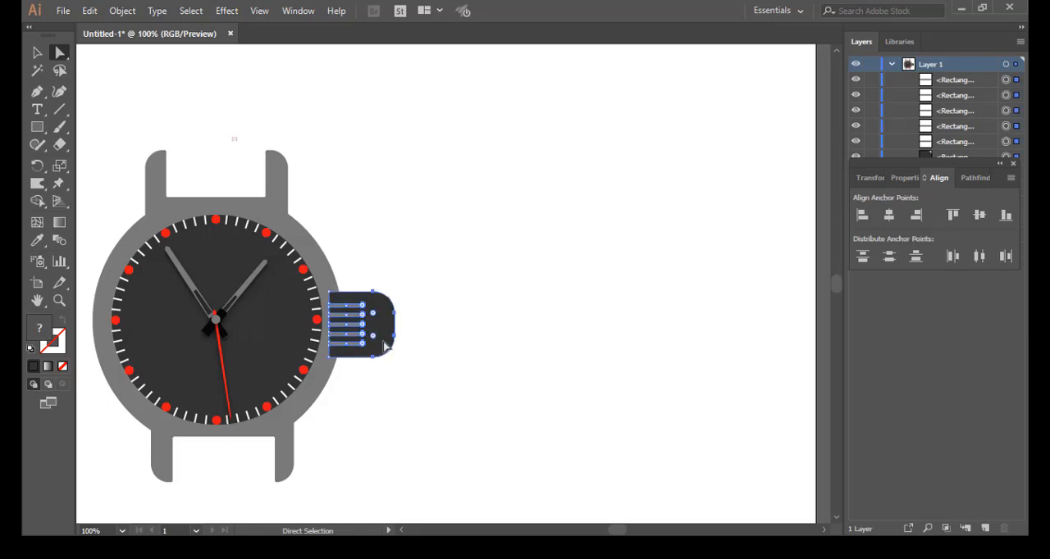
right_click(378, 348)
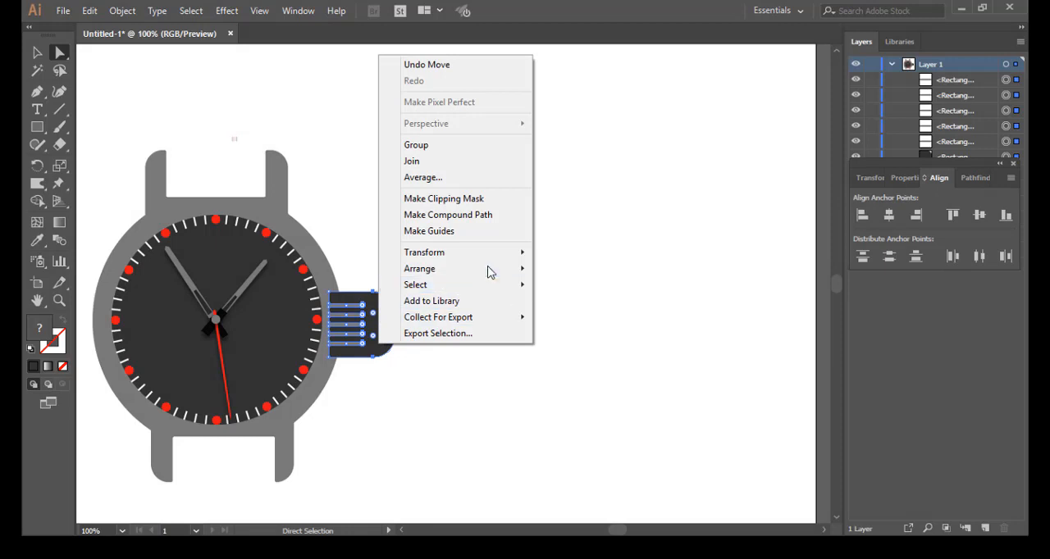
mouse_move(496, 272)
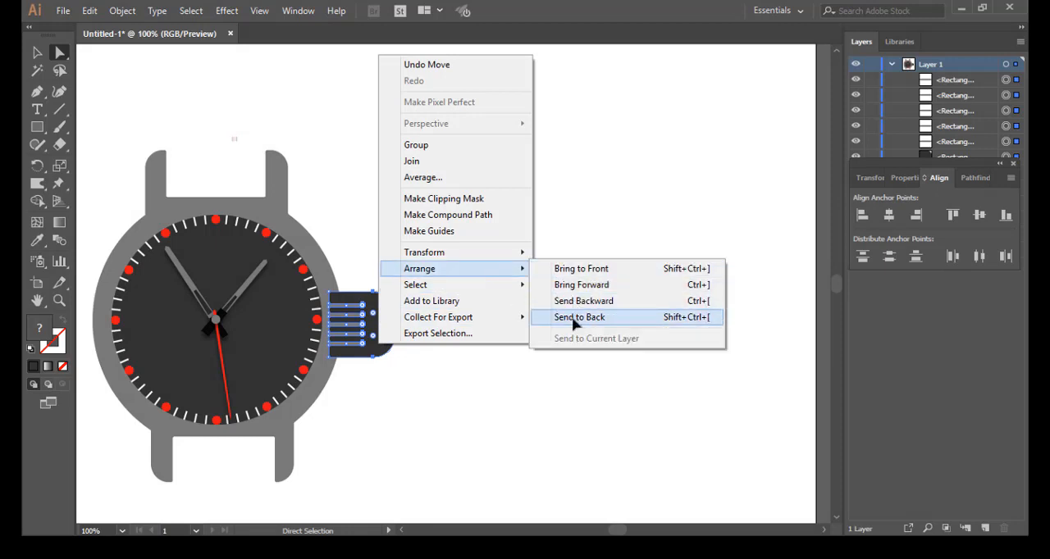
click(579, 317)
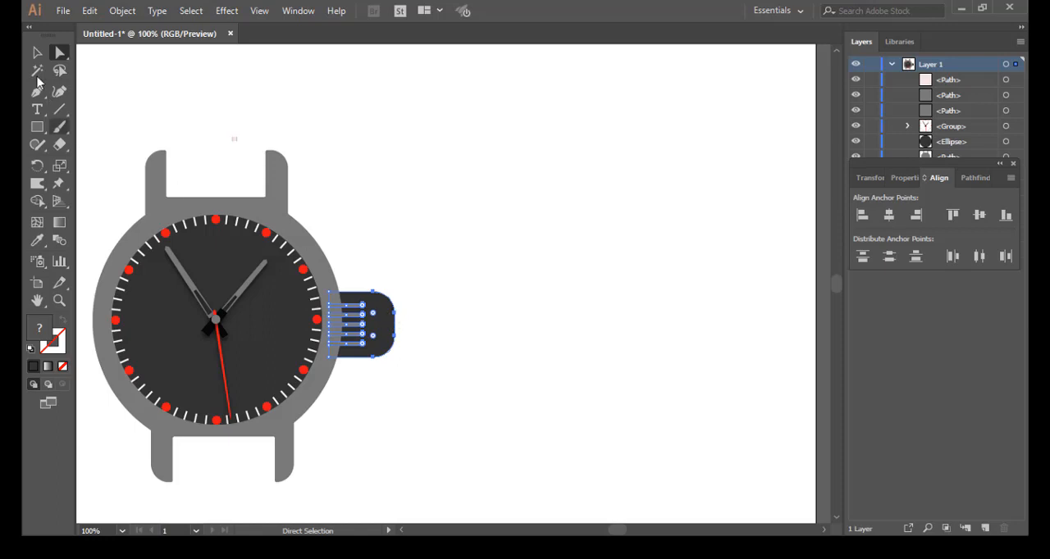
key(v)
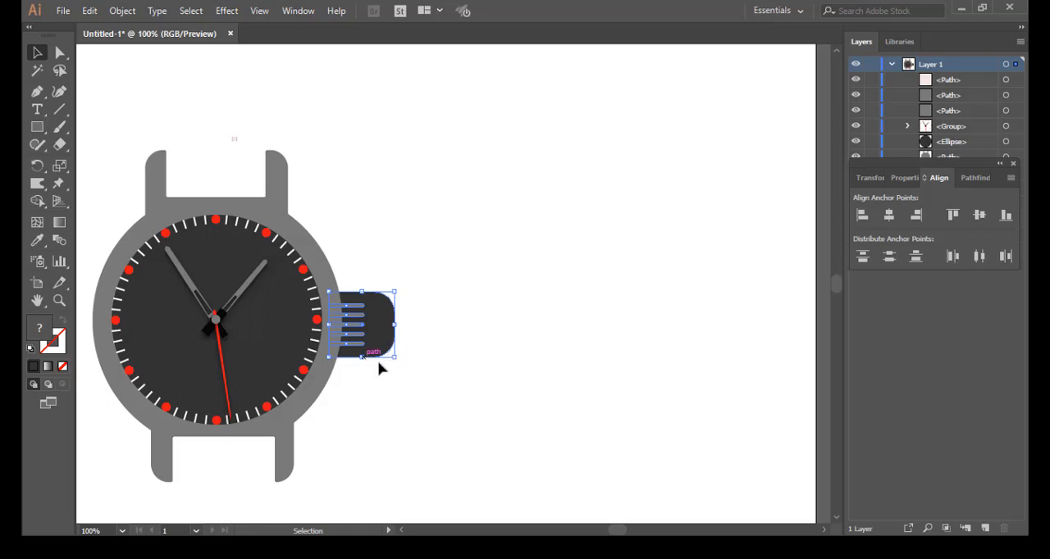
drag(393, 357, 367, 325)
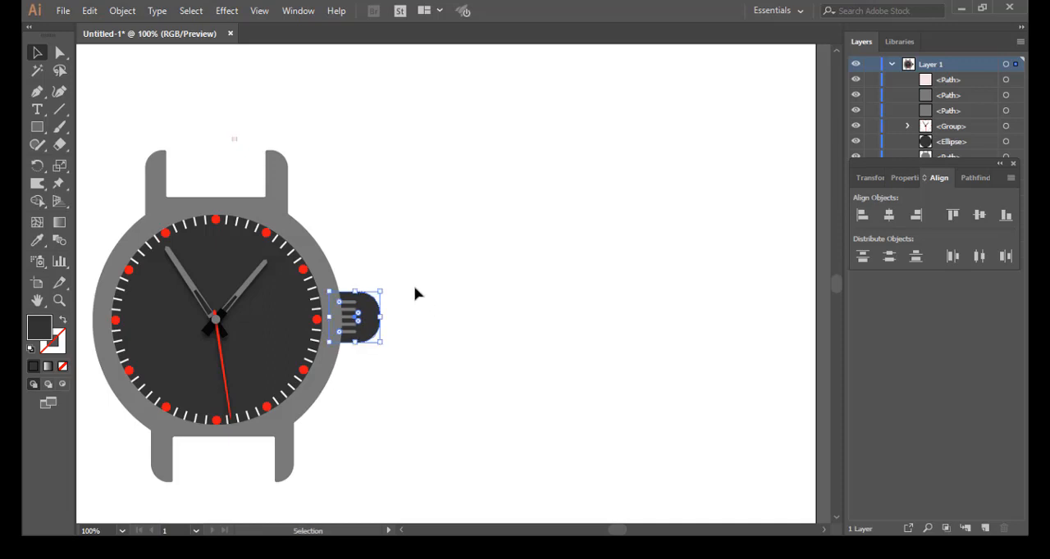
Step: Shift the crown and its ridges slightly downward beside the case, scale them down proportionally, and deselect them
drag(408, 265, 350, 382)
drag(368, 323, 368, 326)
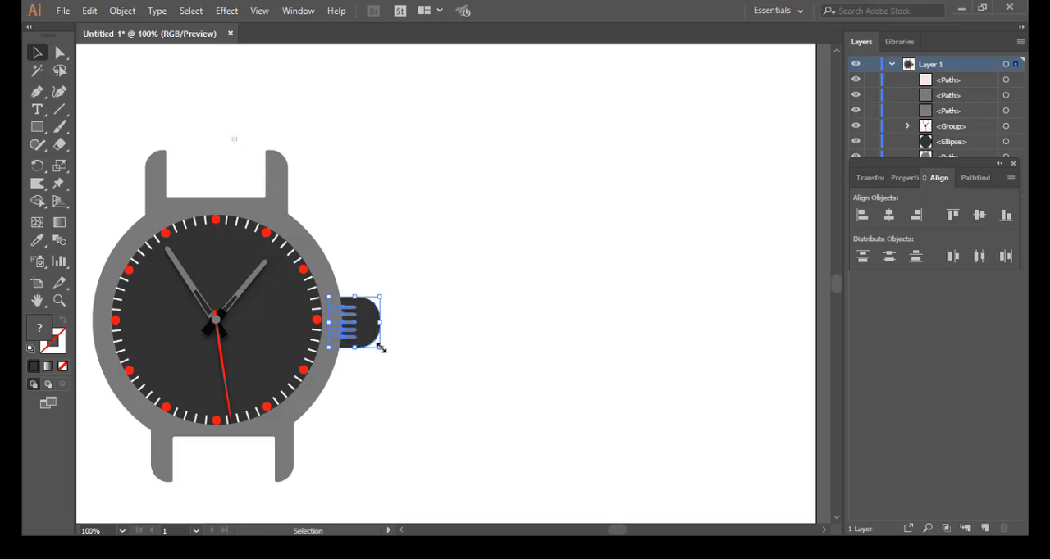
drag(379, 349, 366, 335)
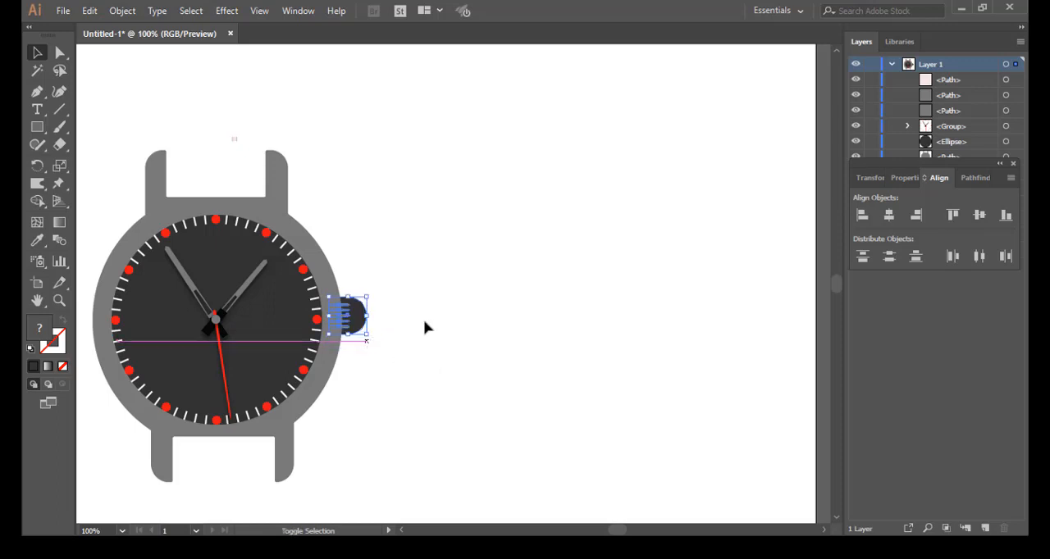
click(424, 328)
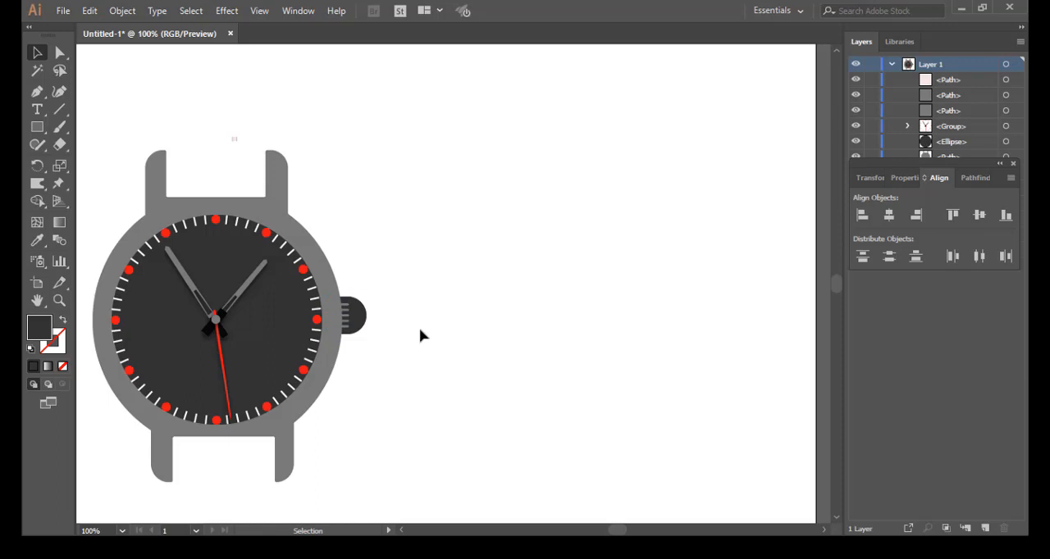
Step: Draw a long, narrow dark rectangle downward from the gap between the lower lugs to form the belt
scroll(422, 334, down, 3)
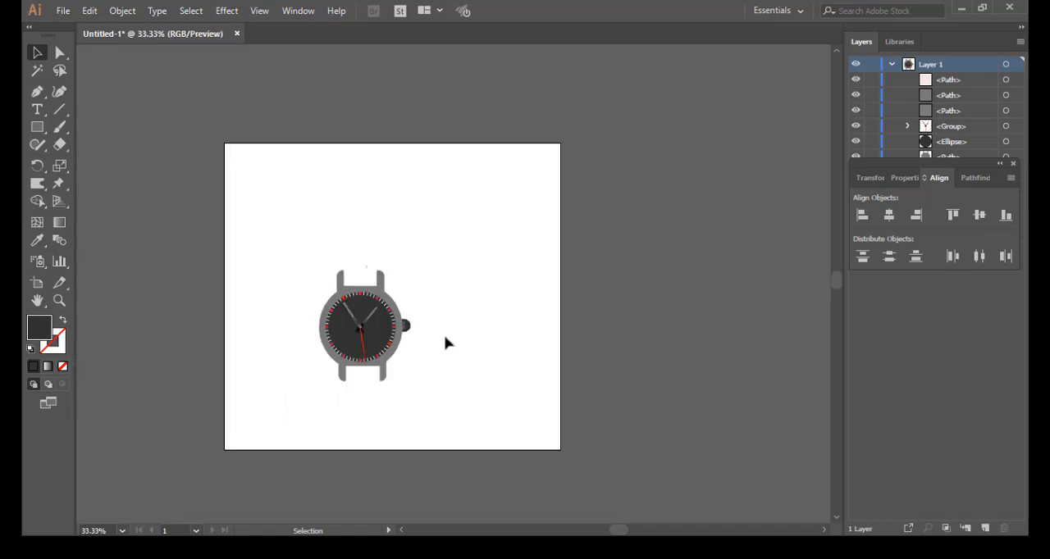
drag(387, 362, 448, 332)
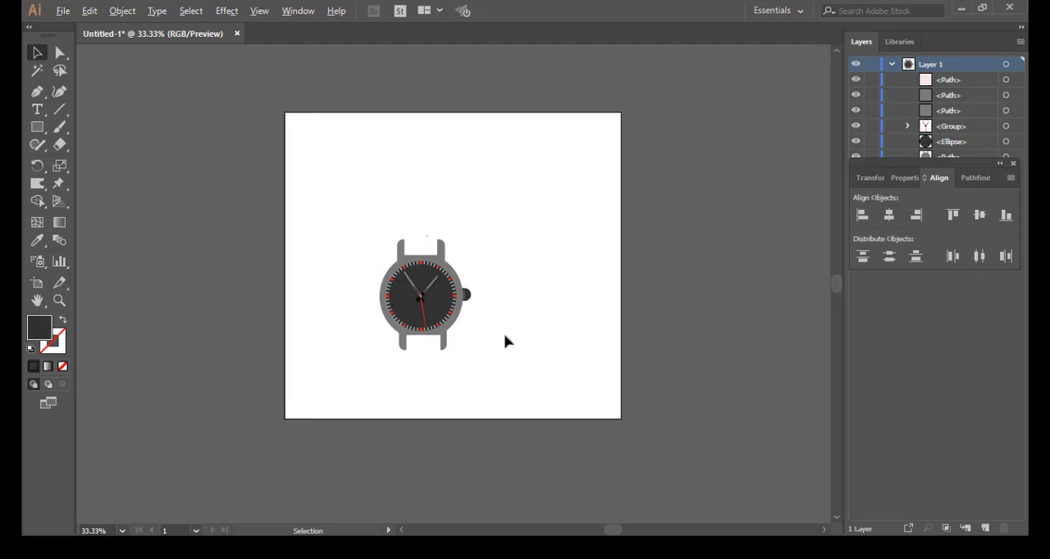
scroll(506, 342, up, 3)
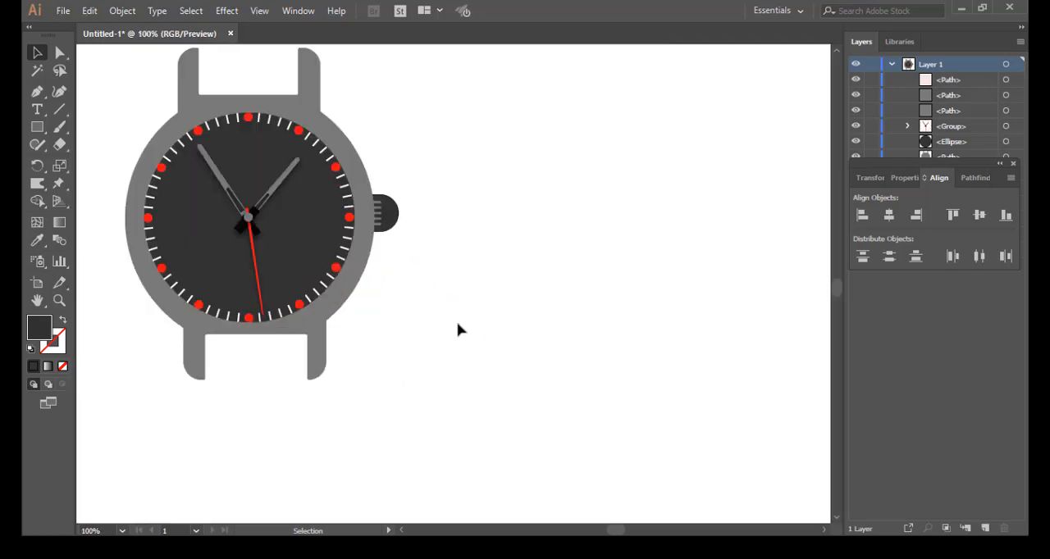
scroll(691, 419, down, 2)
key(m)
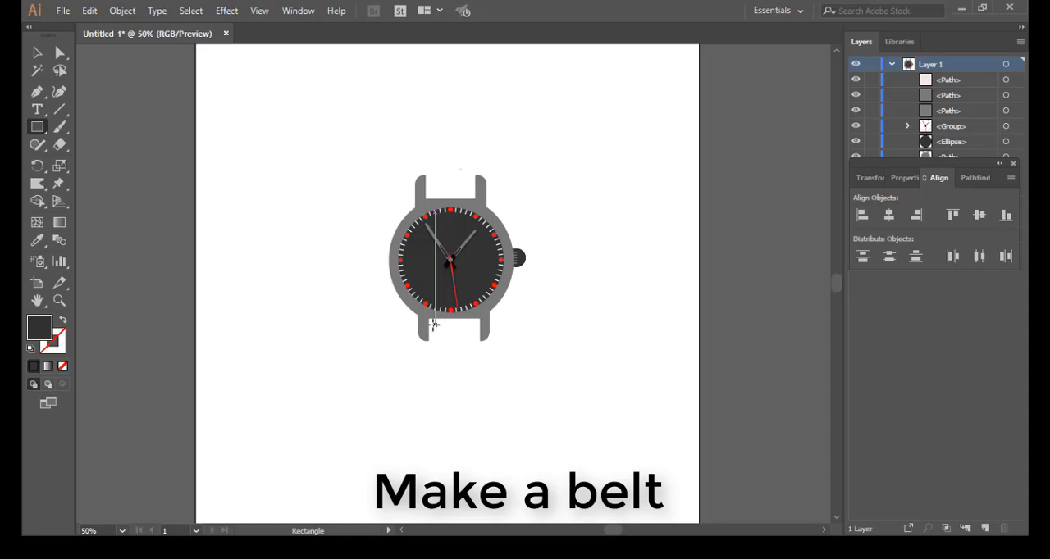
drag(432, 325, 476, 511)
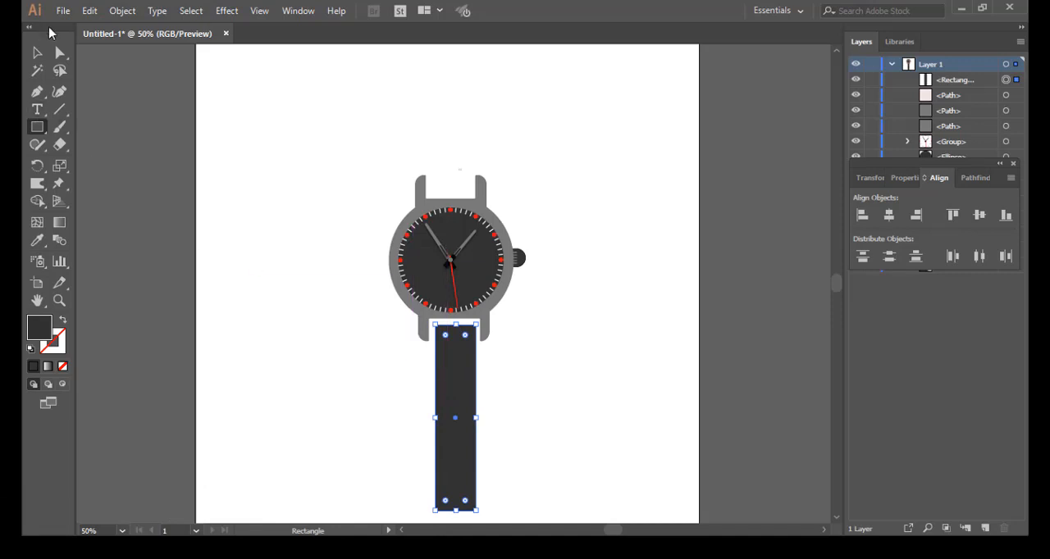
Step: Move the belt rectangle up against the case and widen it to nearly fill the gap between the lower lugs
click(38, 54)
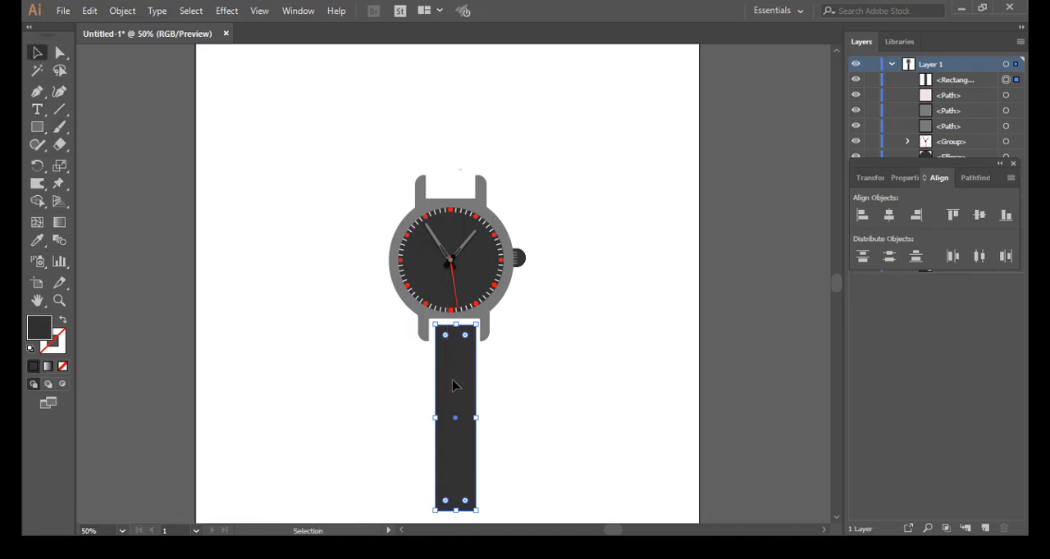
drag(454, 386, 452, 382)
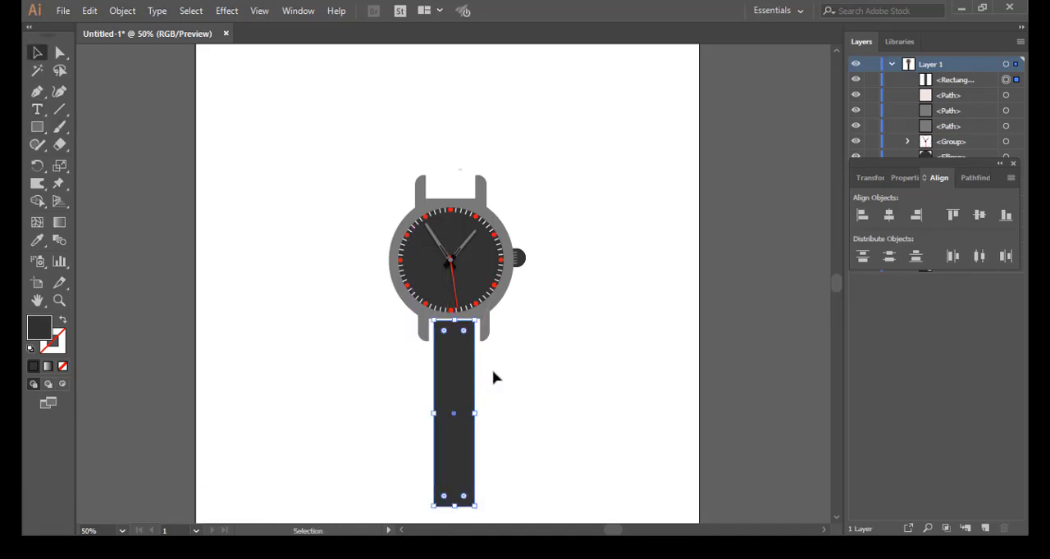
alt+scroll(498, 376, up, 4)
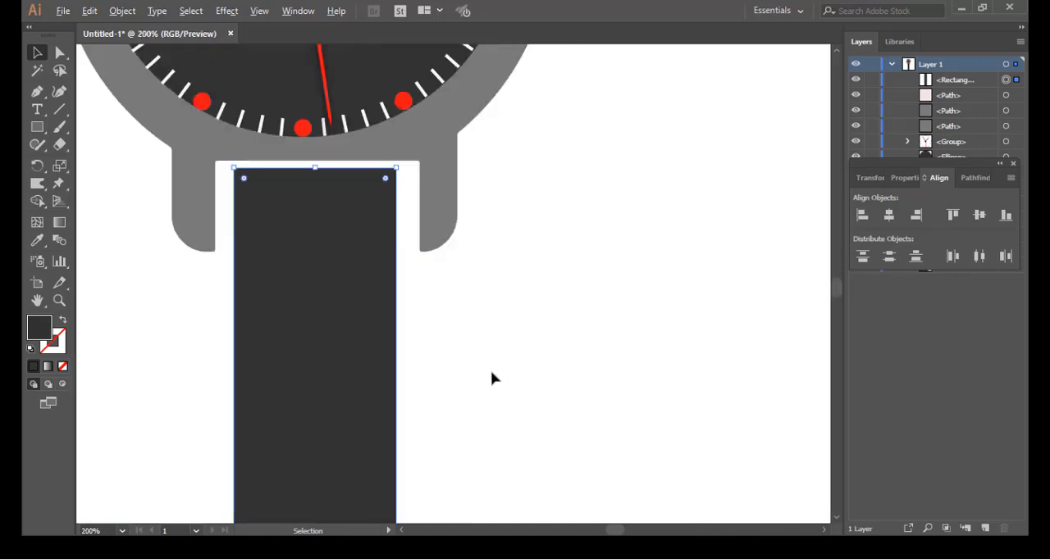
alt+scroll(293, 236, down, 2)
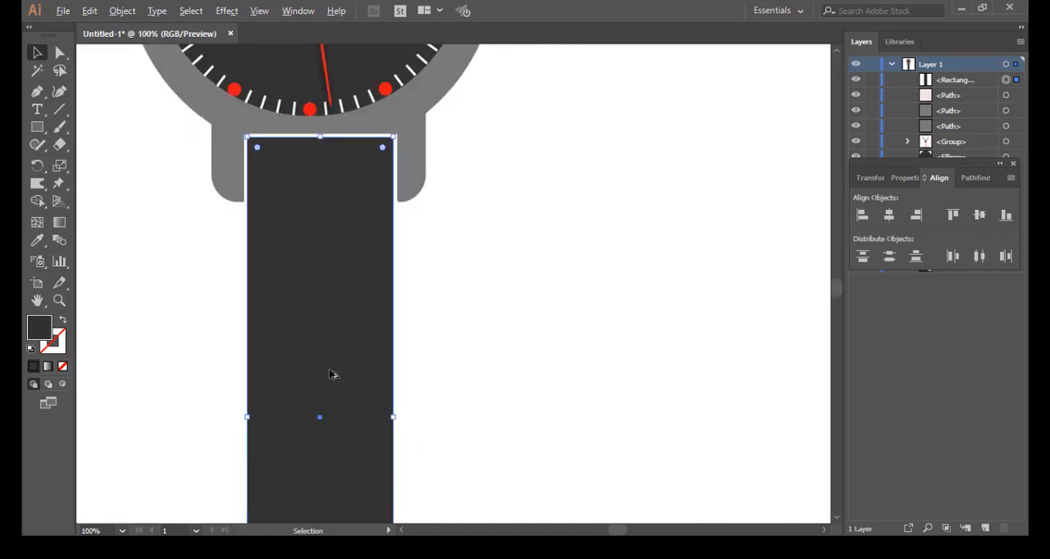
alt+scroll(333, 375, down, 1)
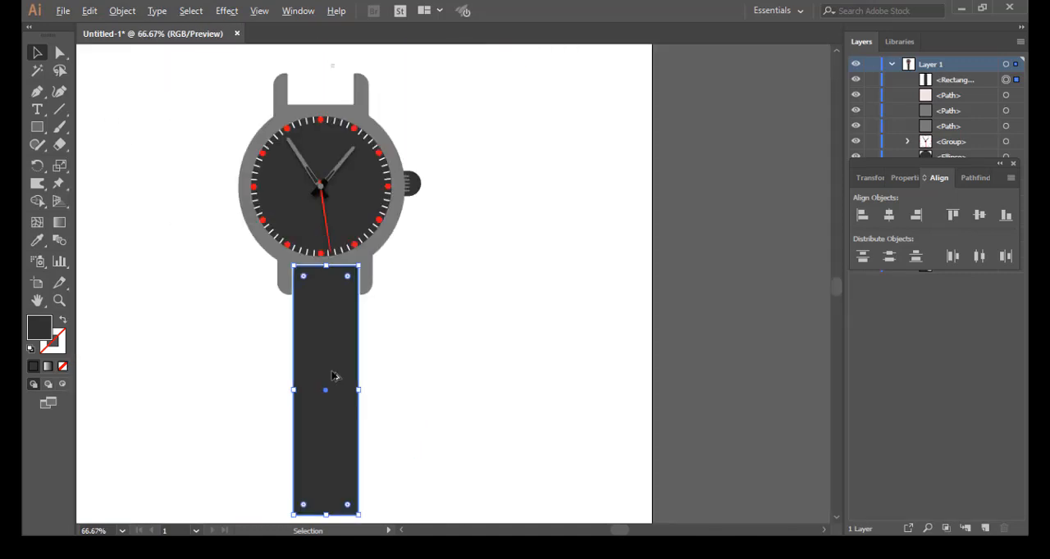
click(459, 375)
Step: Duplicate the lower belt strip above the watch, positioning the copy's lower end between the tips of the upper lugs
scroll(459, 375, down, 1)
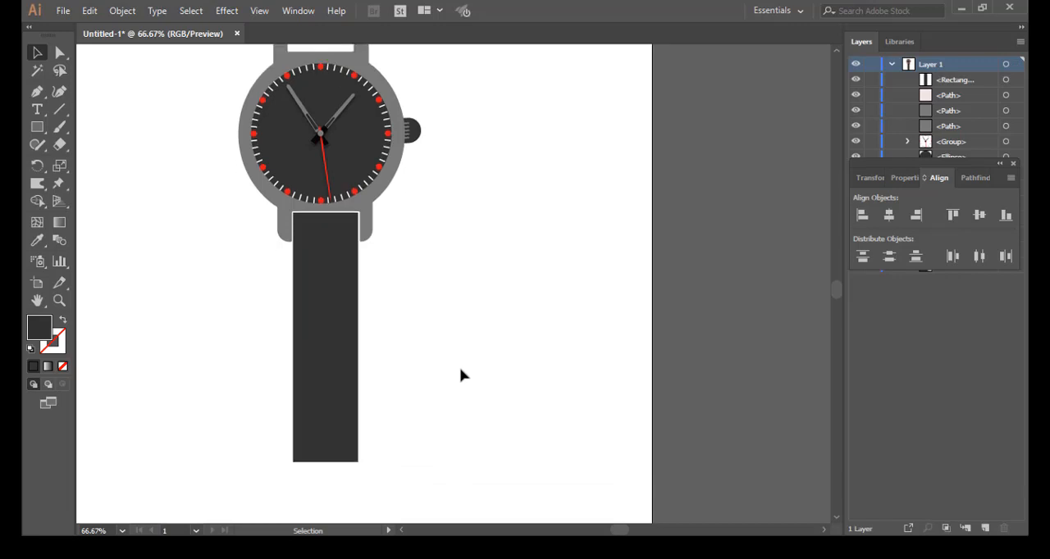
scroll(460, 375, up, 2)
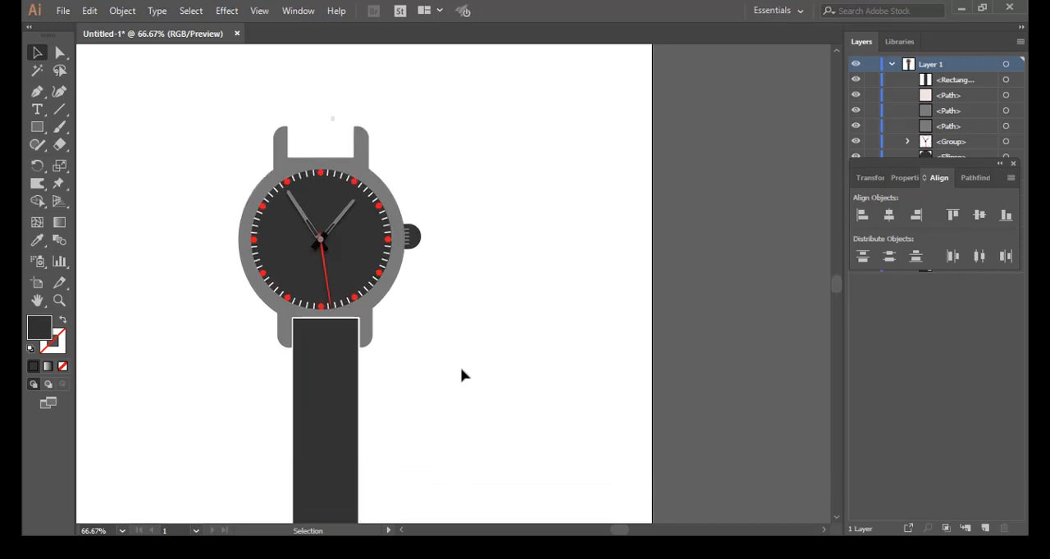
scroll(460, 374, down, 2)
scroll(462, 374, up, 1)
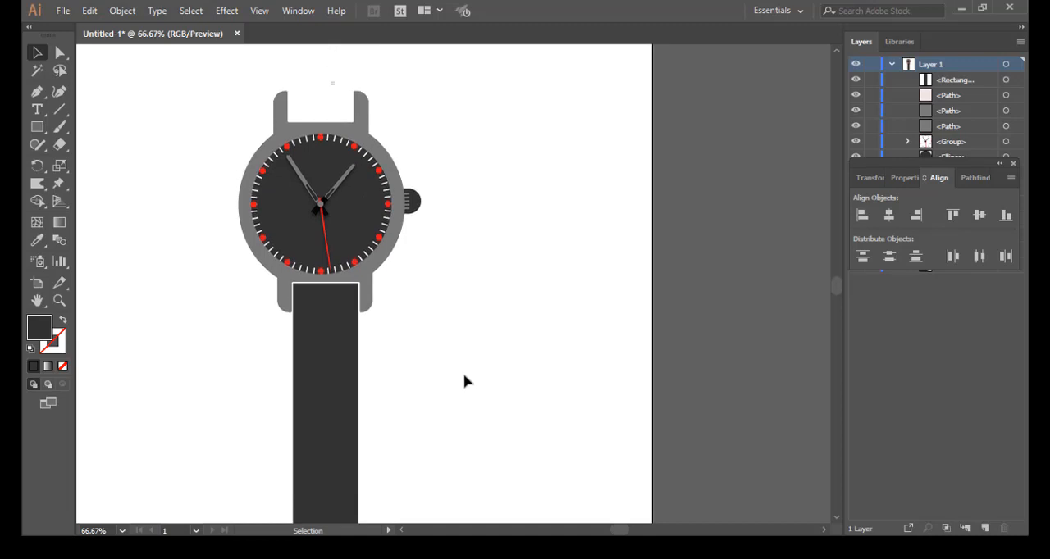
click(328, 419)
click(329, 418)
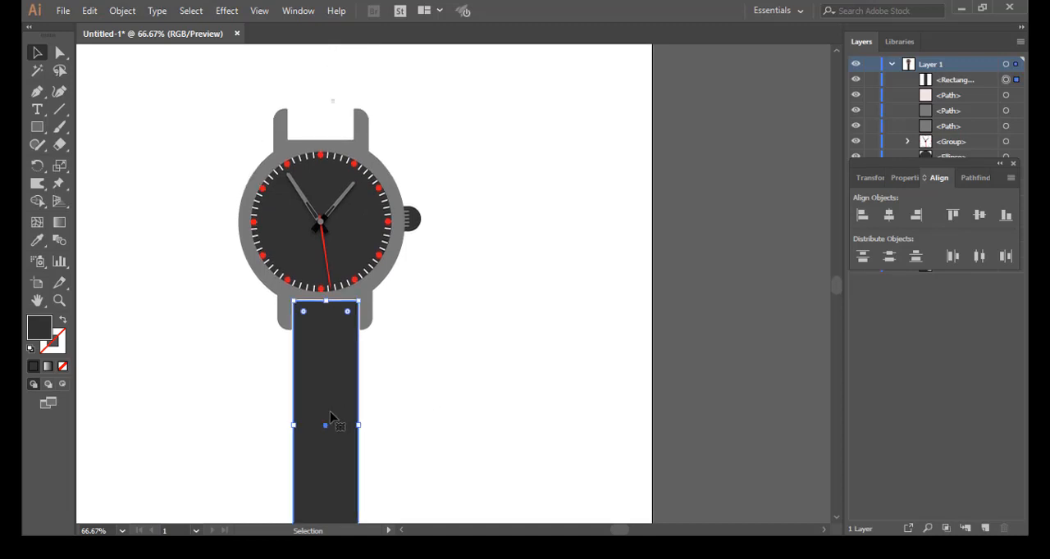
drag(336, 390, 358, 106)
drag(331, 144, 323, 95)
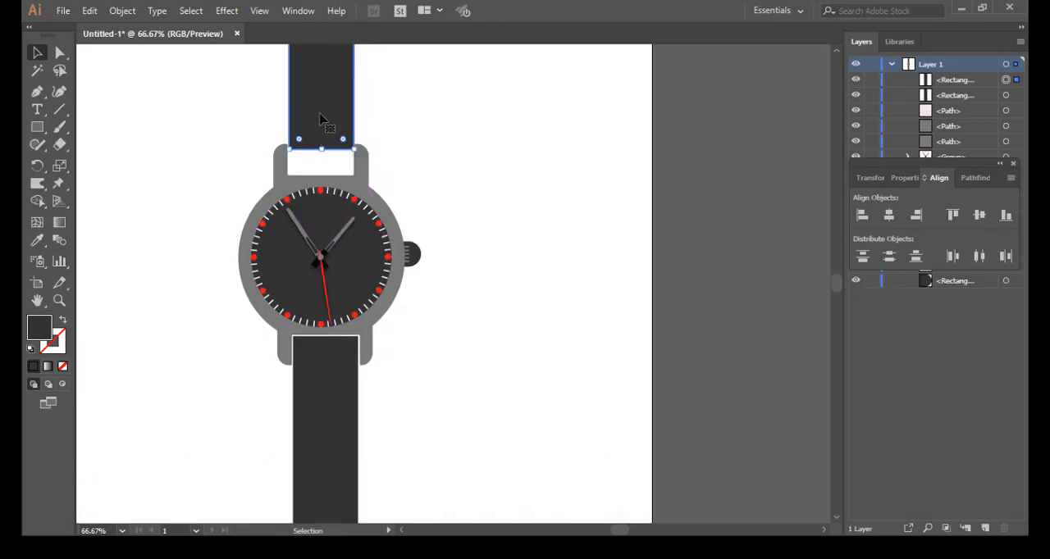
click(439, 170)
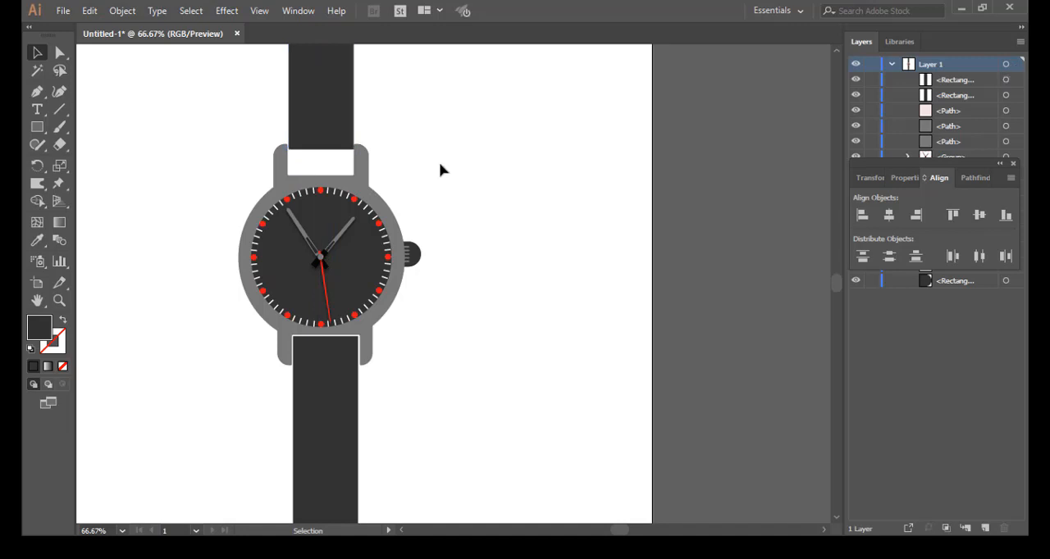
Step: Show the rulers and place a horizontal guide across the lower belt's end and a vertical guide through the belt
scroll(448, 201, down, 5)
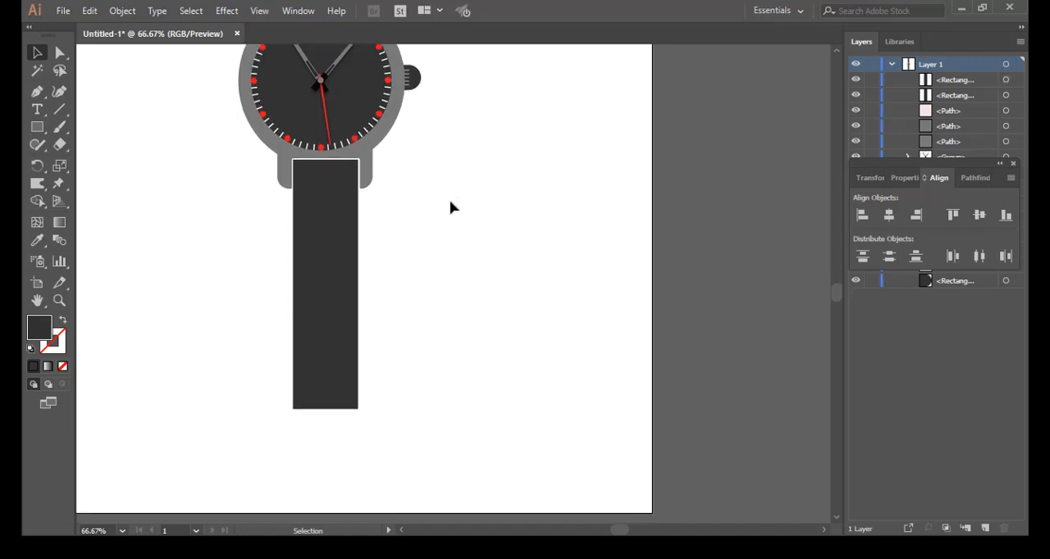
scroll(451, 207, down, 1)
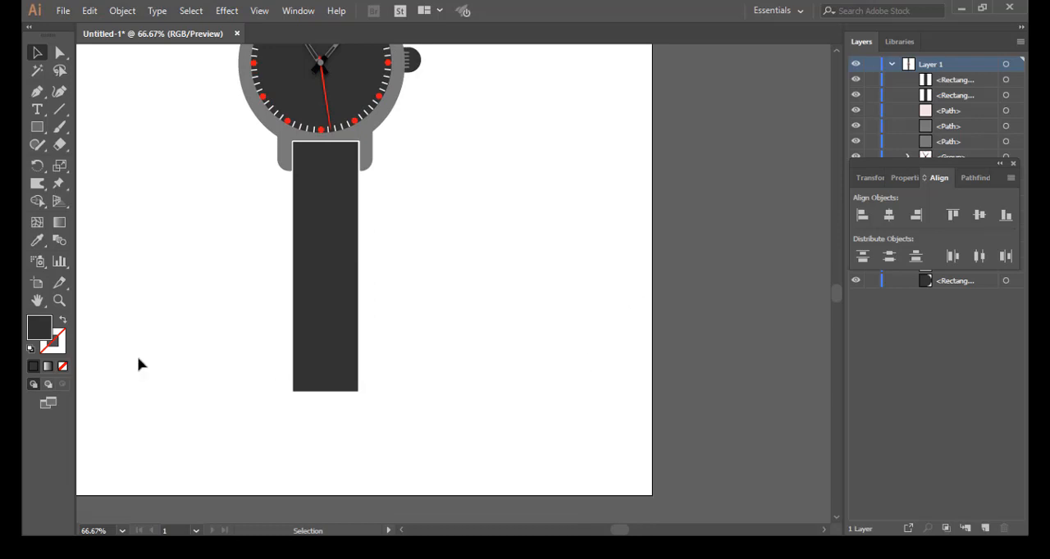
key(a)
key(v)
key(ctrl+r)
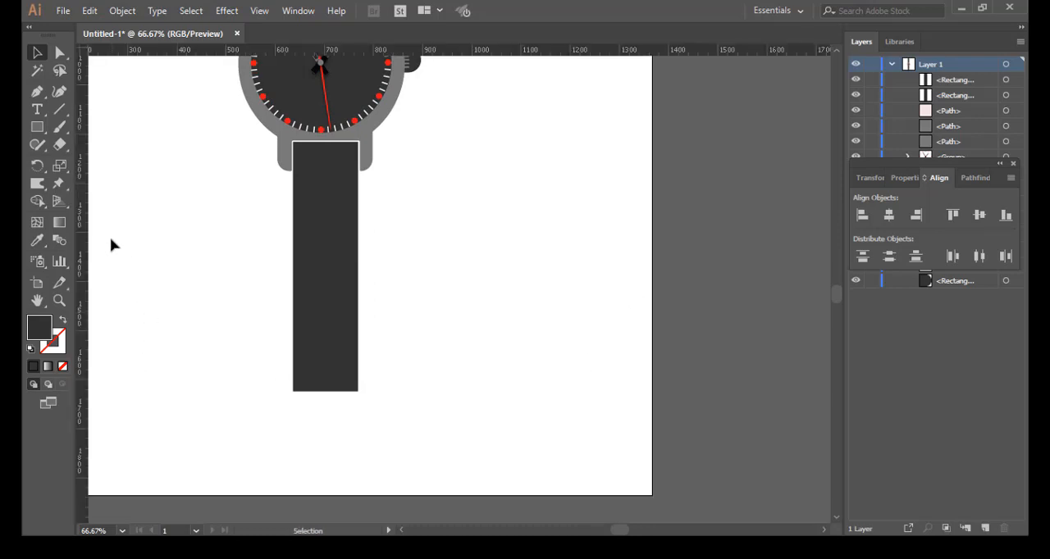
drag(158, 56, 234, 347)
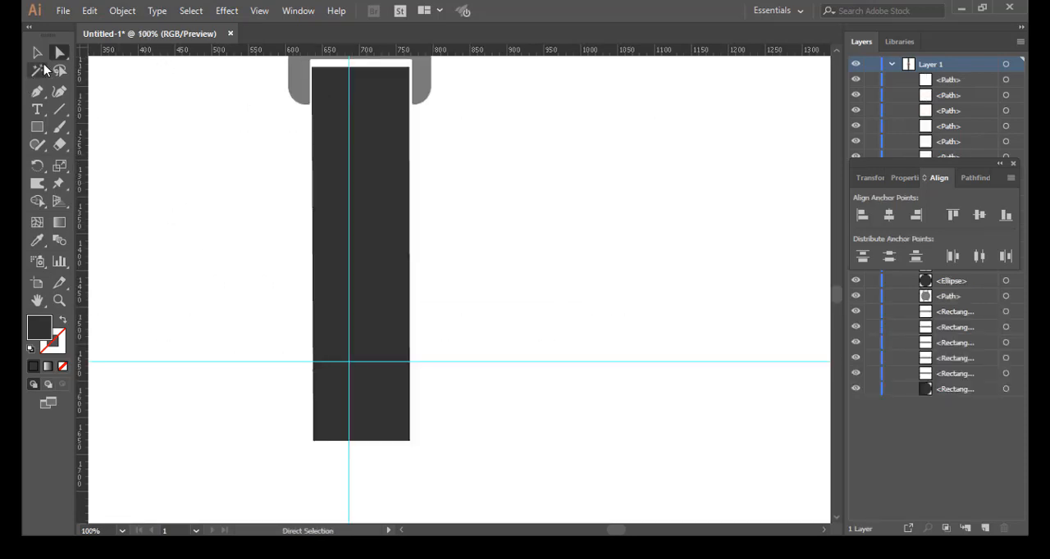
Step: Add an anchor point on each long side of the lower belt, at equal height just below the horizontal guide
click(38, 53)
click(394, 211)
click(336, 213)
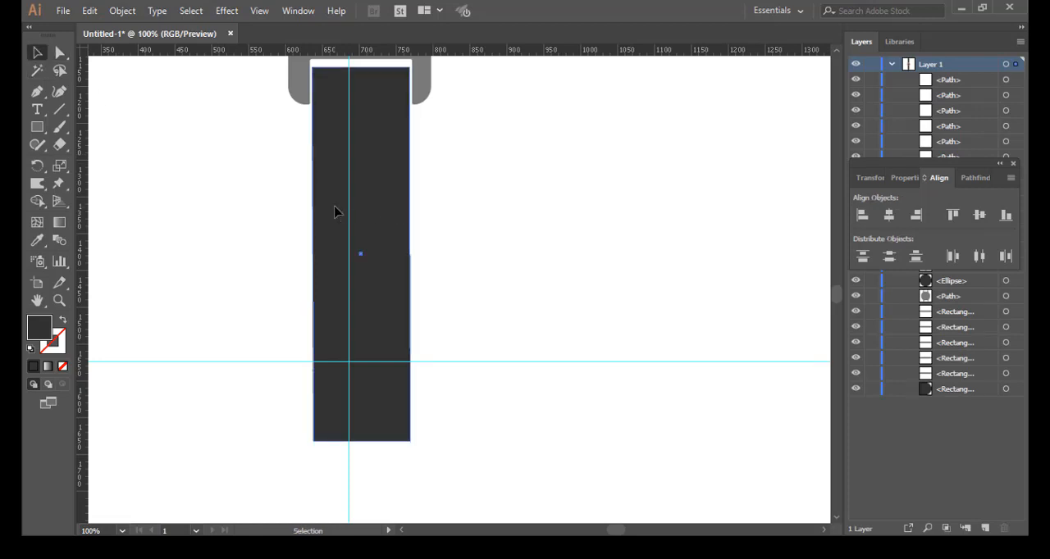
click(38, 93)
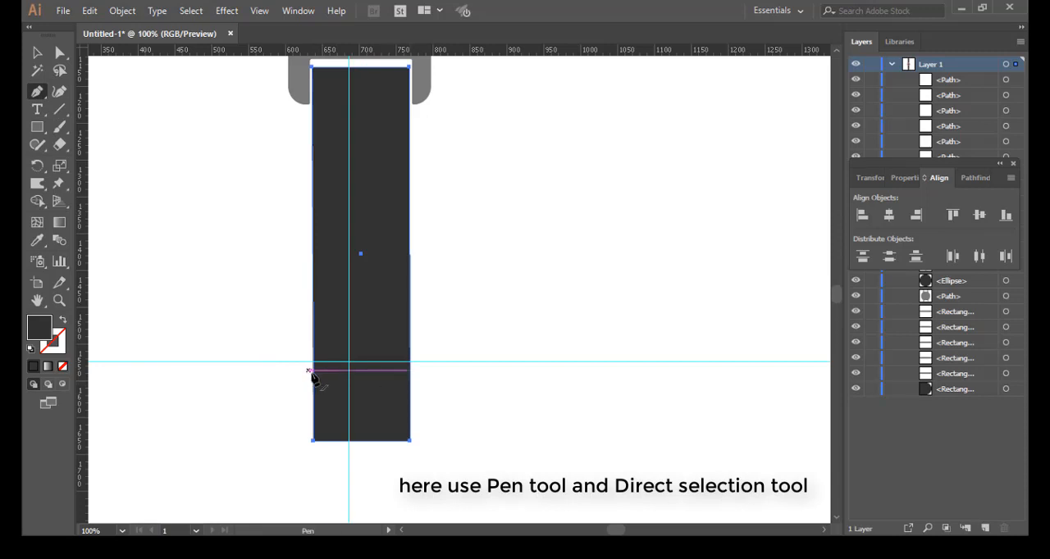
click(410, 379)
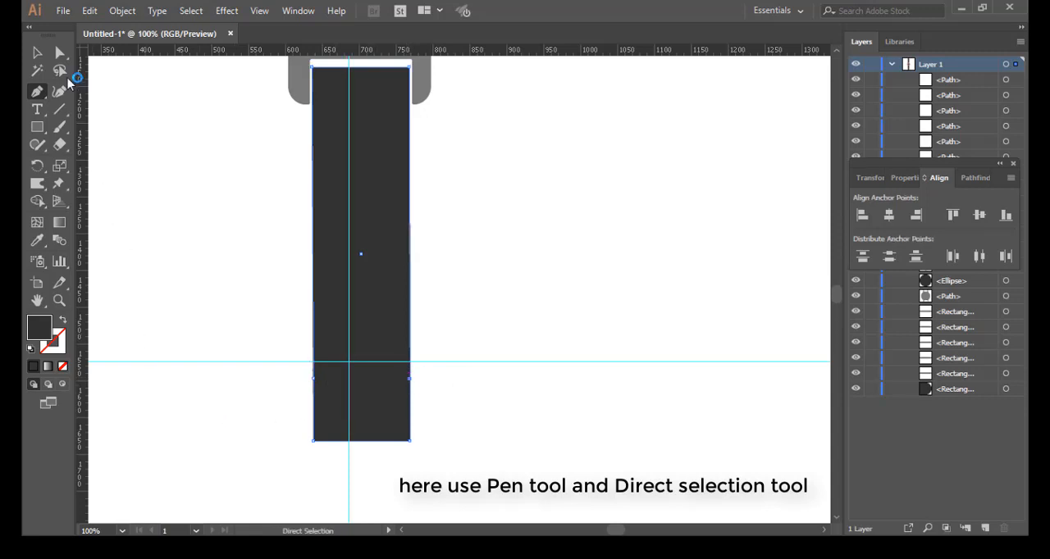
Step: Taper the lower belt's end by nudging its two bottom corner points inward by equal amounts
click(59, 59)
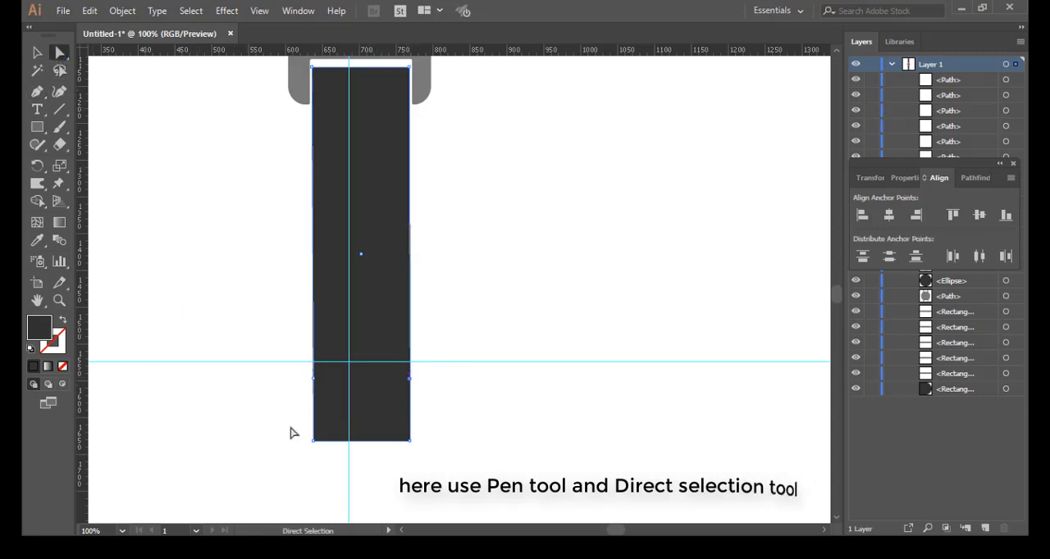
drag(292, 427, 328, 458)
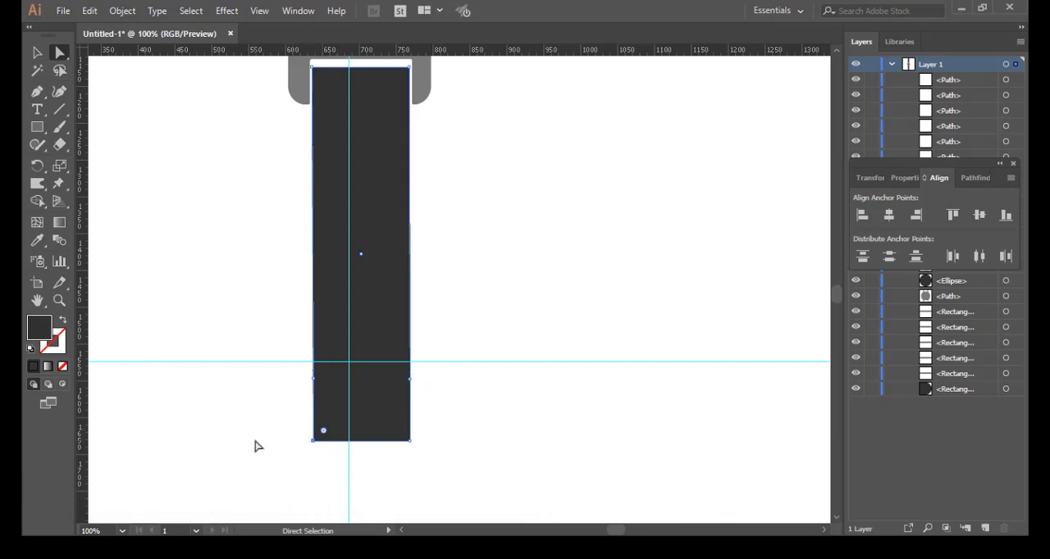
key(shift+Right)
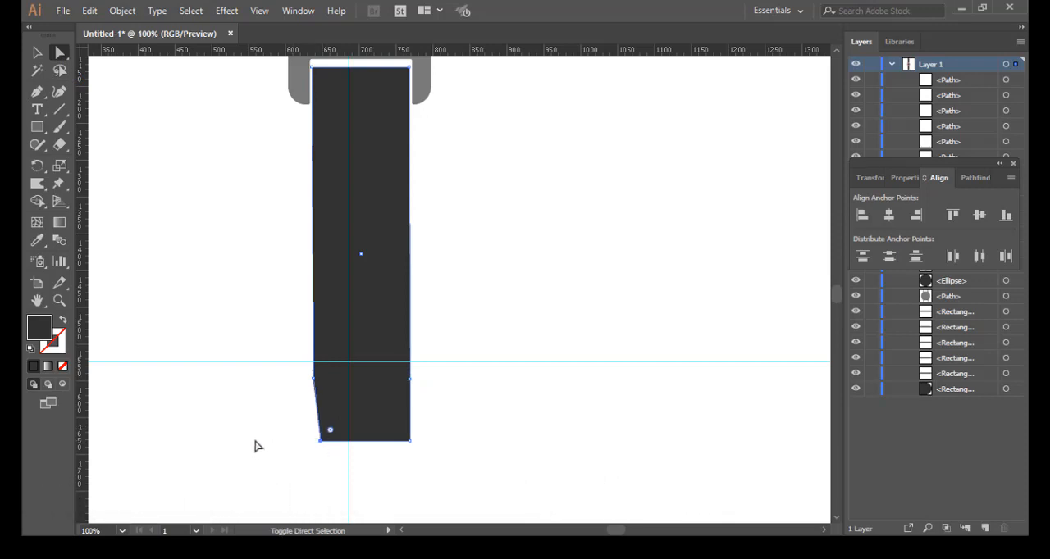
key(shift+Right)
drag(425, 423, 398, 468)
key(shift+Left)
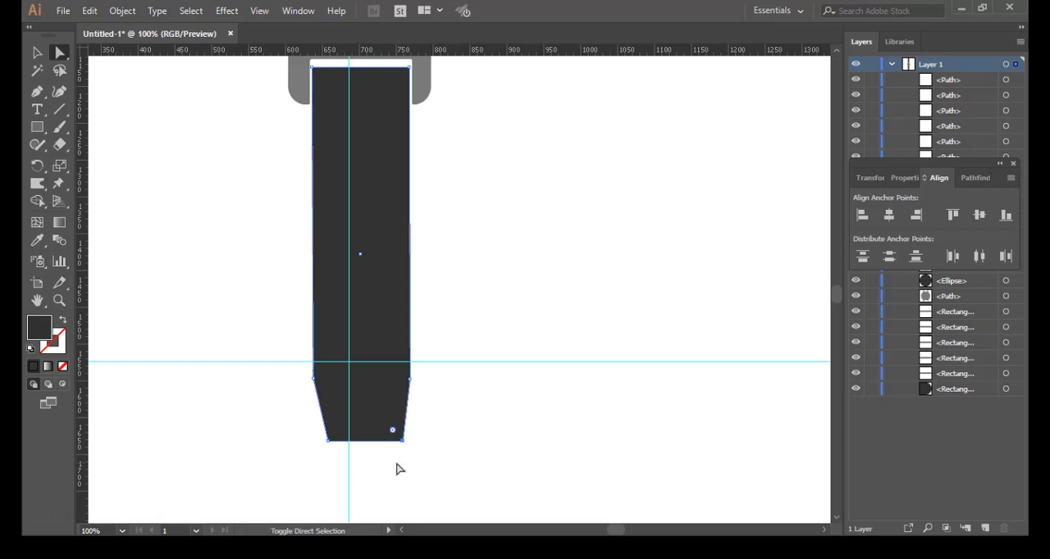
key(shift+Left)
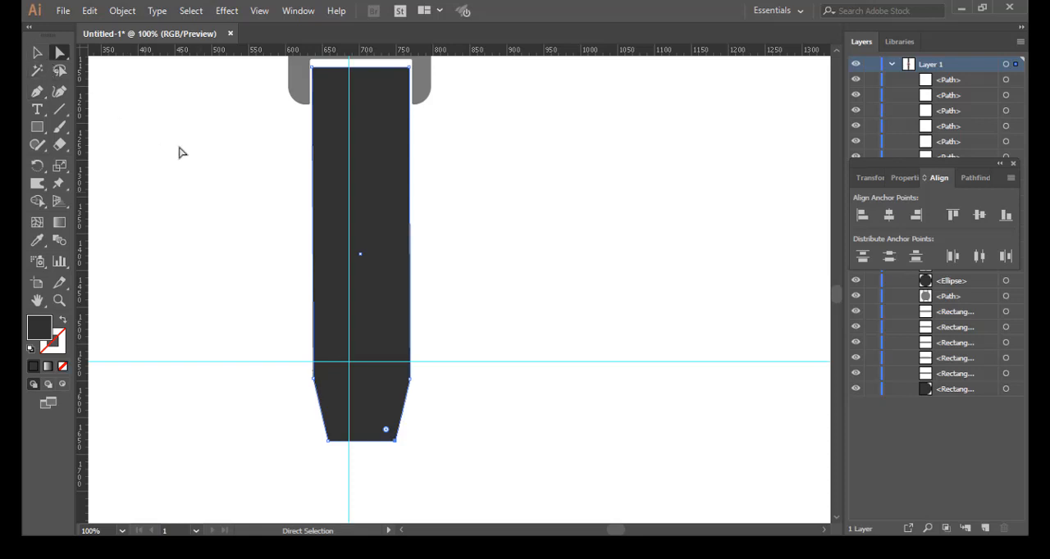
Step: Select the two bottom corner points of the tapered lower belt and round both corners together
click(38, 53)
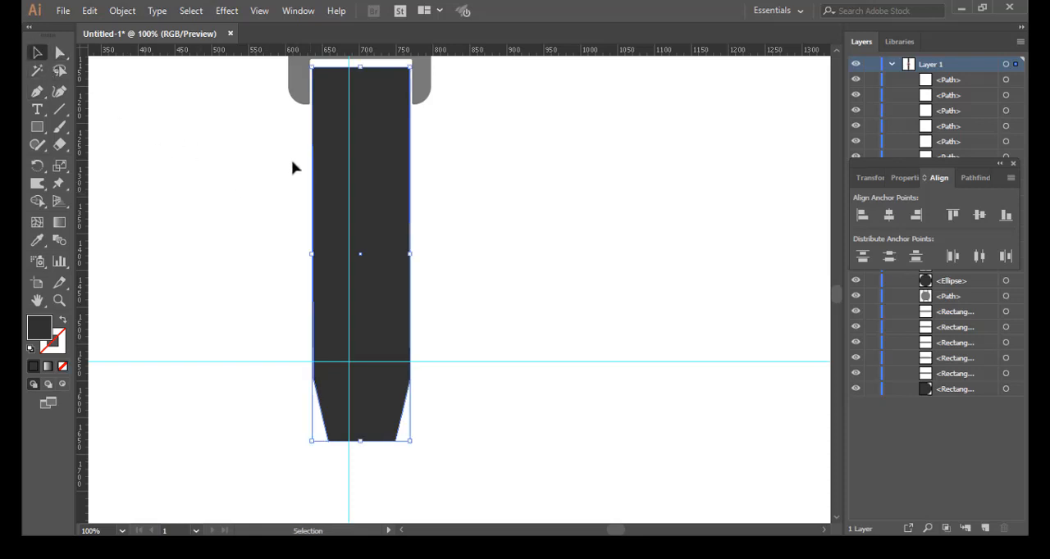
click(196, 146)
click(59, 52)
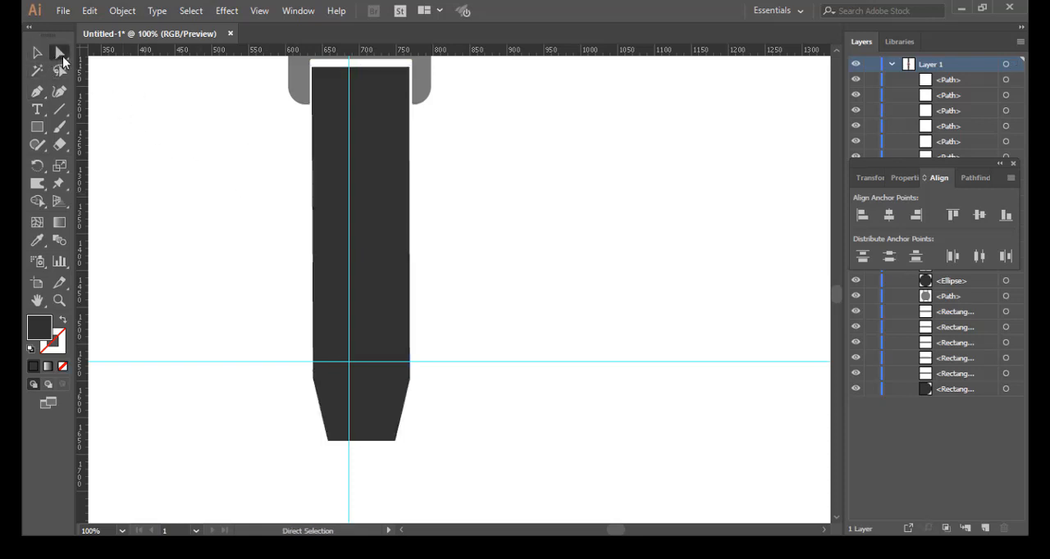
click(326, 326)
click(312, 426)
drag(324, 446, 418, 474)
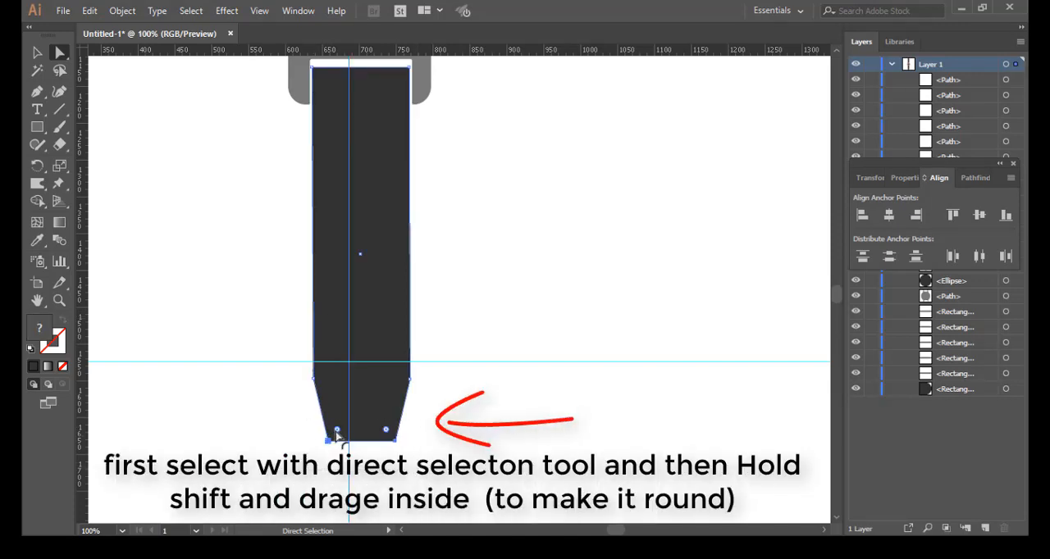
drag(336, 430, 335, 403)
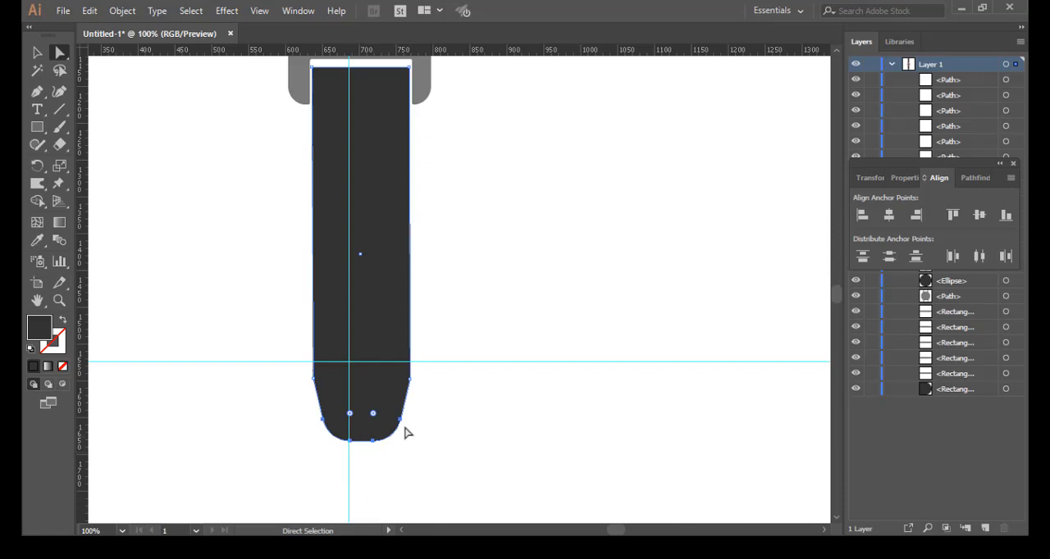
Step: Draw a dark rectangle for the buckle on the empty canvas beside the upper belt's free end
scroll(408, 433, down, 3)
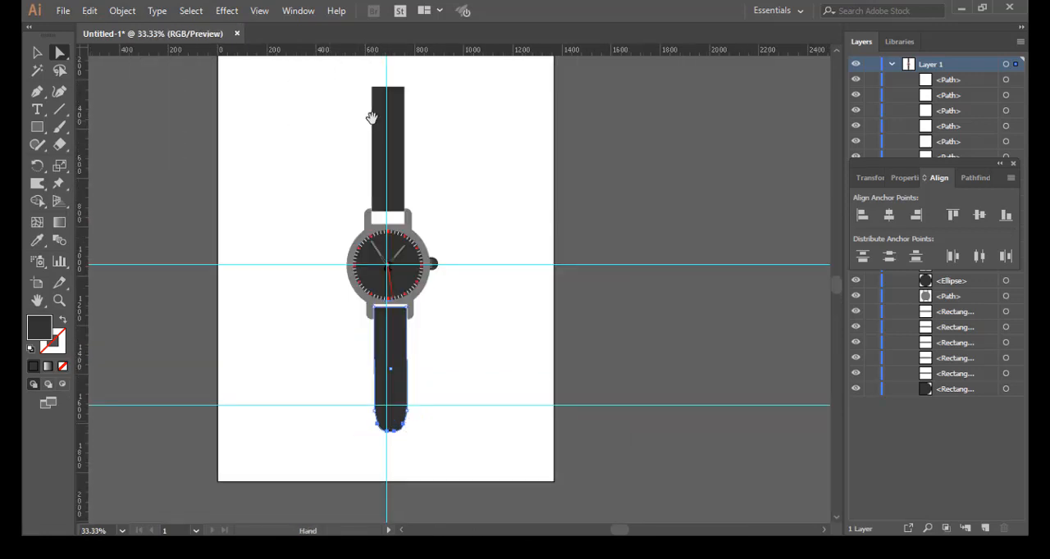
scroll(377, 166, up, 2)
scroll(390, 189, up, 4)
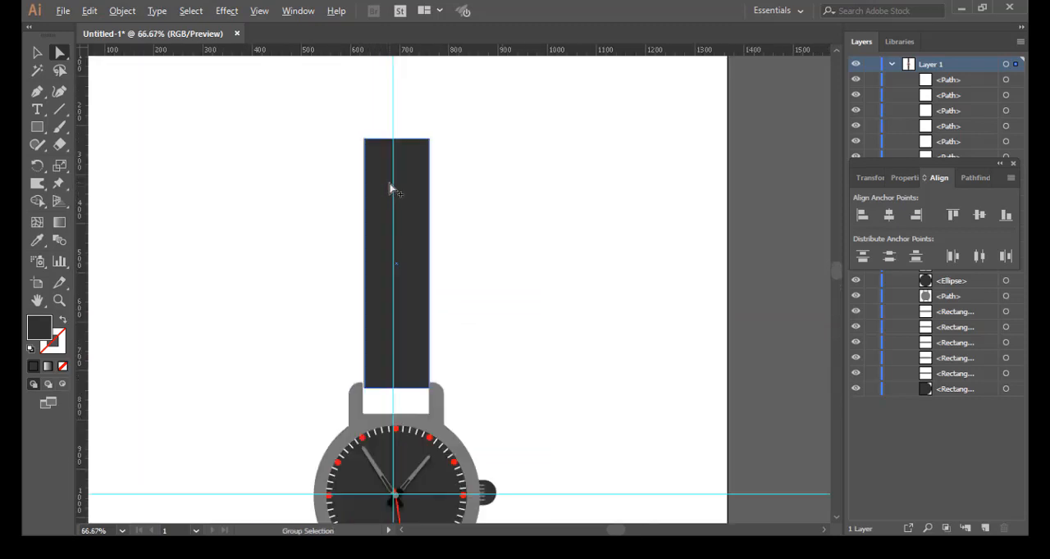
key(space)
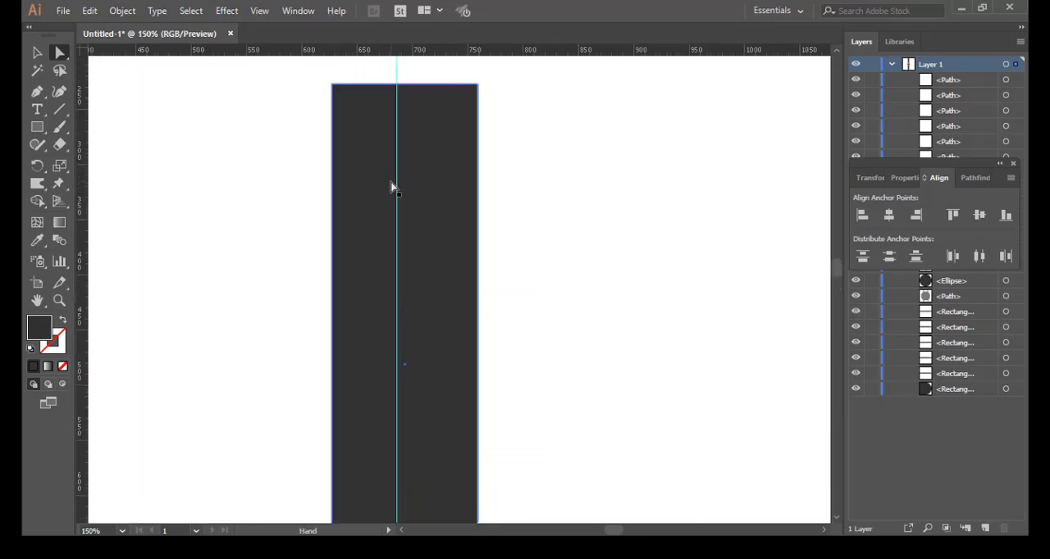
drag(388, 199, 362, 364)
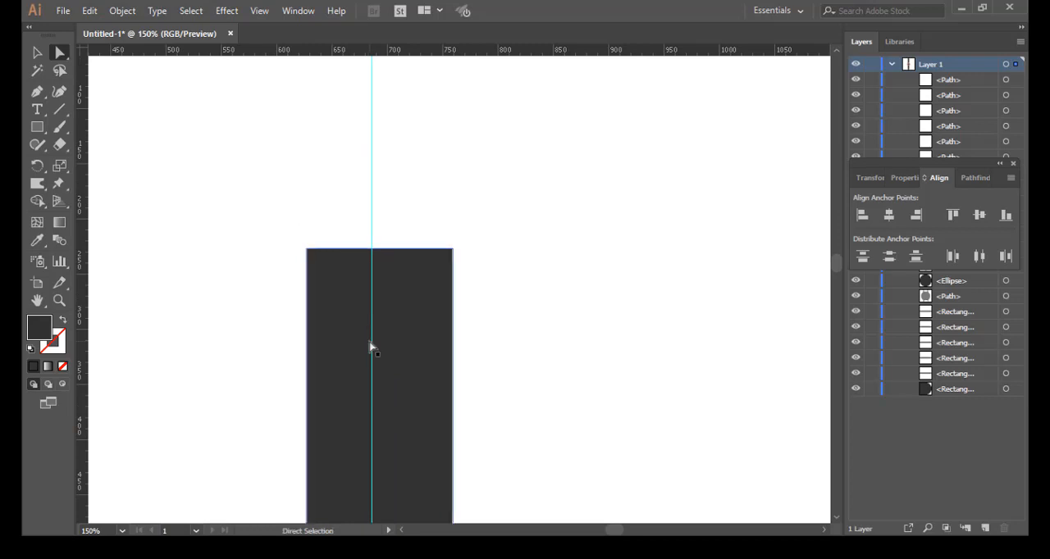
click(38, 128)
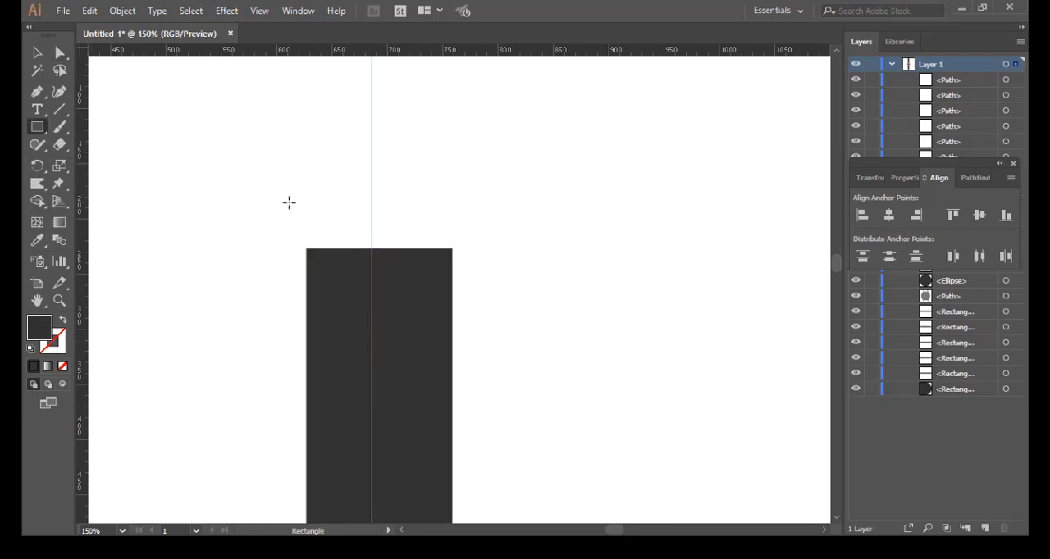
drag(285, 211, 513, 289)
drag(527, 205, 629, 280)
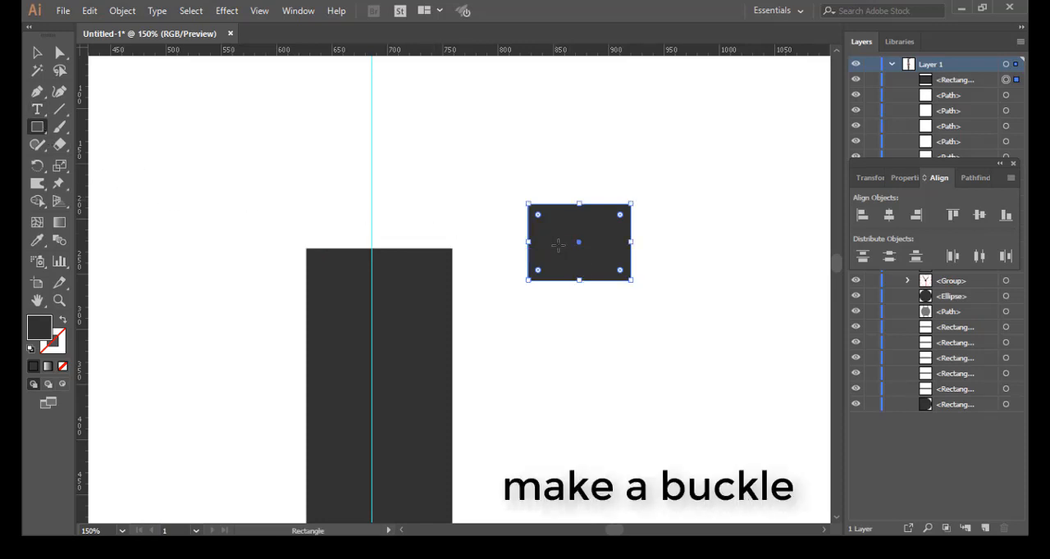
Step: Draw a smaller rectangle overlapping the buckle rectangle's lower edge and resize it so it sits centred and extends below that edge
drag(555, 236, 610, 309)
drag(615, 307, 614, 303)
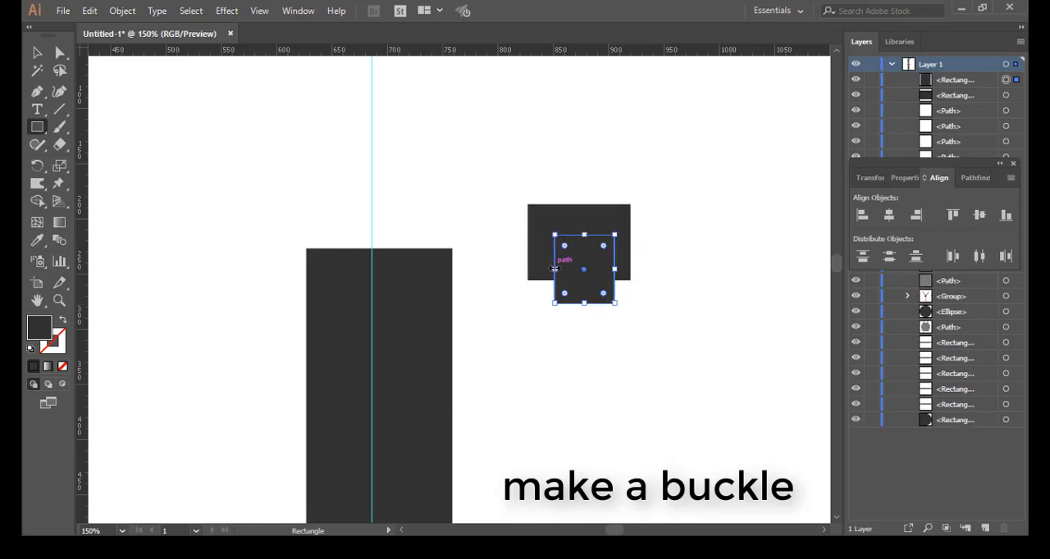
mouse_move(555, 269)
mouse_down()
mouse_move(580, 297)
mouse_move(577, 283)
mouse_up()
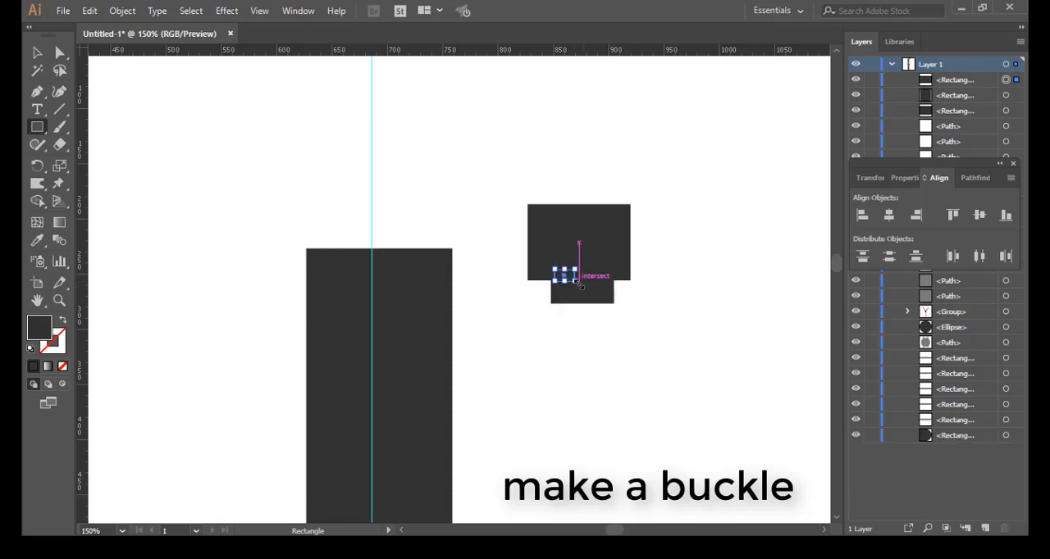
key(ctrl+z)
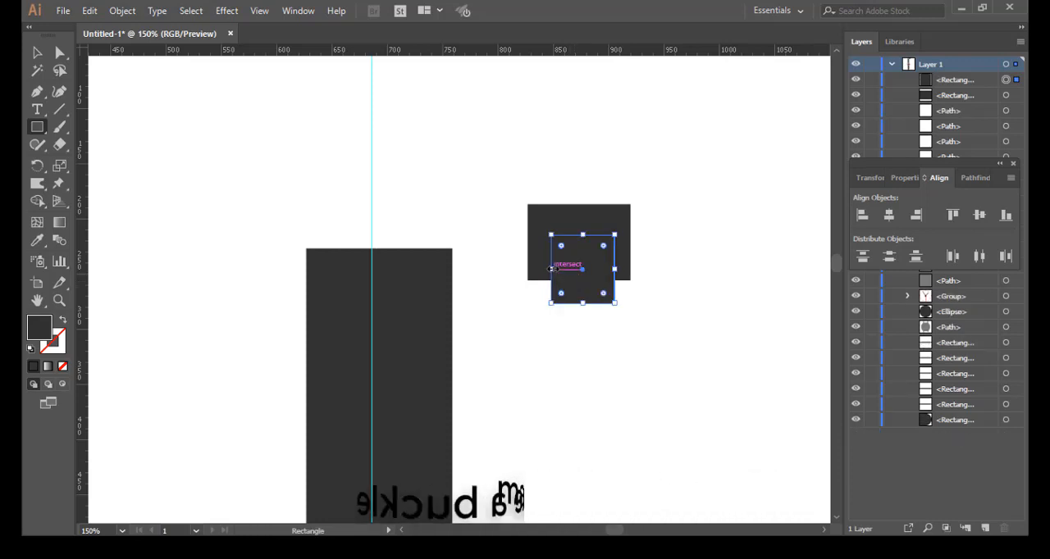
drag(552, 269, 546, 269)
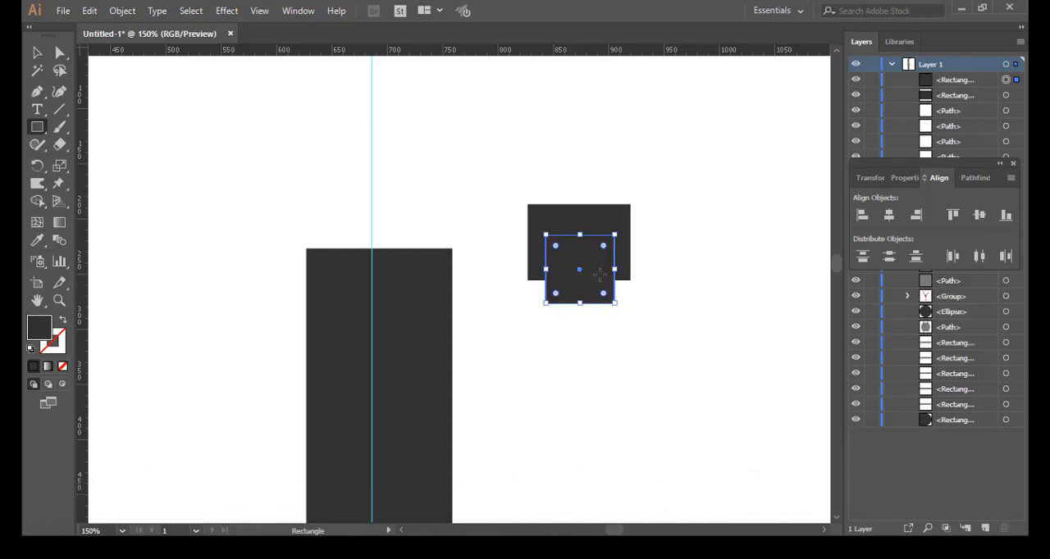
drag(579, 235, 579, 230)
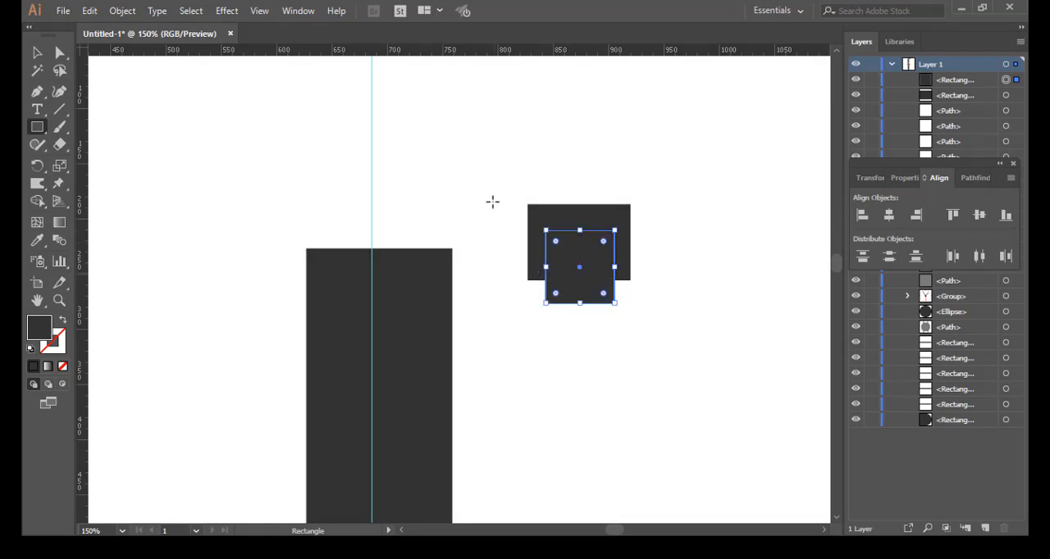
Step: Select both buckle rectangles and remove the inner rectangle's areas with Shape Builder, leaving an open U-shaped frame
click(37, 54)
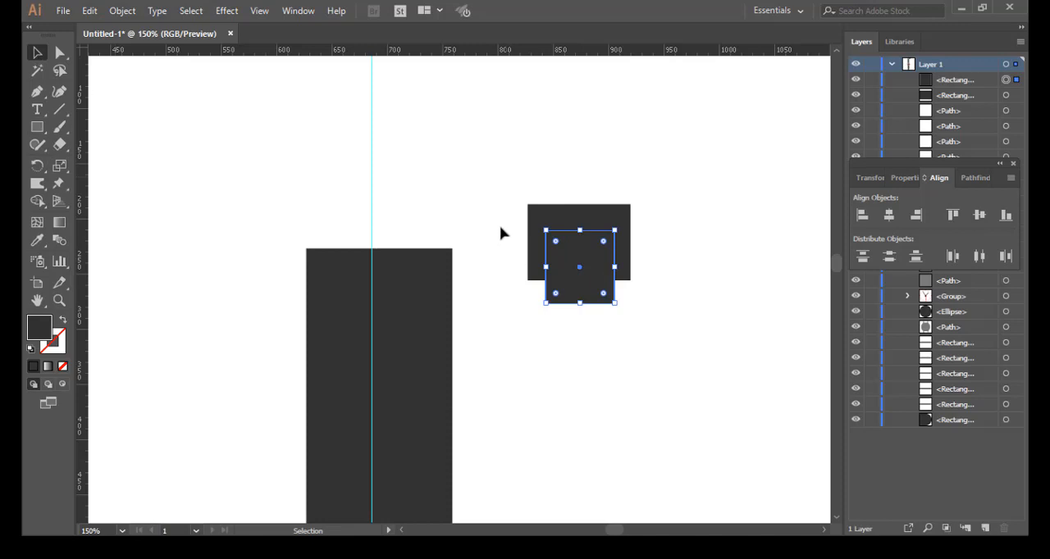
drag(497, 203, 668, 331)
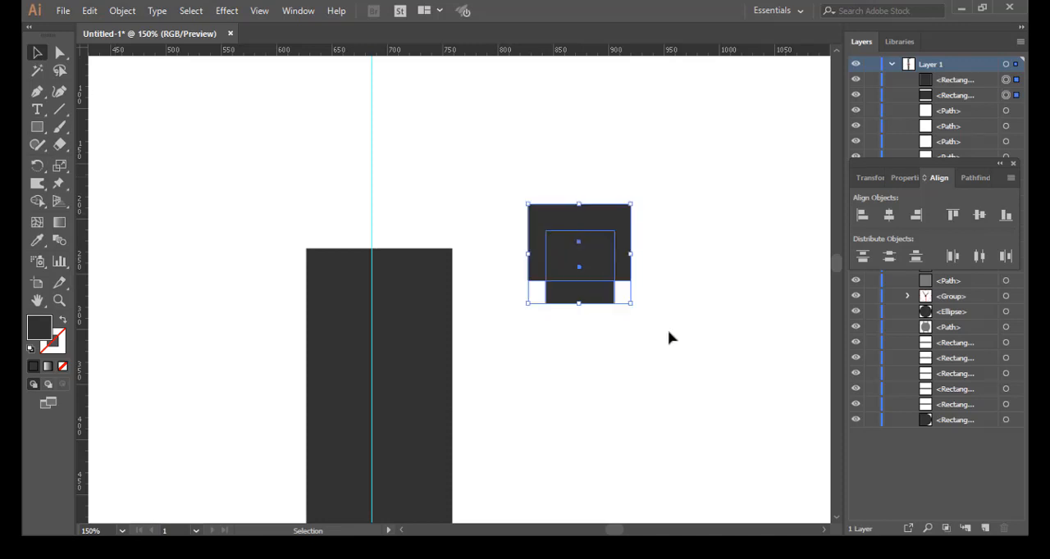
click(36, 202)
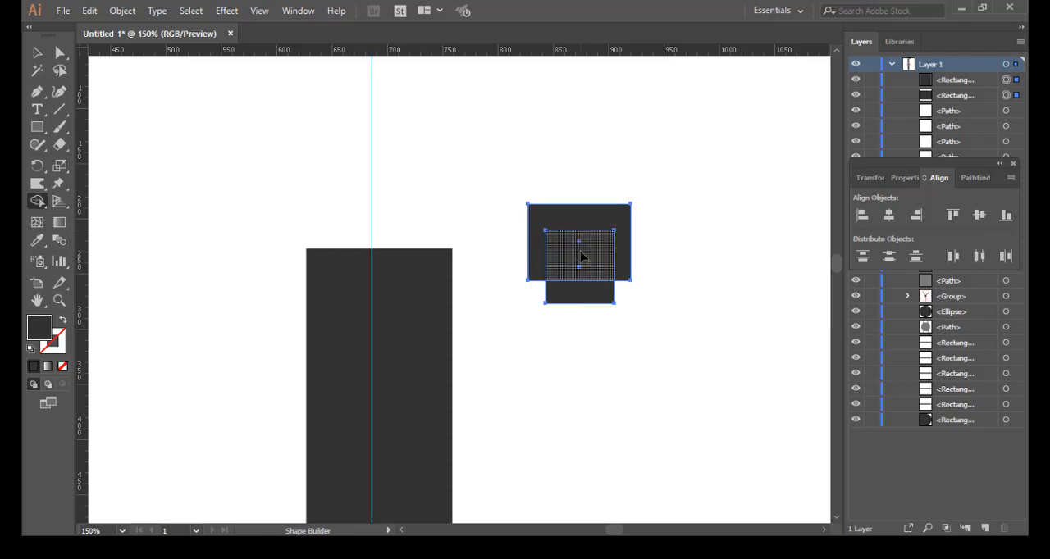
alt+click(581, 256)
alt+click(591, 294)
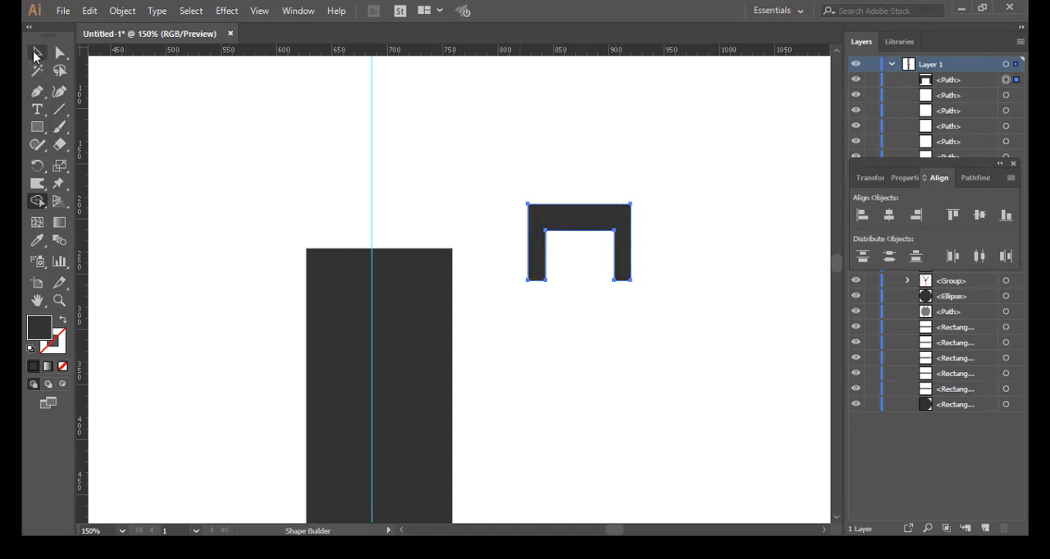
Step: Move the buckle frame over the upper belt's free end and enlarge it so its arms straddle the belt
click(37, 55)
drag(591, 232, 500, 238)
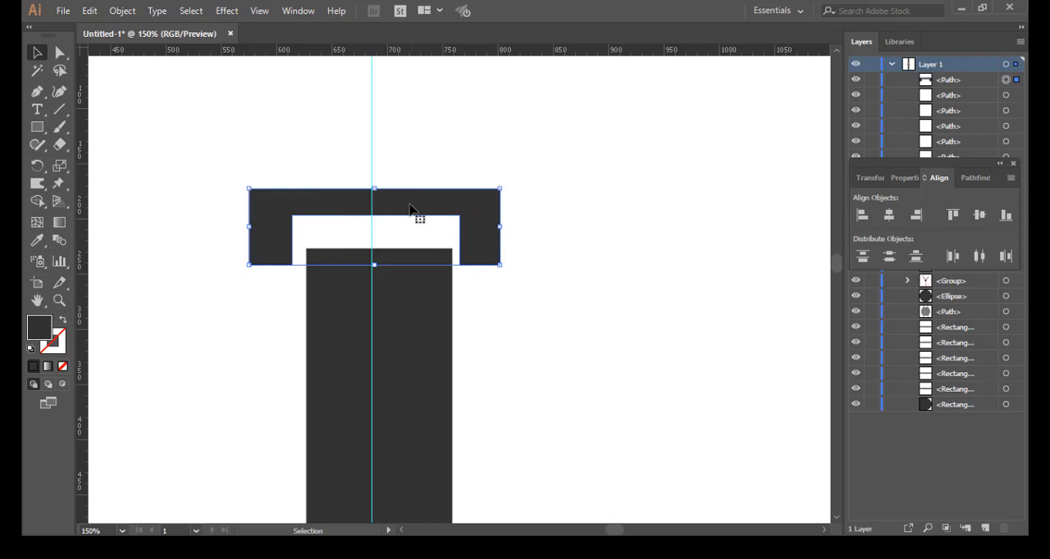
drag(415, 211, 380, 146)
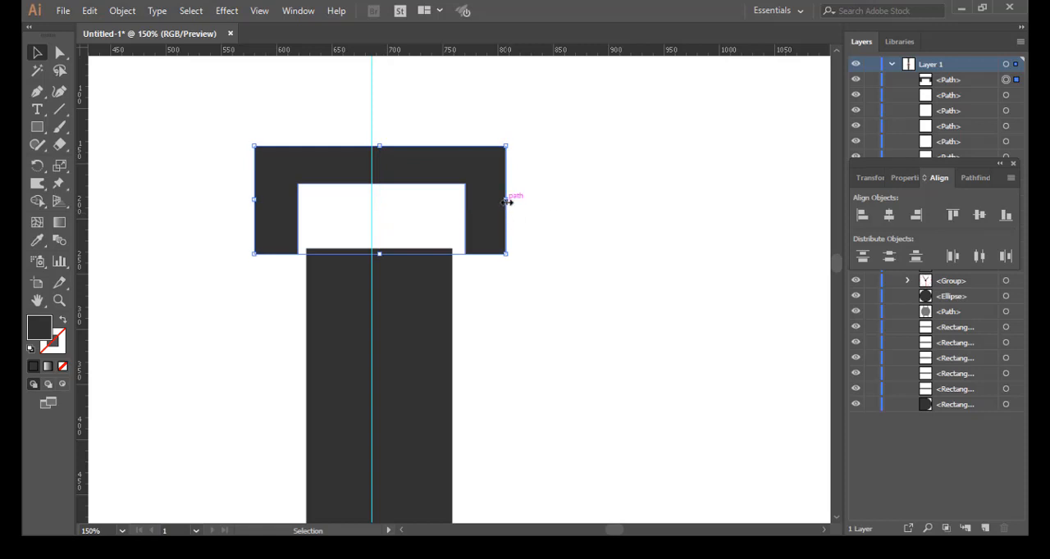
drag(506, 201, 498, 202)
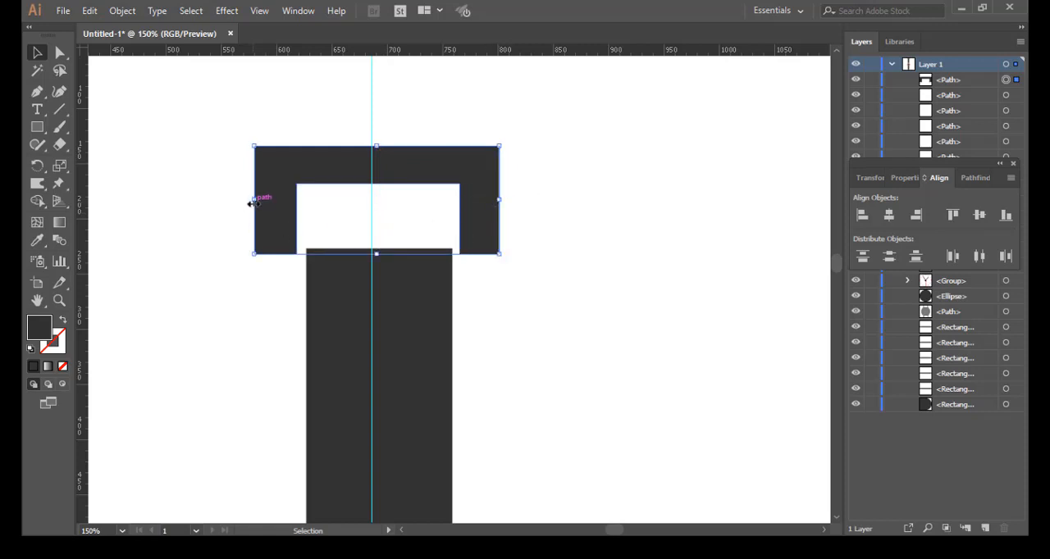
mouse_move(252, 202)
mouse_down()
mouse_move(277, 204)
mouse_move(258, 204)
mouse_up()
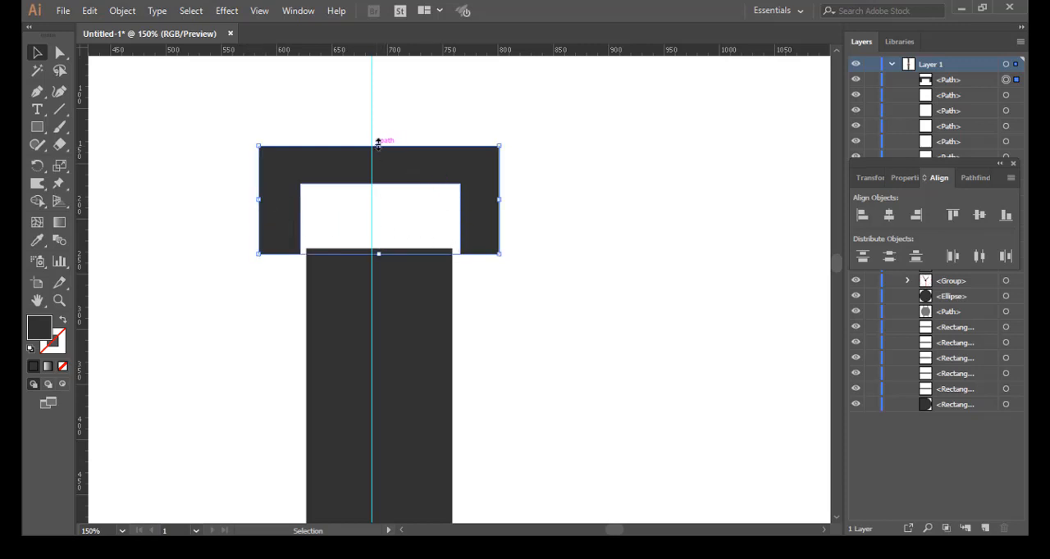
drag(378, 146, 381, 136)
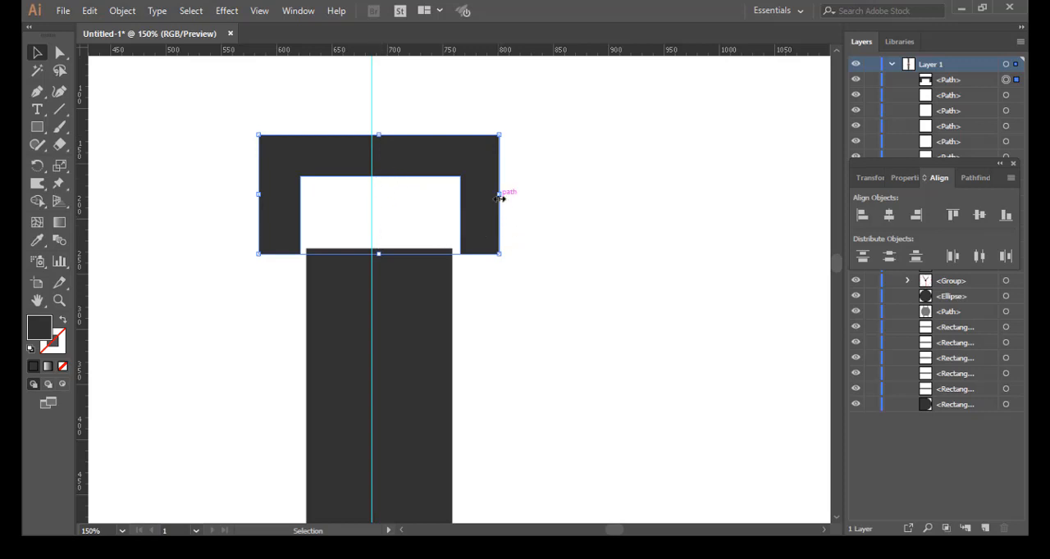
drag(402, 172, 402, 179)
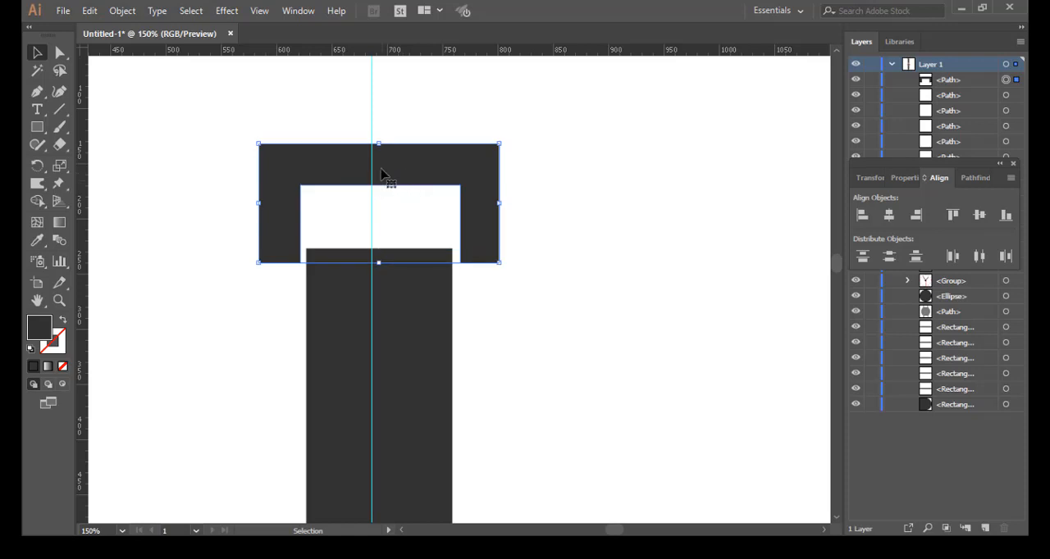
click(608, 138)
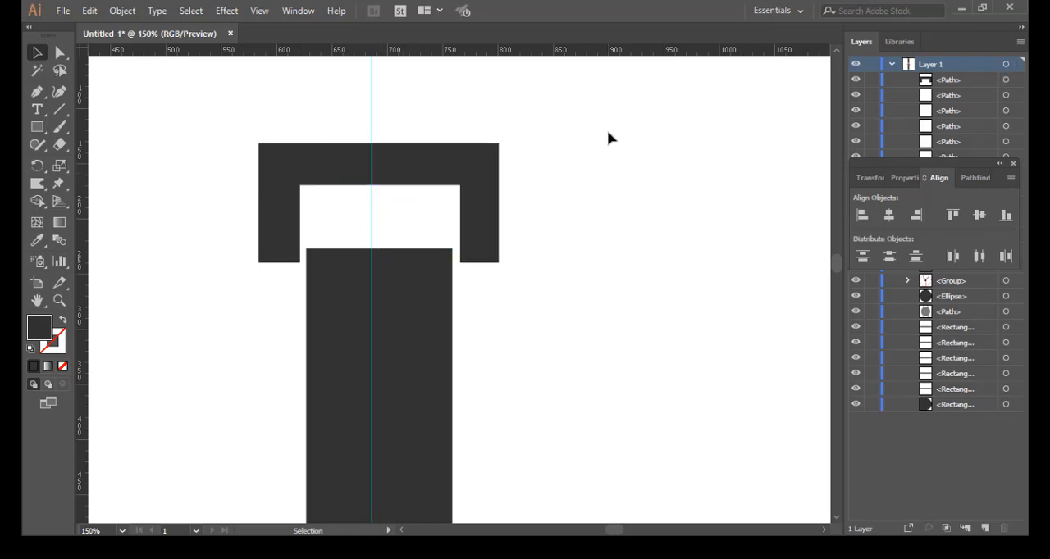
Step: Draw a narrow vertical rounded rectangle linking the buckle frame to the belt and centre it on the vertical guide
key(ctrl+minus)
key(ctrl+minus)
key(ctrl+minus)
key(ctrl+minus)
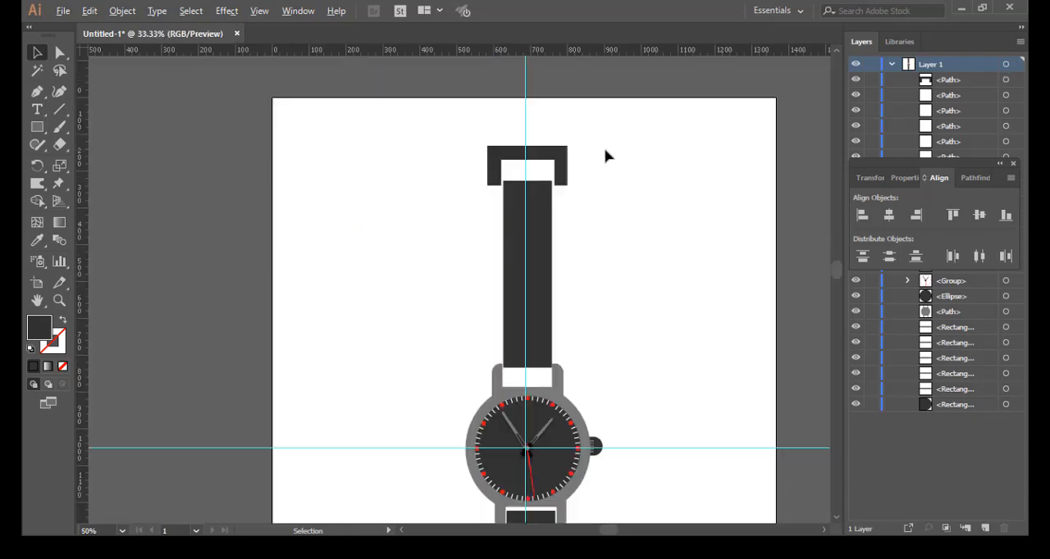
scroll(607, 157, up, 2)
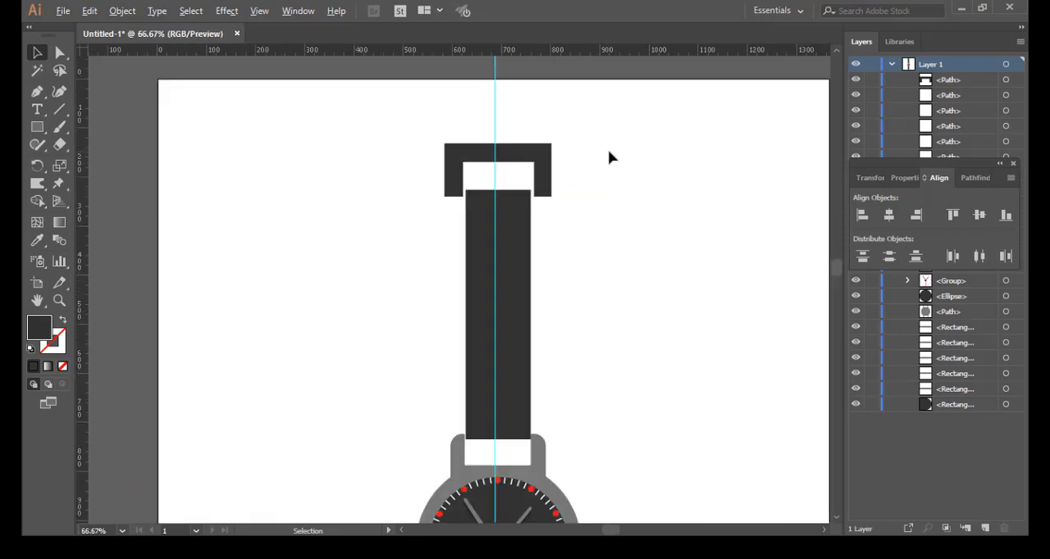
scroll(608, 157, up, 1)
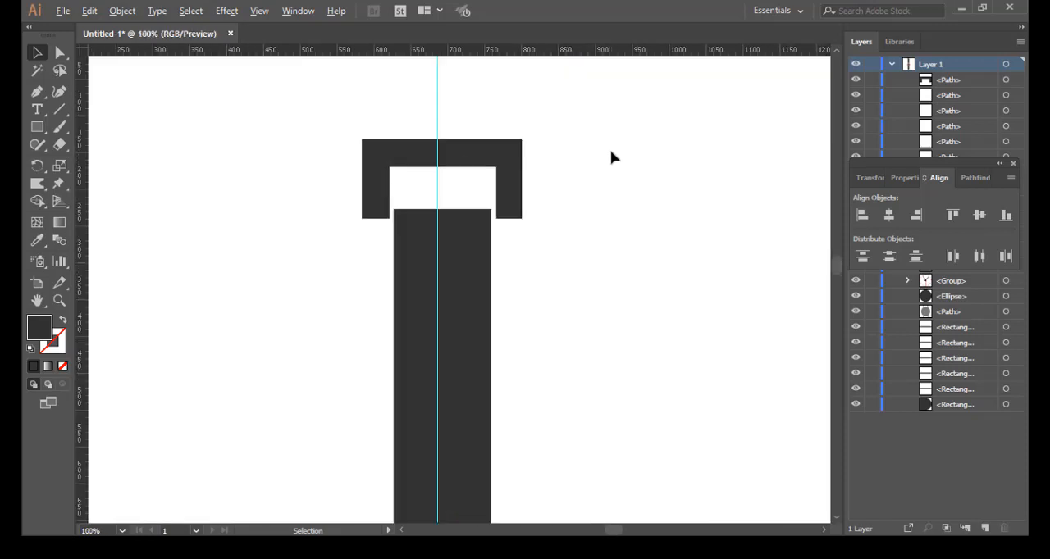
scroll(609, 157, up, 1)
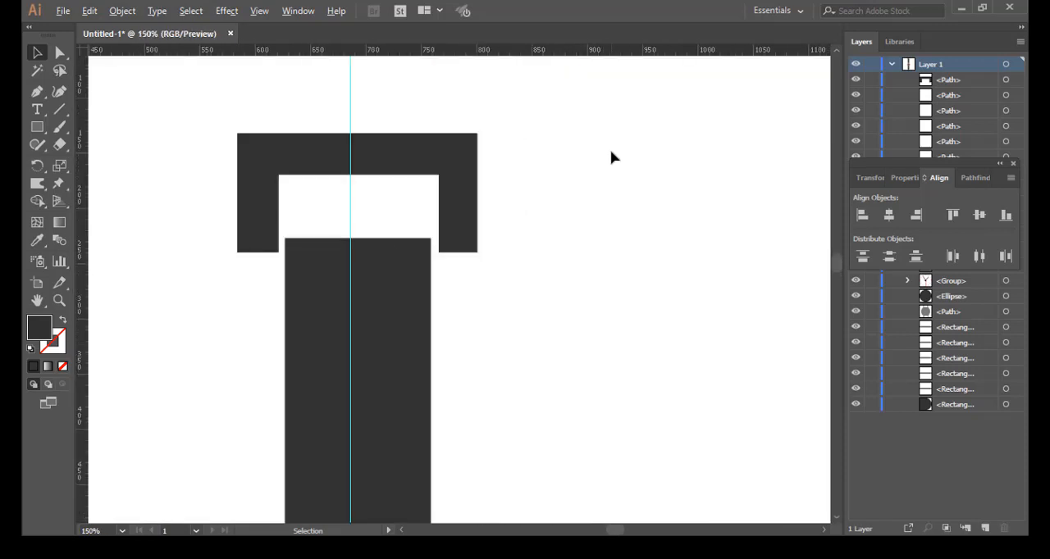
click(41, 134)
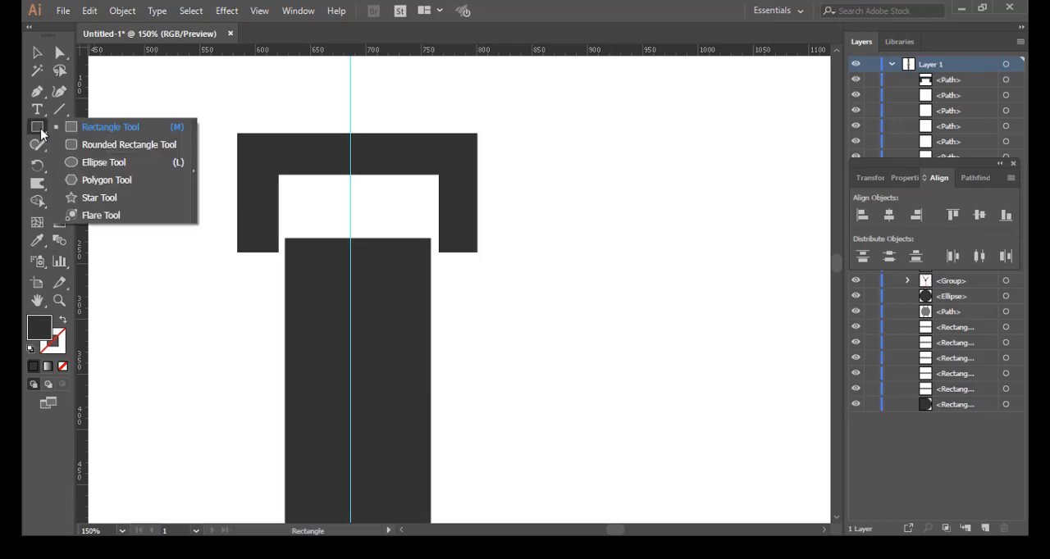
click(115, 145)
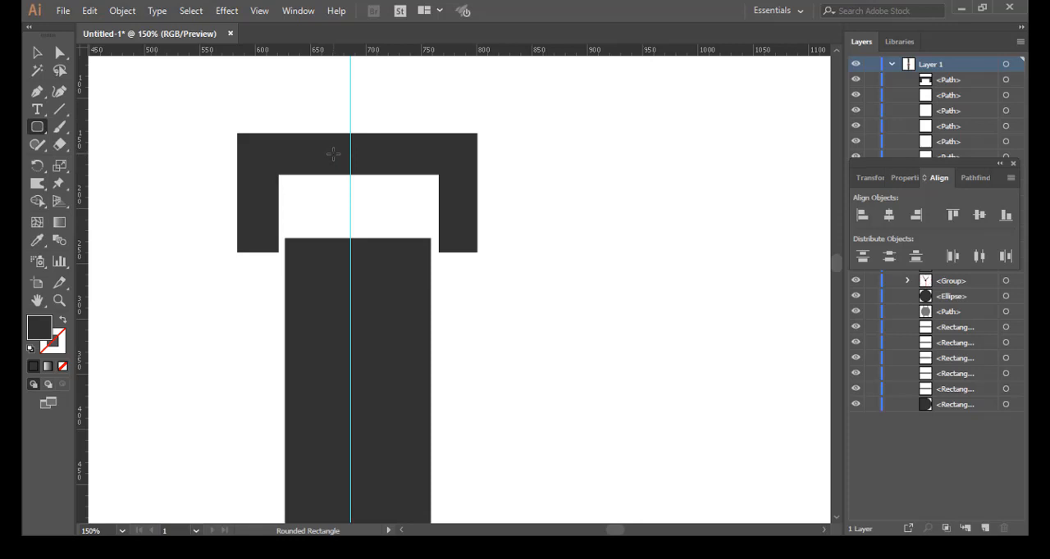
drag(333, 154, 381, 261)
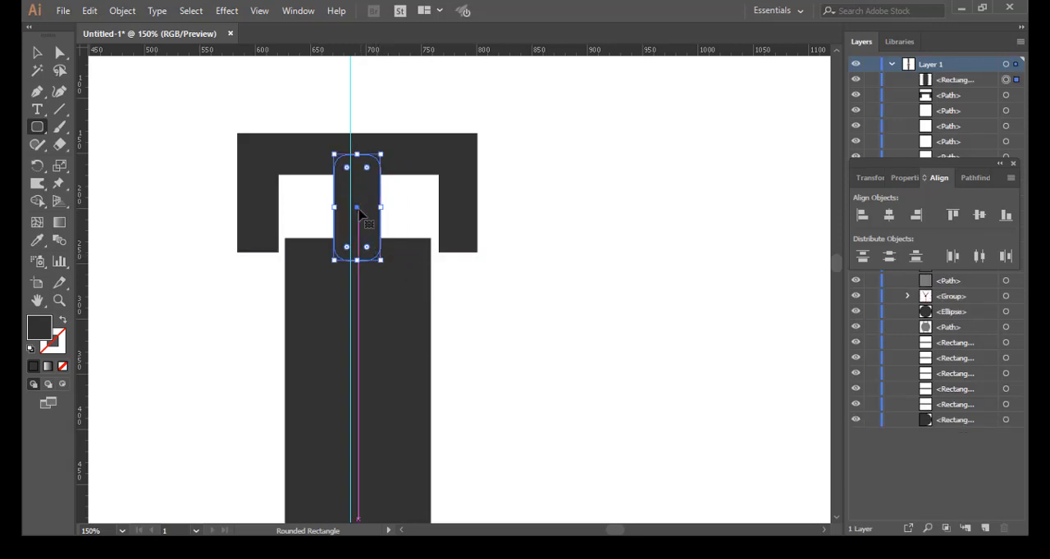
key(v)
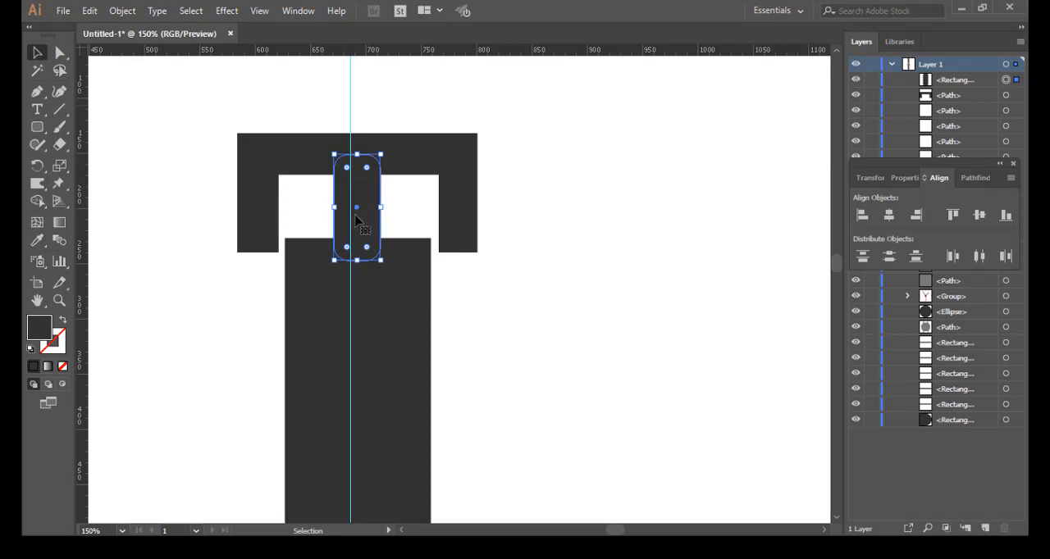
drag(358, 212, 352, 211)
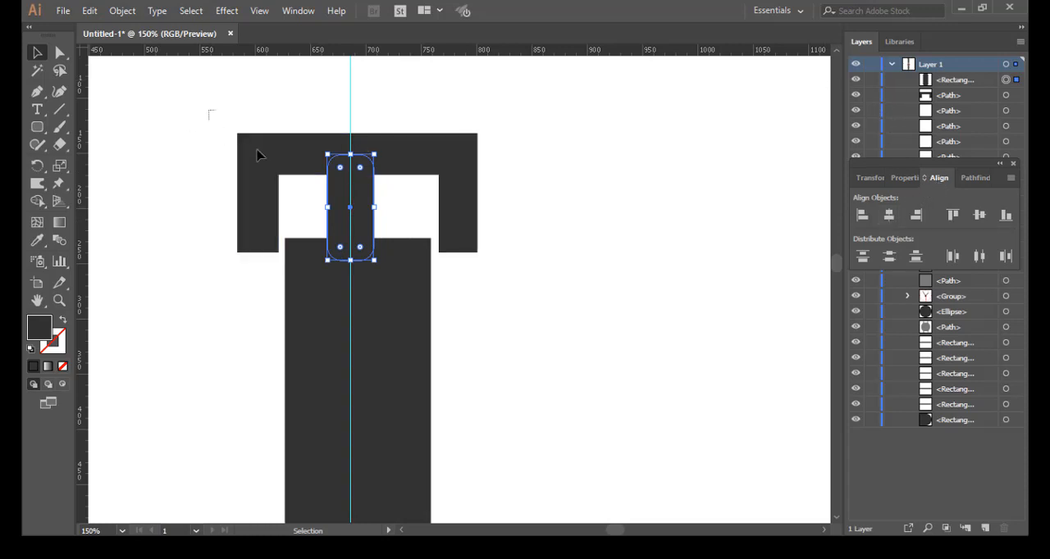
Step: Select the buckle frame and its rounded prong together and align their horizontal centres
drag(256, 156, 506, 188)
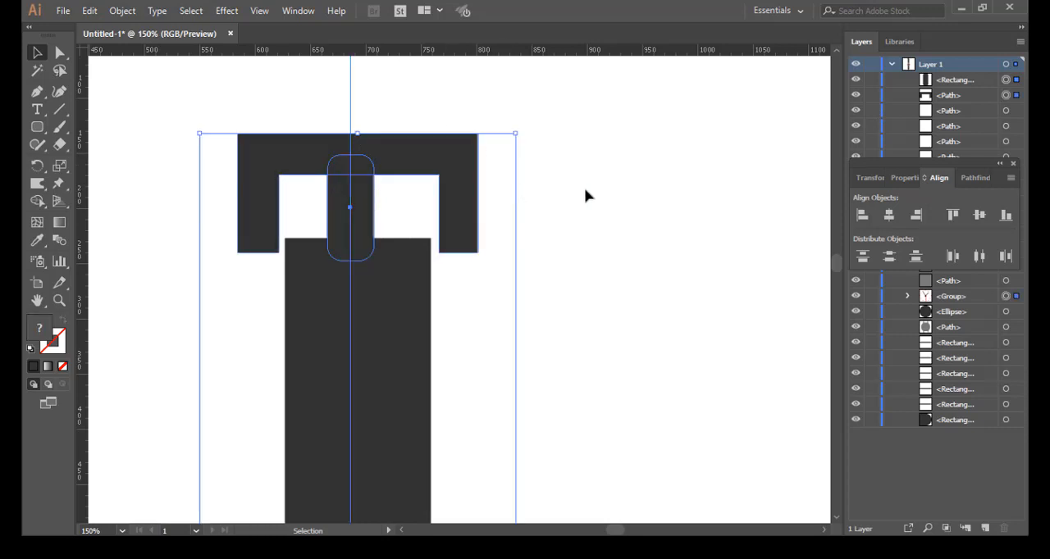
click(888, 214)
click(579, 253)
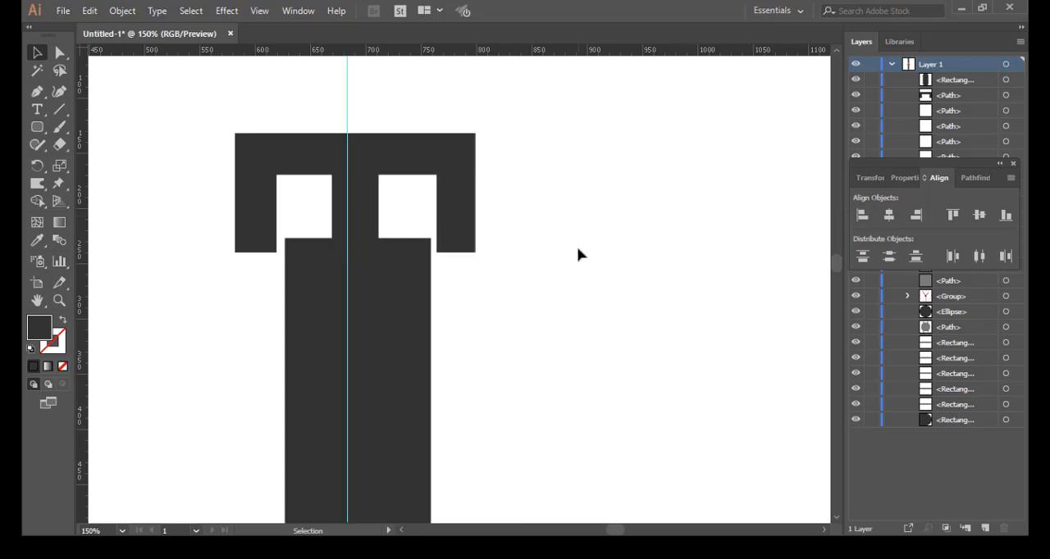
scroll(584, 256, down, 5)
scroll(586, 253, down, 5)
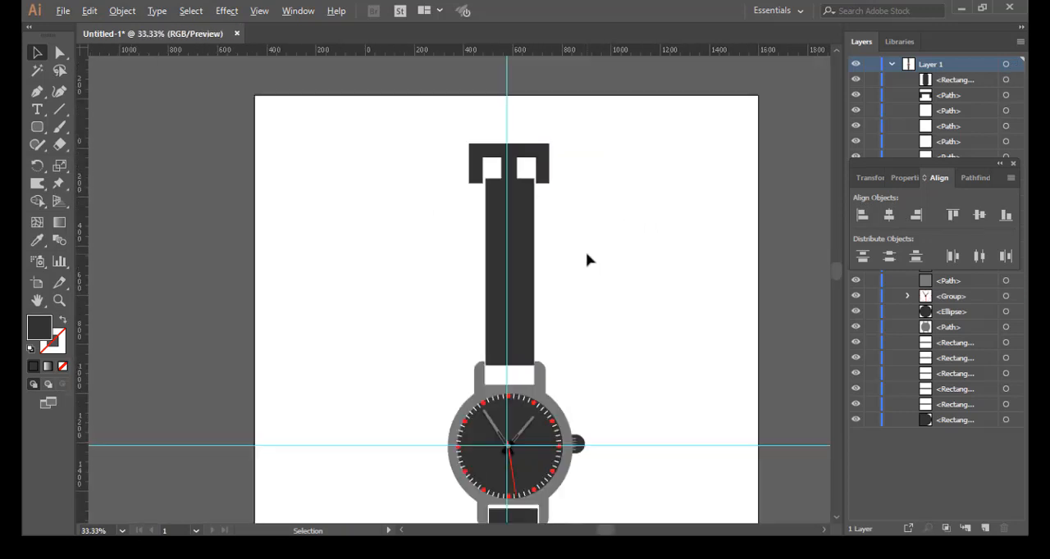
scroll(588, 260, up, 5)
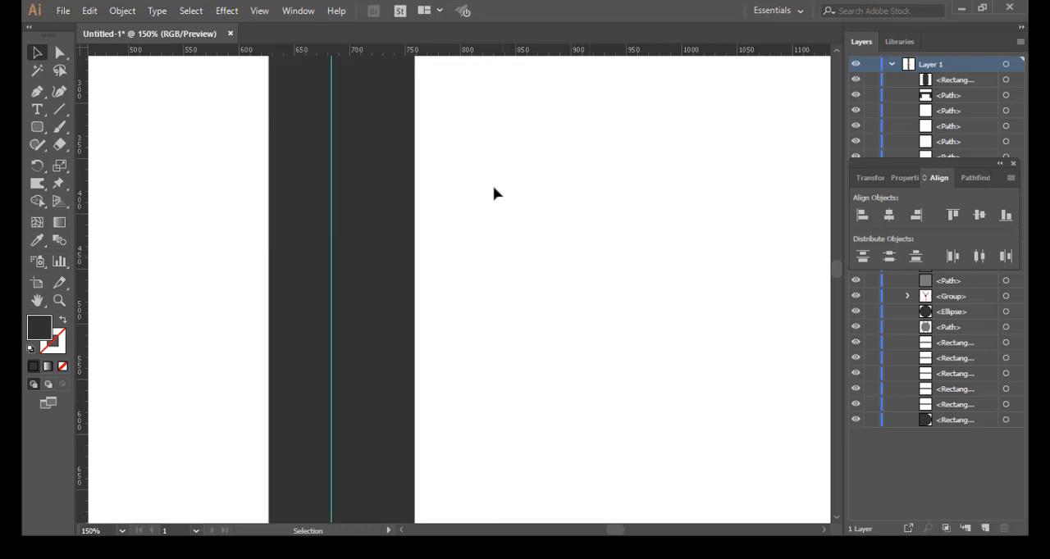
Step: Cut a rounded notch into the upper belt's free end by removing the overlapping prong shape with Shape Builder
key(space)
drag(489, 192, 534, 415)
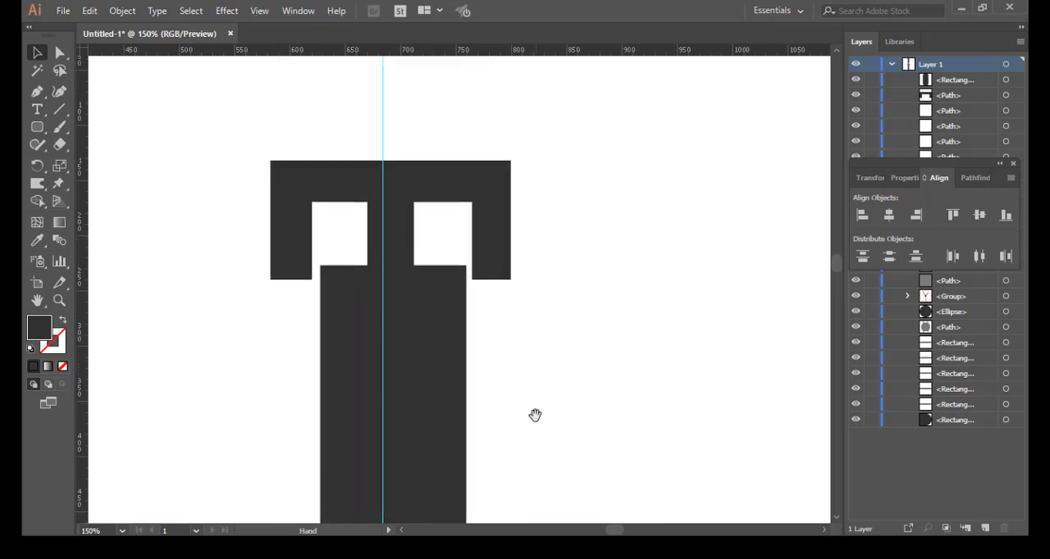
drag(548, 328, 544, 341)
click(554, 339)
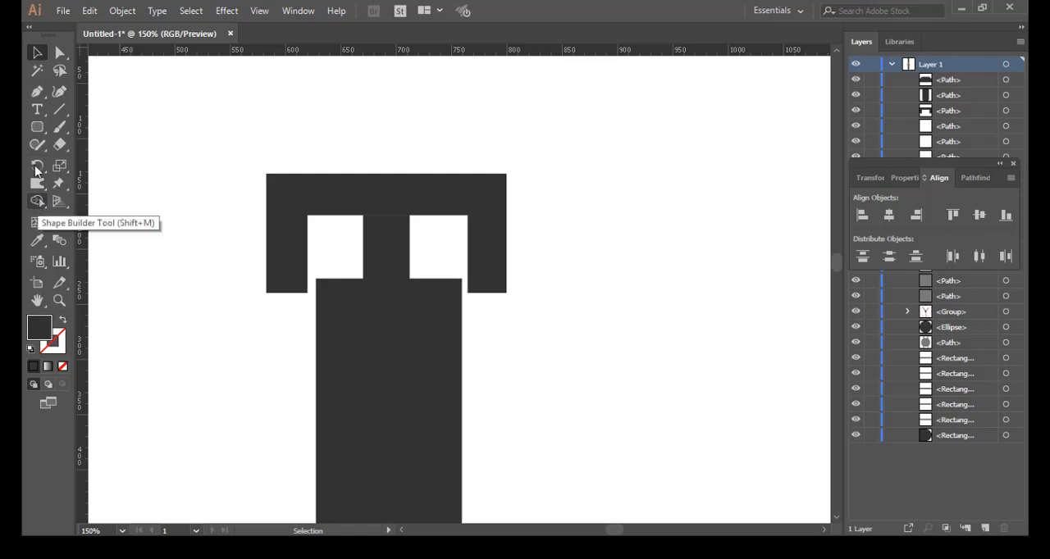
drag(330, 246, 434, 312)
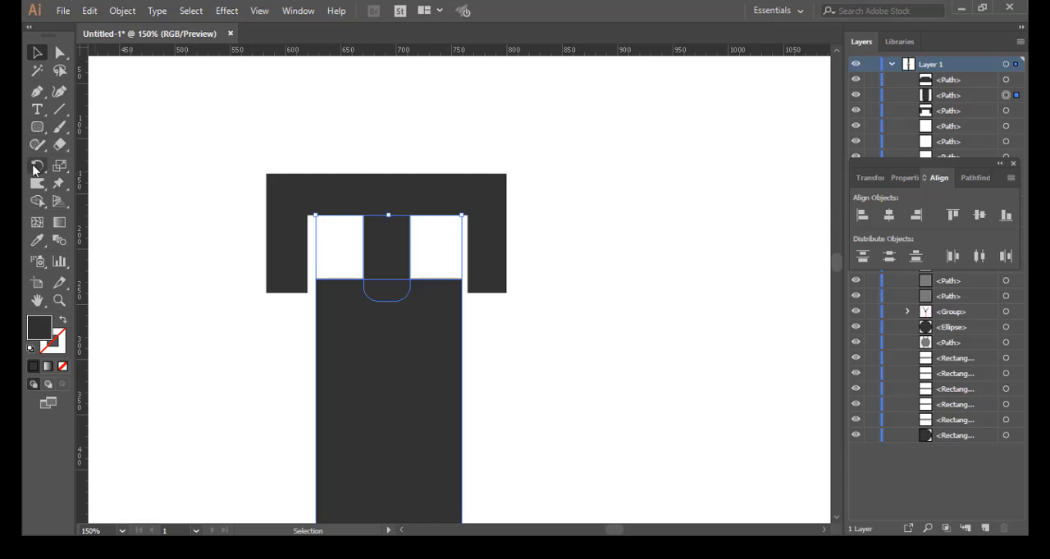
click(37, 201)
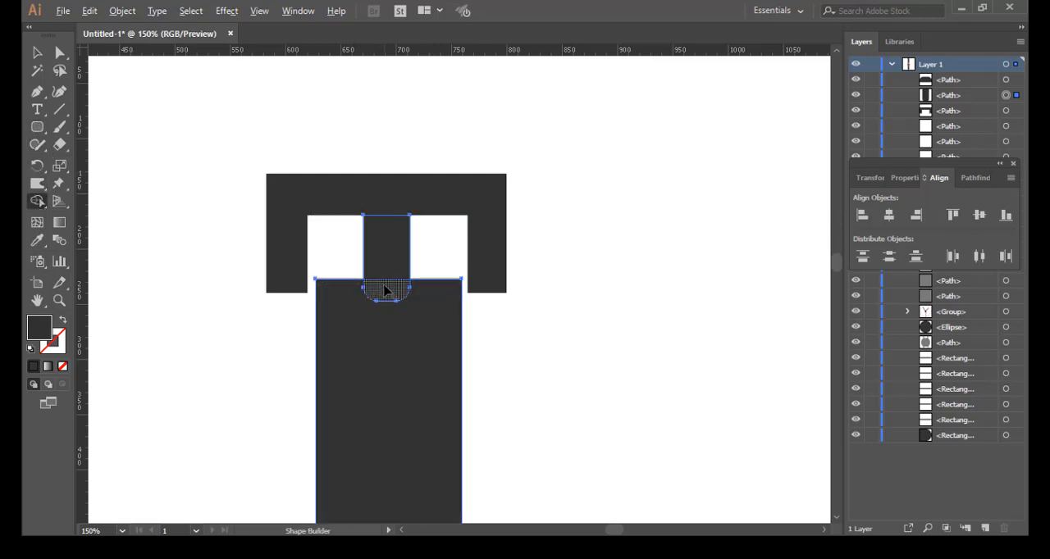
mouse_move(385, 291)
mouse_down()
mouse_move(382, 269)
mouse_move(383, 281)
mouse_up()
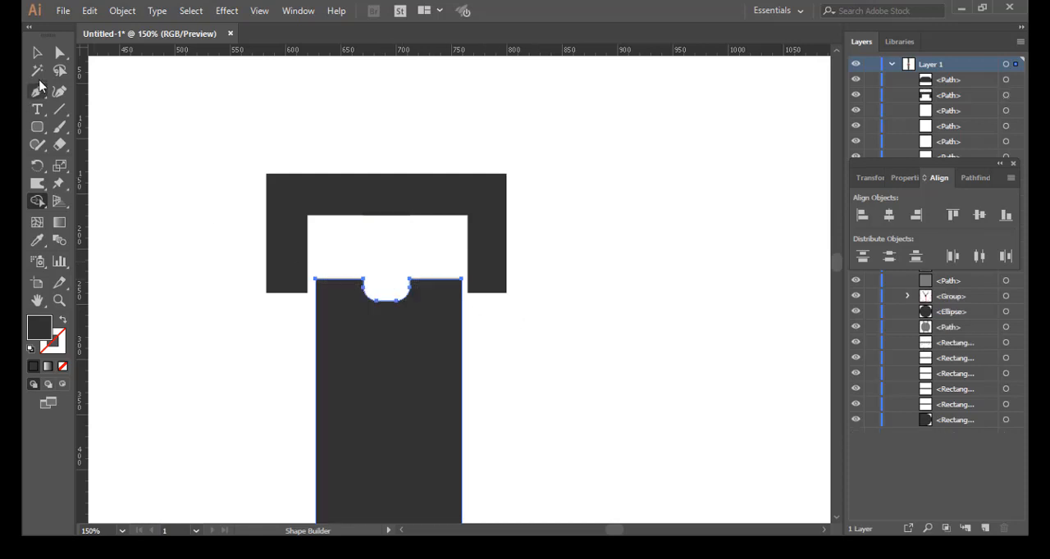
Step: Draw a narrower vertical rounded rectangle as the new buckle prong, centre it in the belt notch and lengthen it slightly into the notch
click(38, 127)
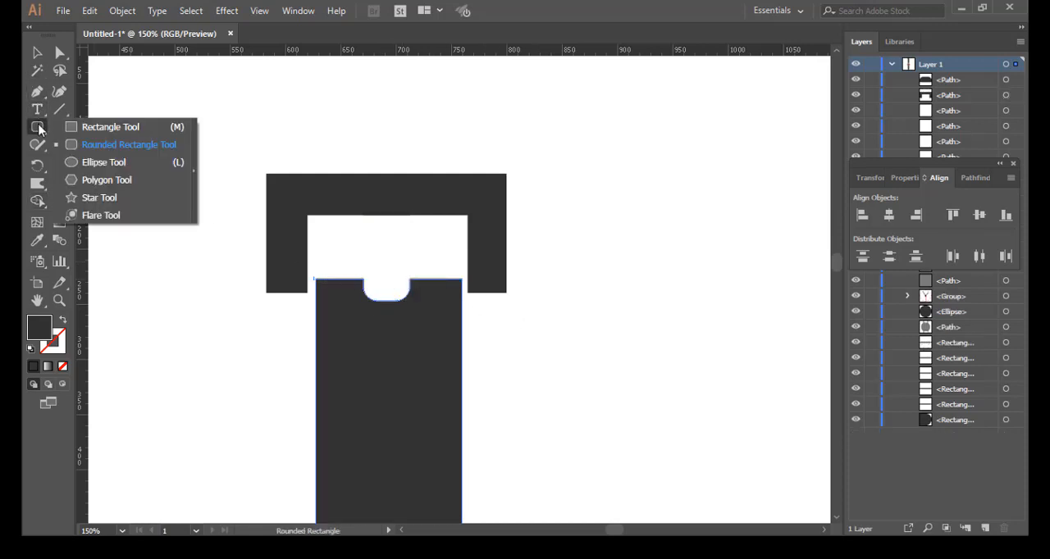
click(107, 144)
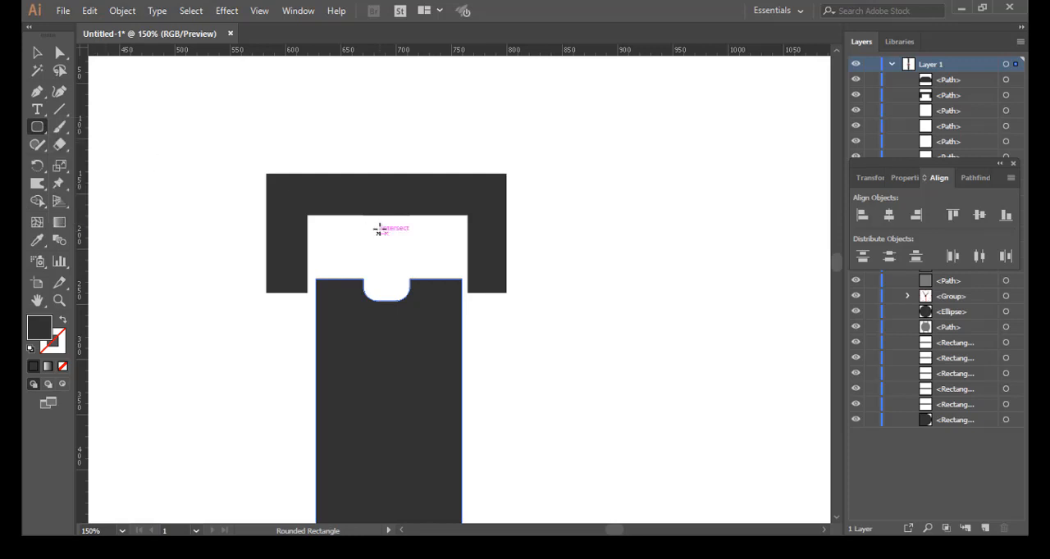
drag(369, 198, 390, 295)
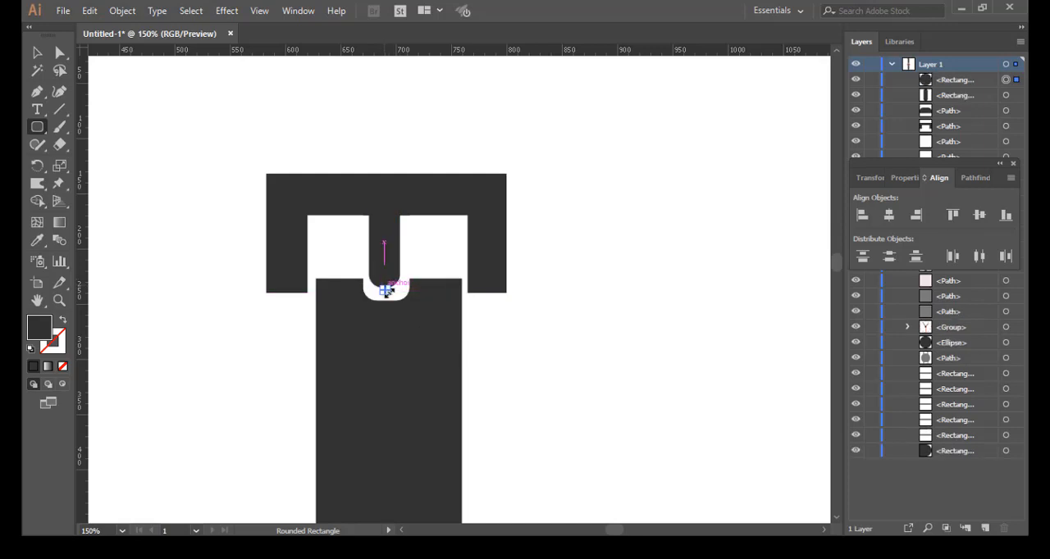
key(ctrl+z)
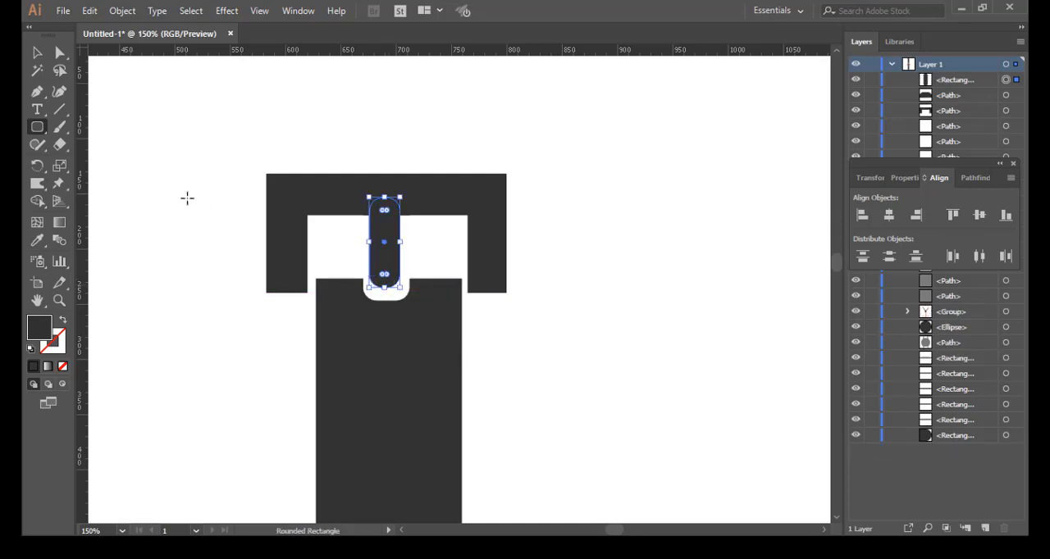
key(v)
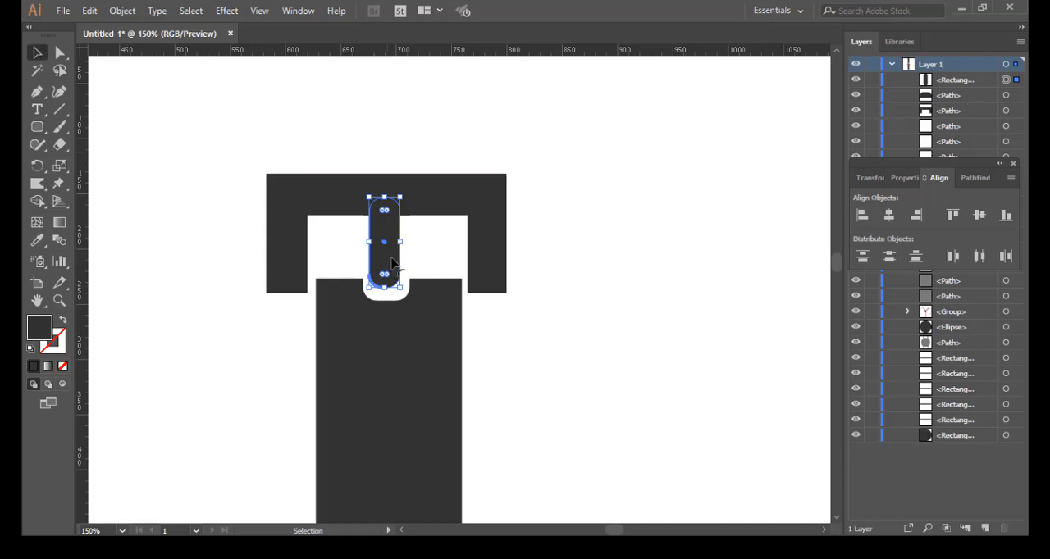
drag(392, 262, 394, 265)
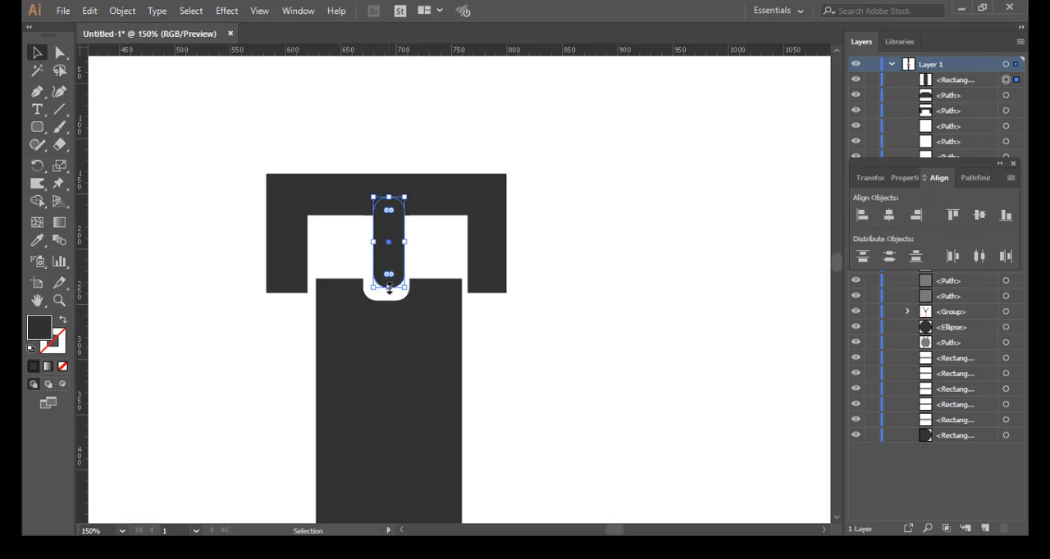
drag(390, 288, 391, 294)
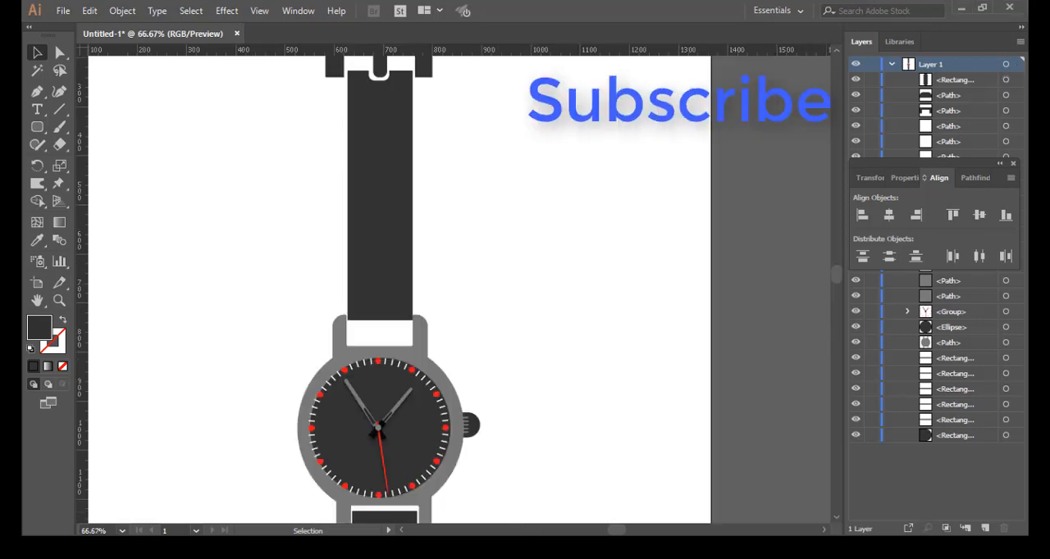
Step: Offset the tapered lower belt's path by -12 px with mitered joins to create an inner outline for the stitching
key(ctrl+minus)
key(ctrl+minus)
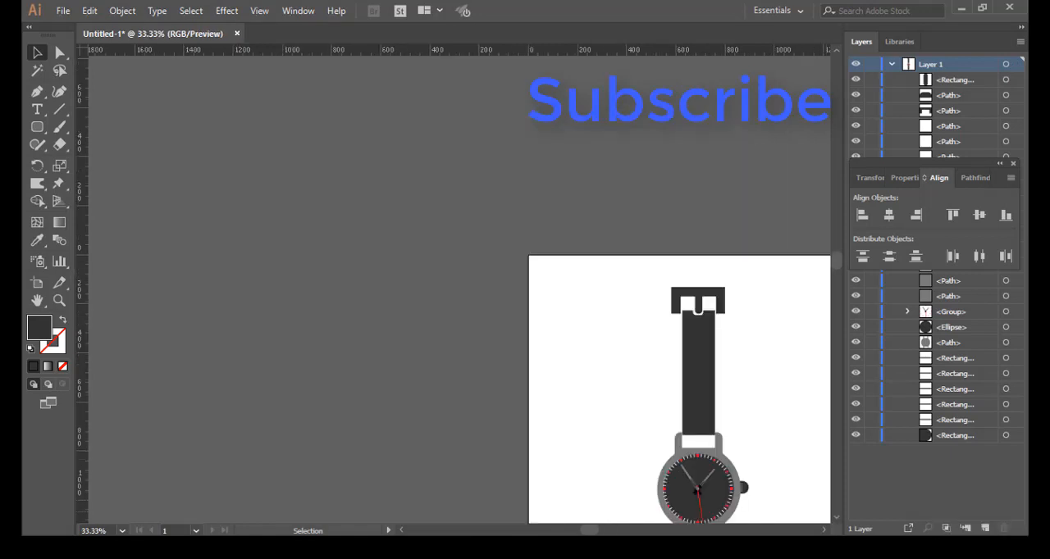
key(space)
drag(596, 408, 394, 238)
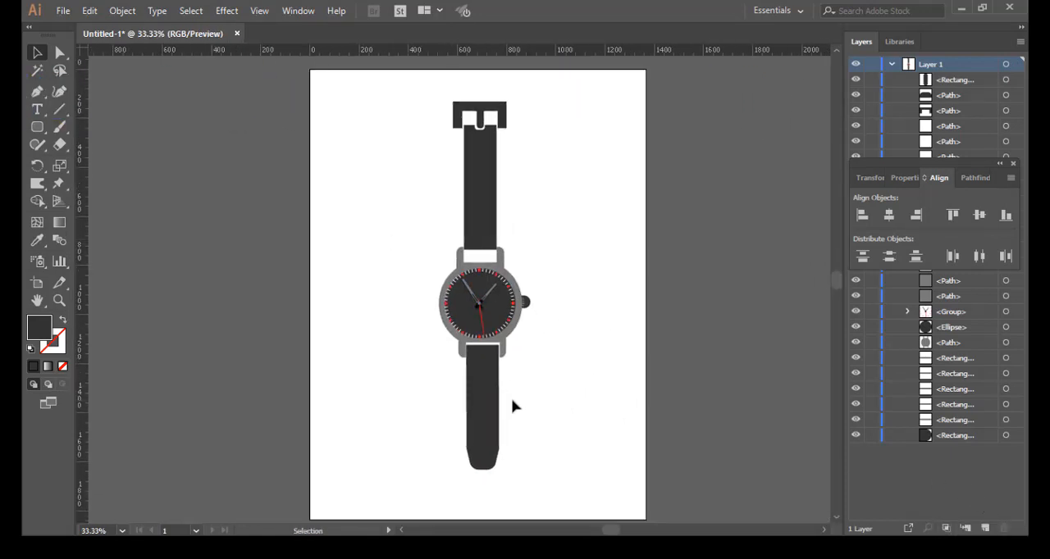
scroll(515, 405, up, 3)
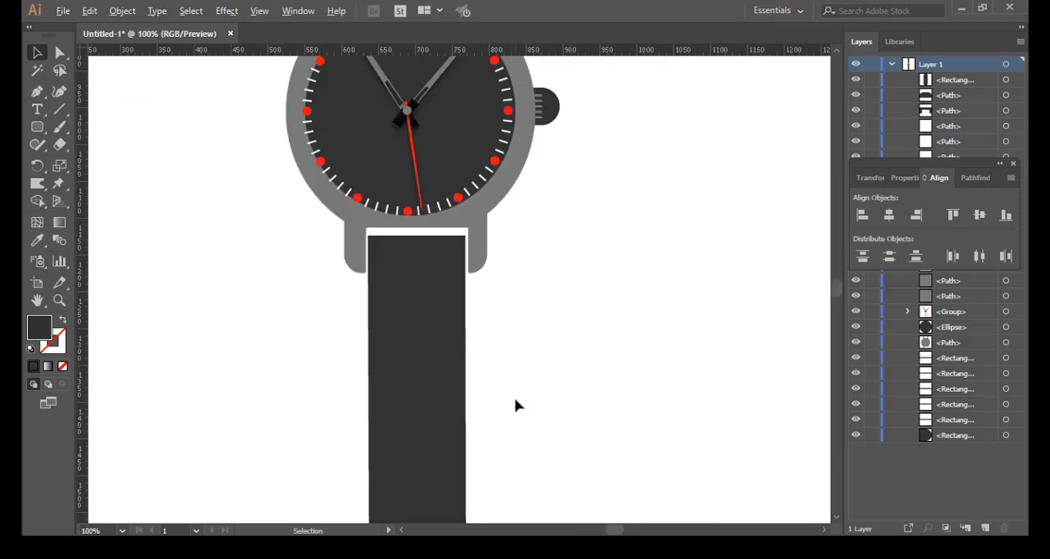
click(437, 405)
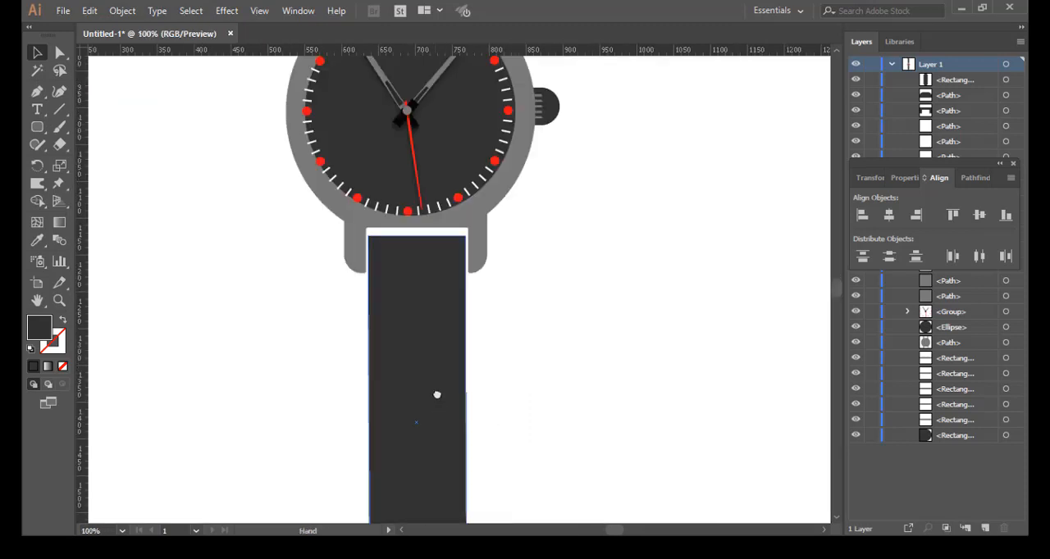
drag(436, 394, 438, 305)
click(205, 216)
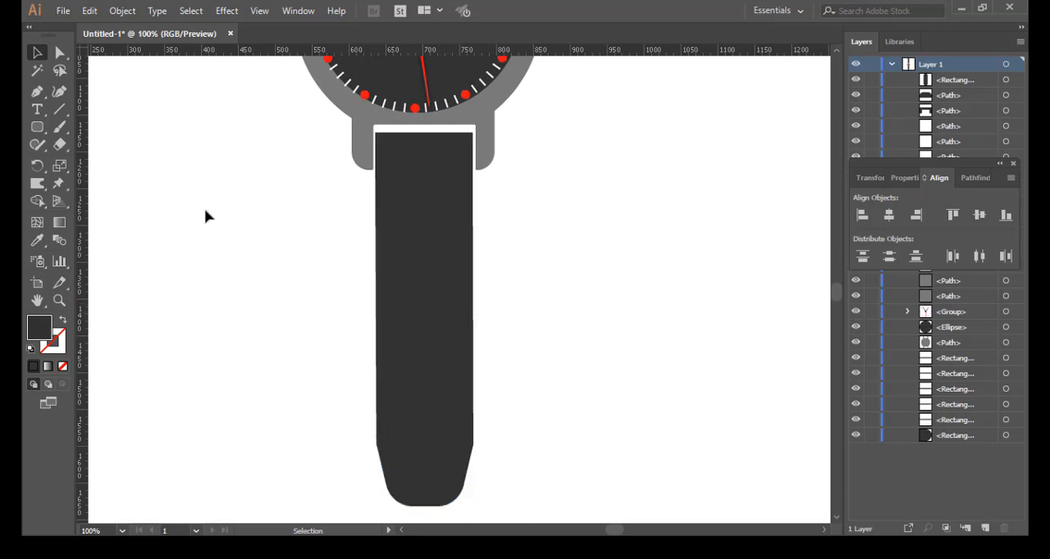
click(438, 292)
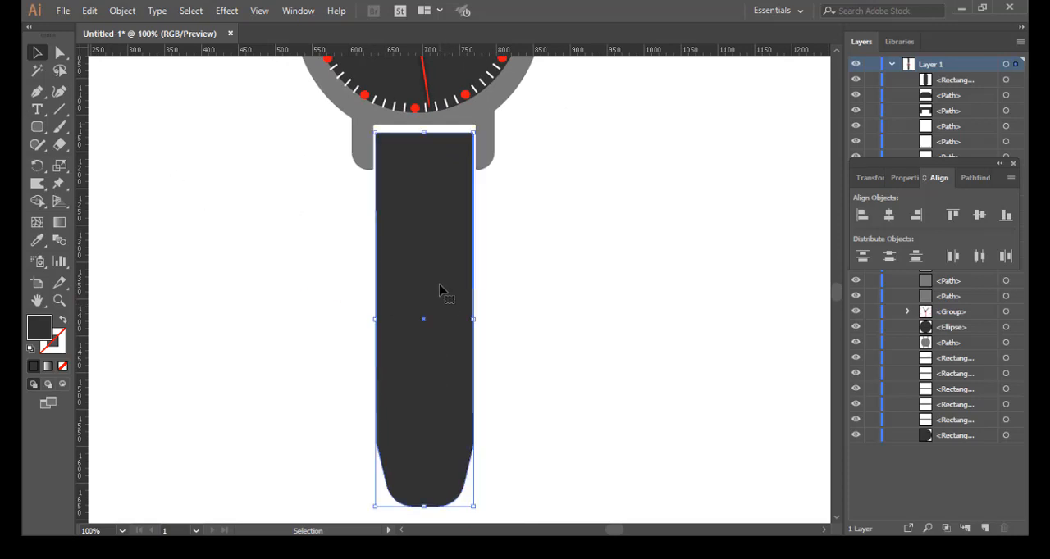
click(123, 11)
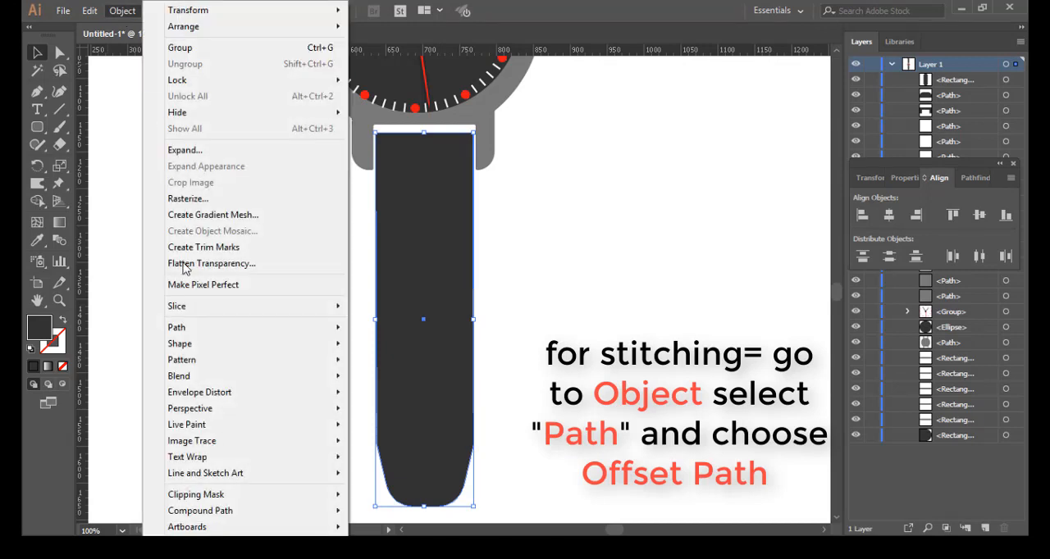
mouse_move(304, 336)
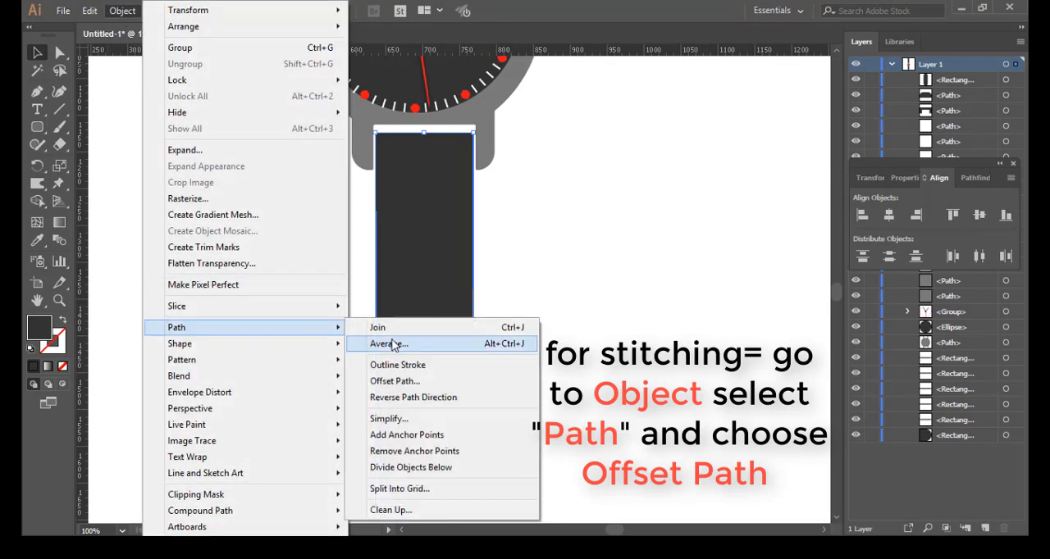
click(397, 380)
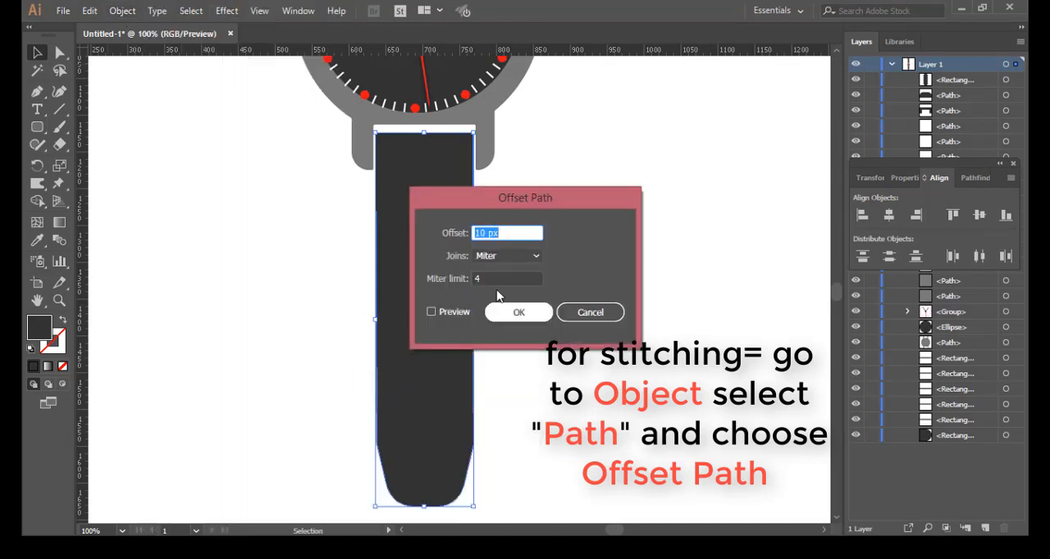
drag(502, 233, 484, 233)
click(518, 234)
scroll(518, 233, down, 2)
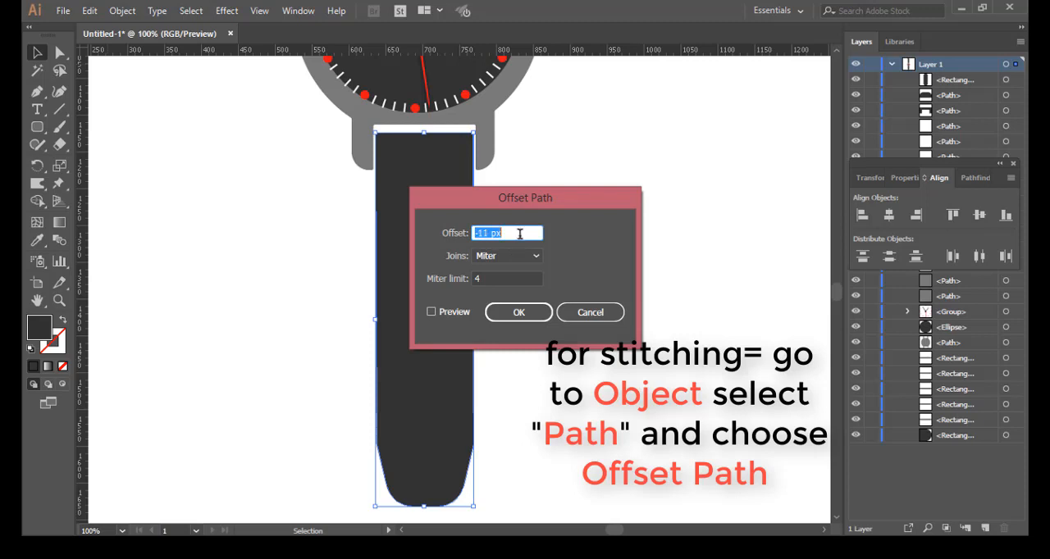
click(430, 313)
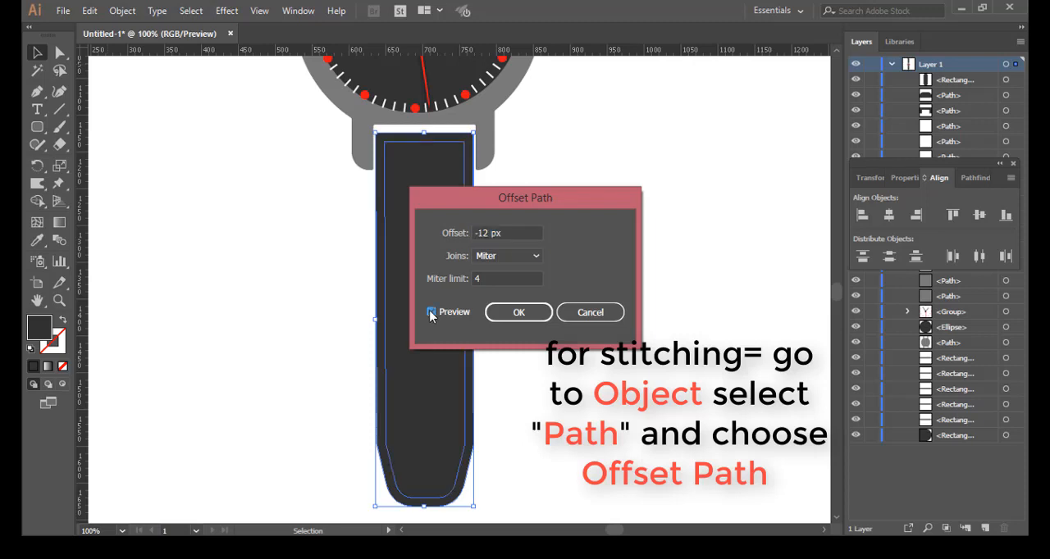
click(510, 315)
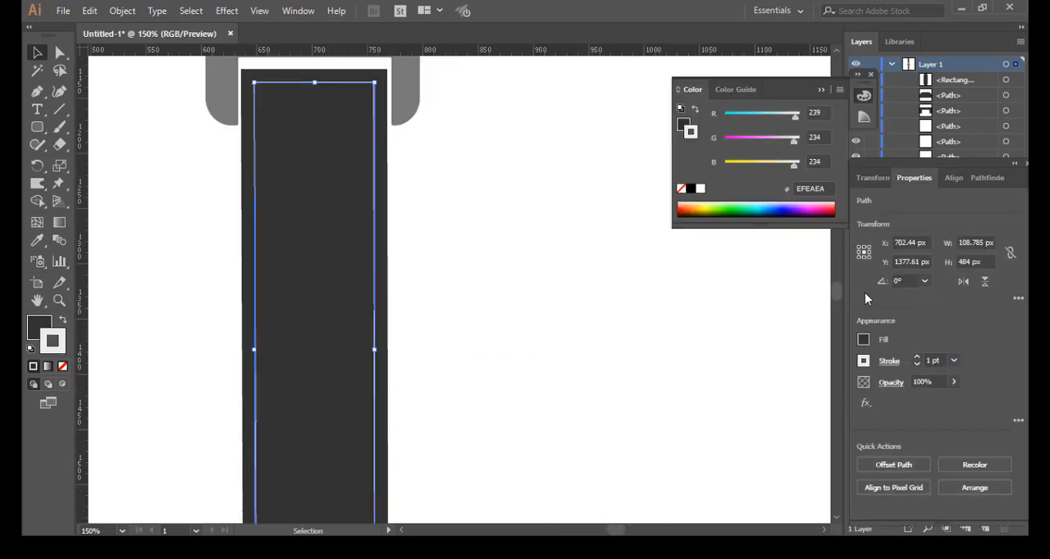
Step: Turn the lower belt's inner outline into a dashed stitching line with a 6 pt dash, and deselect it
click(891, 365)
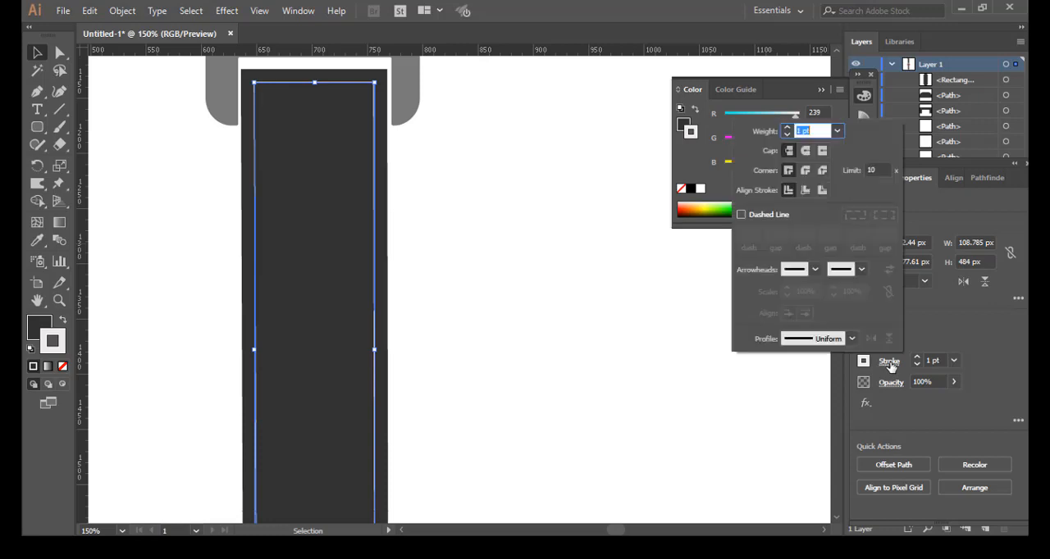
click(741, 214)
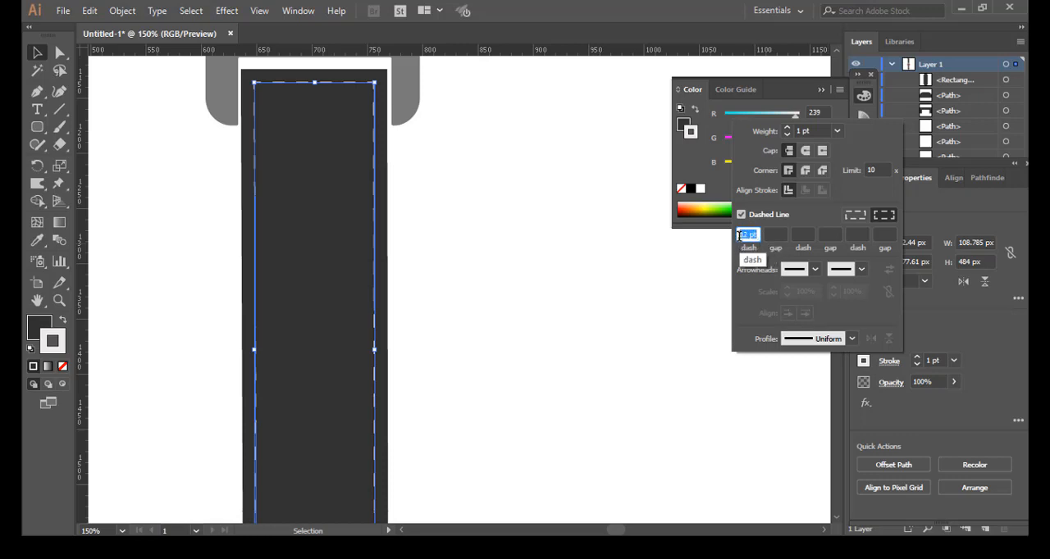
text(6)
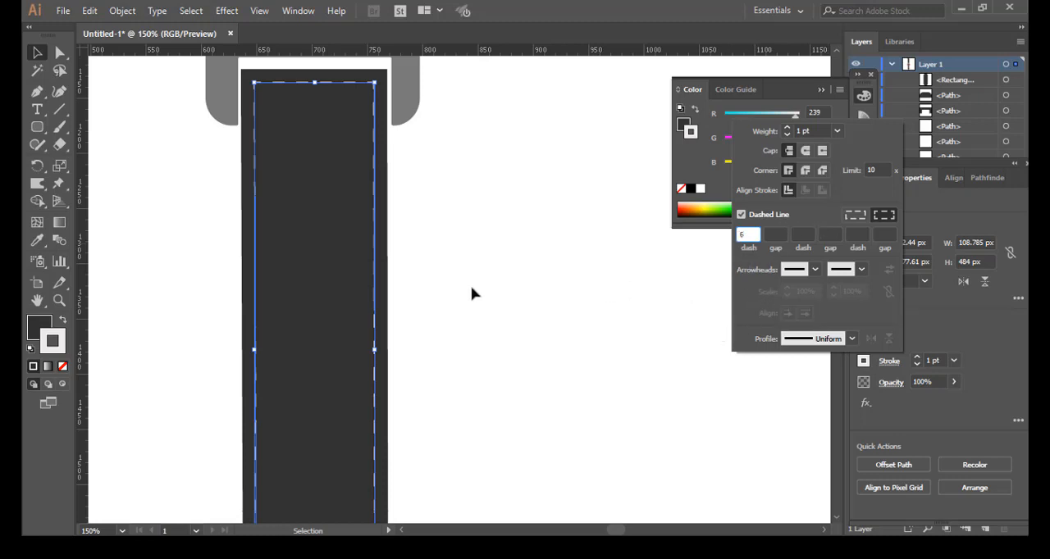
key(Return)
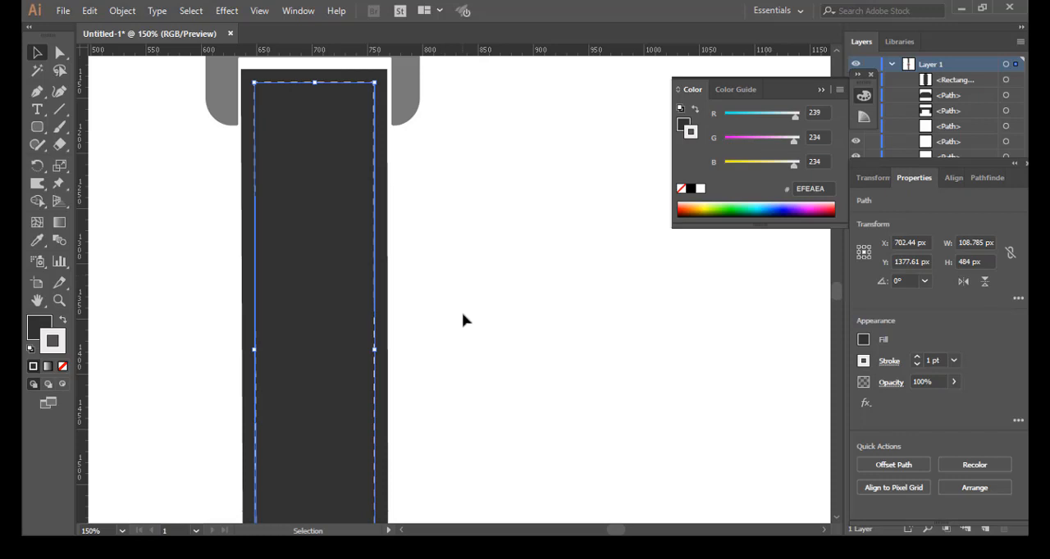
scroll(464, 319, down, 1)
scroll(466, 319, down, 1)
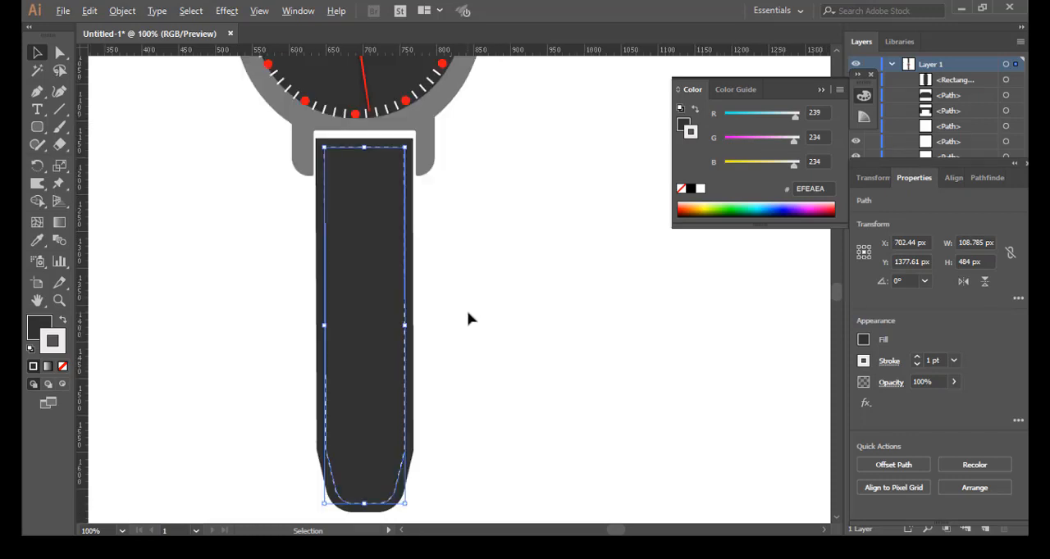
scroll(468, 319, down, 1)
click(516, 287)
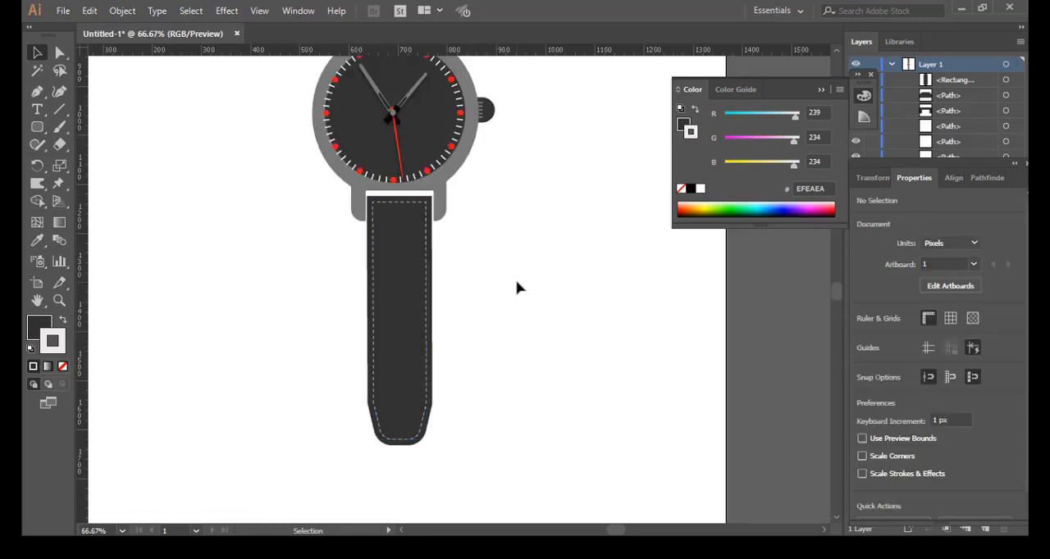
Step: Offset the upper belt's path by -12 px with mitered joins to create an inner outline that follows the notch
scroll(517, 287, up, 10)
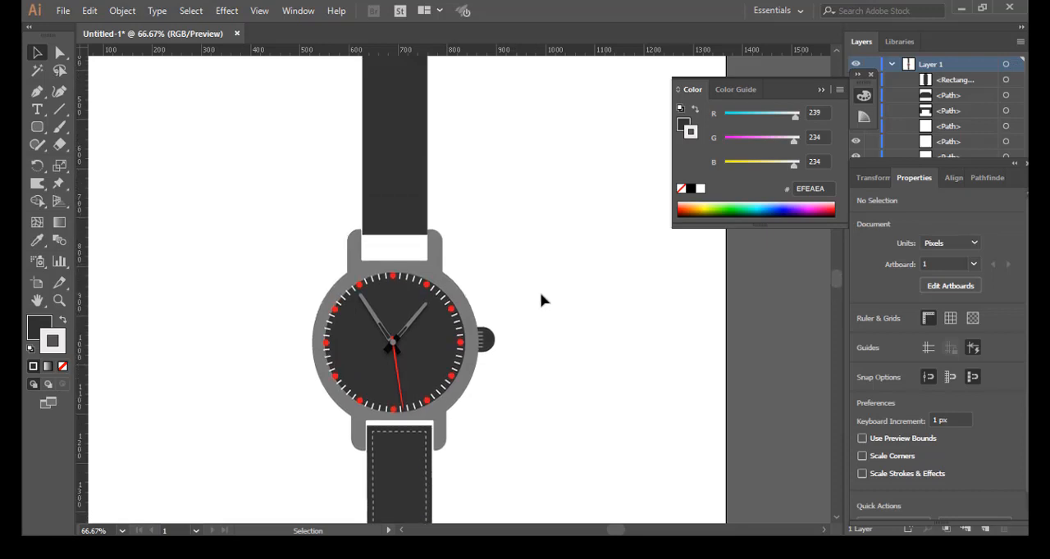
scroll(548, 305, up, 1)
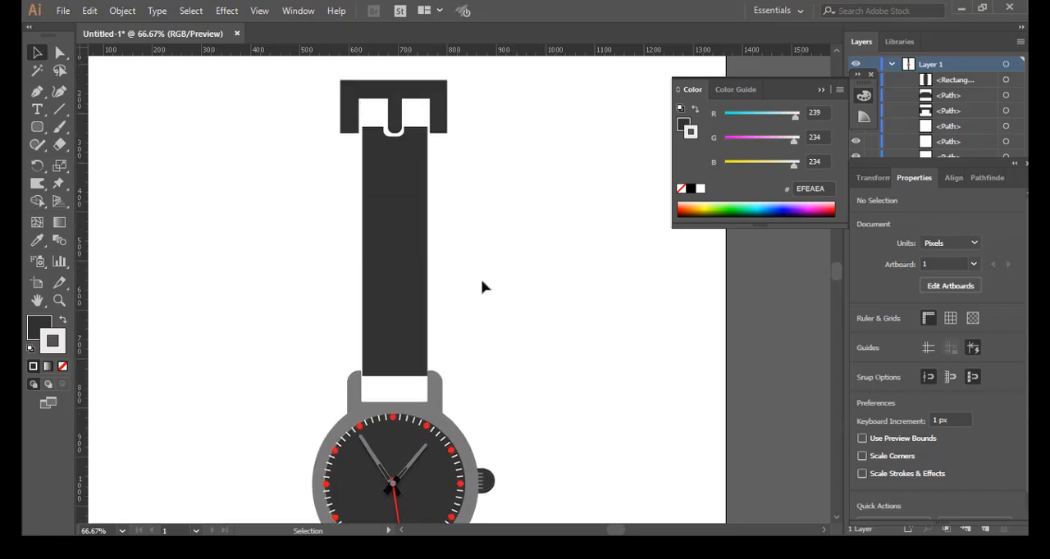
click(397, 264)
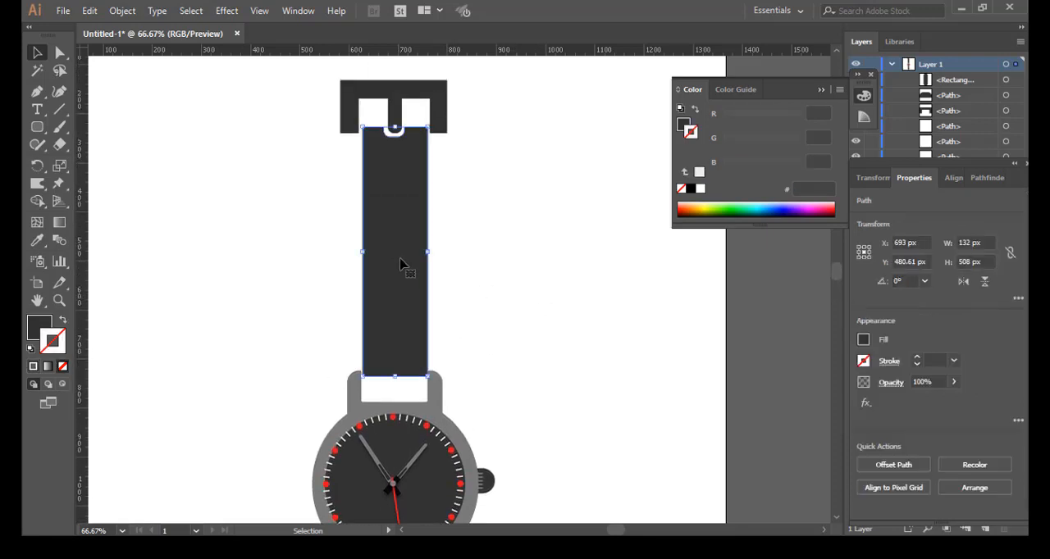
click(121, 13)
mouse_move(279, 333)
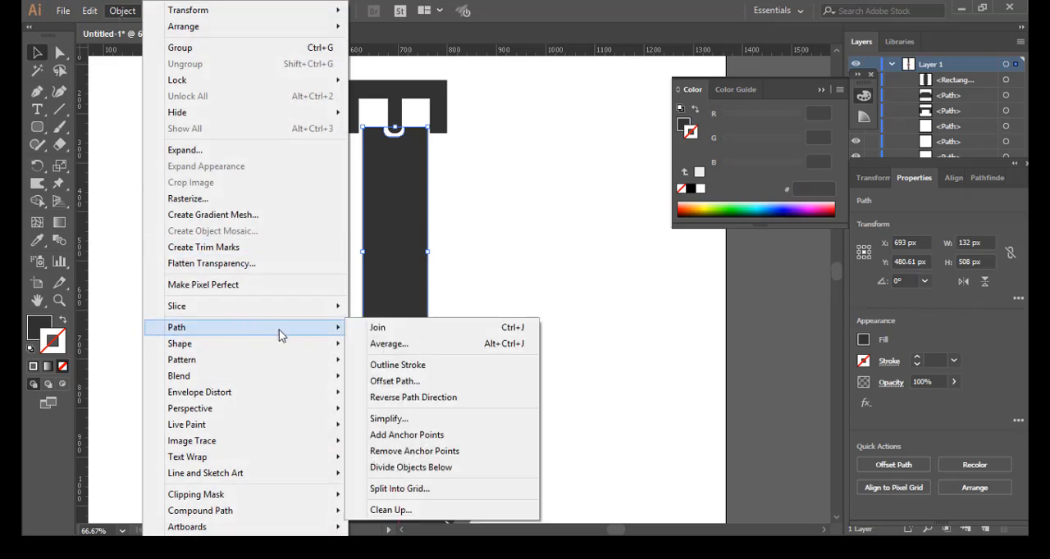
click(393, 381)
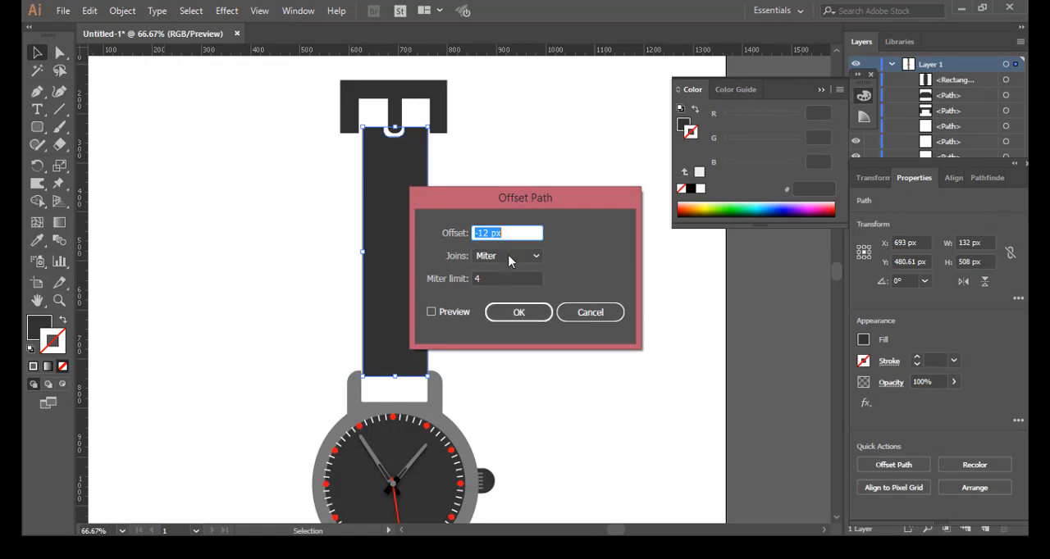
click(432, 312)
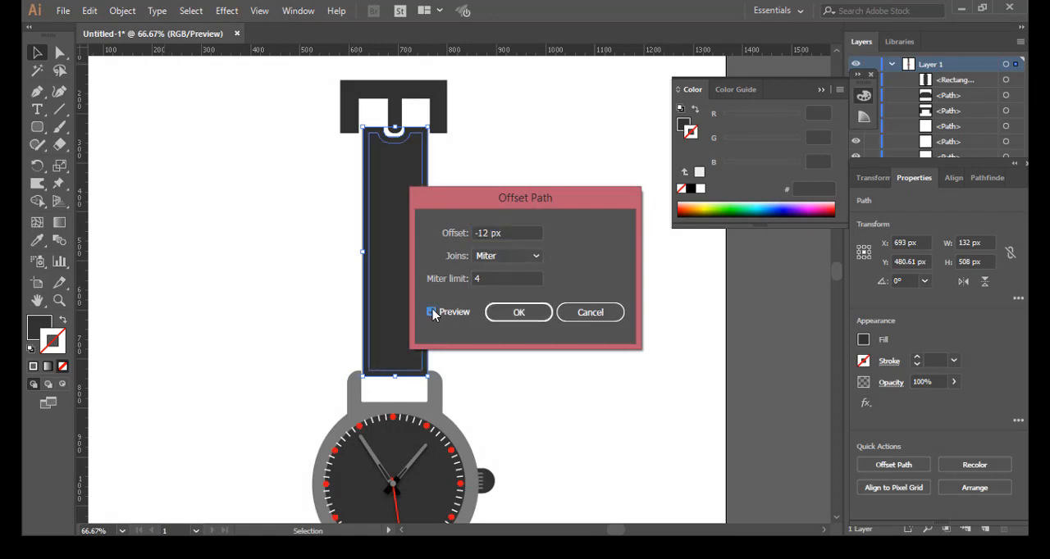
click(512, 315)
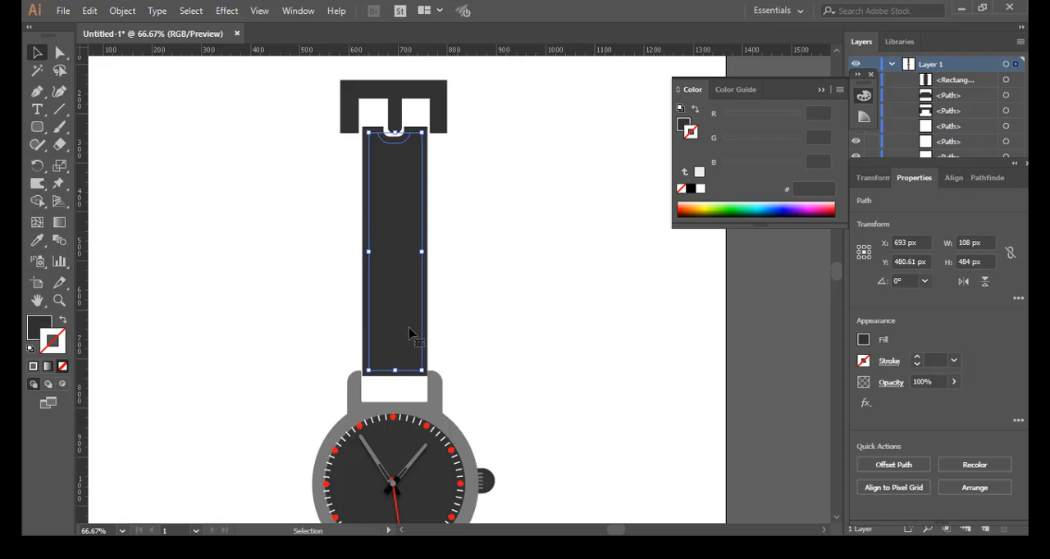
Step: Give the upper belt's inner outline a 1 pt dashed stroke in light grey EFEAEA as stitching, and deselect it
double_click(59, 348)
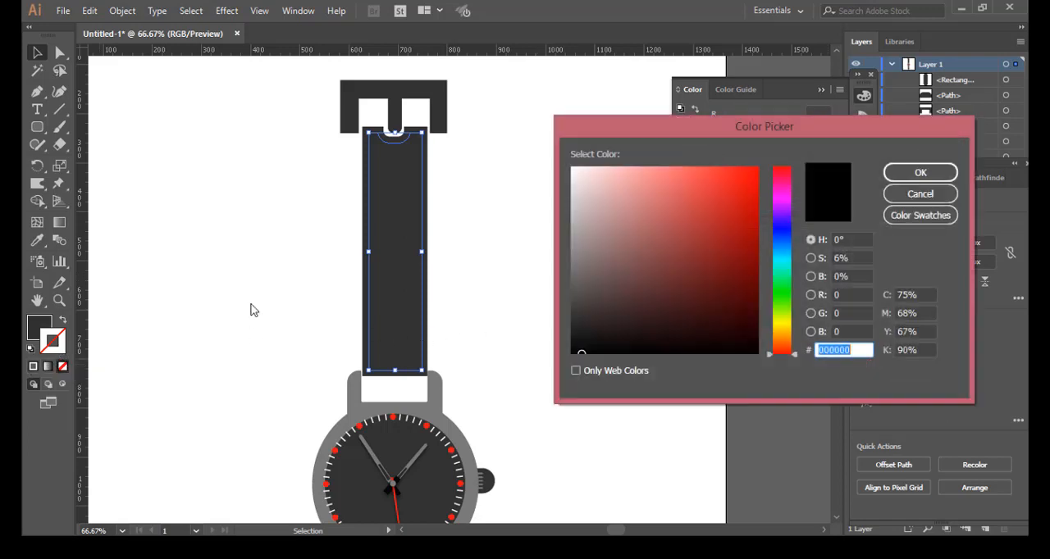
click(574, 178)
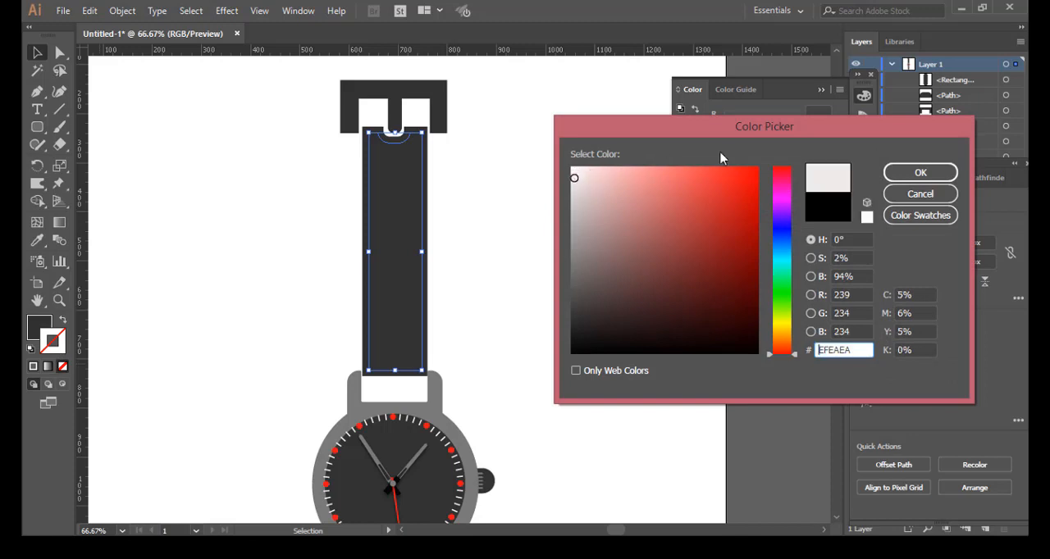
click(902, 171)
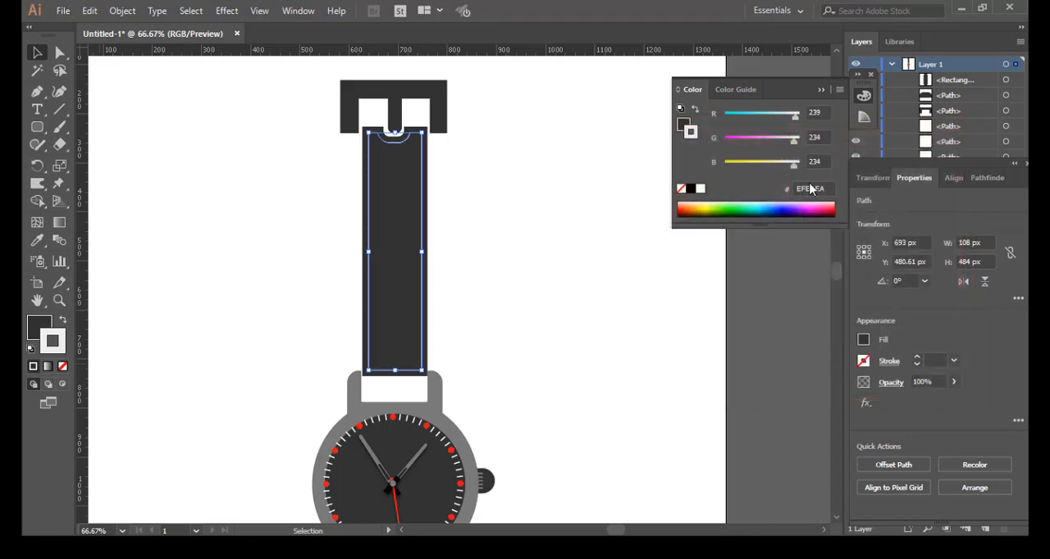
click(887, 362)
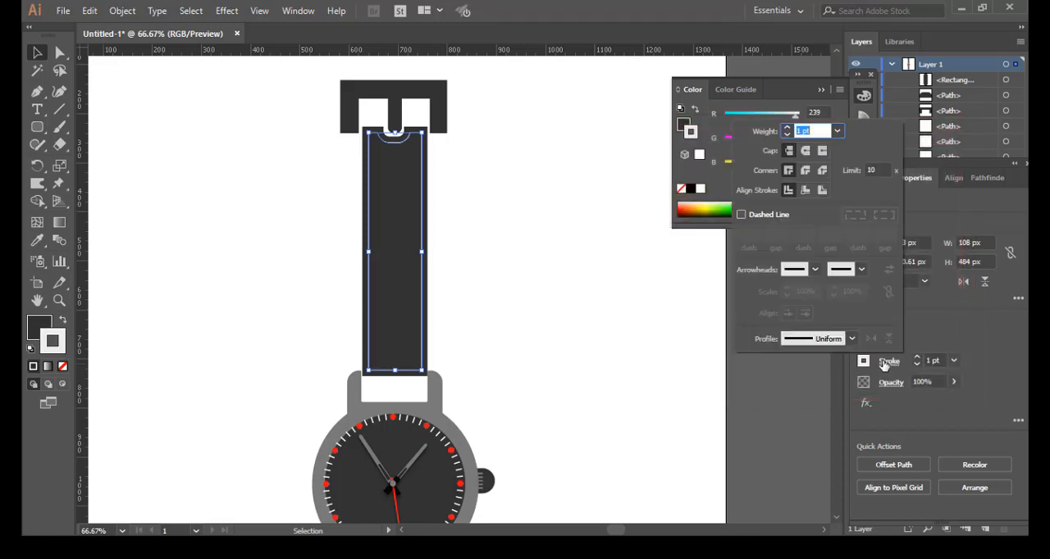
click(741, 215)
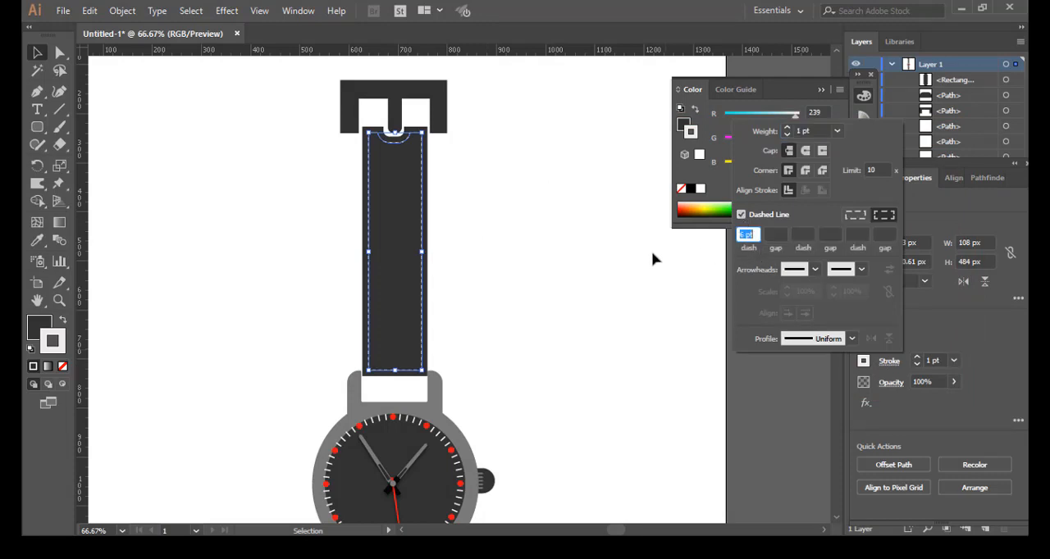
click(480, 256)
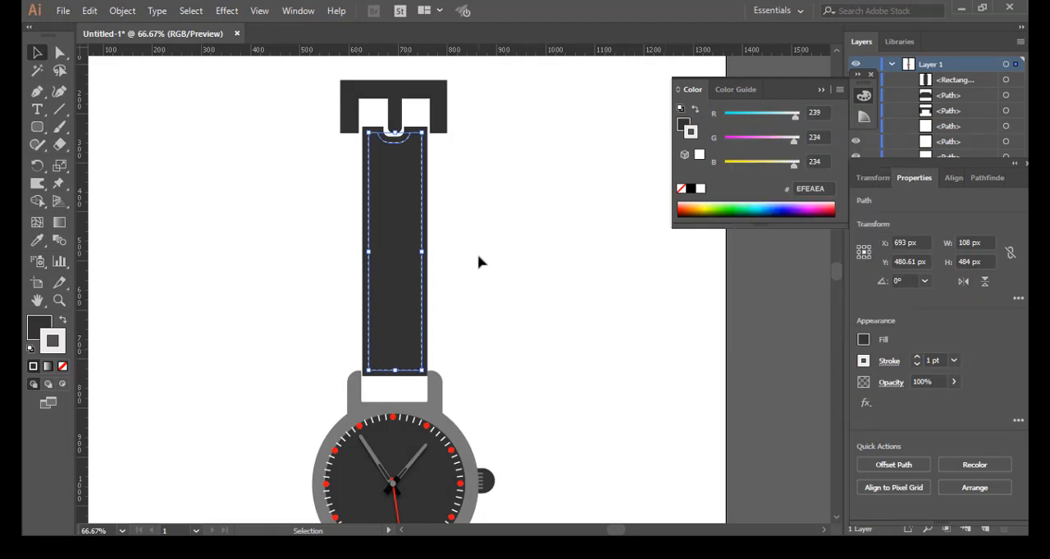
click(482, 247)
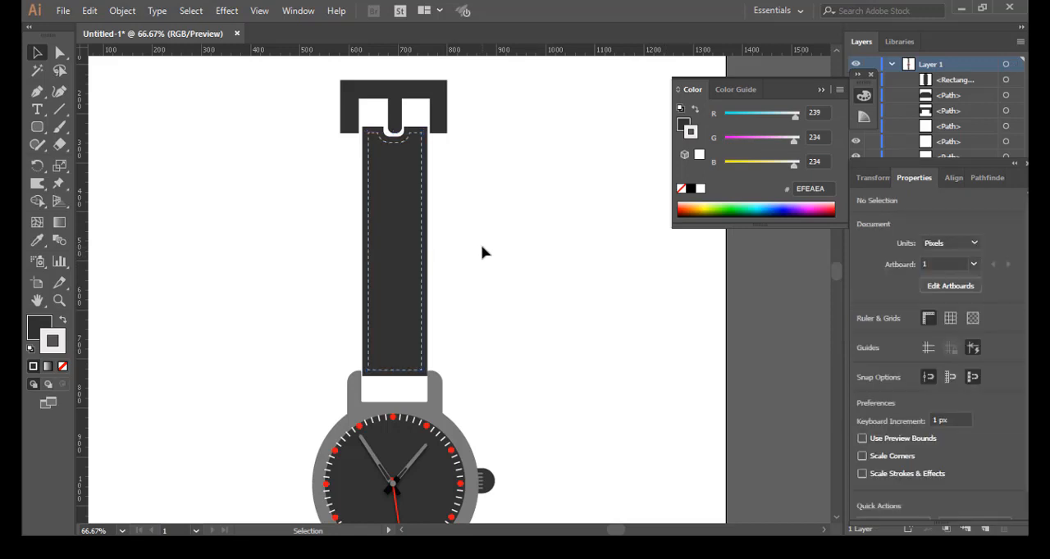
Step: Select the upper belt with its stitching, prong and buckle, and move them down about 43 px between the upper case lugs
scroll(482, 247, down, 3)
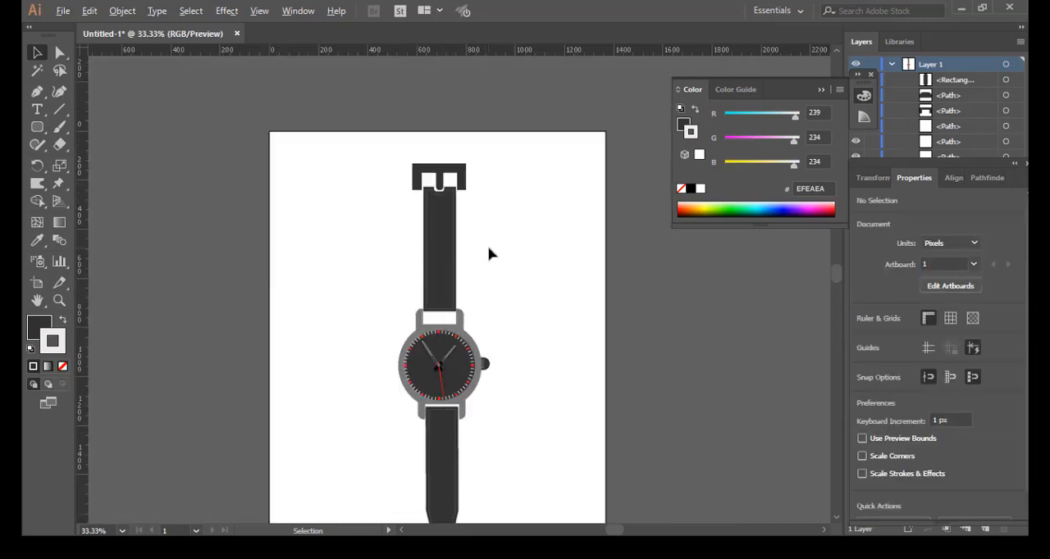
scroll(503, 238, up, 1)
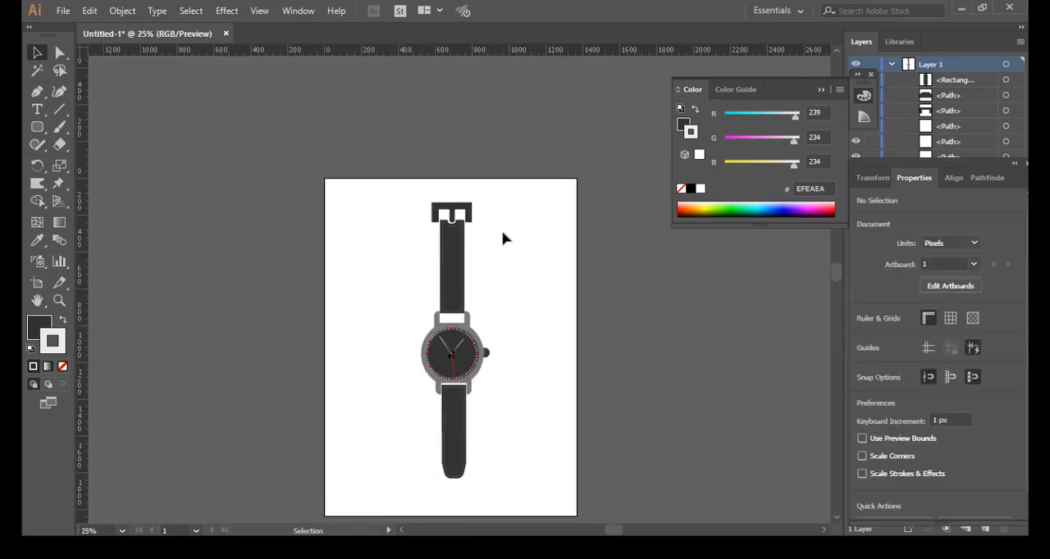
scroll(505, 243, up, 2)
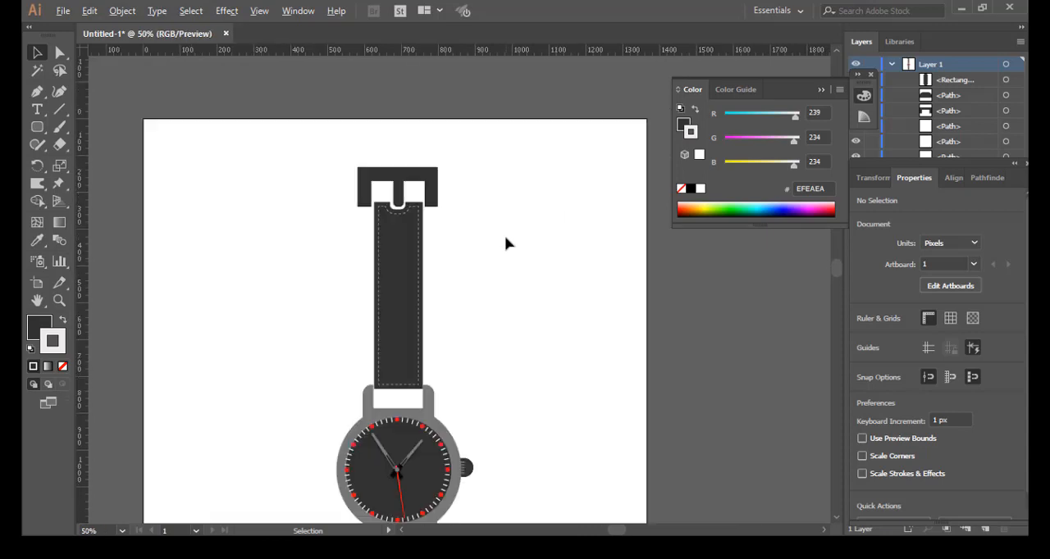
scroll(504, 242, up, 1)
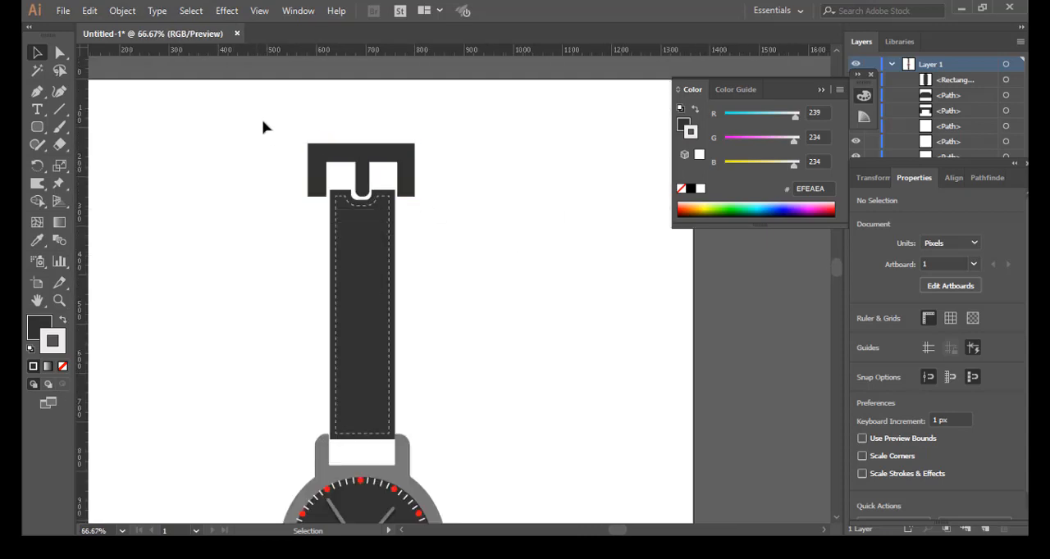
drag(258, 113, 467, 293)
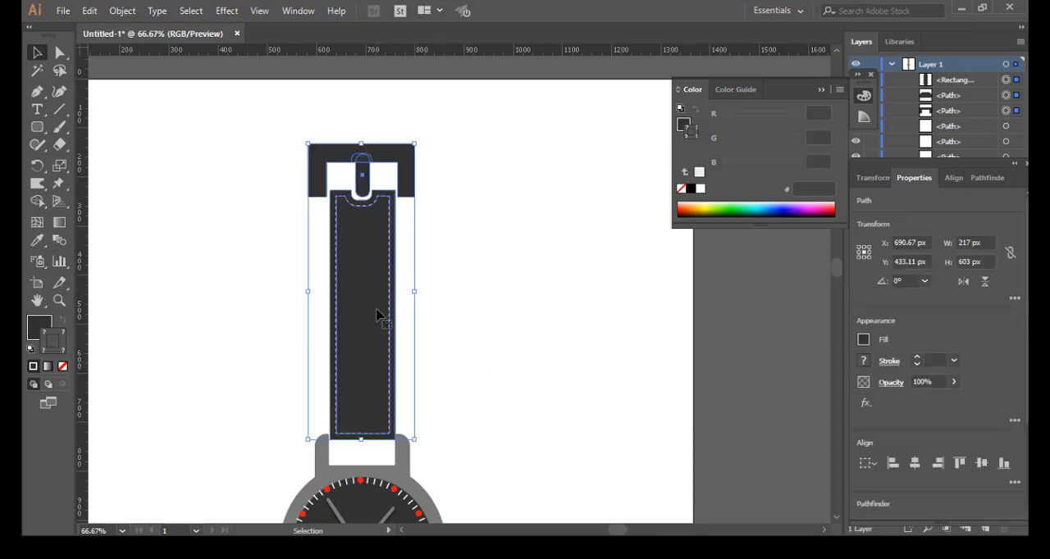
drag(380, 314, 377, 331)
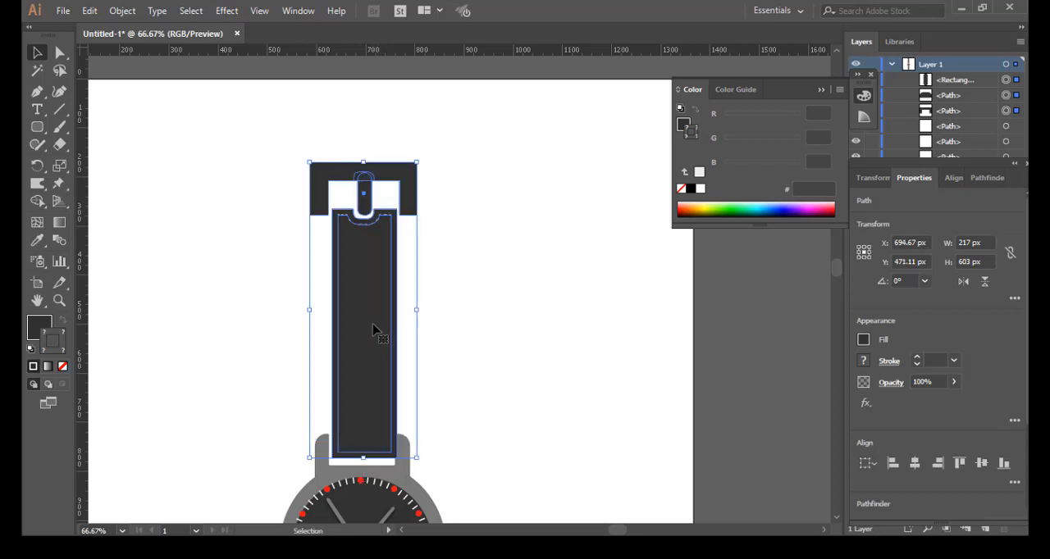
key(Down)
key(Down)
key(Down)
key(Down)
key(Down)
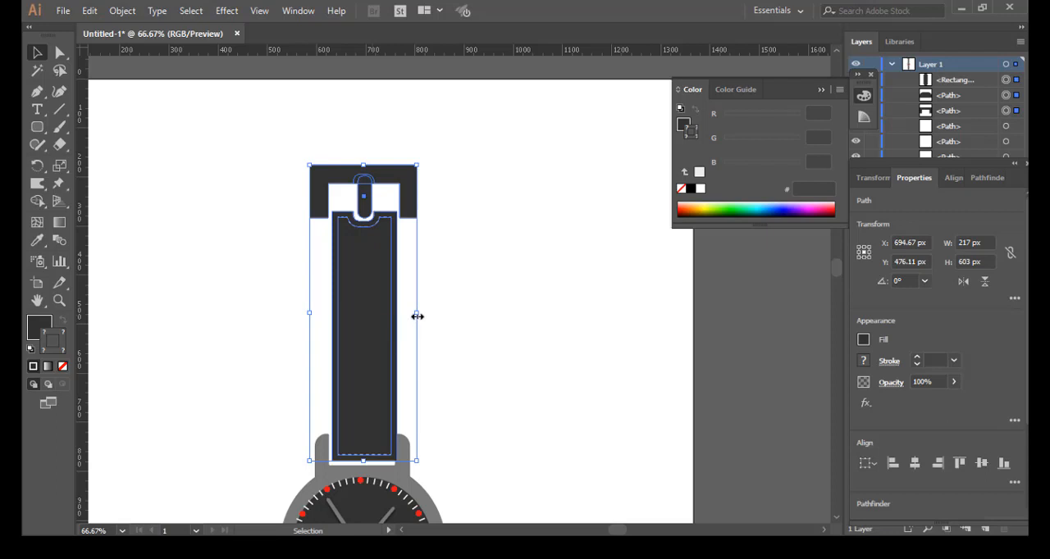
Step: Scale the upper belt and buckle down proportionally to about 205 by 569 px, and nudge them down to sit close to the case between the lugs
drag(418, 315, 409, 312)
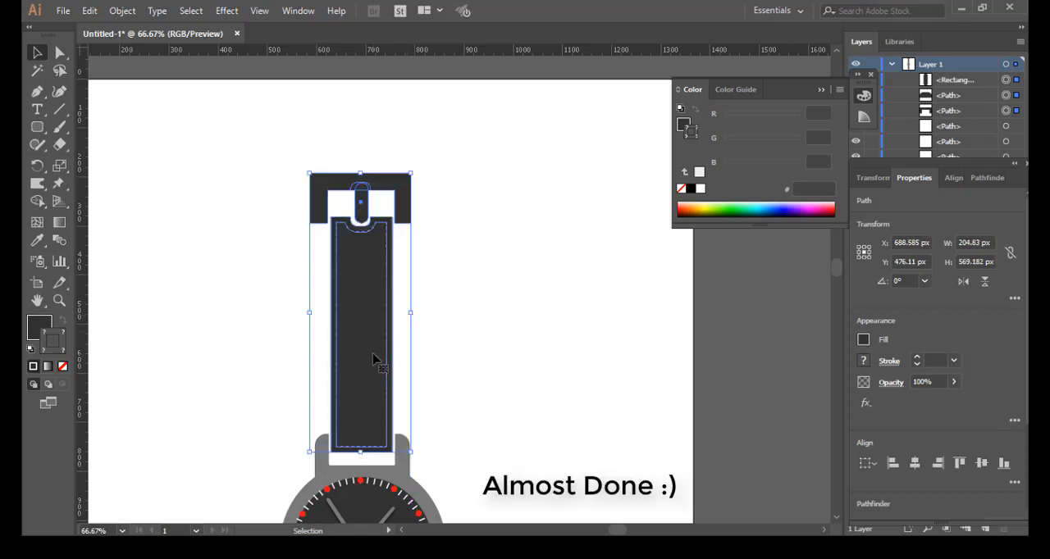
key(Down)
key(Down)
key(Down)
key(Down)
key(Down)
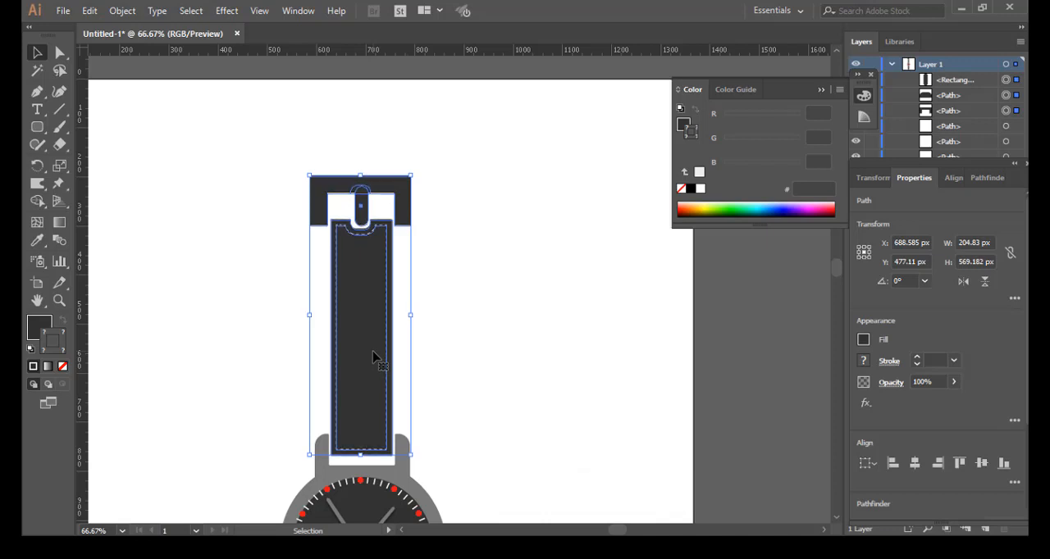
key(Down)
key(Down)
key(Down)
key(Down)
key(Down)
key(Down)
key(Down)
key(Down)
key(Down)
key(Down)
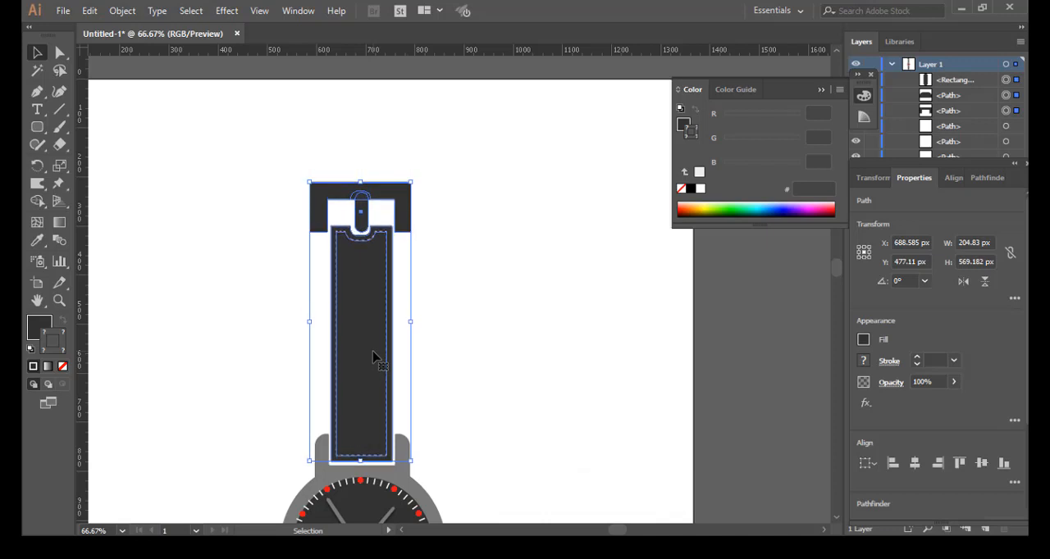
key(Down)
key(Down)
key(Down)
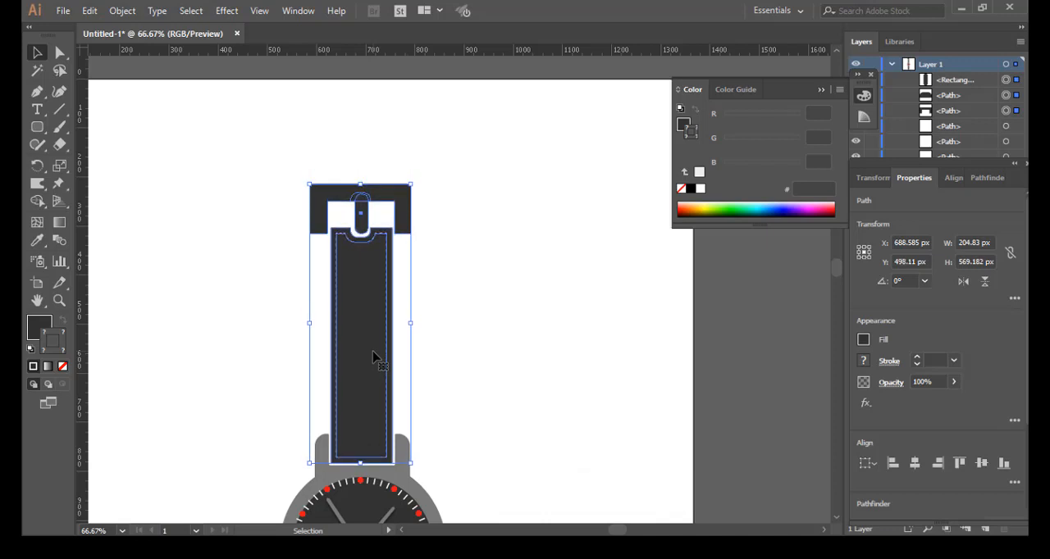
click(490, 334)
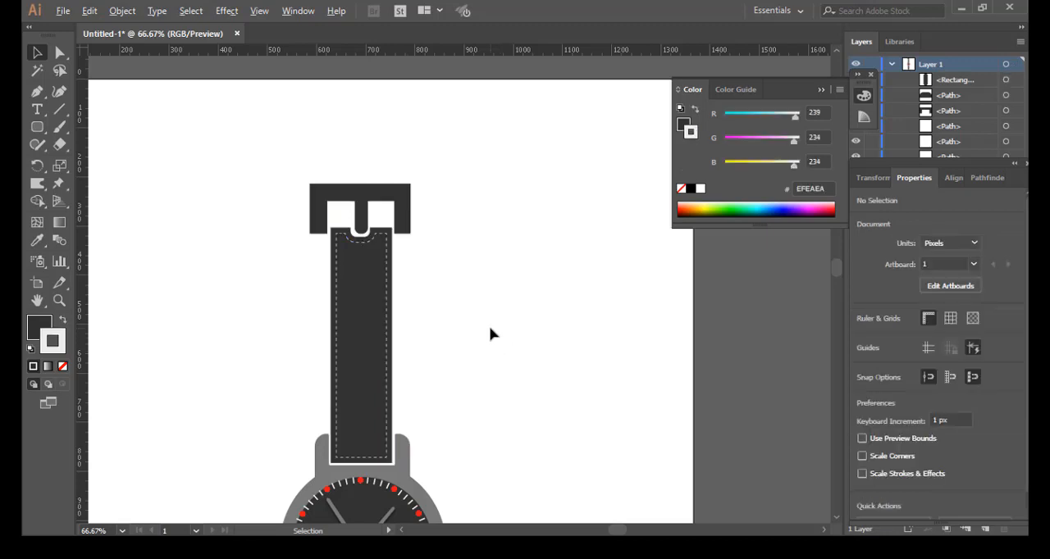
Step: Enlarge the lower belt and its stitching proportionally downward to about 153 by 586 px, and deselect them
scroll(490, 335, down, 2)
drag(482, 361, 486, 255)
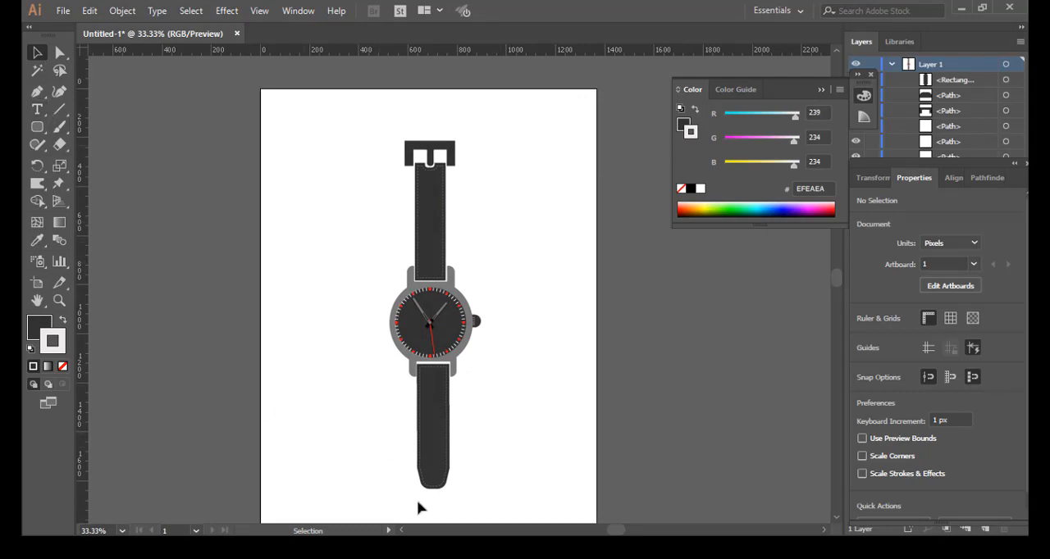
drag(393, 465, 470, 500)
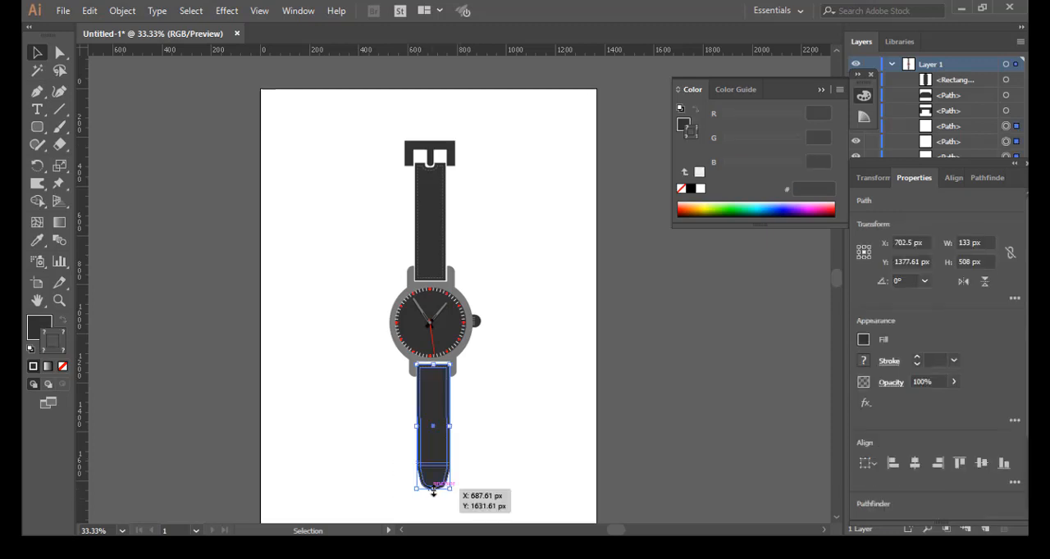
drag(433, 495, 432, 511)
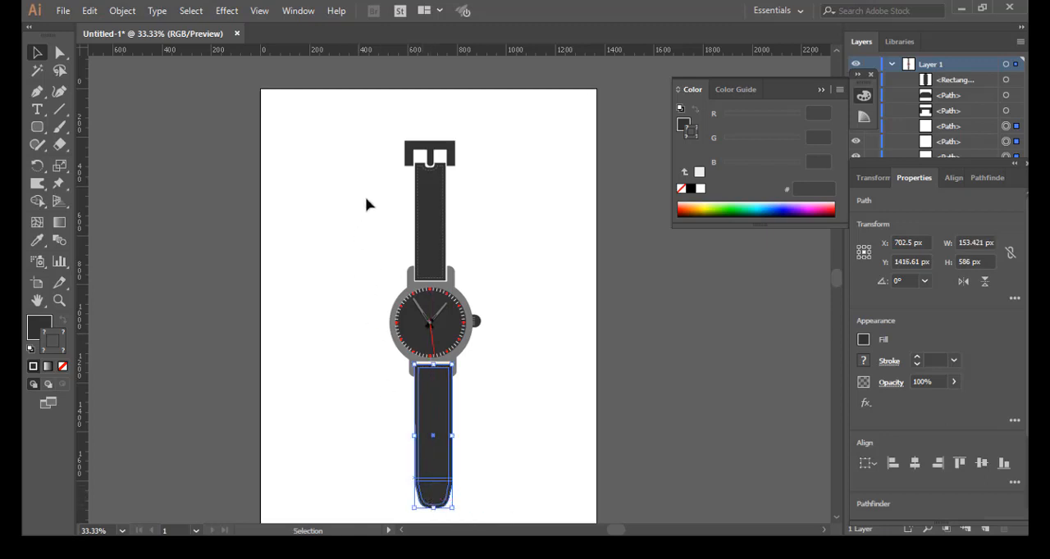
click(380, 138)
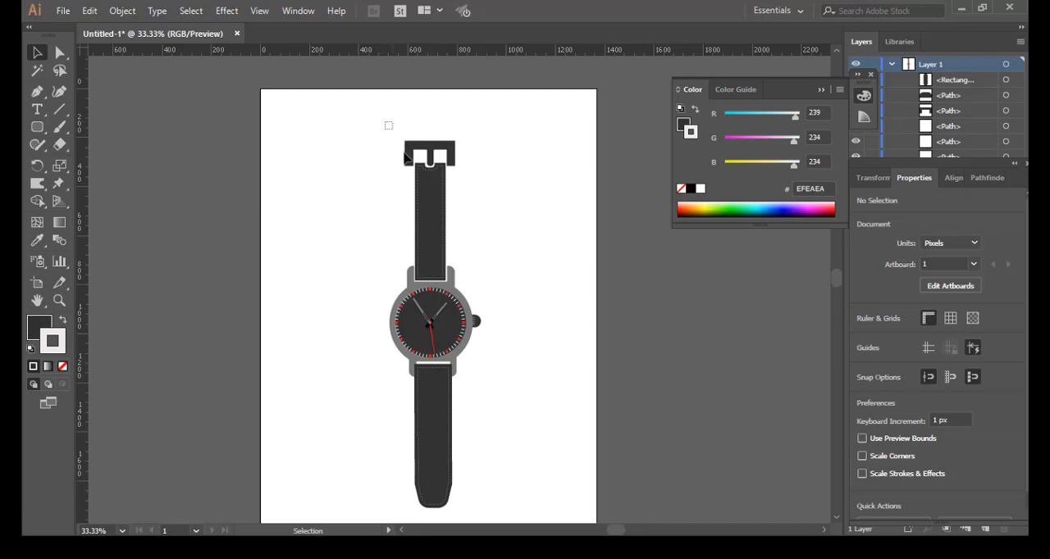
Step: Shorten the upper belt and buckle to about 426 px, widen them to about 223 px, and nudge them up 1 px
drag(407, 157, 481, 206)
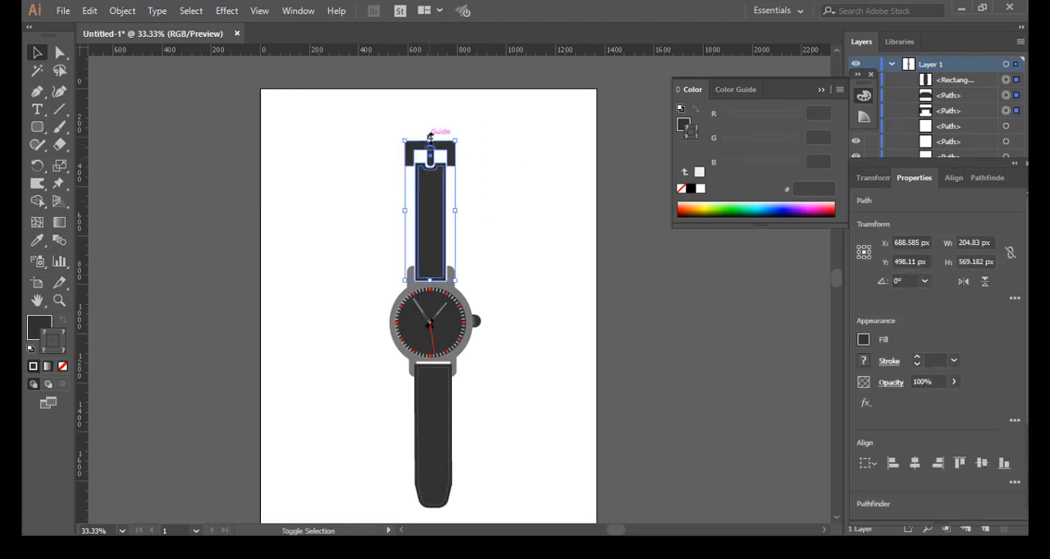
drag(429, 137, 429, 175)
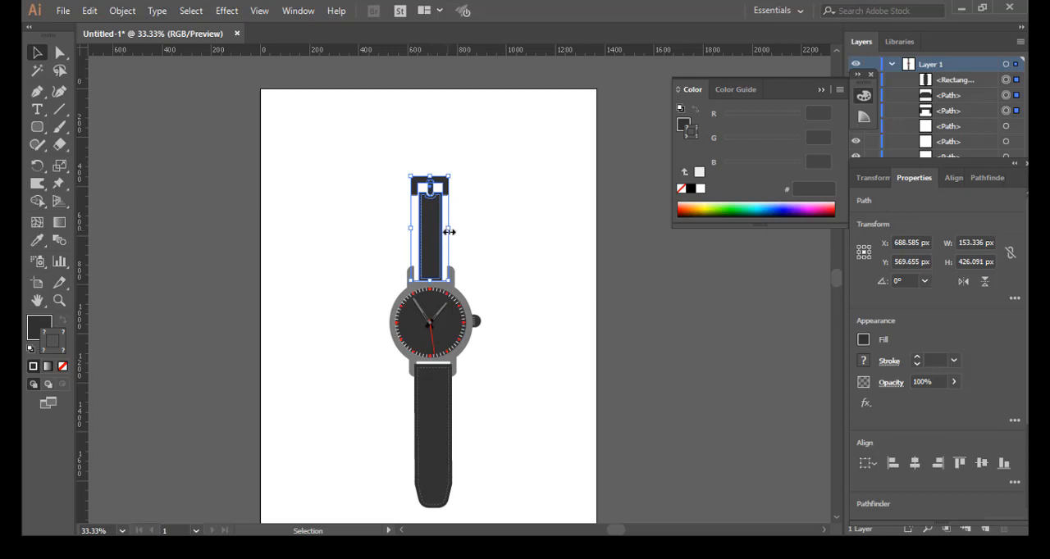
mouse_move(449, 232)
mouse_down()
mouse_move(443, 223)
mouse_move(457, 230)
mouse_up()
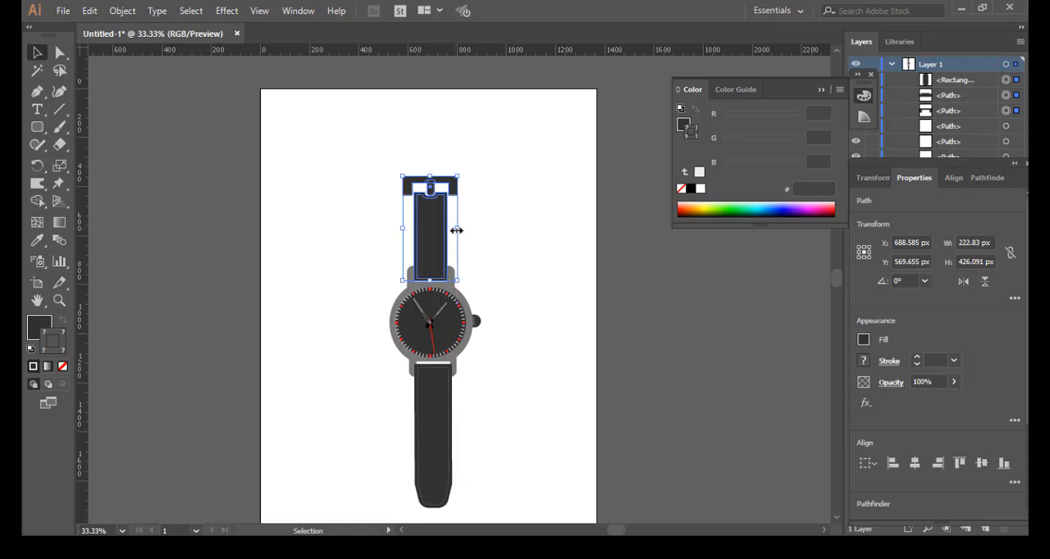
click(489, 259)
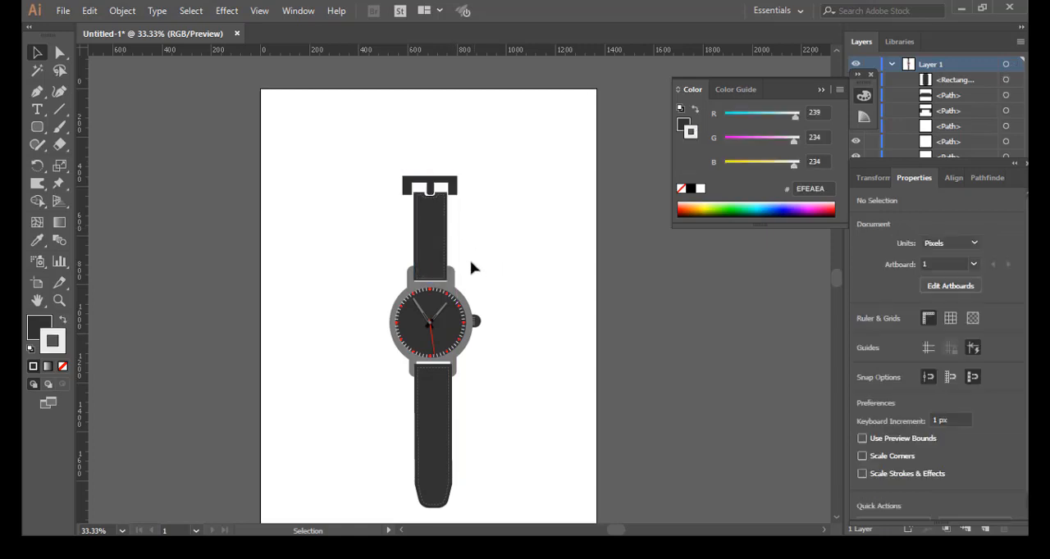
drag(382, 162, 476, 245)
key(Up)
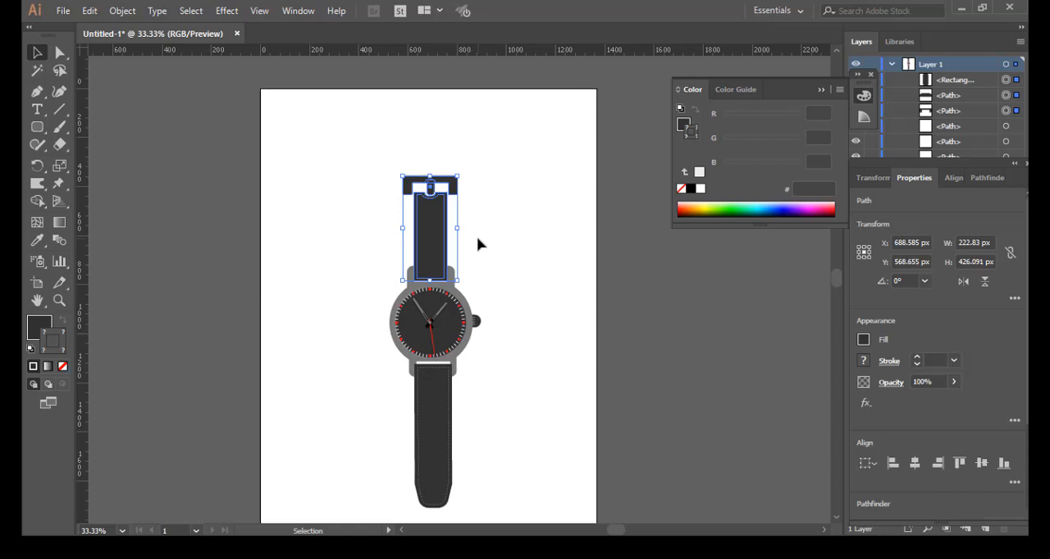
Step: Nudge the upper belt and buckle slightly further up, and deselect them
key(Up)
click(484, 248)
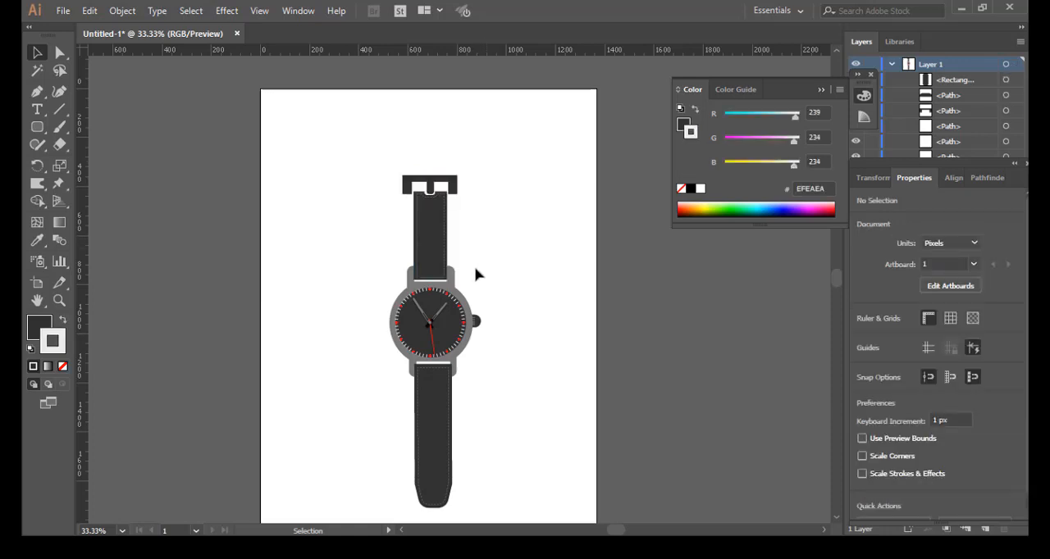
scroll(408, 307, up, 3)
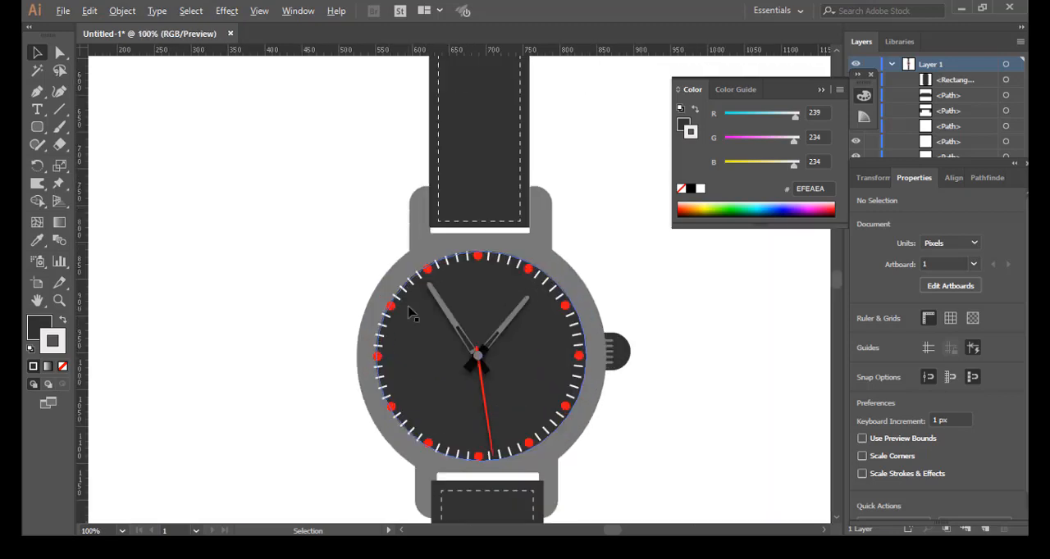
scroll(413, 314, down, 3)
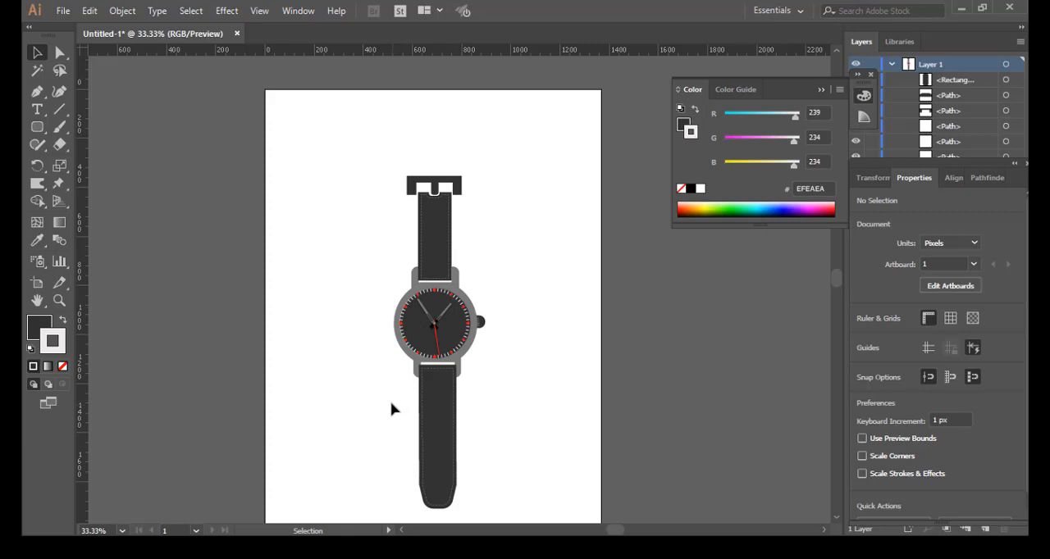
Step: Narrow the lower belt and its stitching to about 139 px, and nudge them right about 4 px between the lower lugs
drag(392, 402, 432, 404)
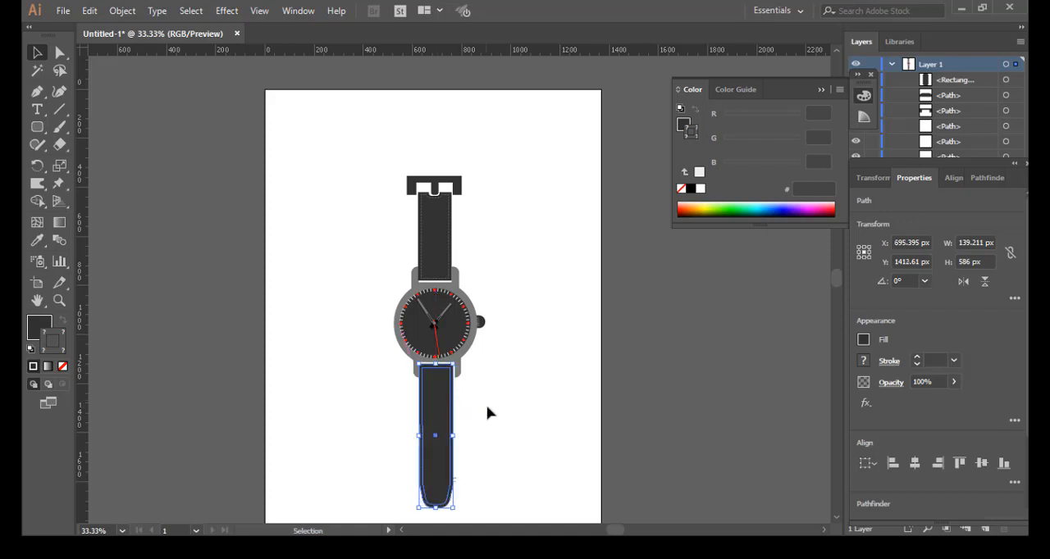
key(Right)
click(490, 401)
click(435, 402)
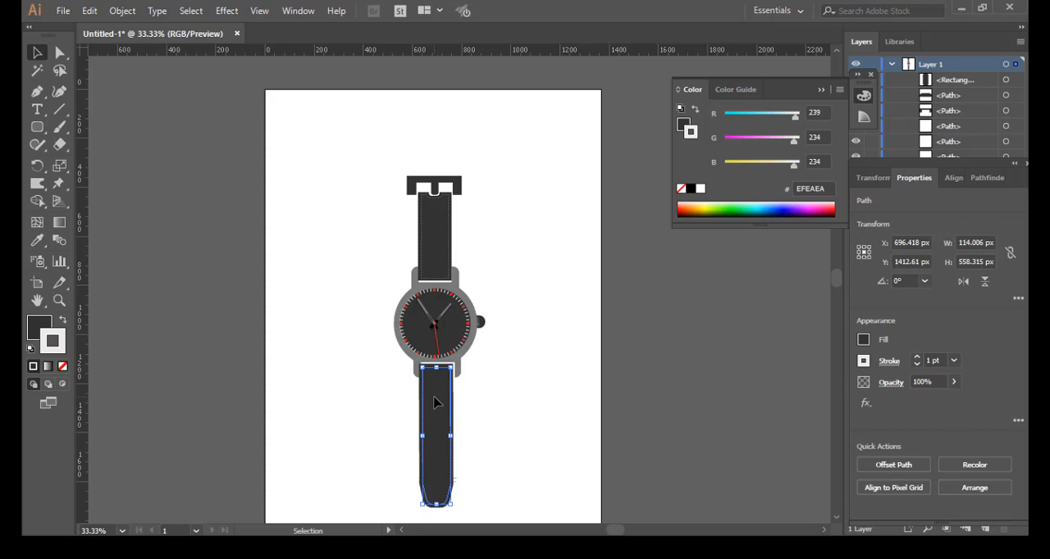
drag(386, 382, 487, 428)
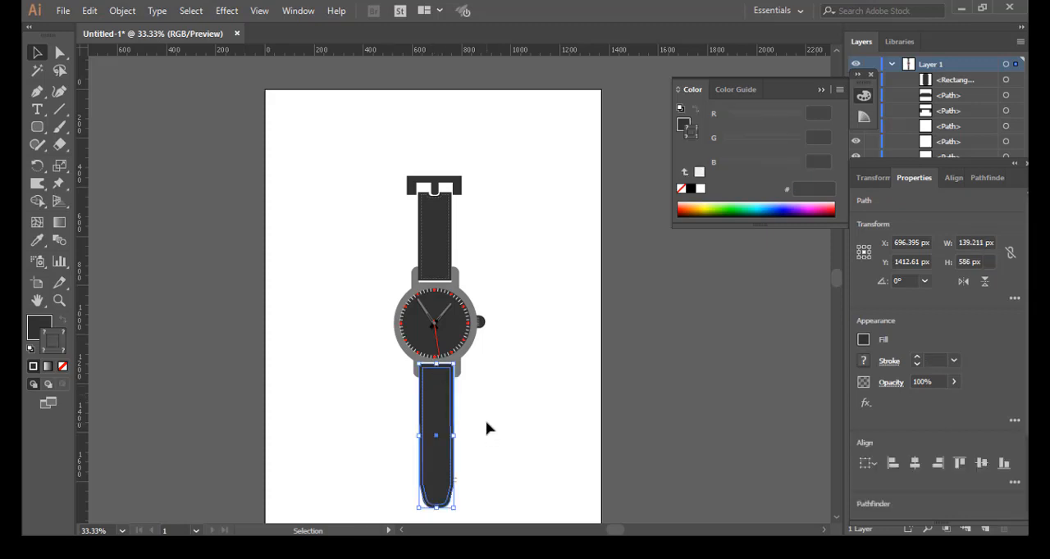
key(Right)
key(Right)
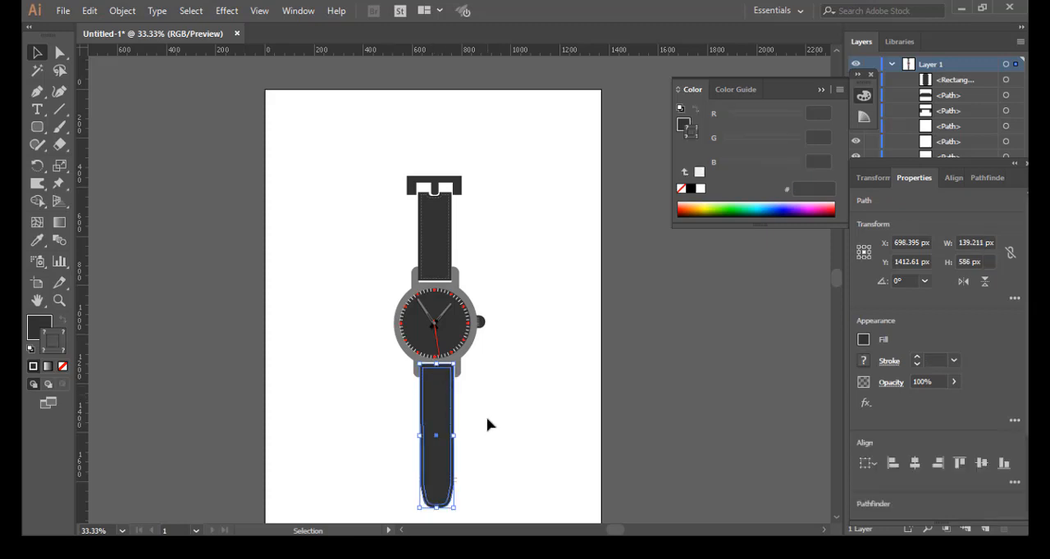
key(Right)
click(488, 420)
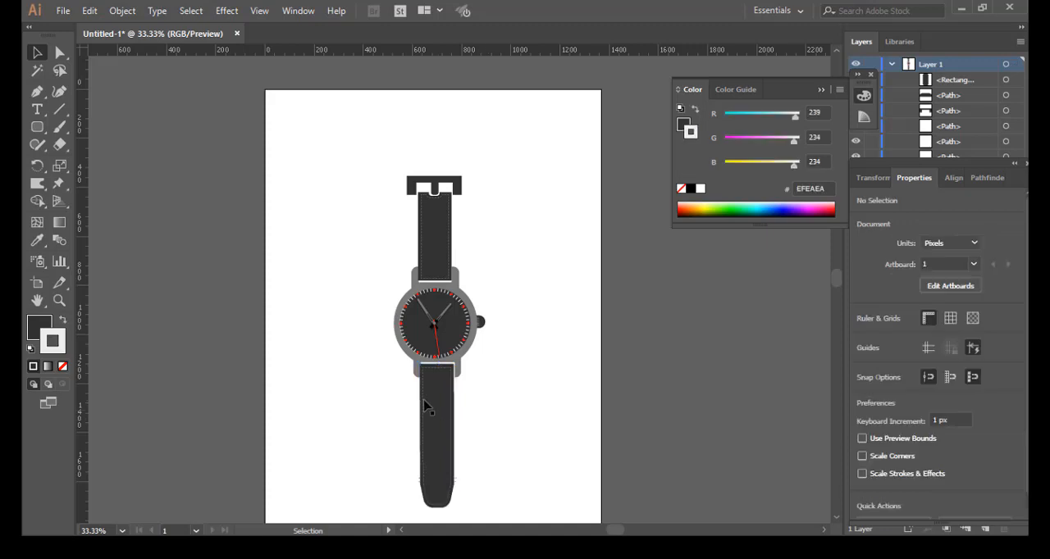
Step: Draw an upright ellipse about 23 by 54 px inside the lower belt as the first belt hole
key(ctrl+plus)
drag(475, 398, 471, 235)
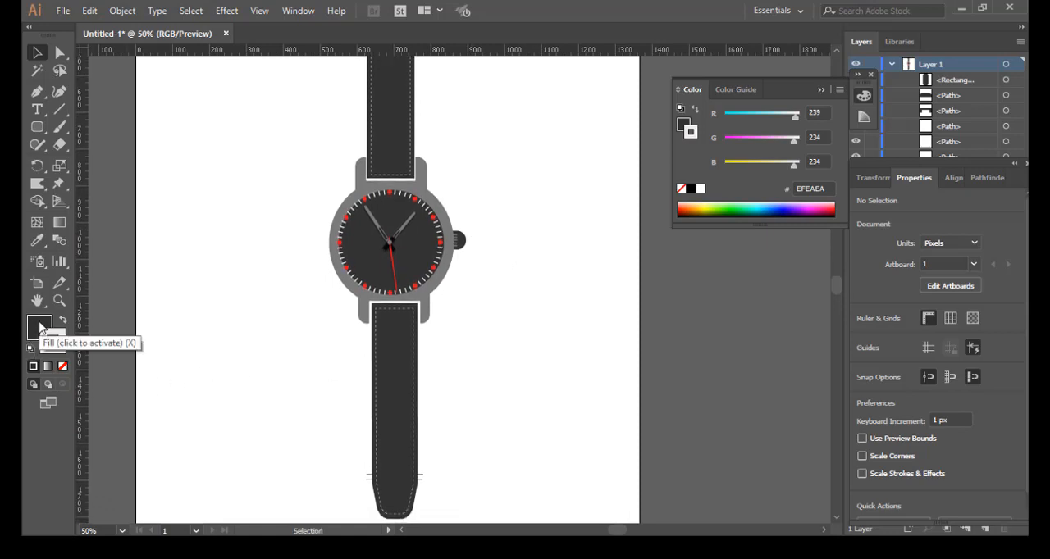
click(39, 328)
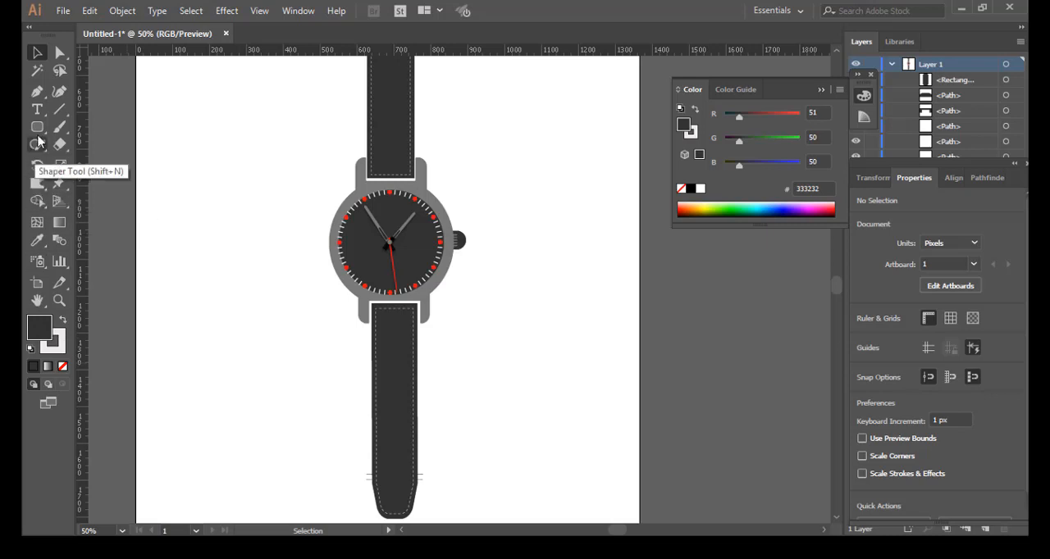
drag(39, 133, 100, 162)
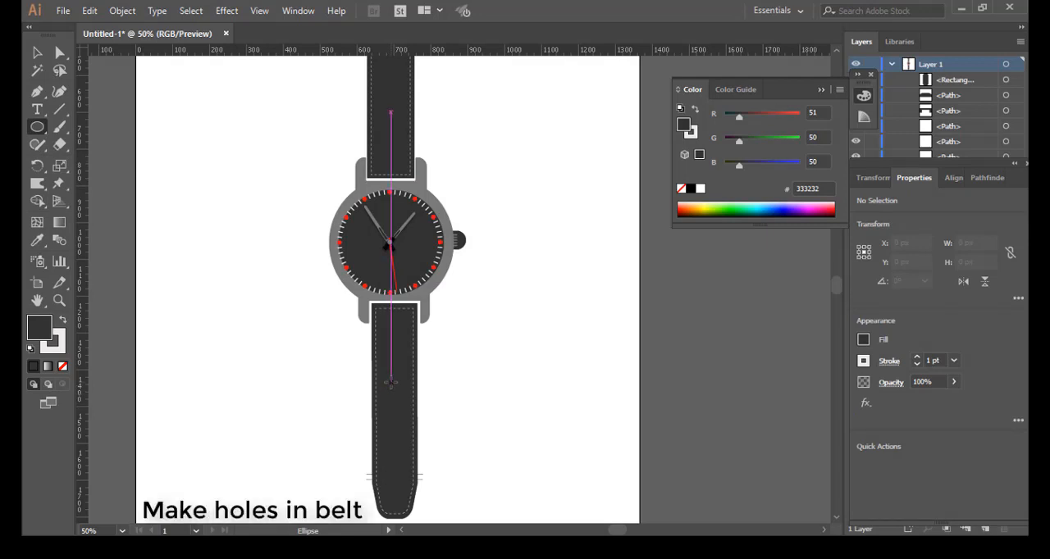
drag(390, 383, 399, 400)
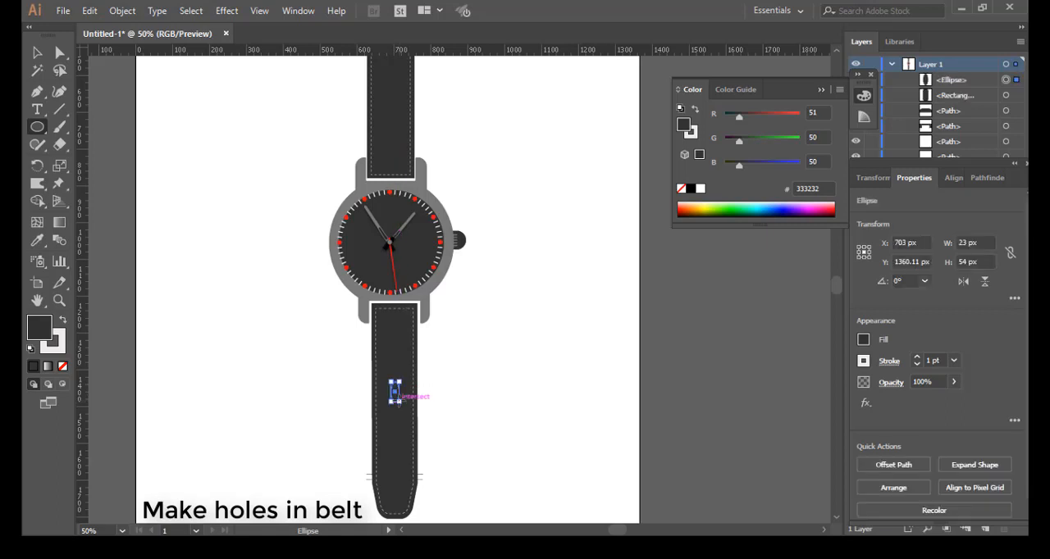
Step: Set the belt hole ellipse's fill colour to near-black 050505
double_click(39, 331)
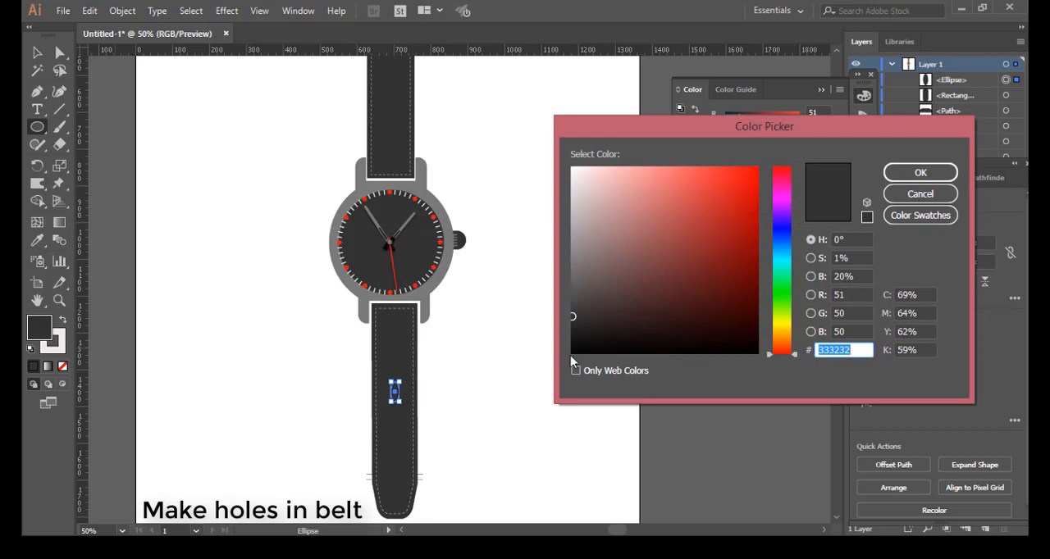
text(050505)
click(894, 173)
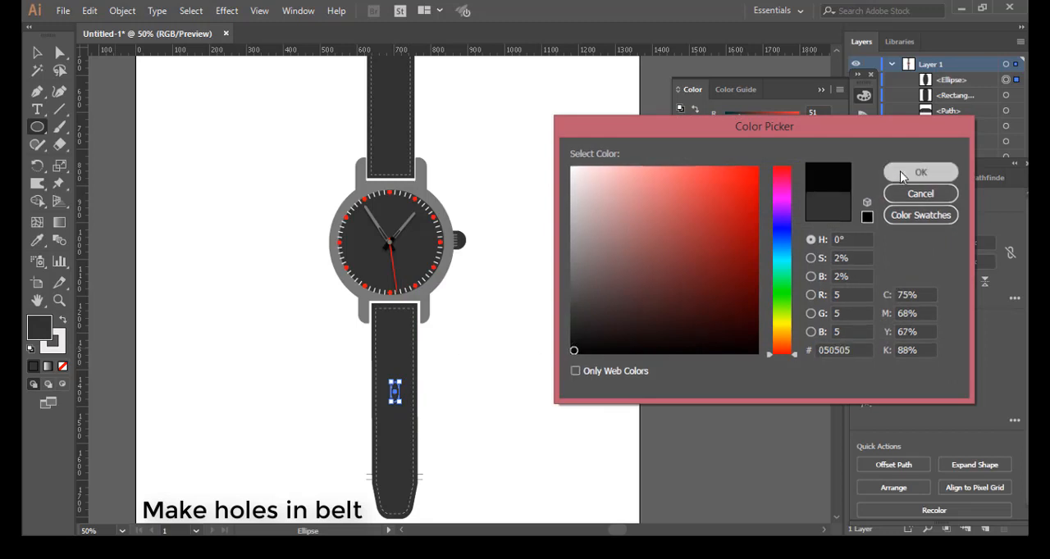
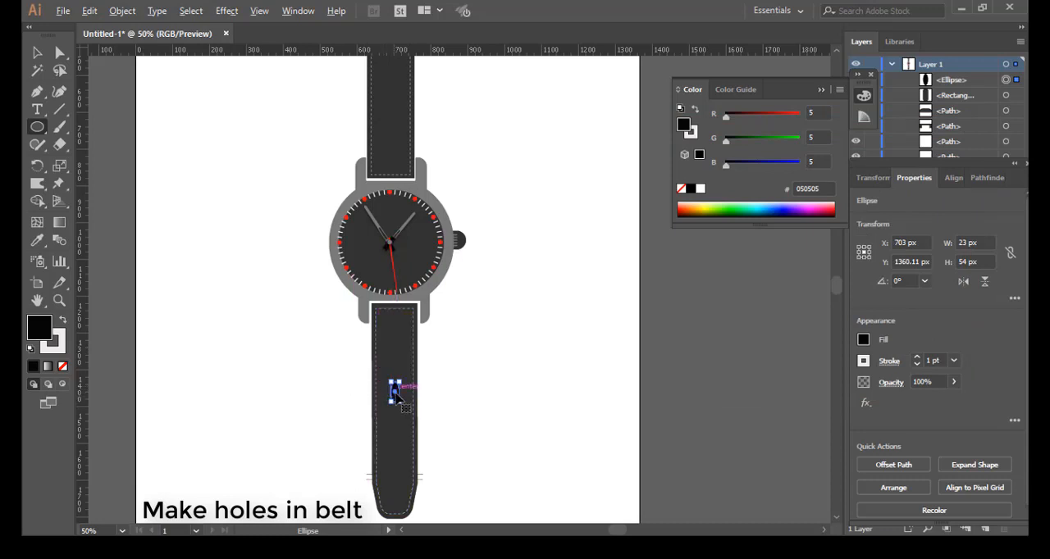
Step: Try to duplicate the belt hole ellipse and nudge the two ellipses into a slightly offset stack
drag(395, 394, 395, 393)
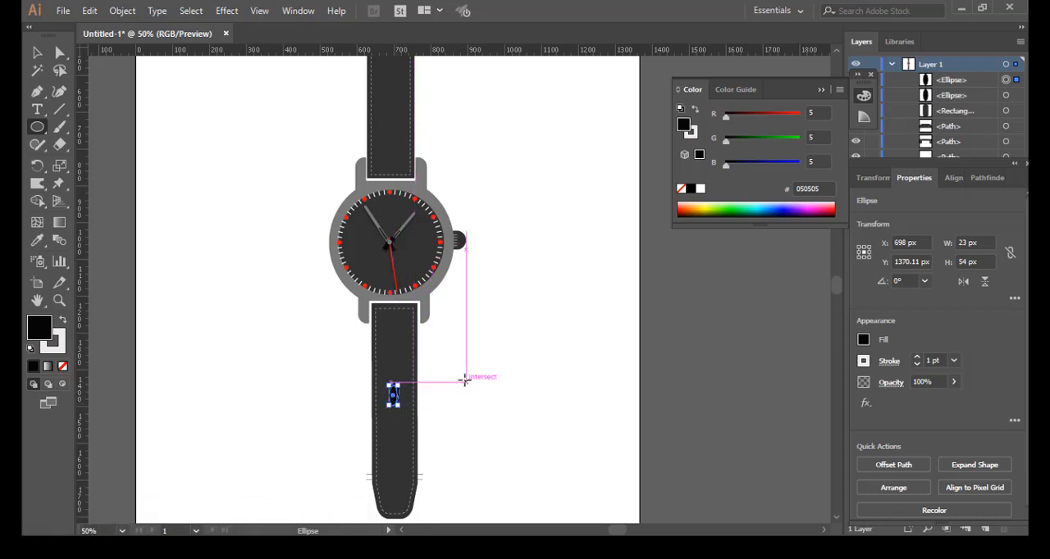
scroll(455, 383, up, 5)
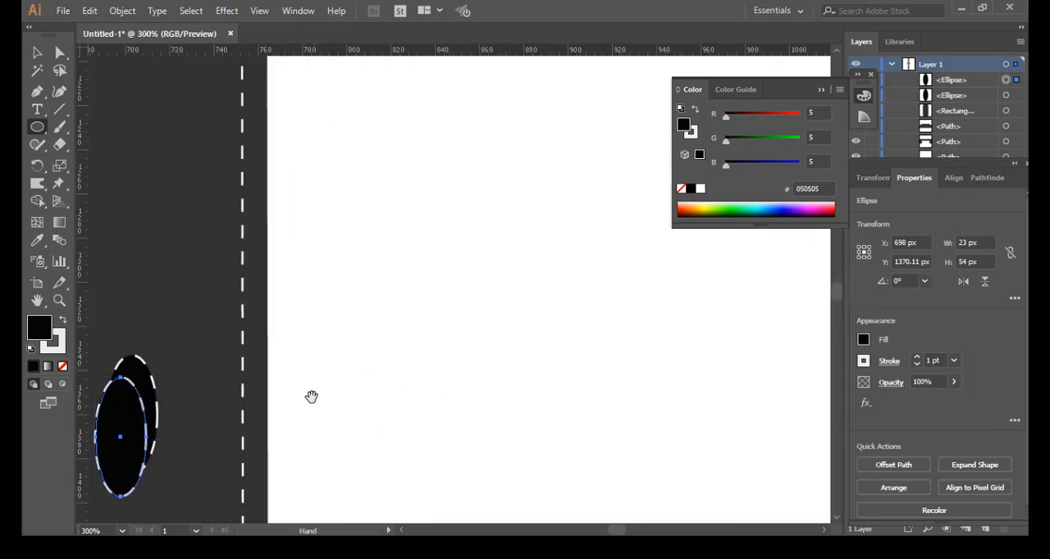
drag(312, 398, 547, 319)
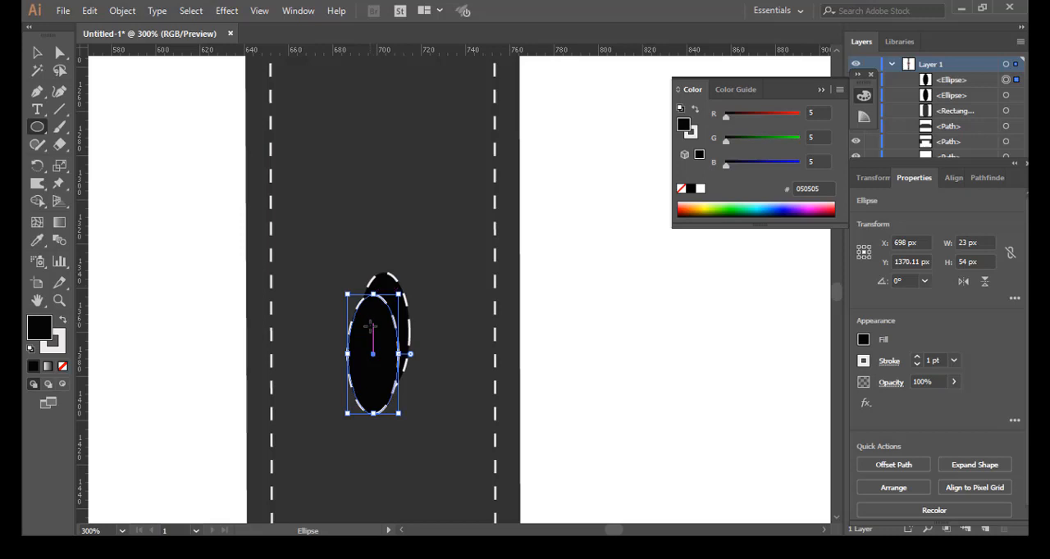
click(37, 53)
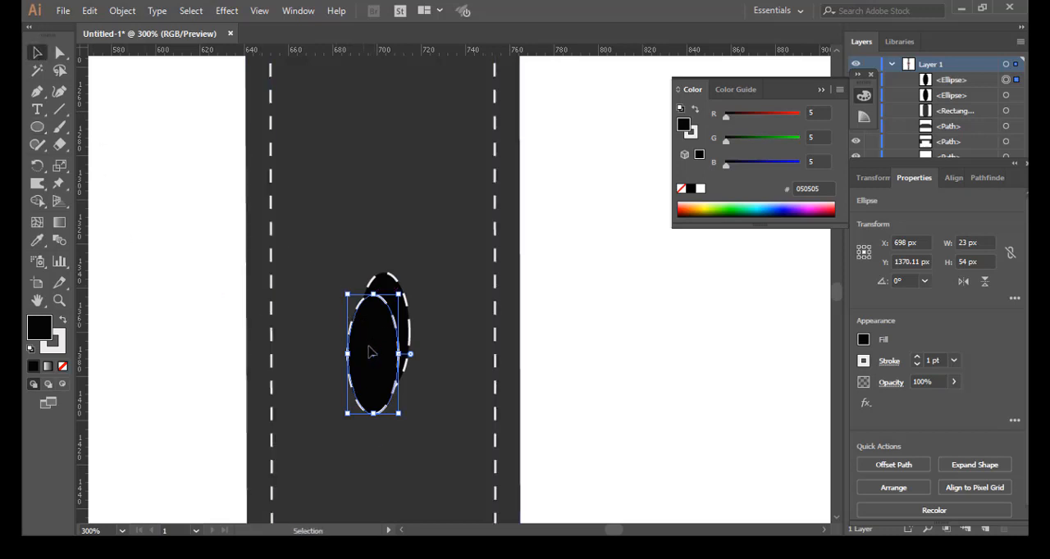
drag(366, 351, 374, 340)
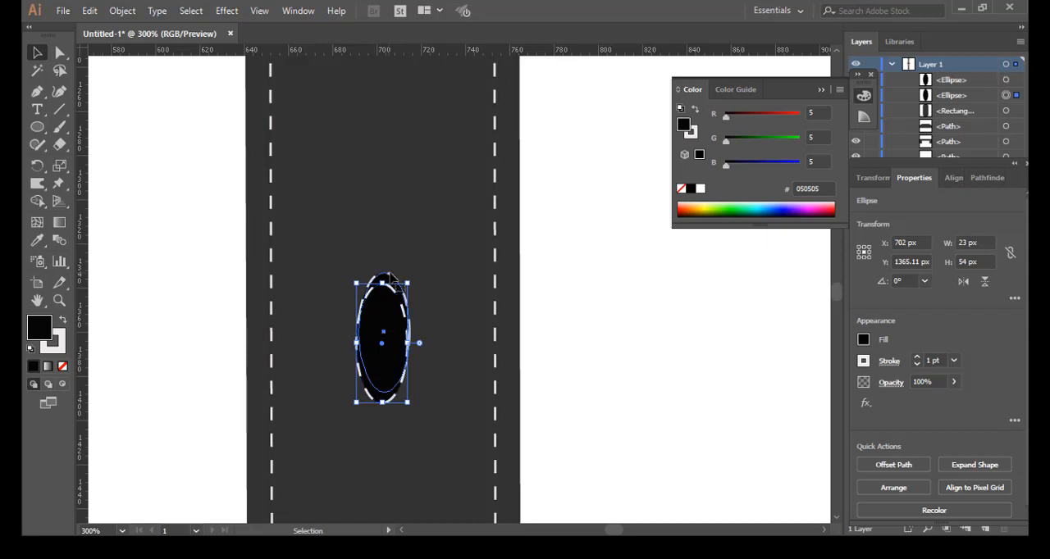
click(385, 287)
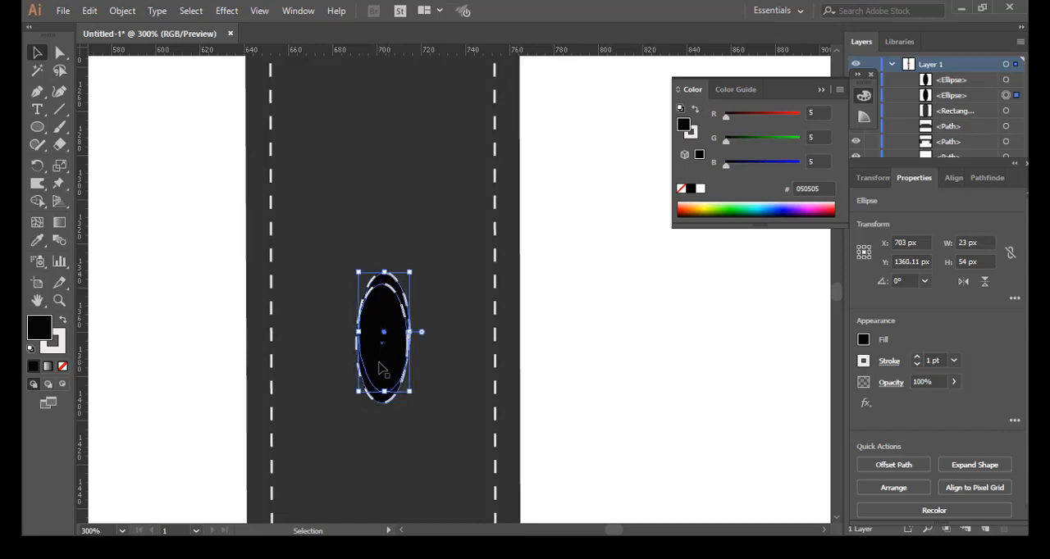
key(Left)
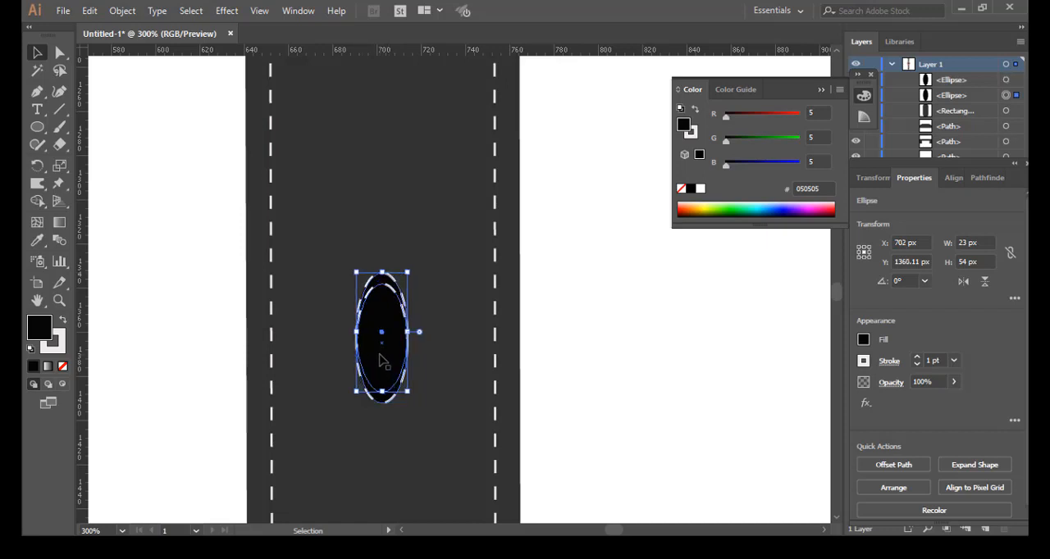
key(Right)
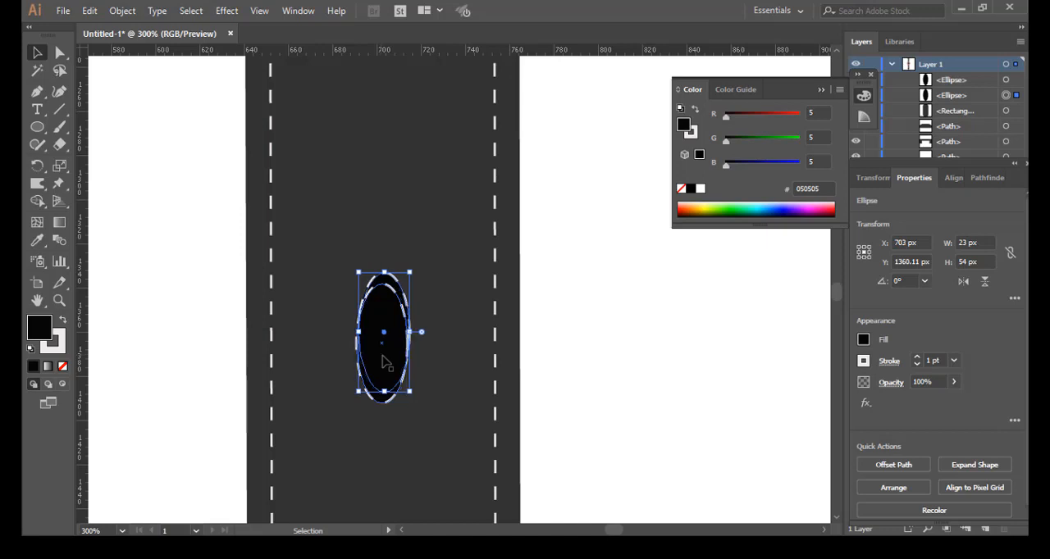
key(Down)
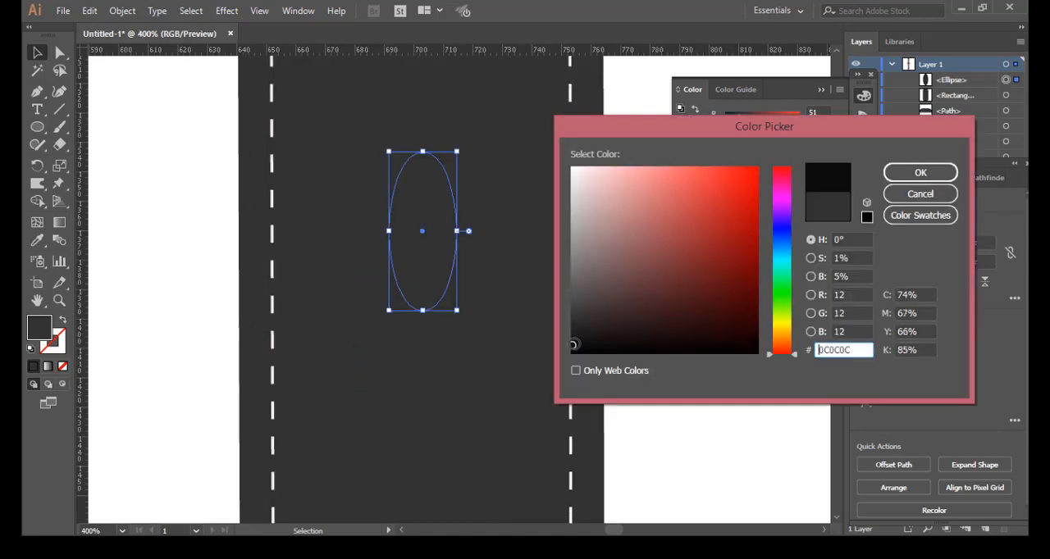
Step: Set the belt hole ellipse's fill to 0C0C0C, and place a copy of it about 2.5 px higher
click(919, 173)
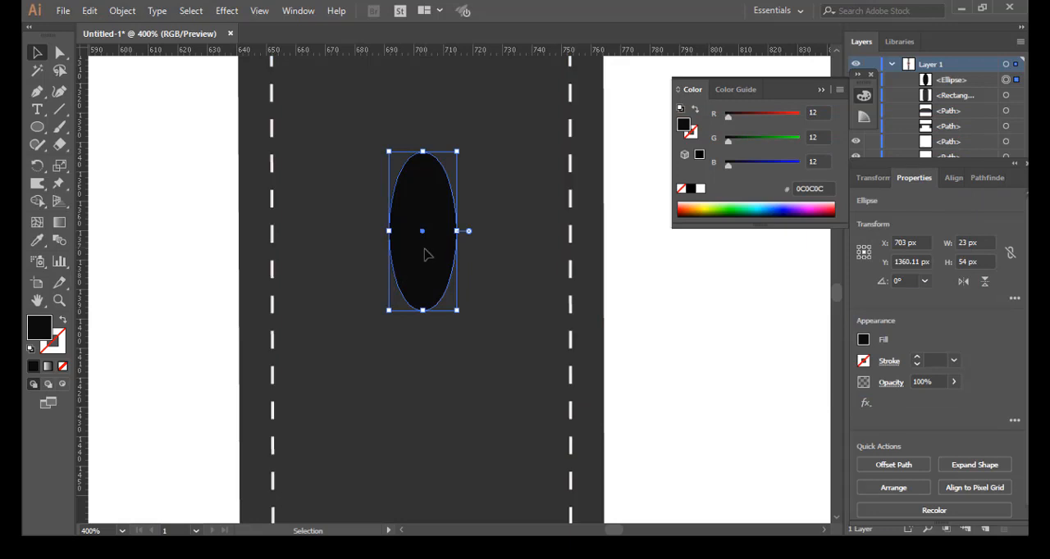
drag(423, 235, 421, 205)
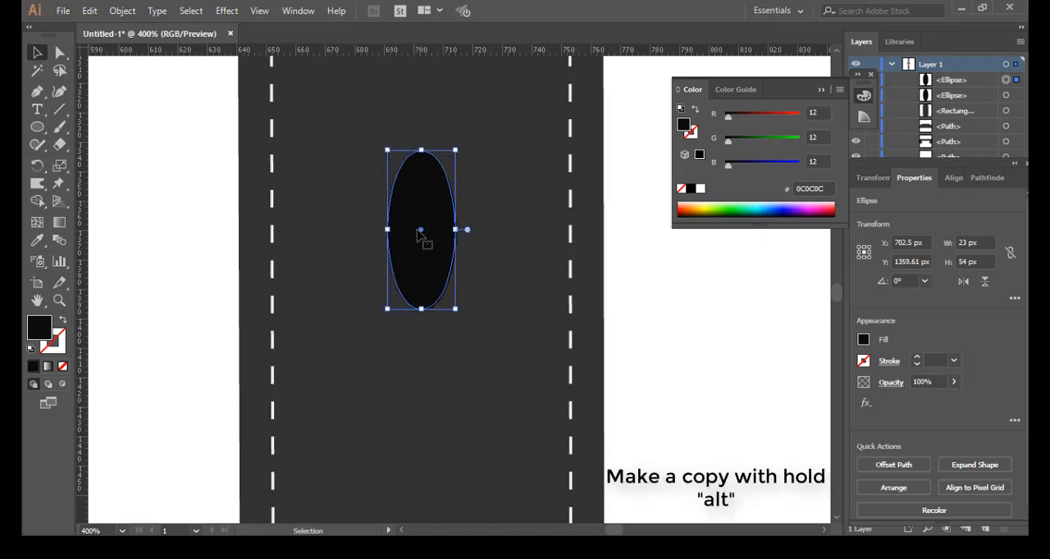
drag(424, 235, 423, 233)
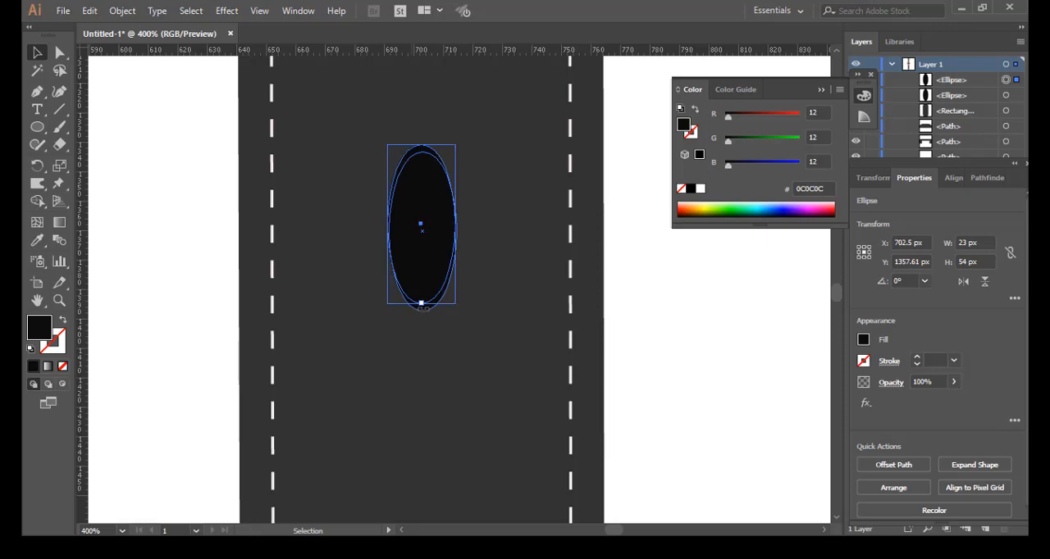
Step: Fill the underlying belt hole ellipse with light grey E5E1E1
click(424, 313)
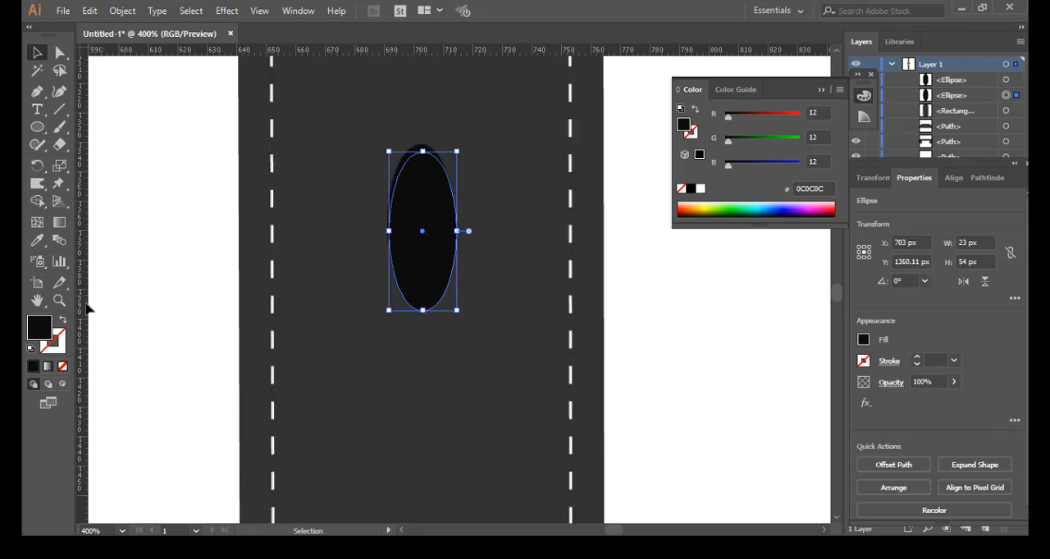
double_click(49, 329)
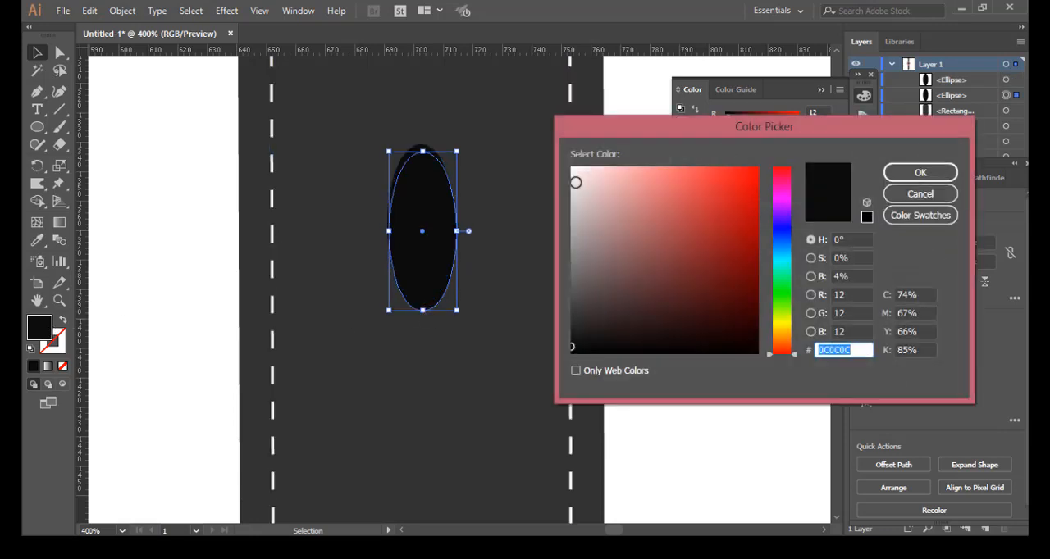
click(576, 185)
click(910, 174)
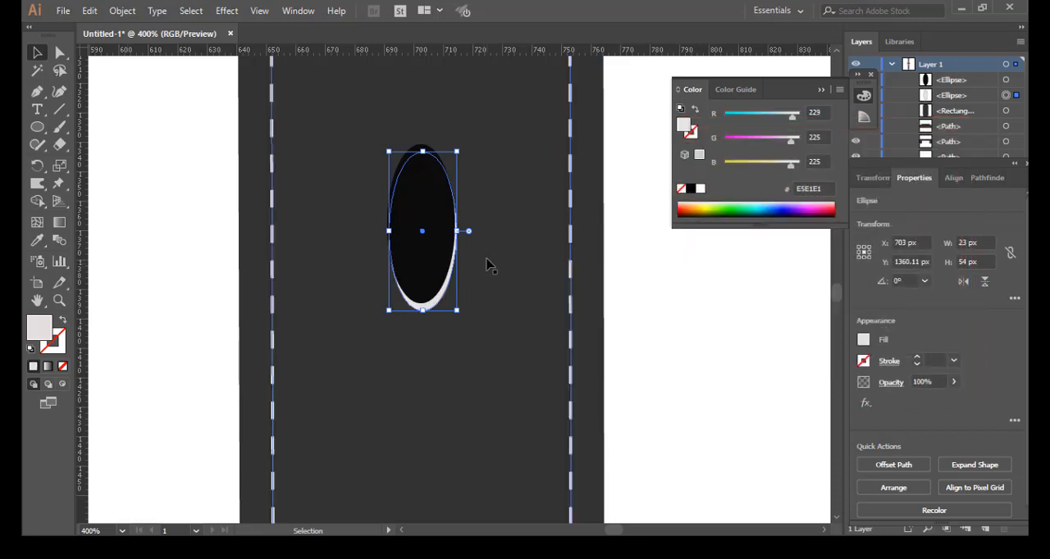
Step: Nudge the light grey ellipse 1 px left and 1 px up to form a thin rim along the hole's lower-left edge
key(Down)
key(Down)
key(Down)
key(Up)
key(Up)
key(Up)
key(Up)
key(Up)
key(Up)
key(Down)
key(Down)
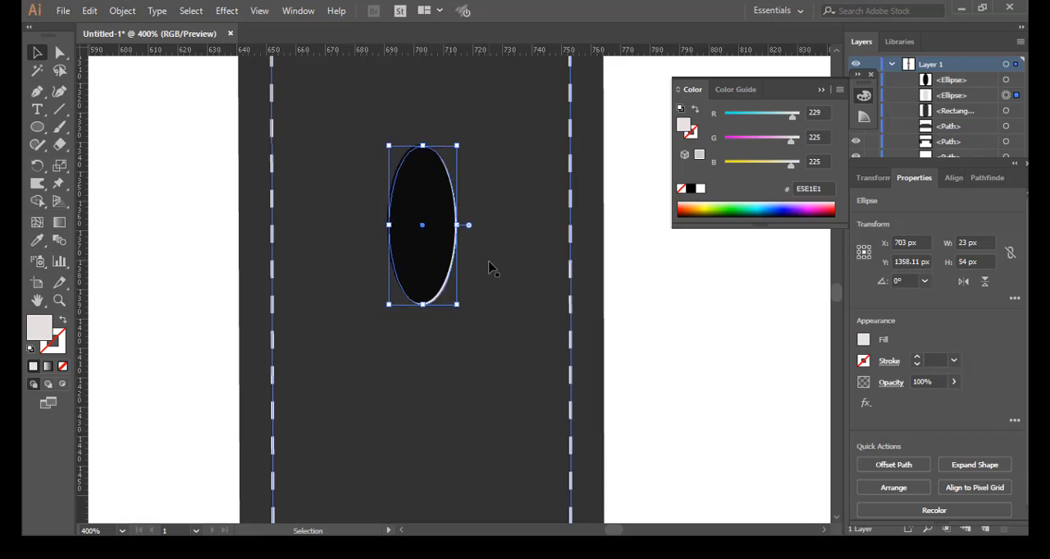
key(Left)
click(505, 172)
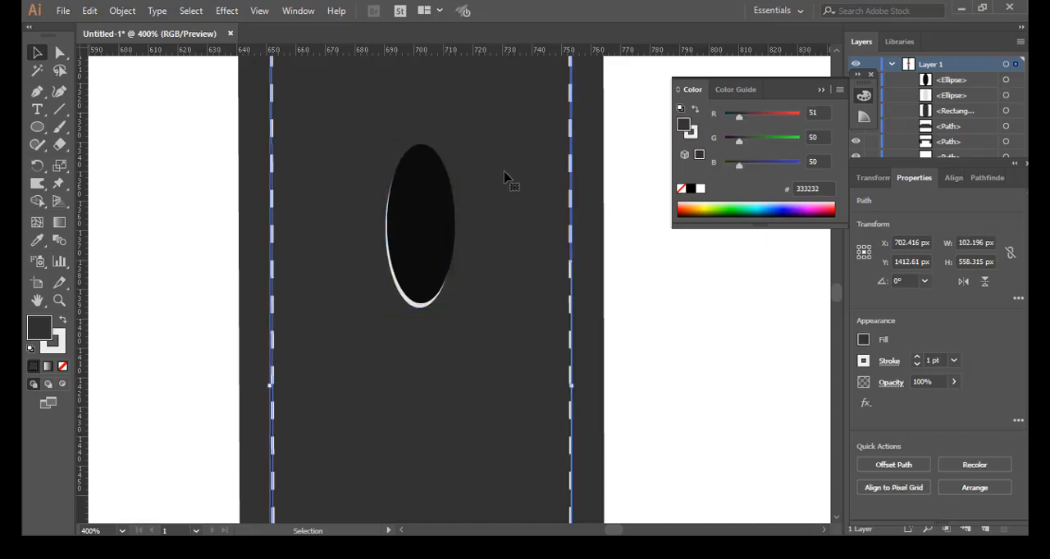
Step: Copy both ellipses of the belt hole 108 px down the belt, and repeat the copy once for a third hole
scroll(504, 174, down, 4)
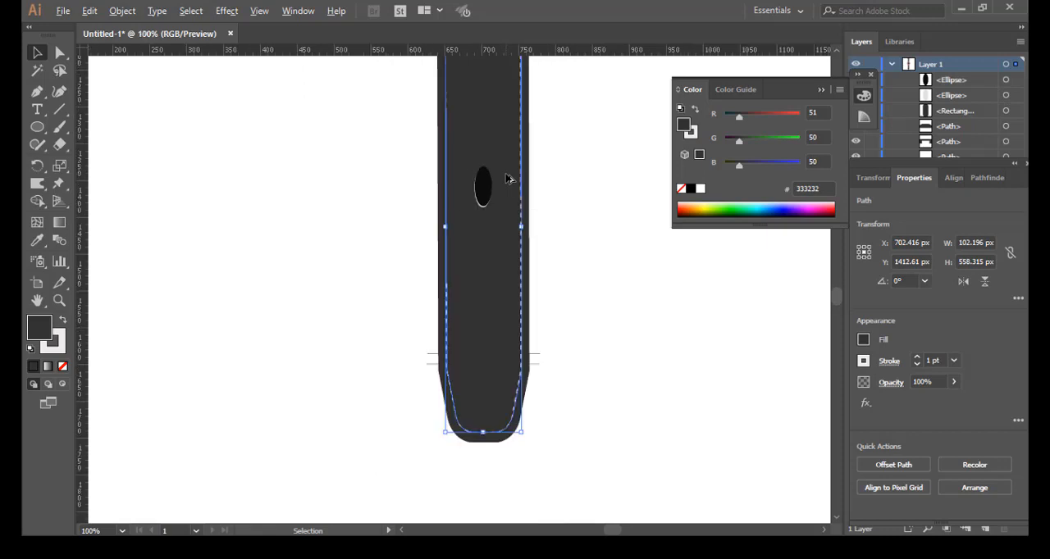
scroll(509, 177, up, 3)
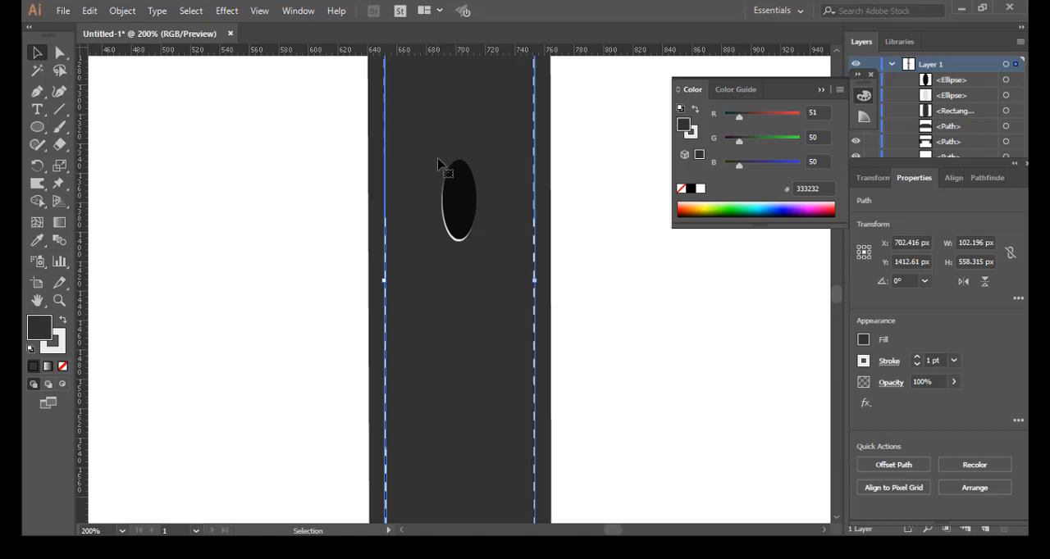
scroll(439, 163, up, 3)
mouse_move(424, 164)
mouse_down()
mouse_move(432, 176)
mouse_move(422, 170)
mouse_up()
click(456, 204)
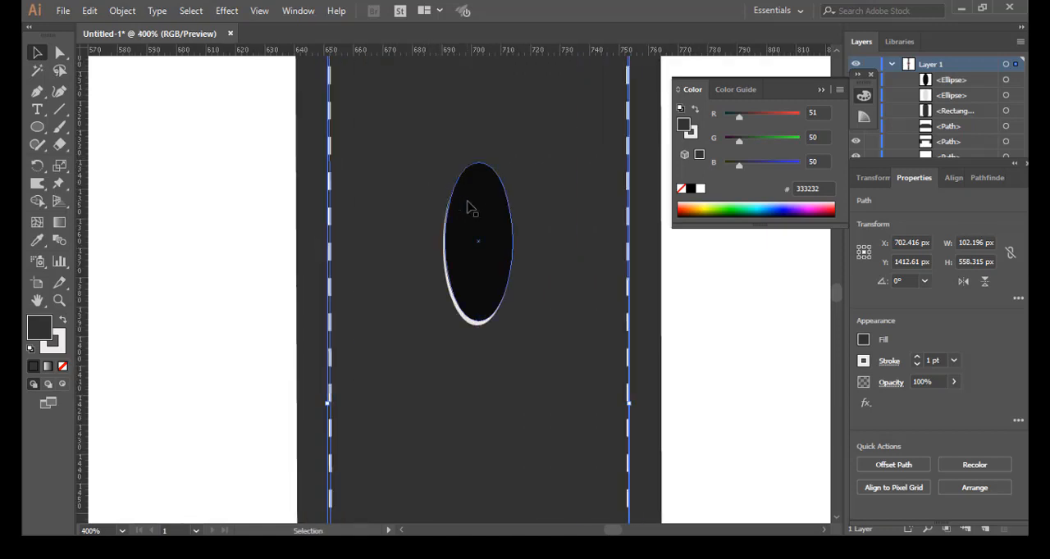
click(466, 246)
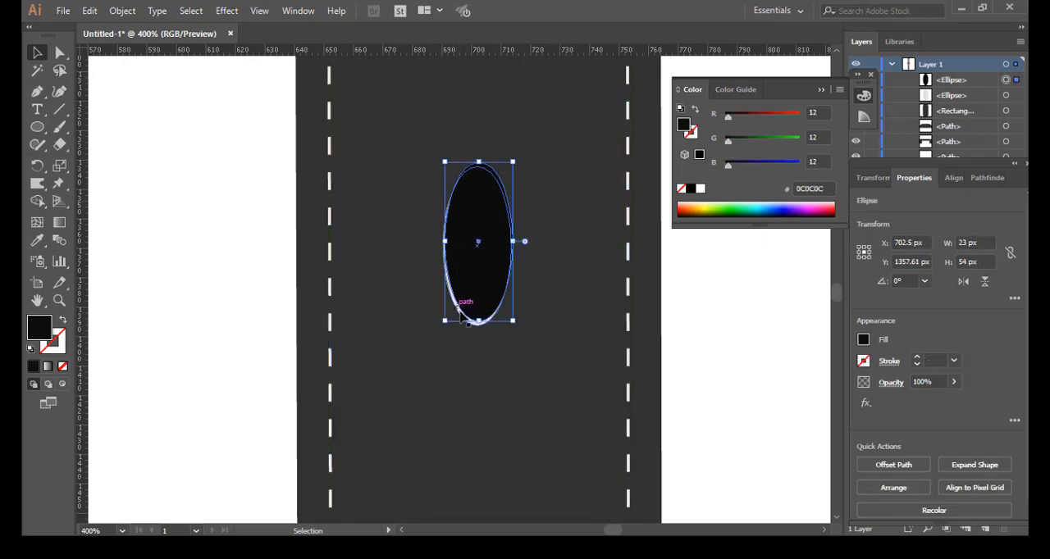
scroll(476, 325, up, 2)
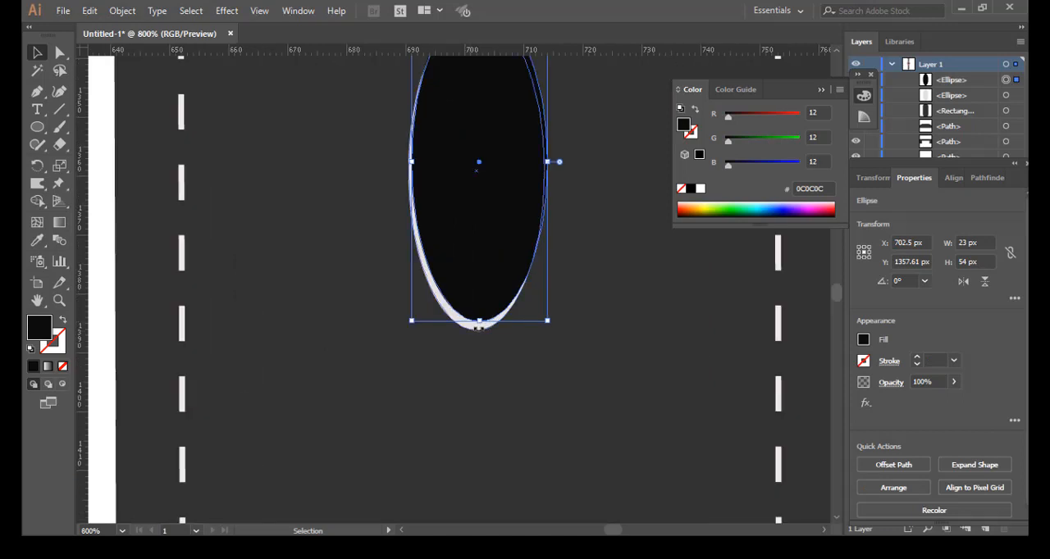
shift+click(481, 328)
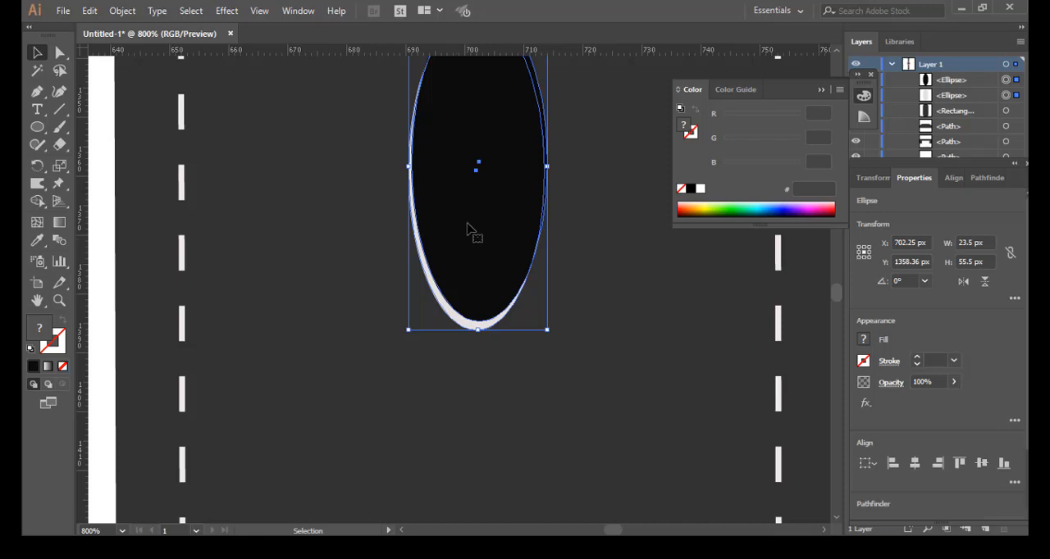
scroll(472, 230, down, 5)
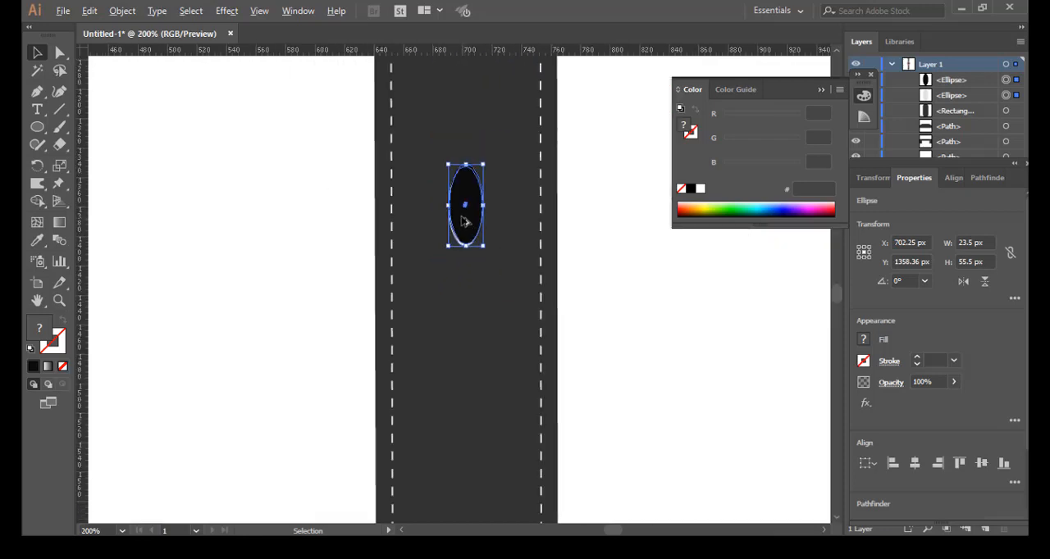
scroll(464, 221, down, 1)
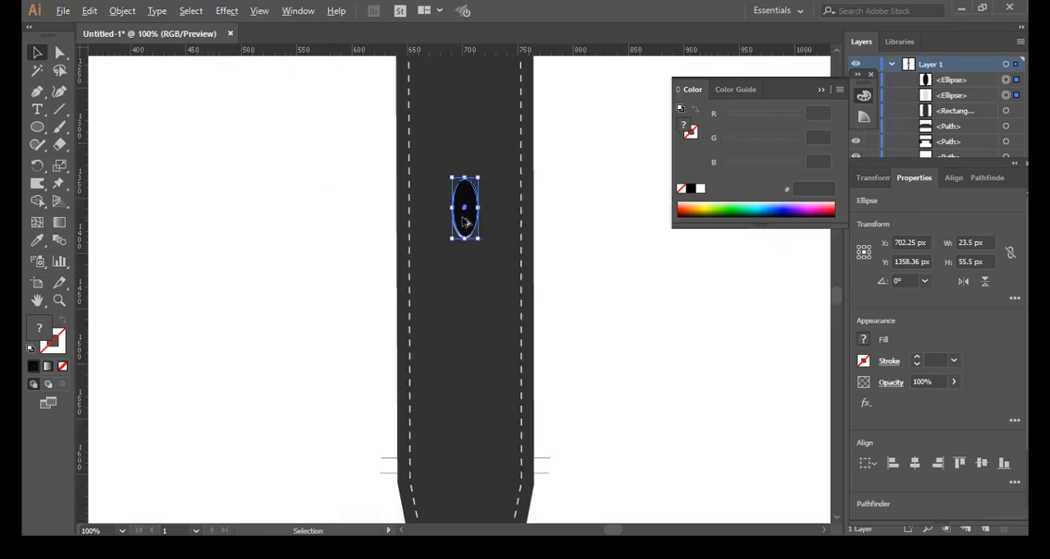
scroll(465, 221, down, 1)
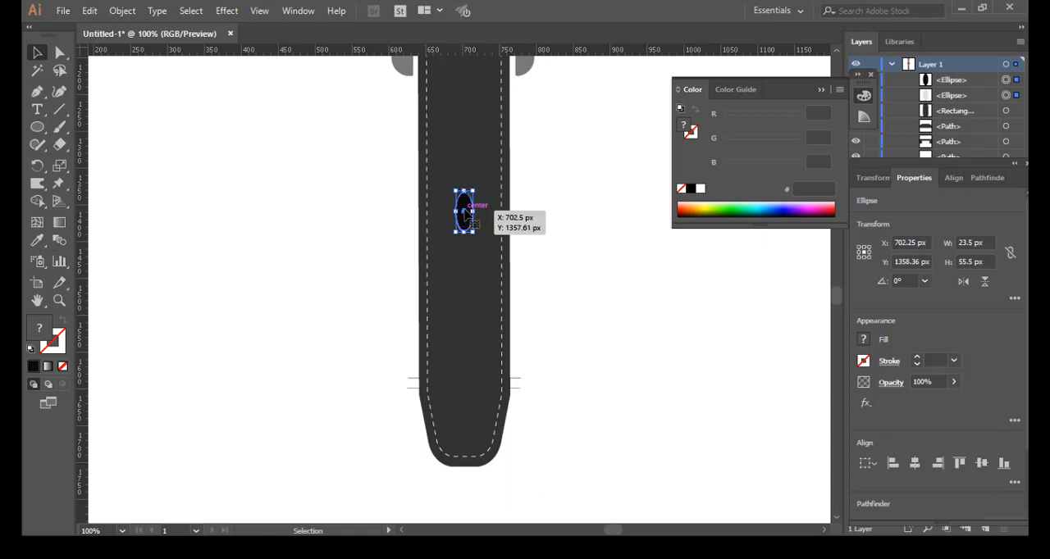
drag(464, 213, 465, 292)
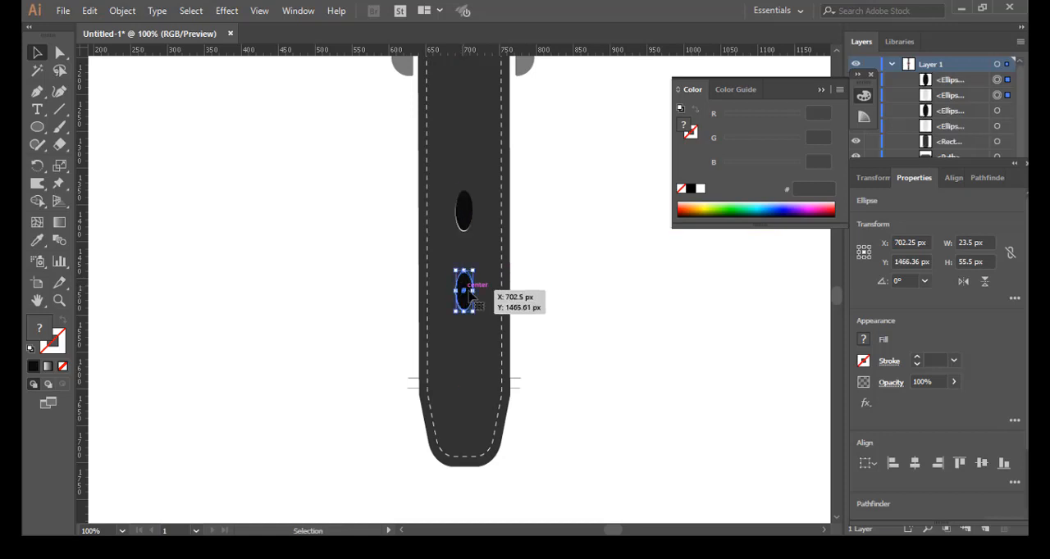
key(ctrl+d)
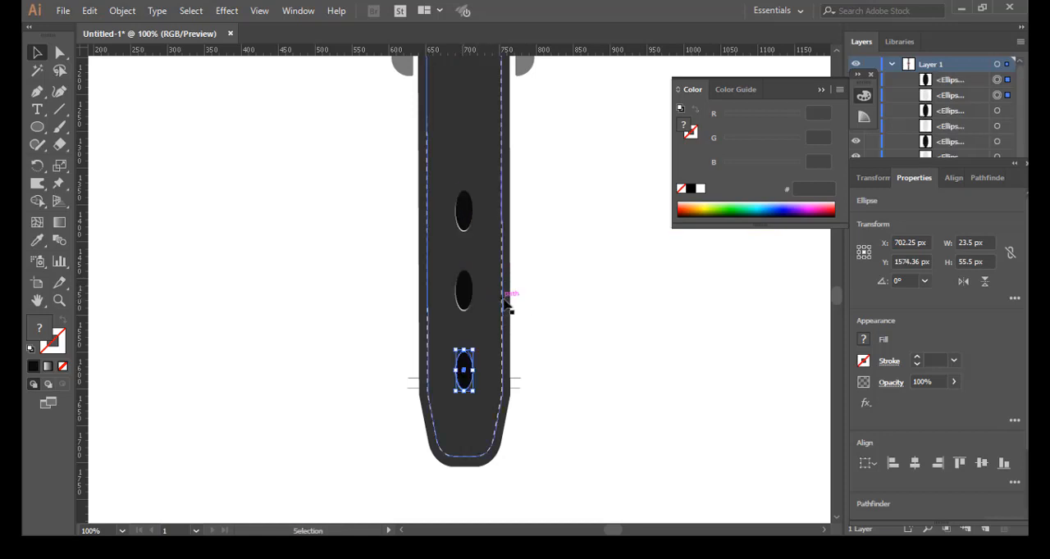
click(554, 244)
Step: Add a point text with the watch's brand name on the blank canvas beside the watch face
key(ctrl+minus)
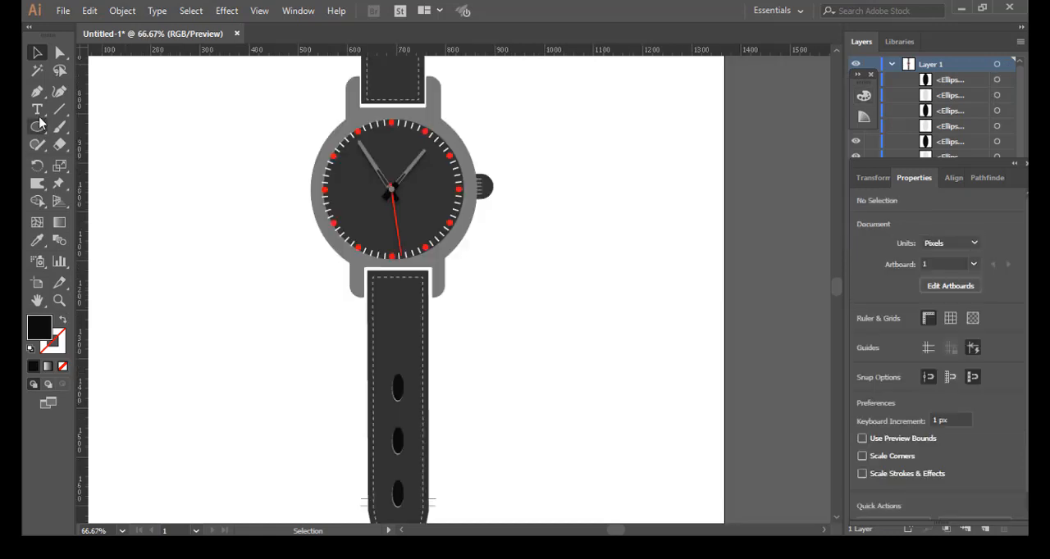
click(557, 153)
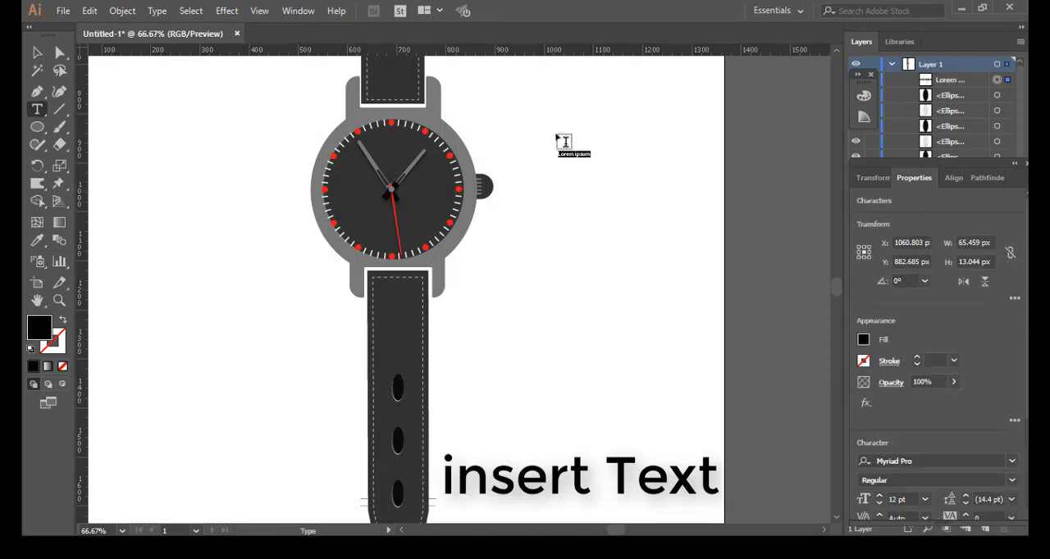
text(Sulaiman)
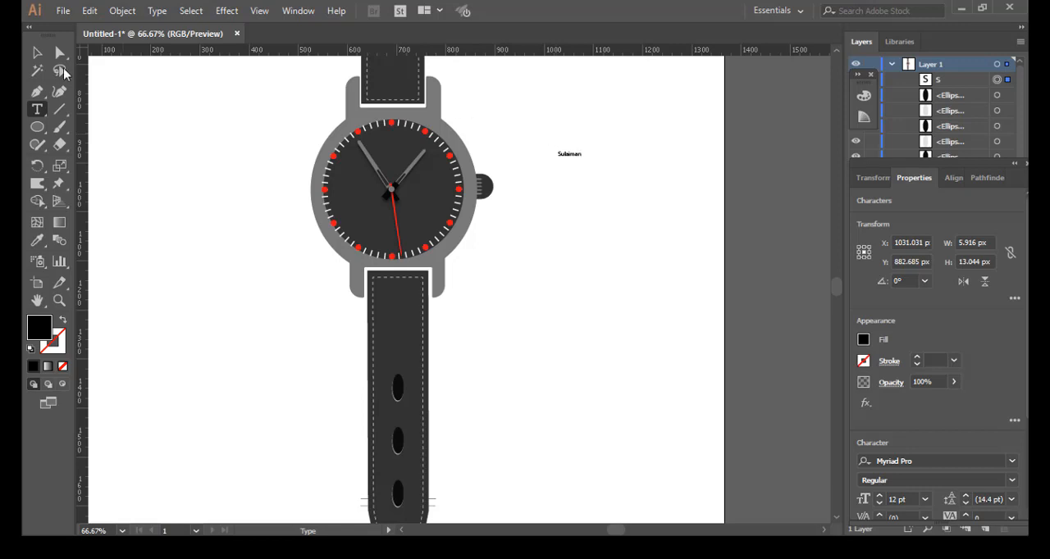
key(Escape)
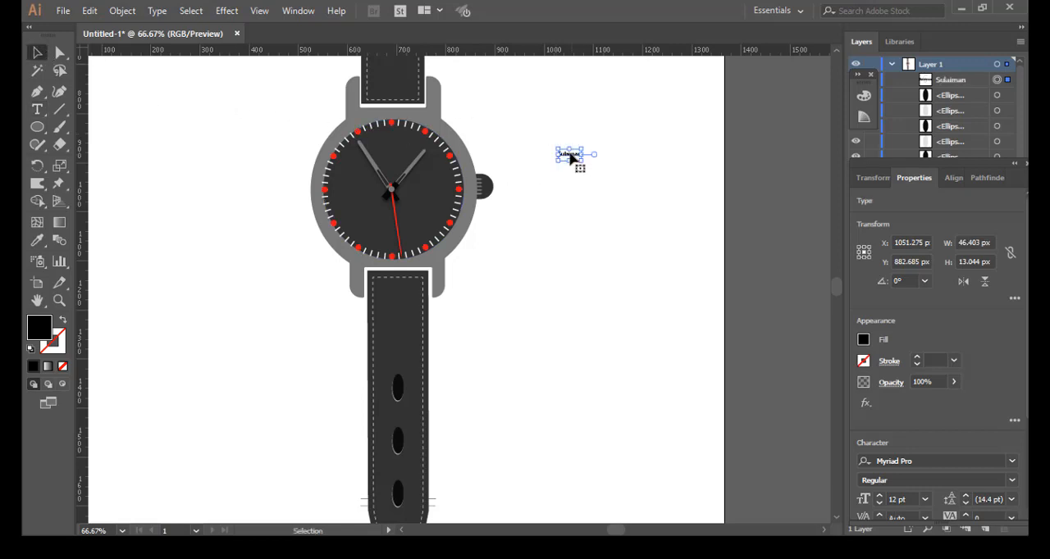
Step: Set the brand name text's fill colour to red EF0F0F
double_click(37, 330)
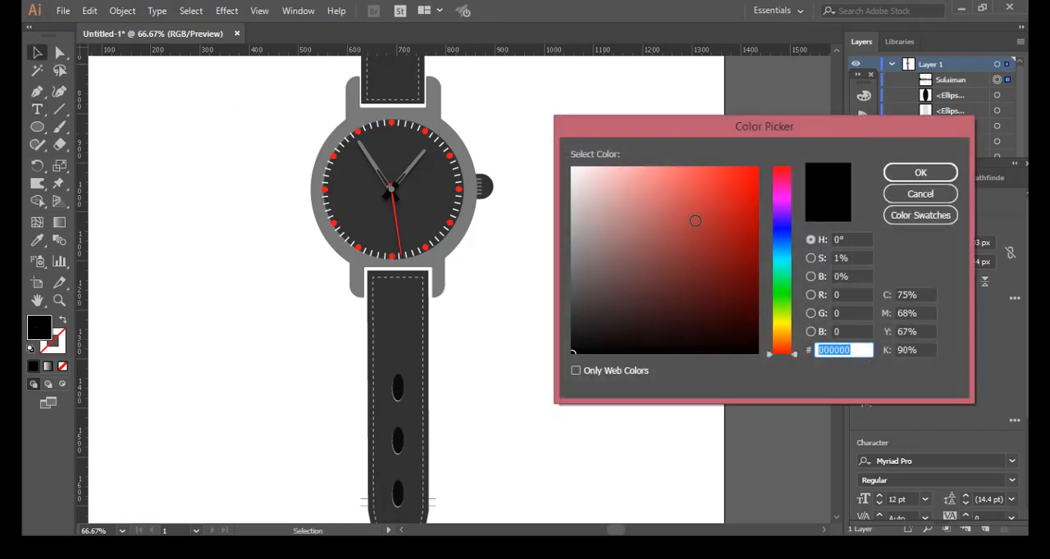
click(747, 175)
click(920, 173)
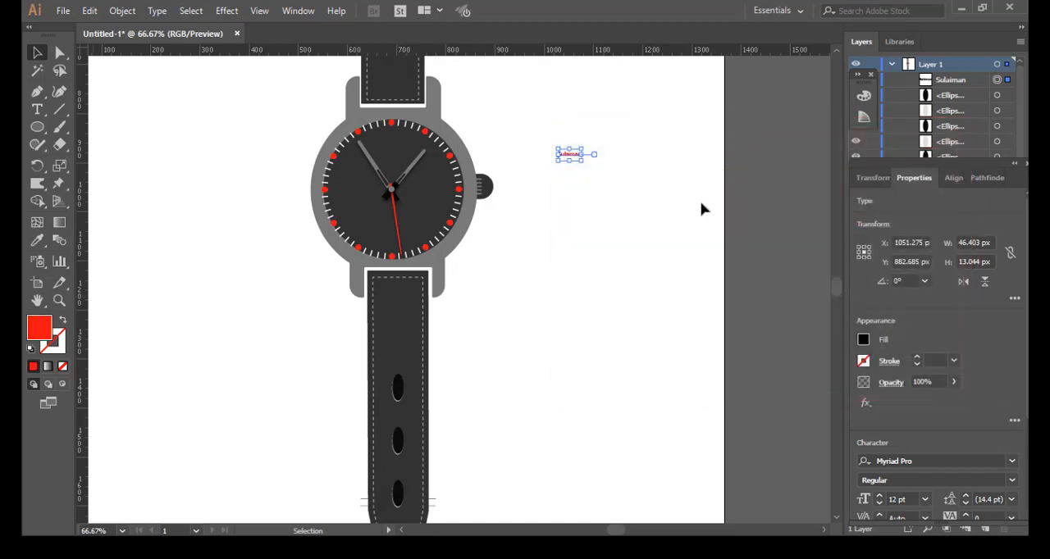
Step: Change the brand name text's fill from red to a very light, near-white grey
double_click(43, 325)
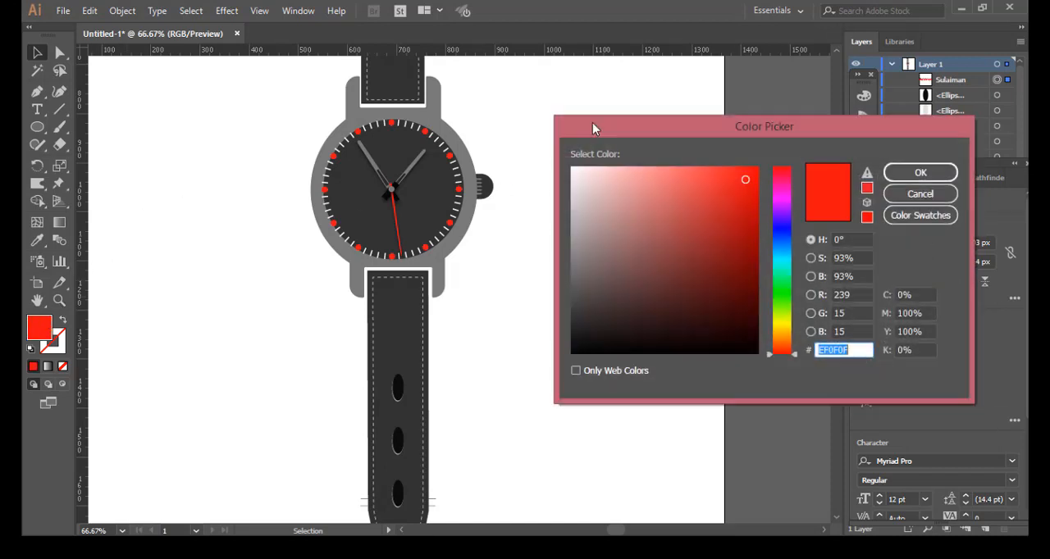
click(573, 171)
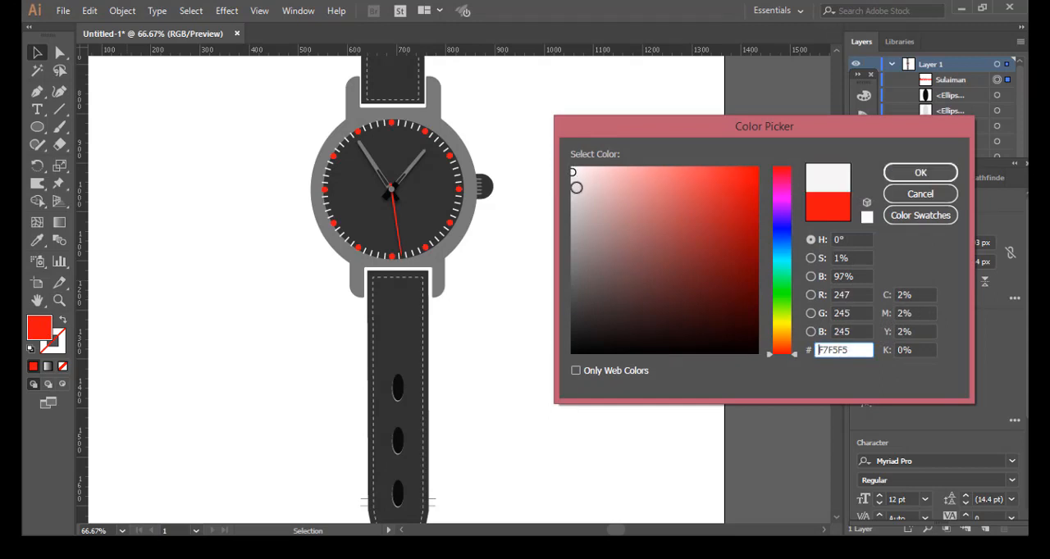
click(920, 172)
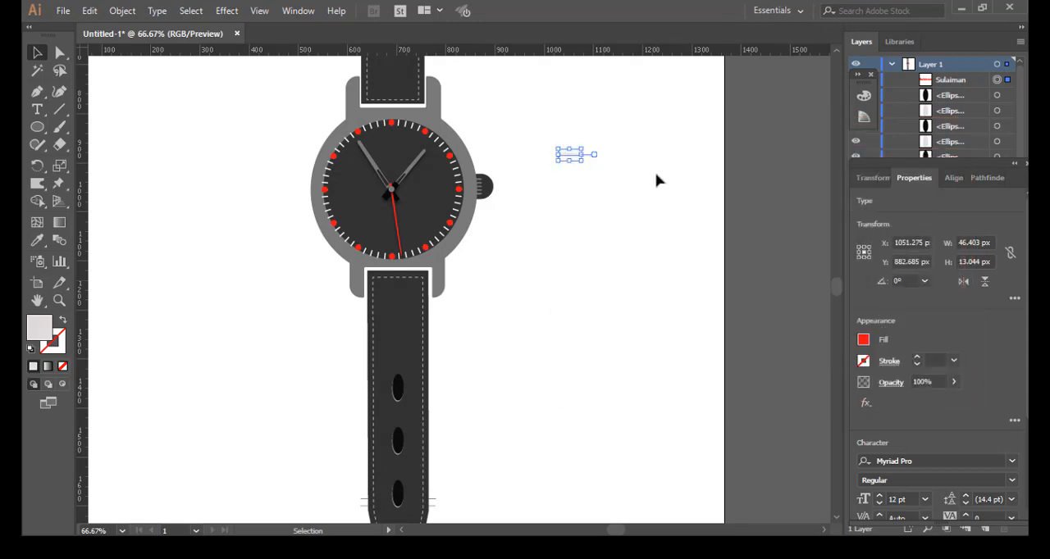
Step: Move the brand name onto the watch face just below the 12 o'clock marker, centred at about X 695.5 px, Y 863.1 px
drag(565, 156, 403, 150)
click(541, 150)
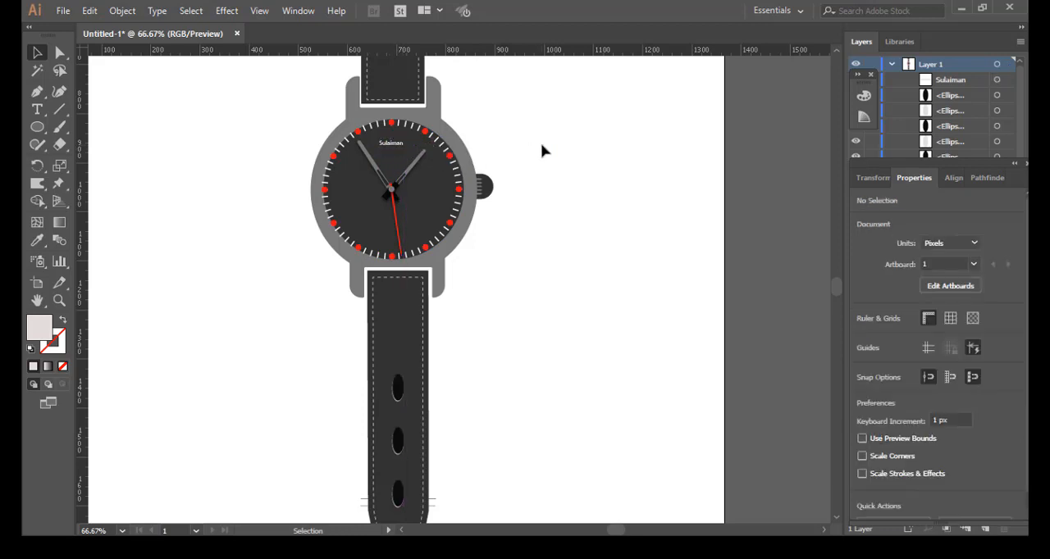
click(390, 149)
drag(390, 146, 394, 146)
key(Down)
key(Down)
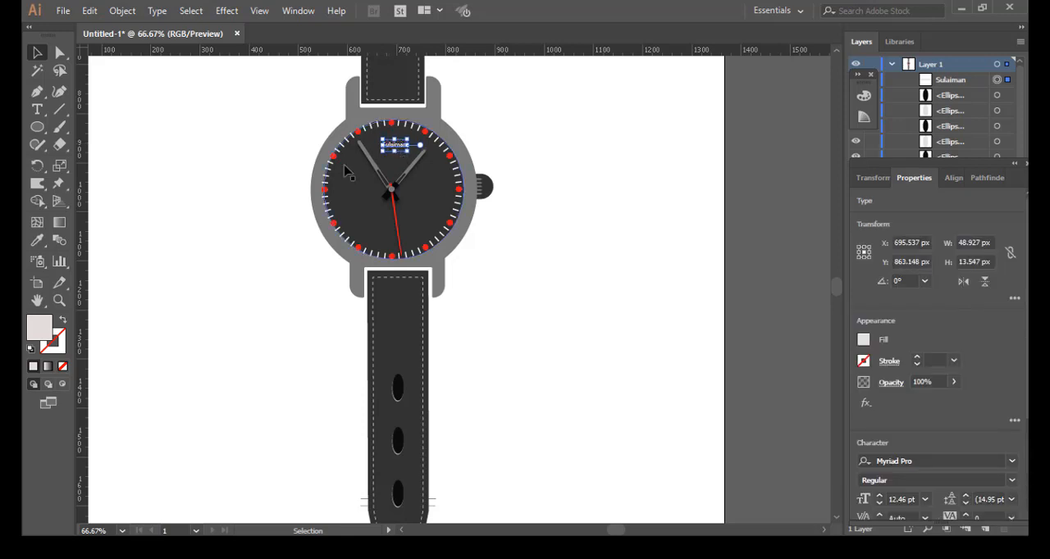
Step: Show the guides to check the brand name against the watch's vertical centre line, hide them again and deselect the text
key(ctrl+semicolon)
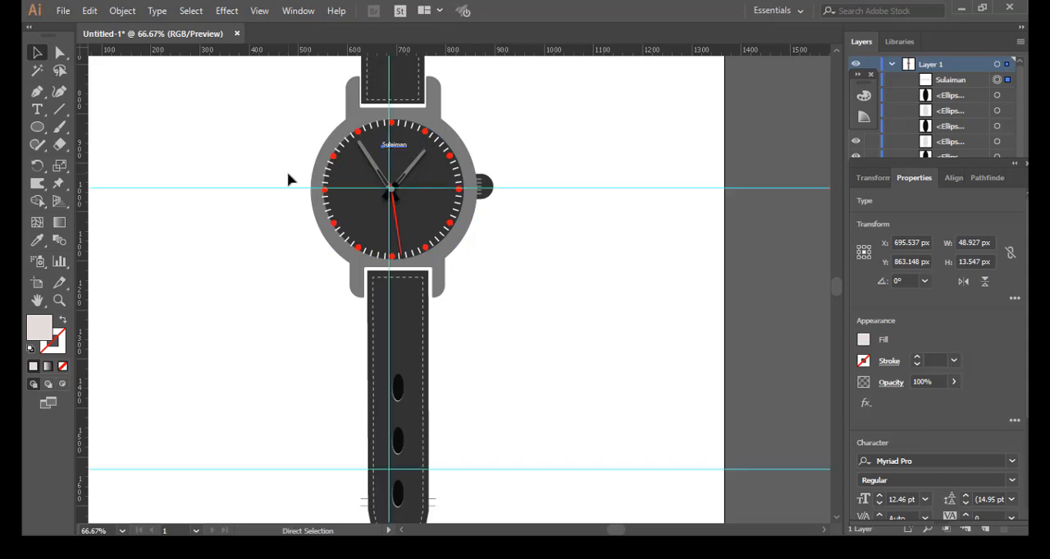
key(ctrl+semicolon)
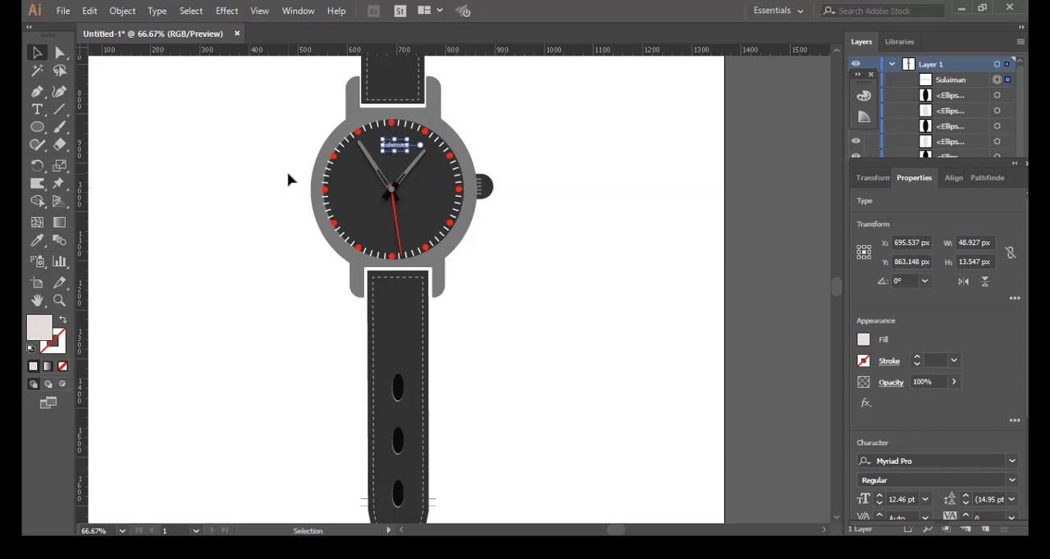
click(563, 204)
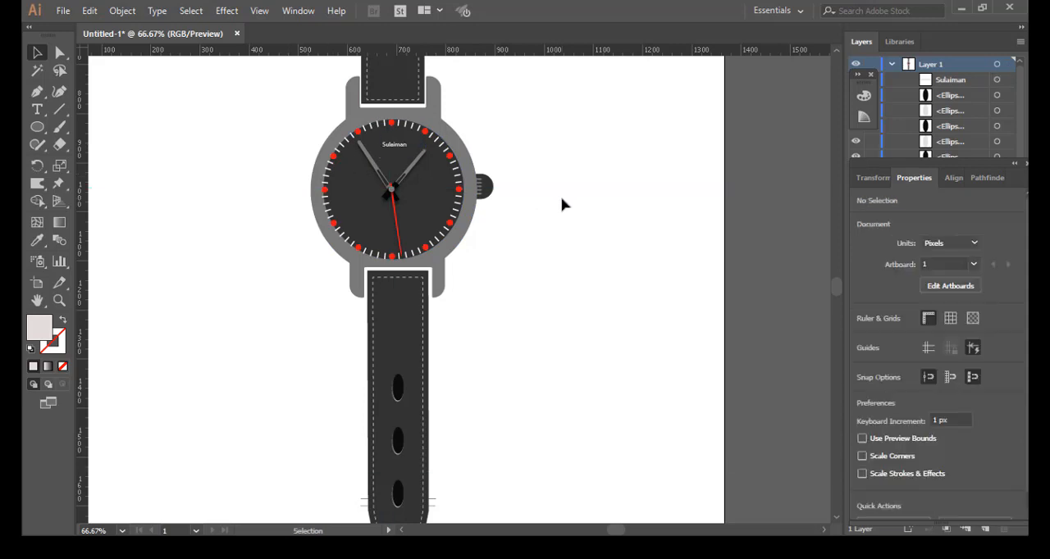